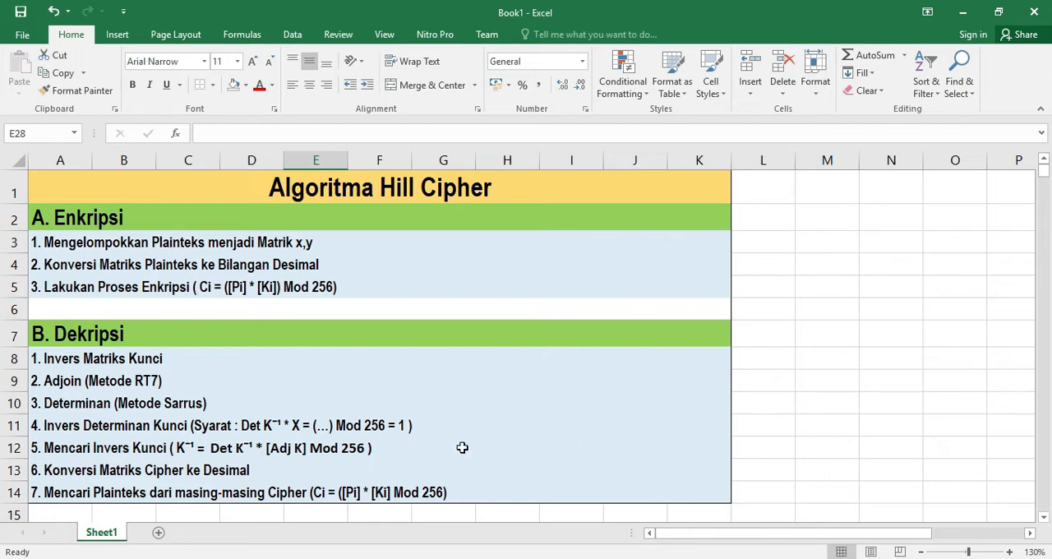
# Review the listed Hill Cipher encryption and decryption steps and the example plaintext and key matrix
pyautogui.click(130, 241)
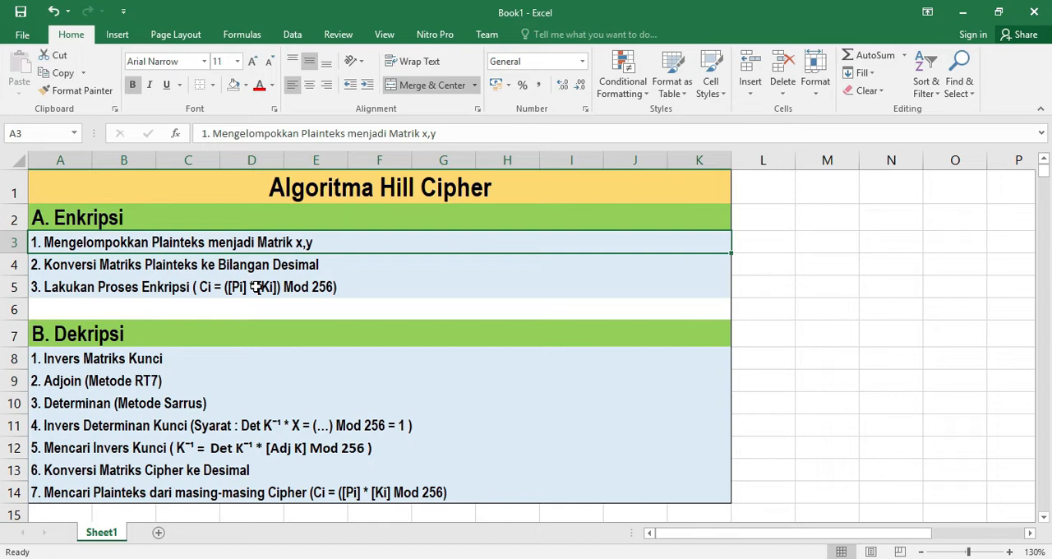
pyautogui.click(218, 270)
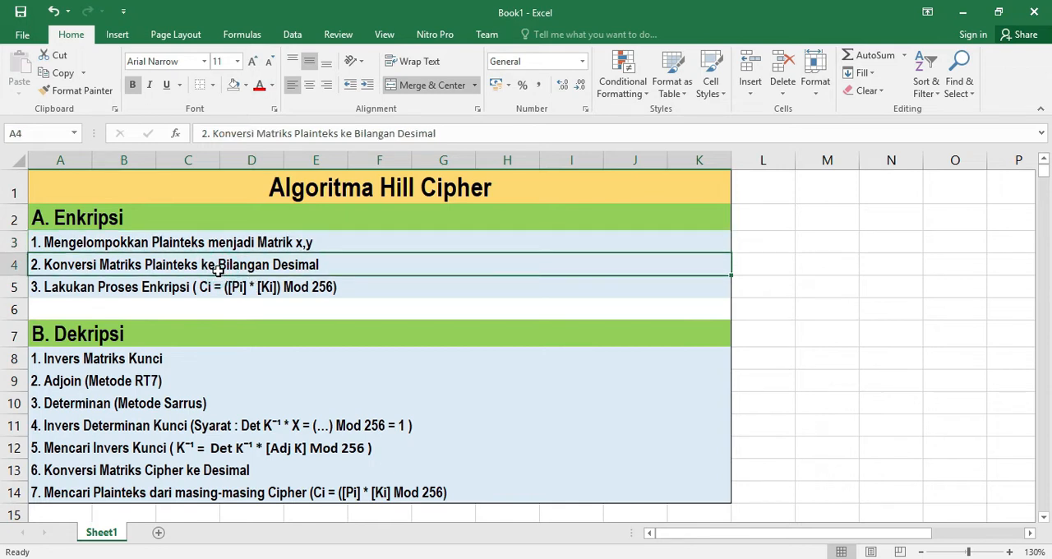
pyautogui.click(148, 290)
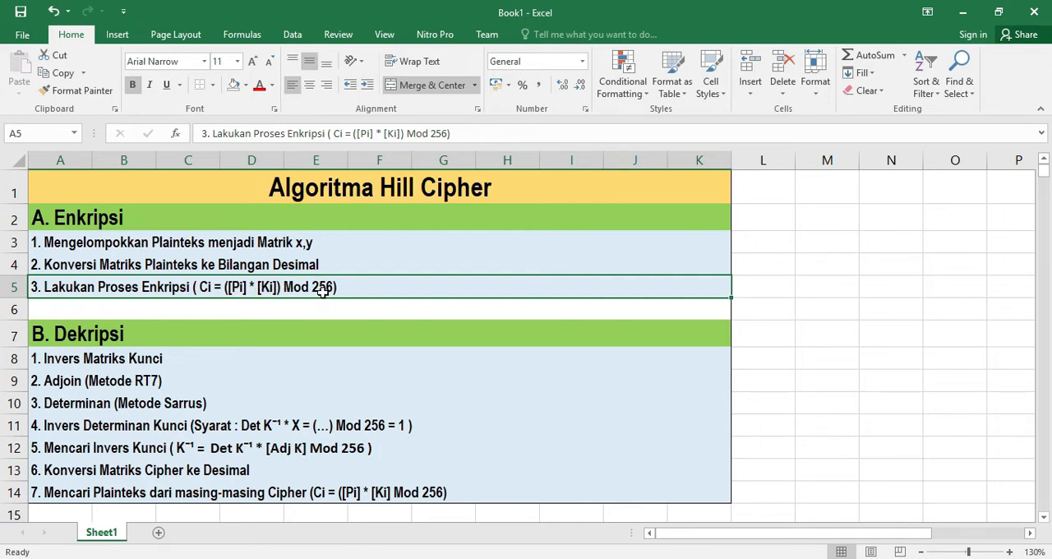
pyautogui.scroll(-1, 206, 298)
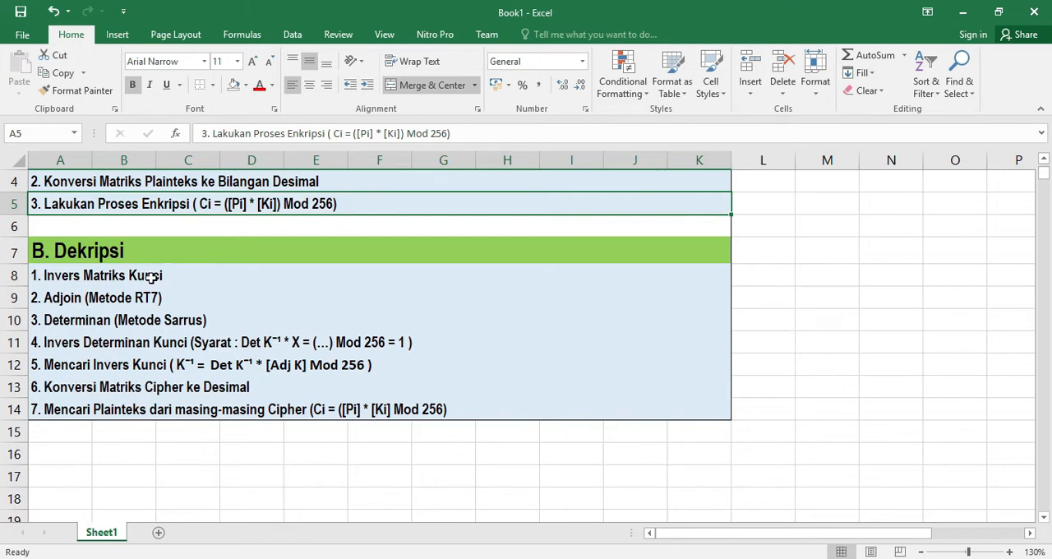
pyautogui.click(71, 299)
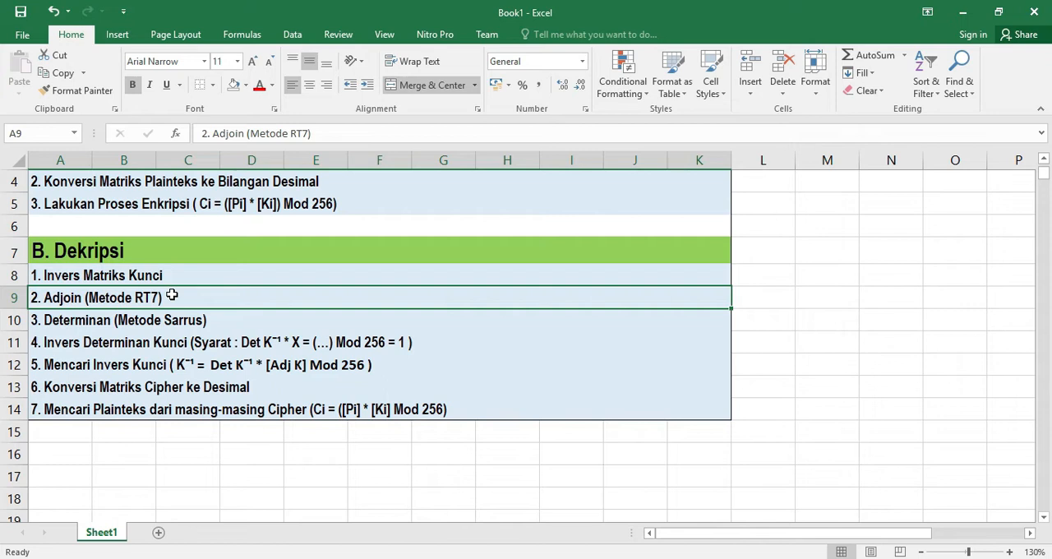
pyautogui.click(129, 320)
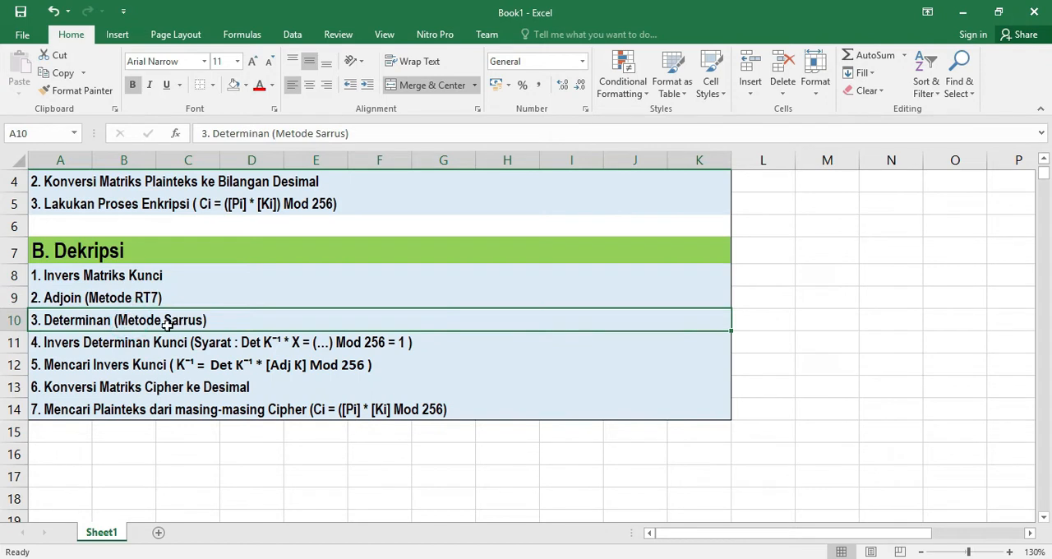
pyautogui.click(116, 345)
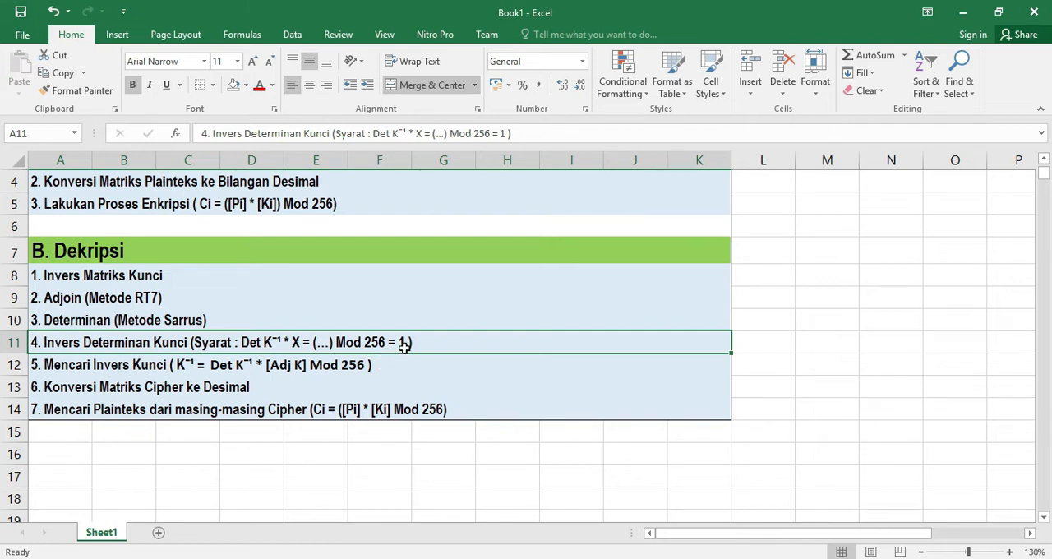
pyautogui.click(85, 366)
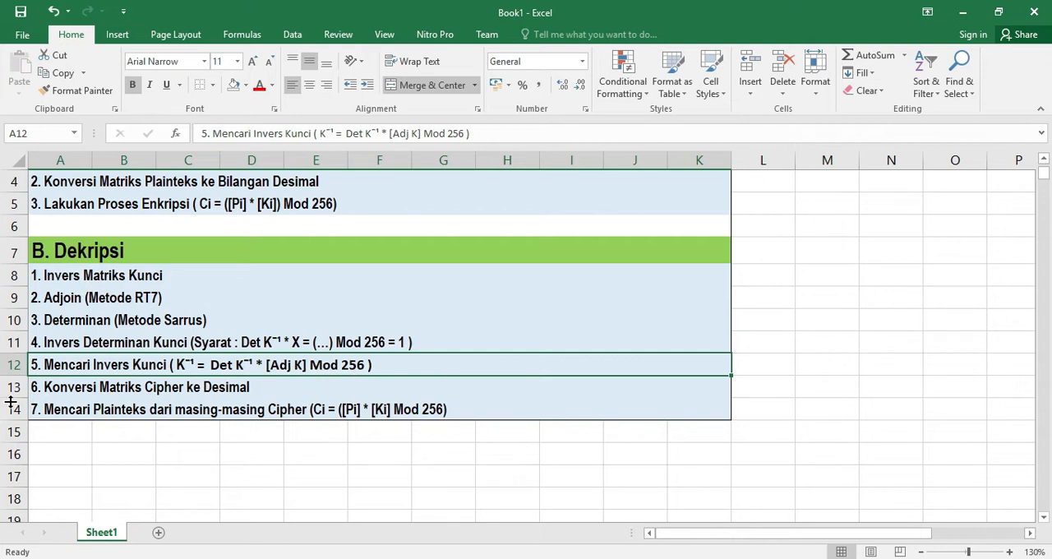
pyautogui.click(72, 387)
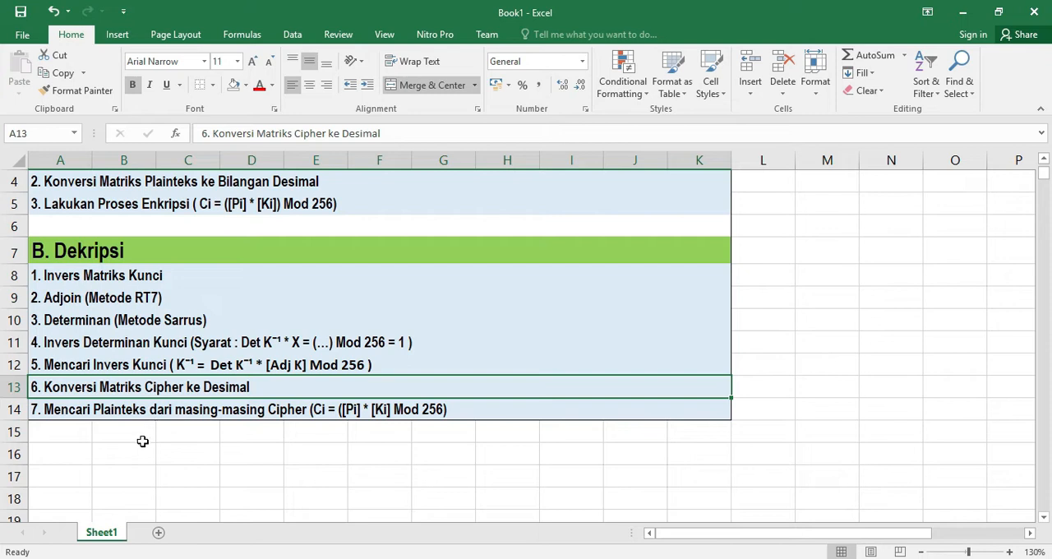
pyautogui.click(76, 408)
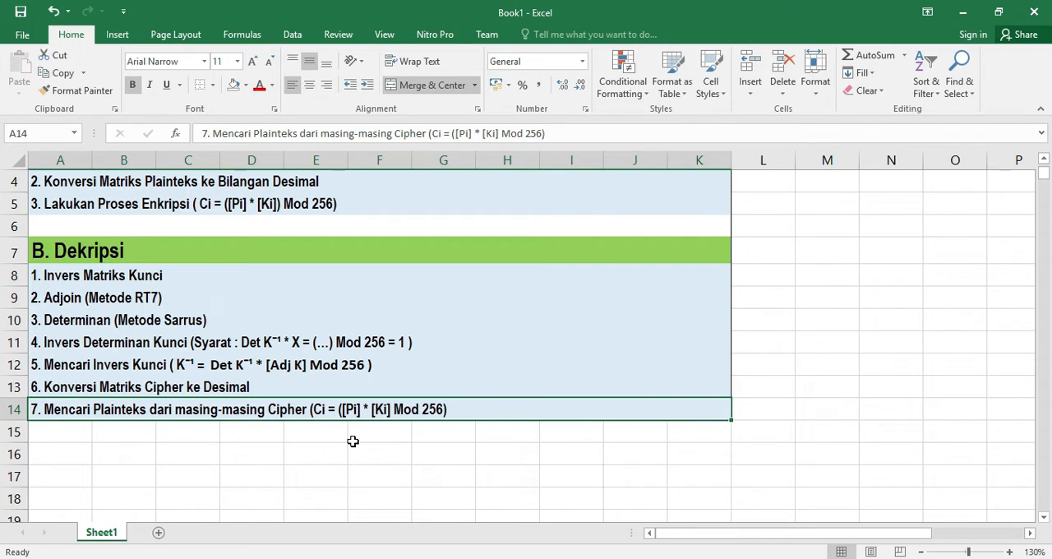
pyautogui.scroll(-4, 353, 436)
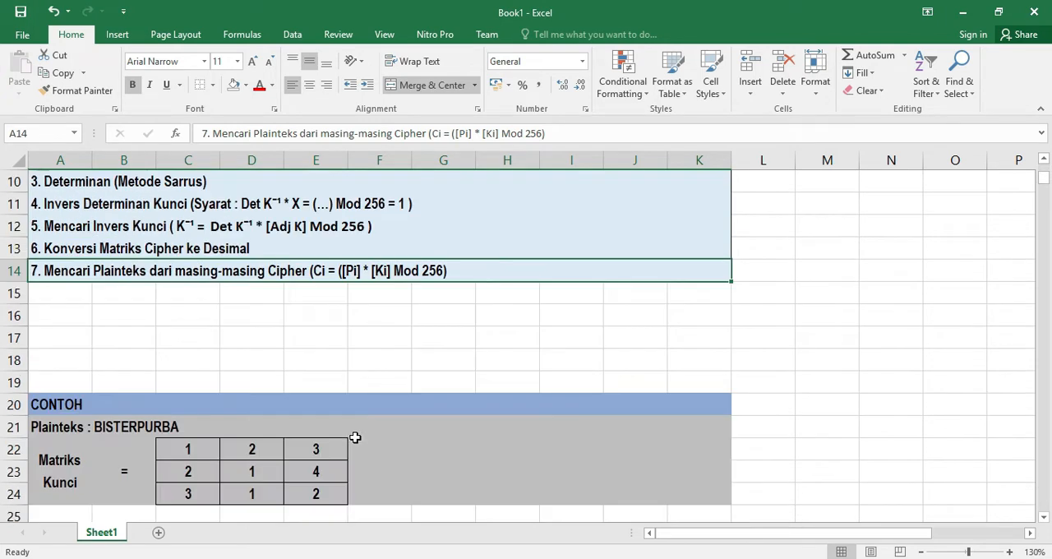
pyautogui.scroll(-1, 360, 402)
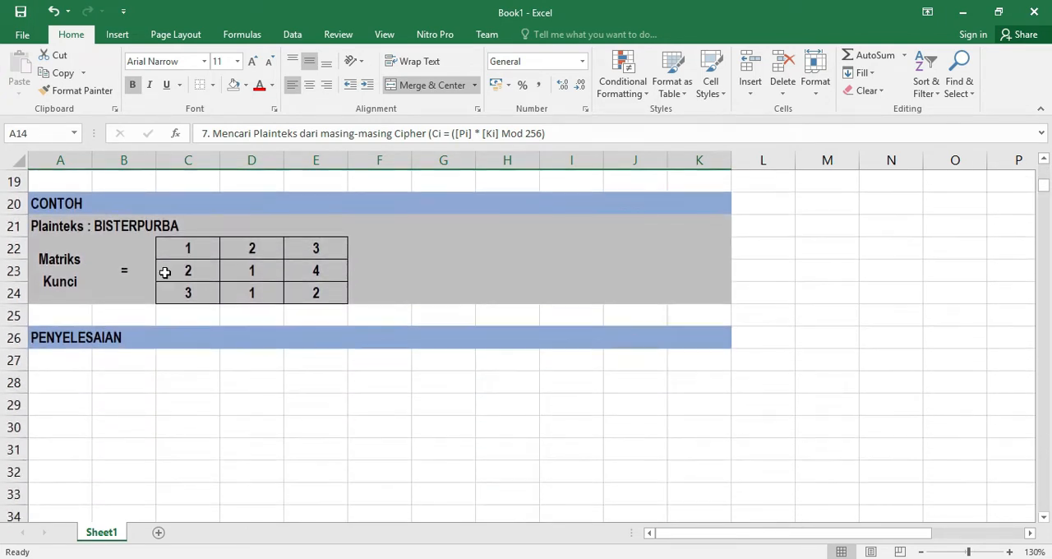
pyautogui.click(105, 230)
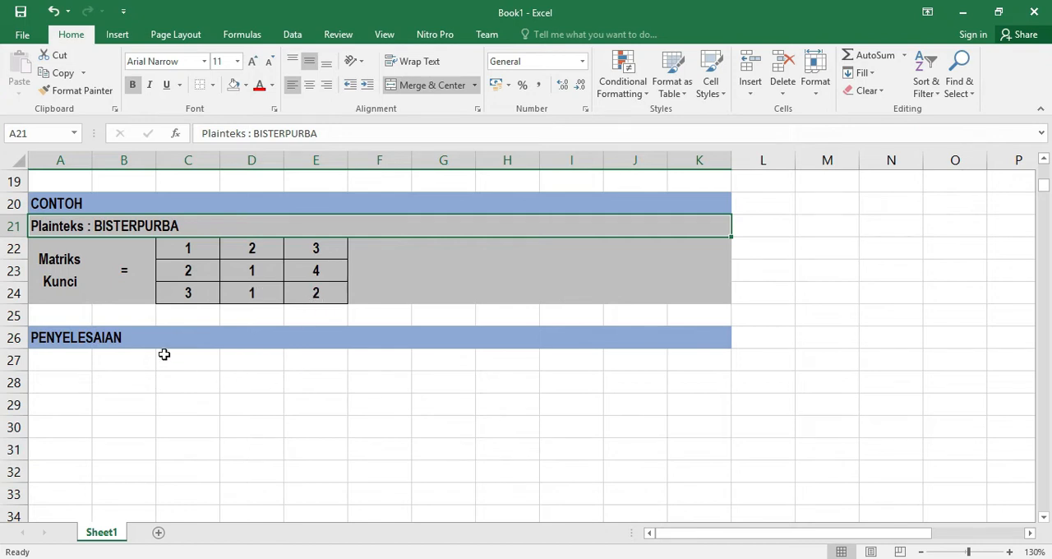
pyautogui.scroll(6, 200, 364)
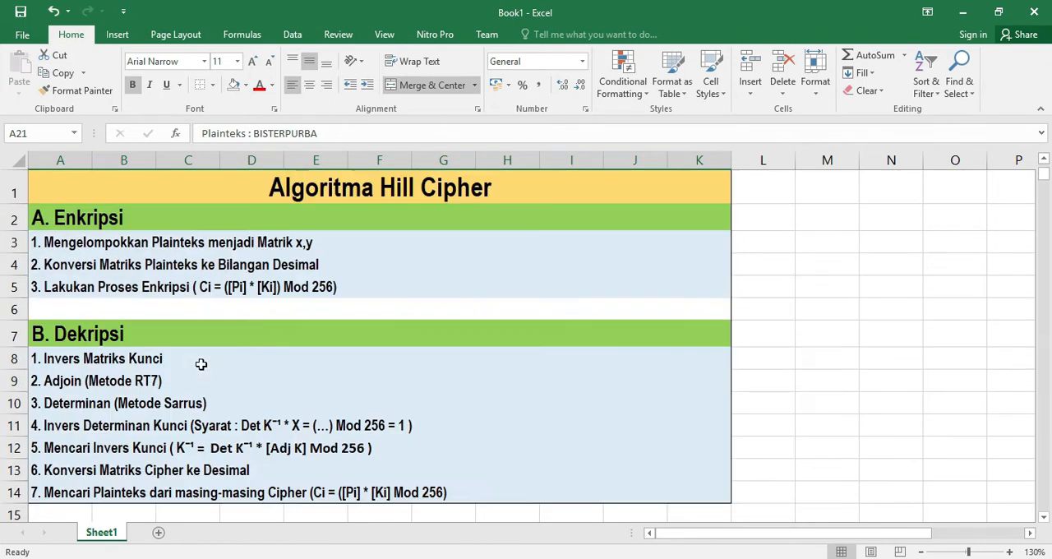
# Copy the first encryption step line into A27 under the PENYELESAIAN heading
pyautogui.click(164, 243)
pyautogui.hotkey('ctrl', 'c')
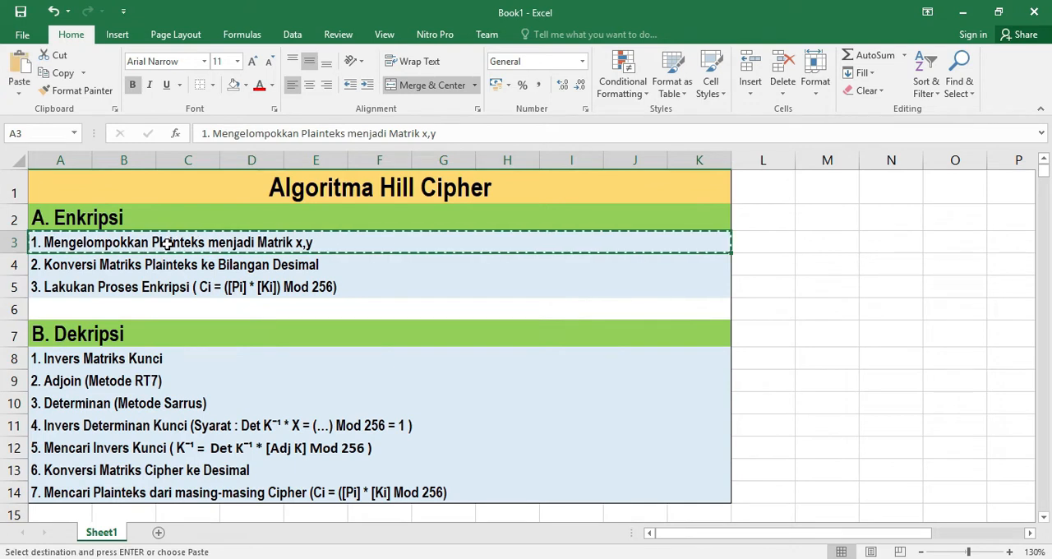
pyautogui.scroll(-1, 239, 398)
pyautogui.scroll(-7, 238, 398)
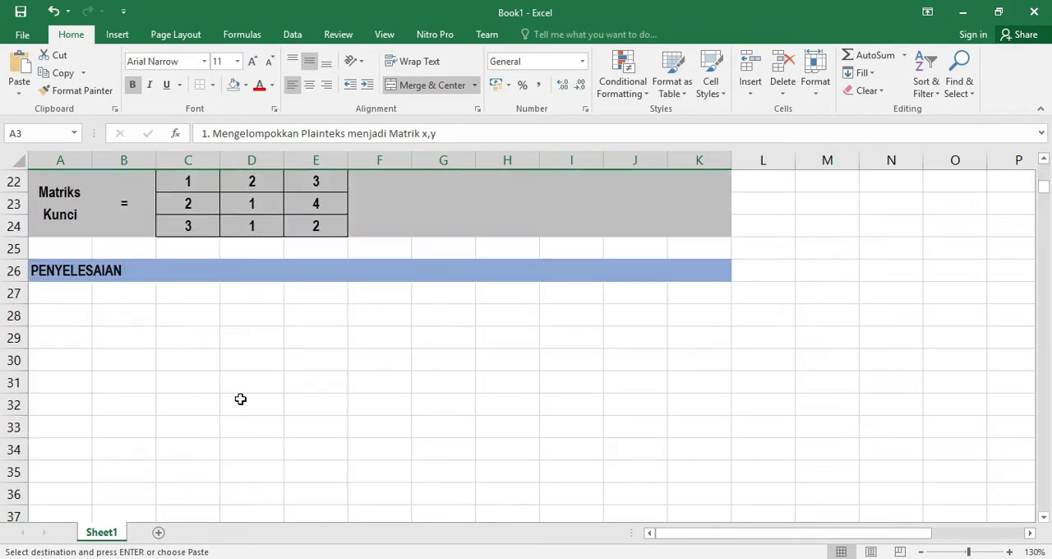
pyautogui.click(66, 298)
pyautogui.hotkey('ctrl', 'v')
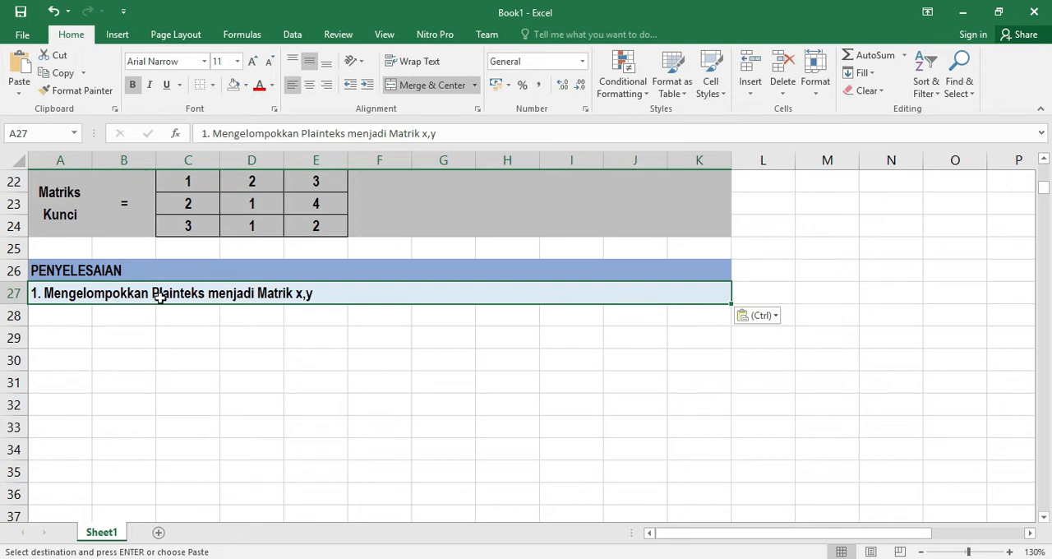
# Edit the pasted line so it ends with "Matrik 3,1" instead of "Matrik x,y"
pyautogui.doubleClick(301, 295)
pyautogui.press('BackSpace')
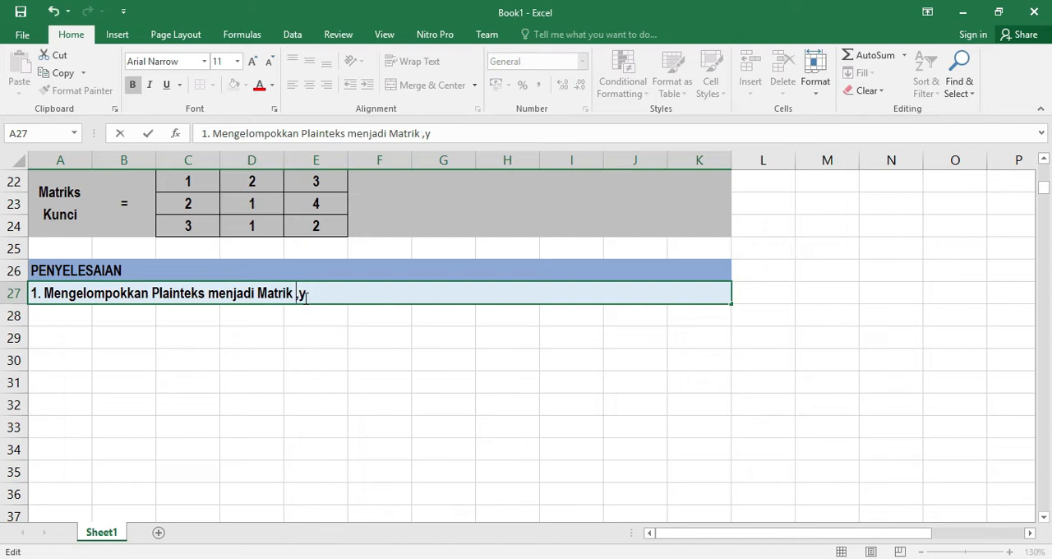
pyautogui.write('3')
pyautogui.press('Right')
pyautogui.press('Right')
pyautogui.press('BackSpace')
pyautogui.write('1')
pyautogui.press('Return')
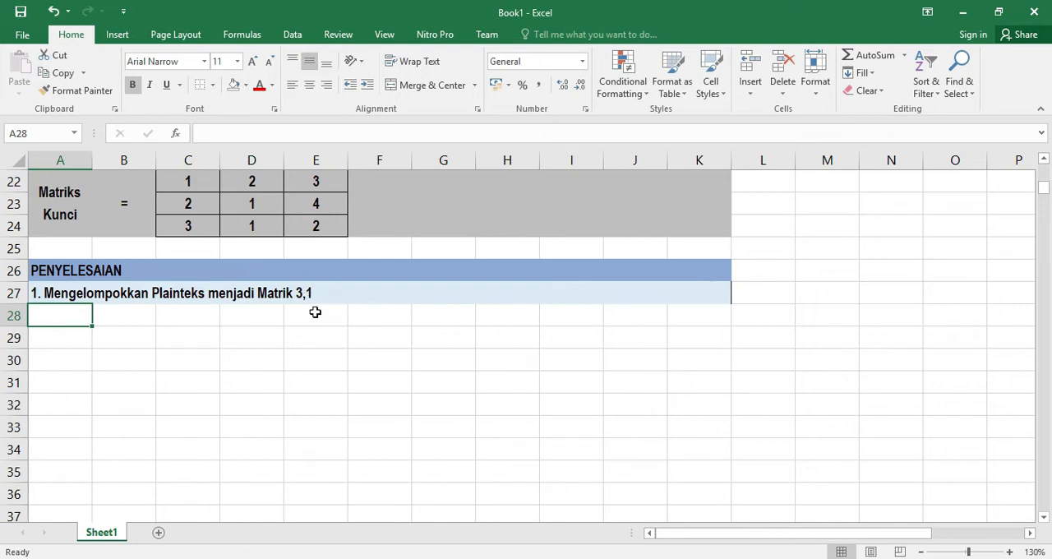
# Label A29 as P1 and put an equals sign in B29
pyautogui.scroll(1, 315, 312)
pyautogui.moveTo(186, 247); pyautogui.dragTo(299, 288)
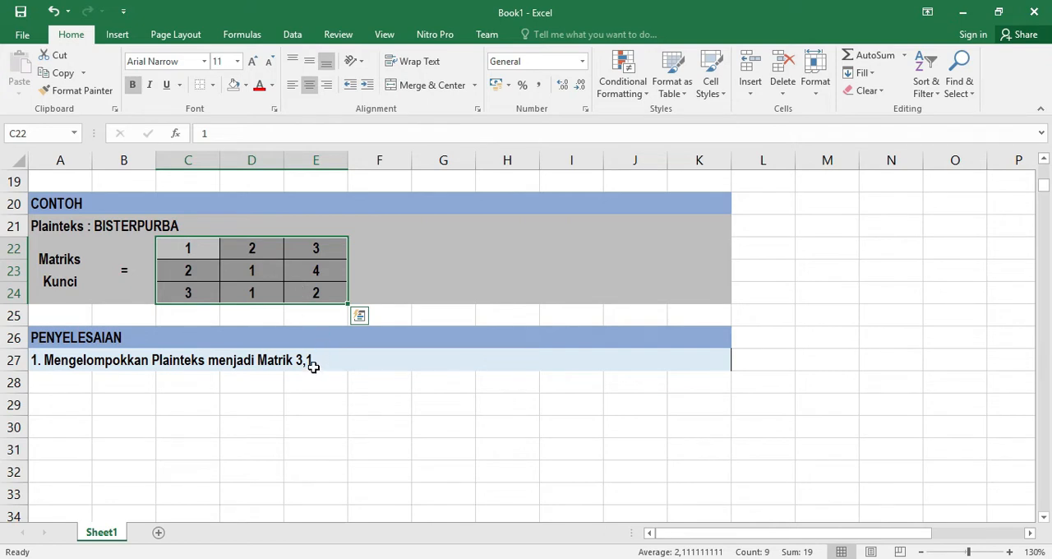
pyautogui.click(49, 406)
pyautogui.write('P1')
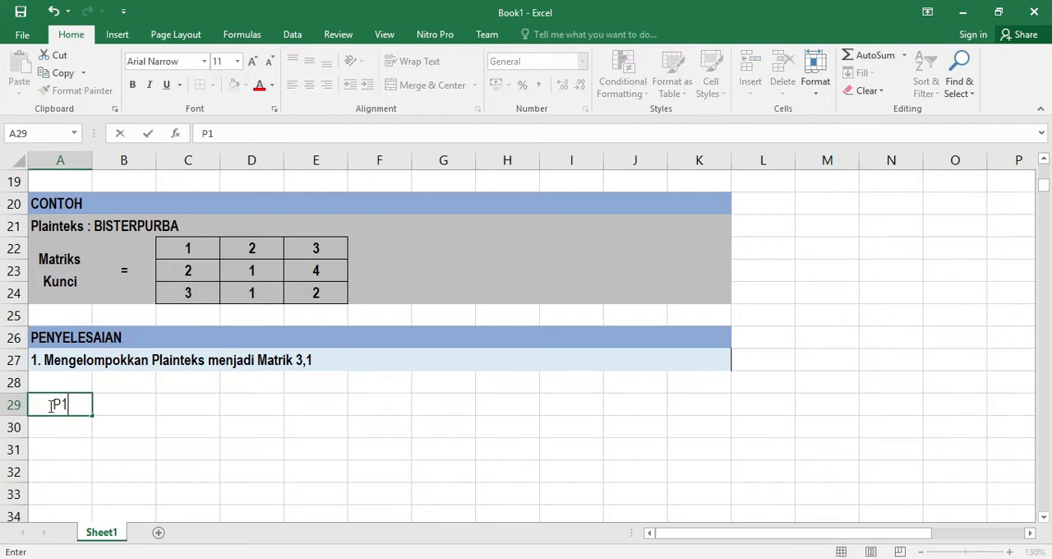
pyautogui.press('Tab')
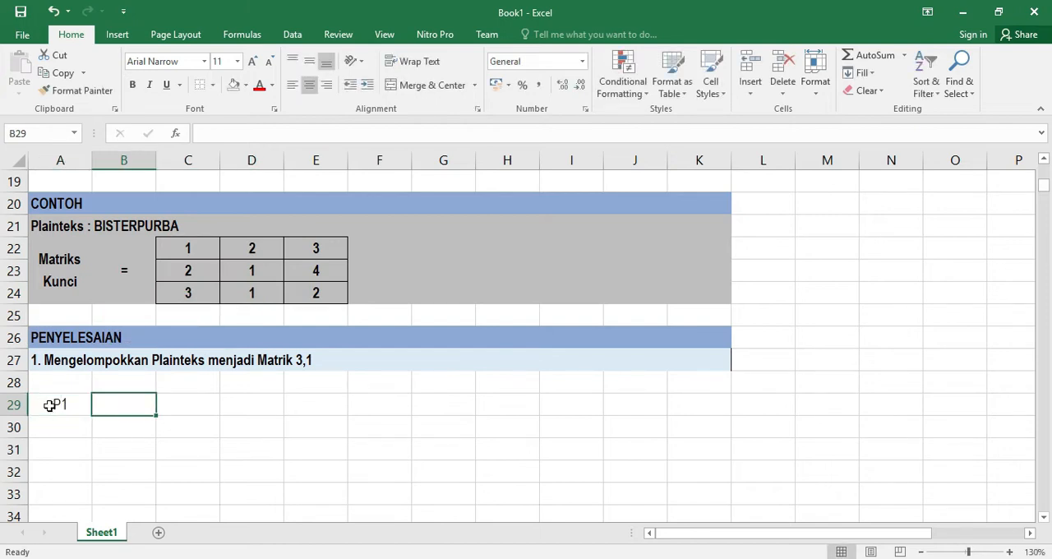
pyautogui.write('=')
pyautogui.press('Right')
pyautogui.press('BackSpace')
pyautogui.press('BackSpace')
pyautogui.press('BackSpace')
pyautogui.press('Return')
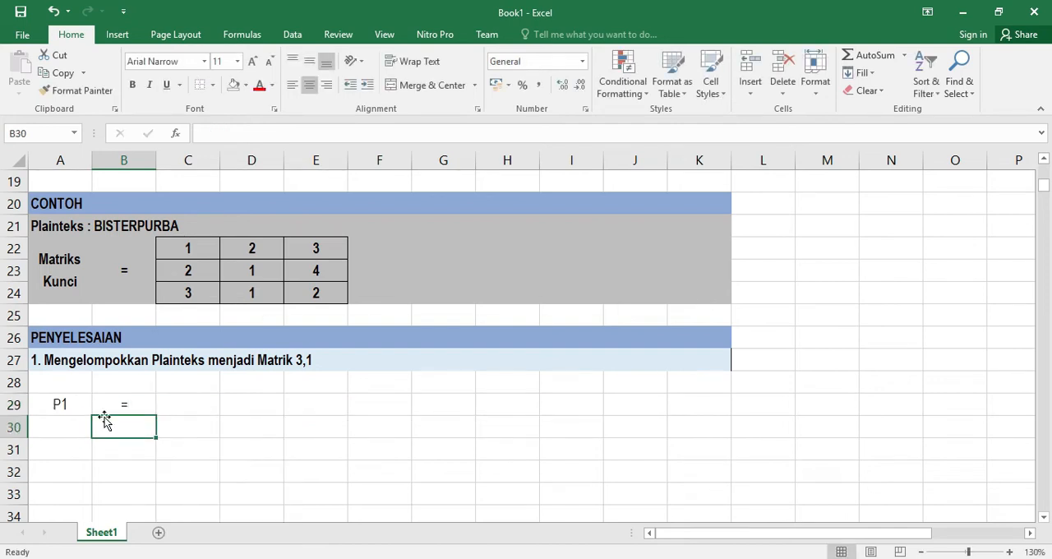
# Enter the letters B, I, S down C28:C30 and center-align the B
pyautogui.click(199, 379)
pyautogui.write('B')
pyautogui.press('Return')
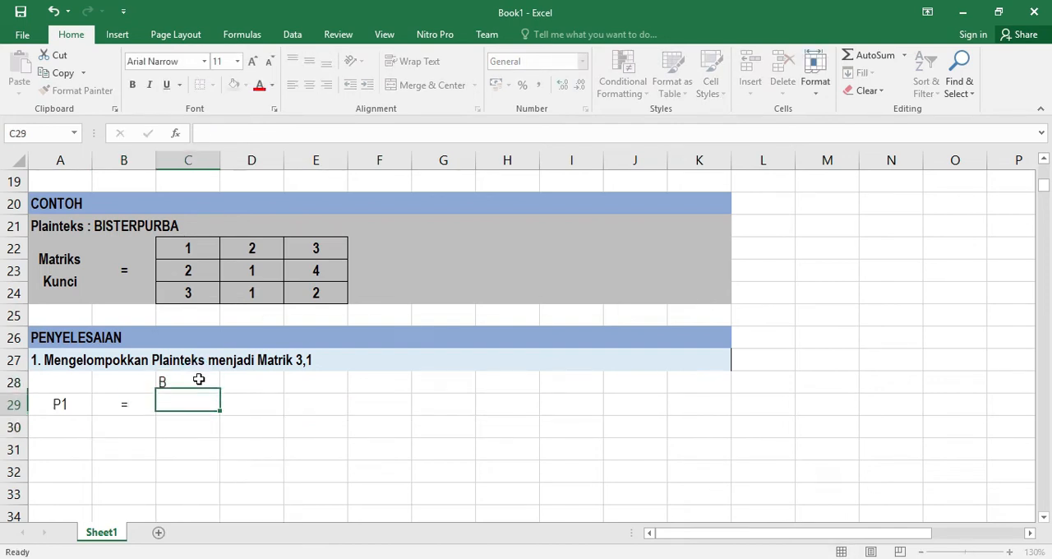
pyautogui.write('I')
pyautogui.press('Return')
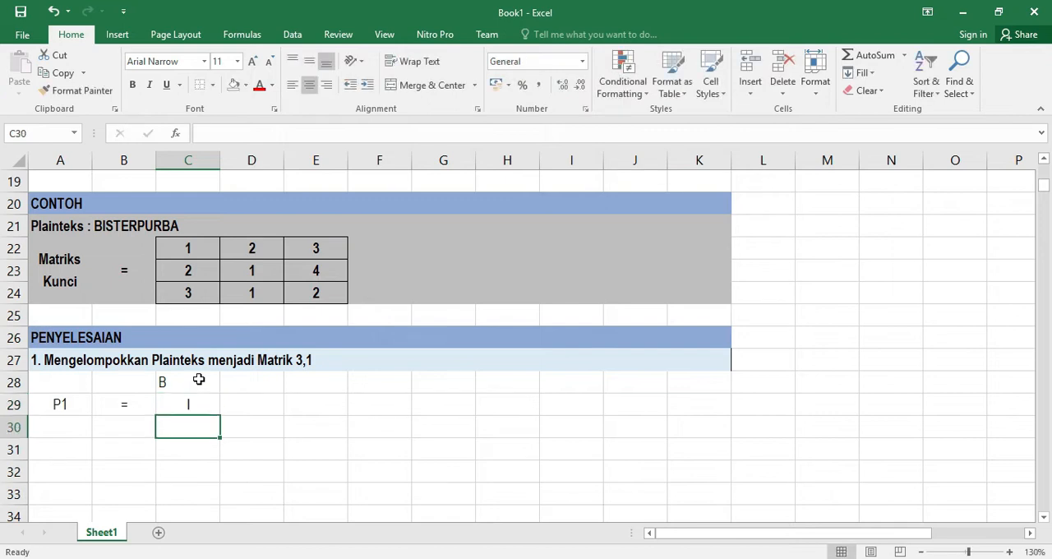
pyautogui.write('S')
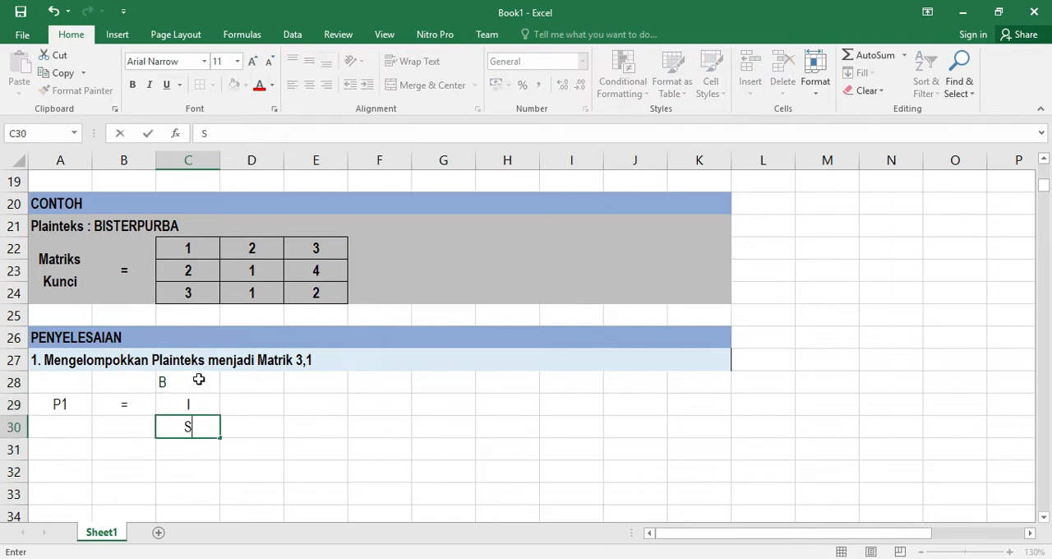
pyautogui.press('Return')
pyautogui.press('Up')
pyautogui.press('Up')
pyautogui.press('Up')
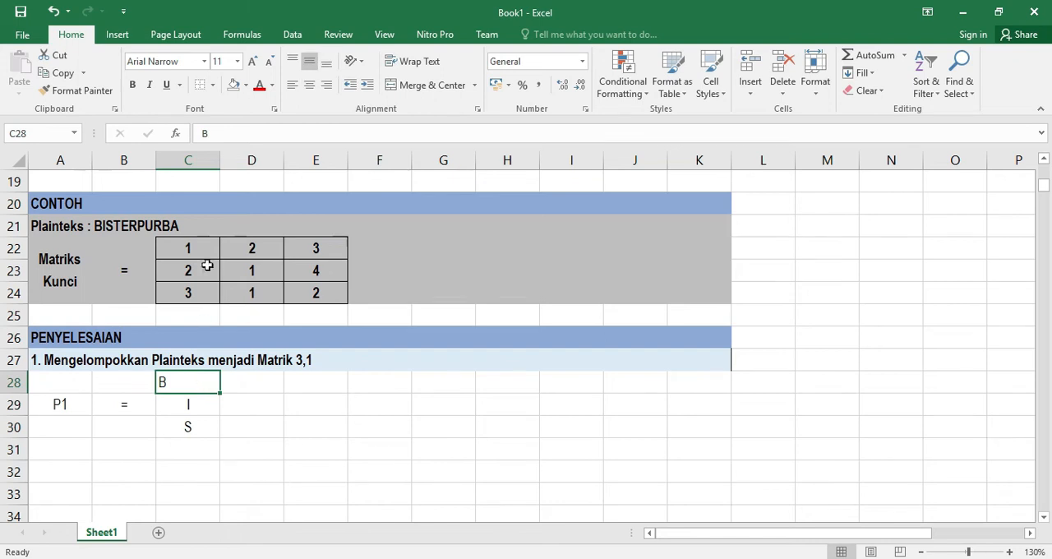
pyautogui.click(310, 85)
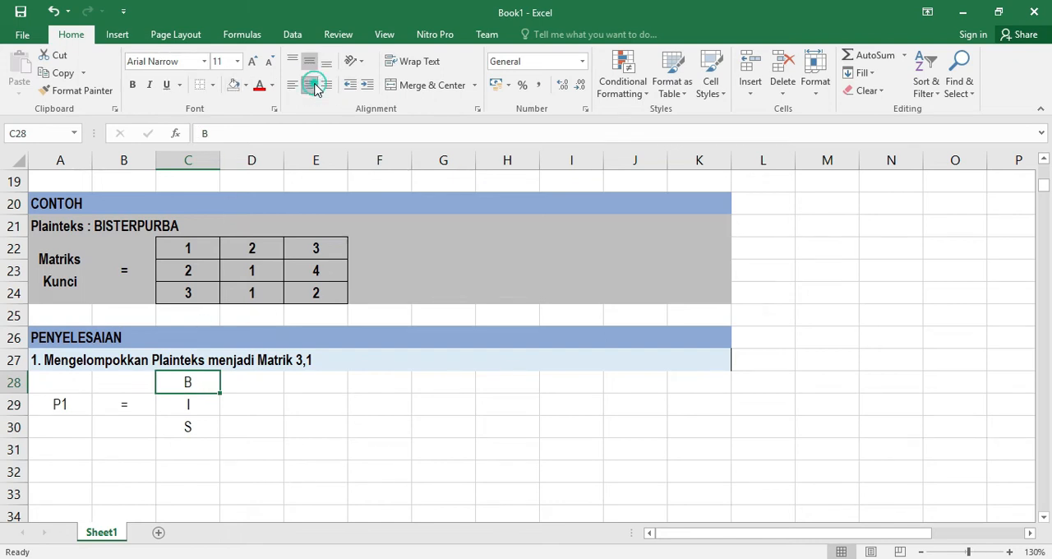
# Label E29 as P2 and put an equals sign in F29
pyautogui.click(316, 405)
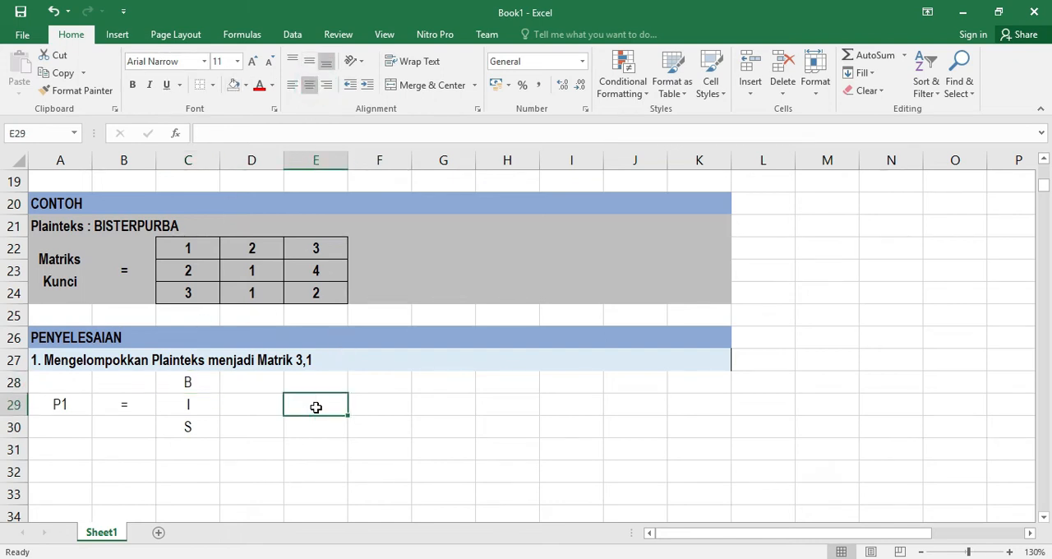
pyautogui.write('P2')
pyautogui.press('Return')
pyautogui.press('Right')
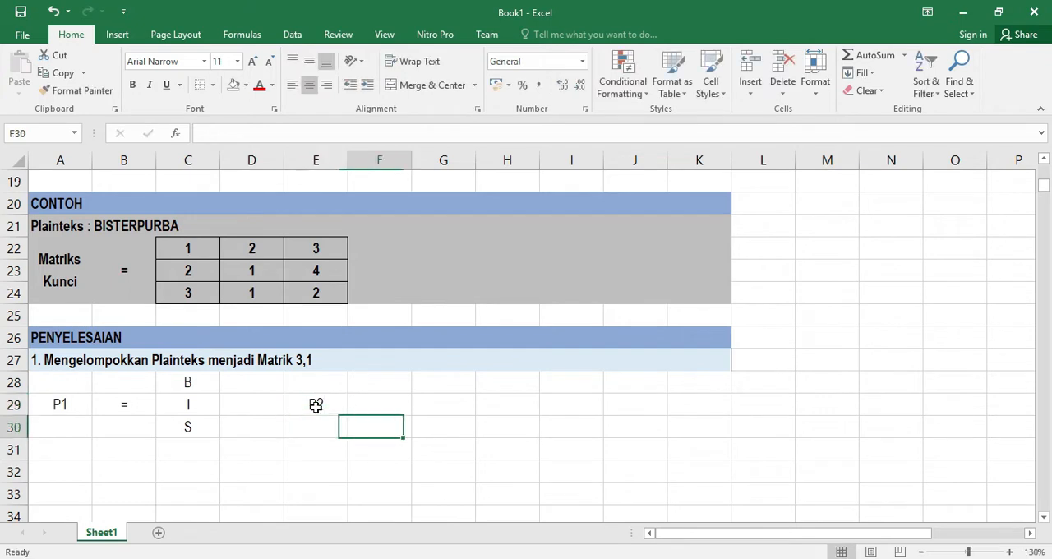
pyautogui.press('Up')
pyautogui.write('=')
pyautogui.press('Return')
# Enter the letters T, E, R down G28:G30
pyautogui.press('Right')
pyautogui.press('Up')
pyautogui.press('Up')
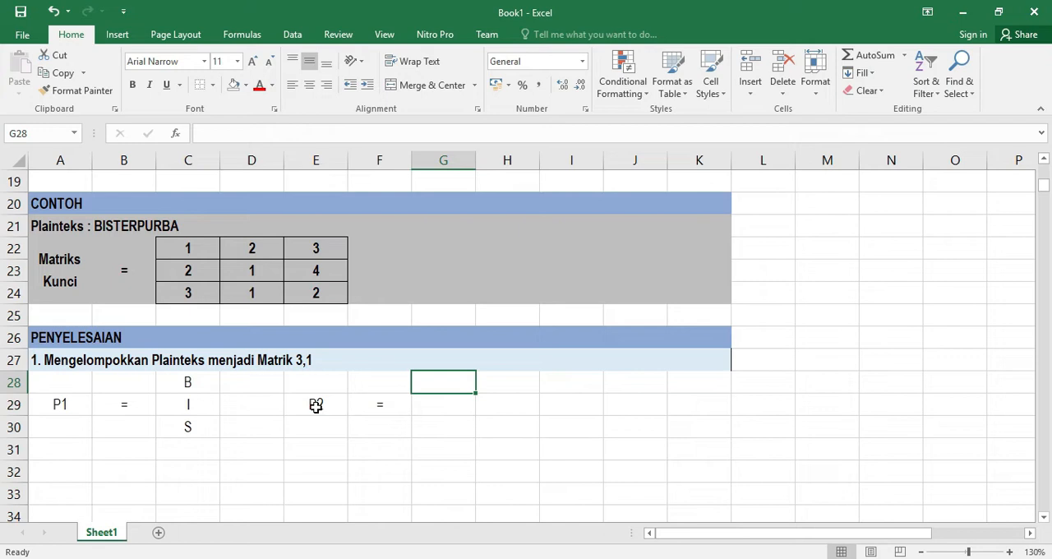
pyautogui.write('T')
pyautogui.press('Return')
pyautogui.write('E')
pyautogui.press('Return')
pyautogui.write('R')
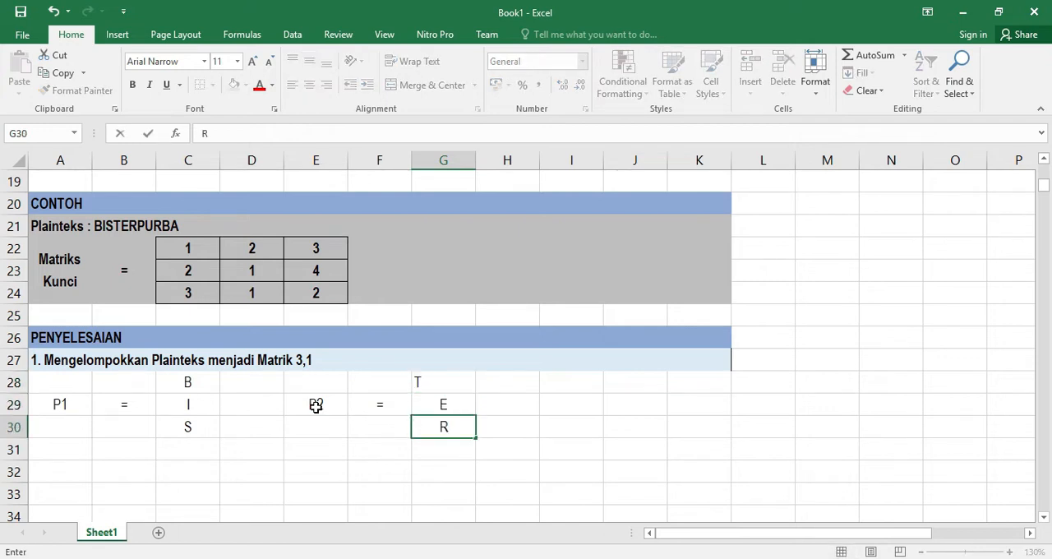
pyautogui.press('Return')
# Center-align the letters E and T in G29 and G28
pyautogui.click(457, 401)
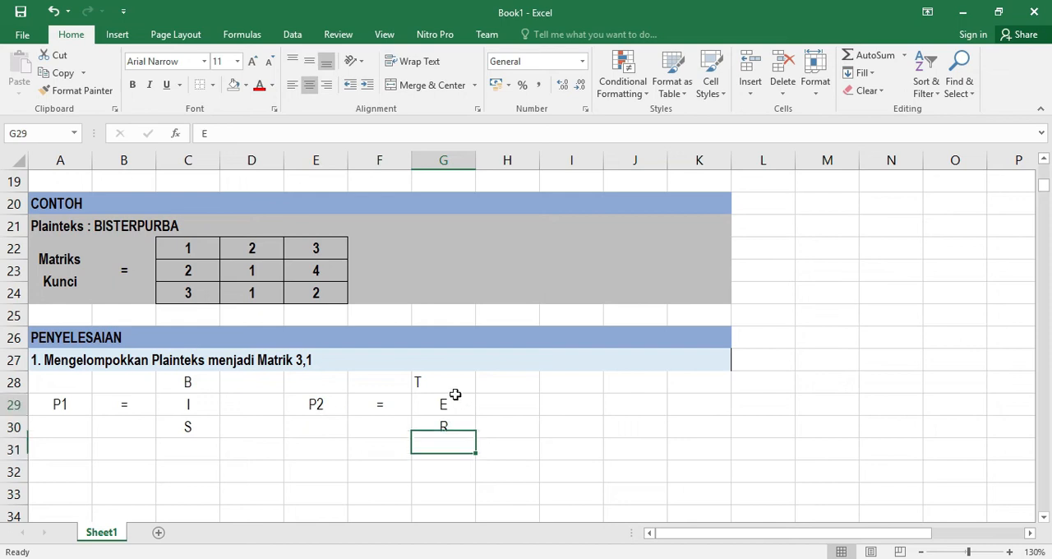
pyautogui.click(309, 62)
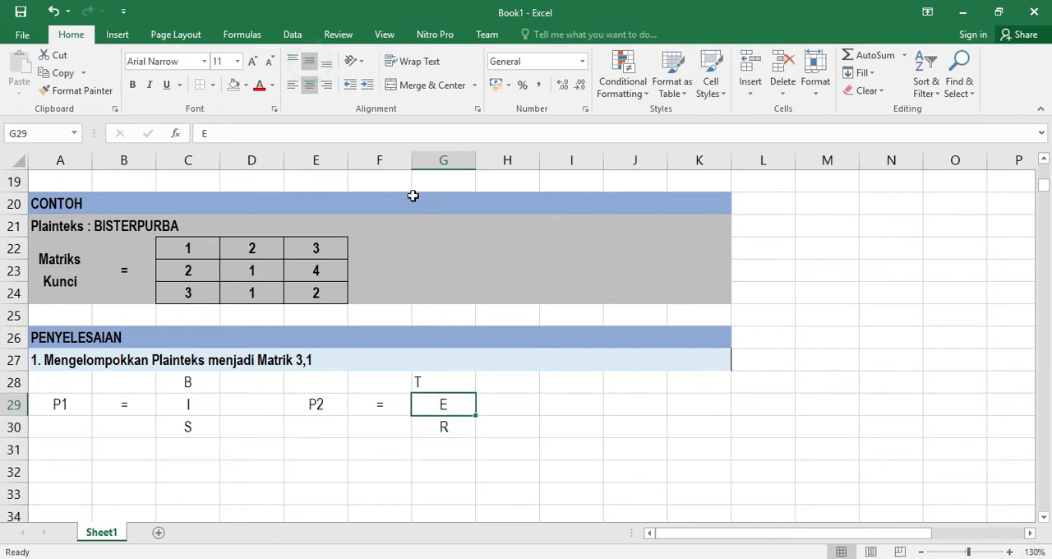
pyautogui.click(309, 86)
pyautogui.click(309, 85)
pyautogui.click(456, 380)
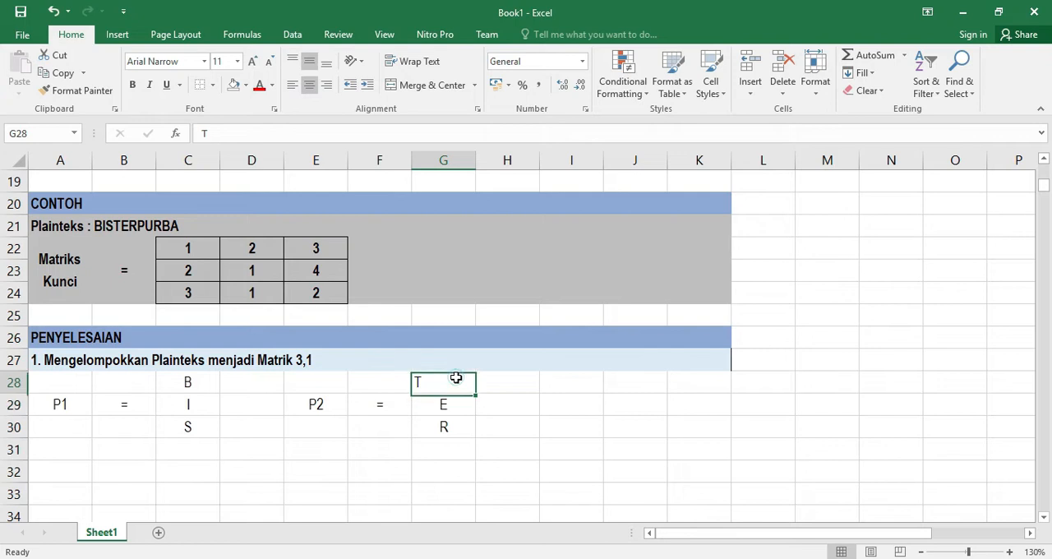
pyautogui.click(309, 85)
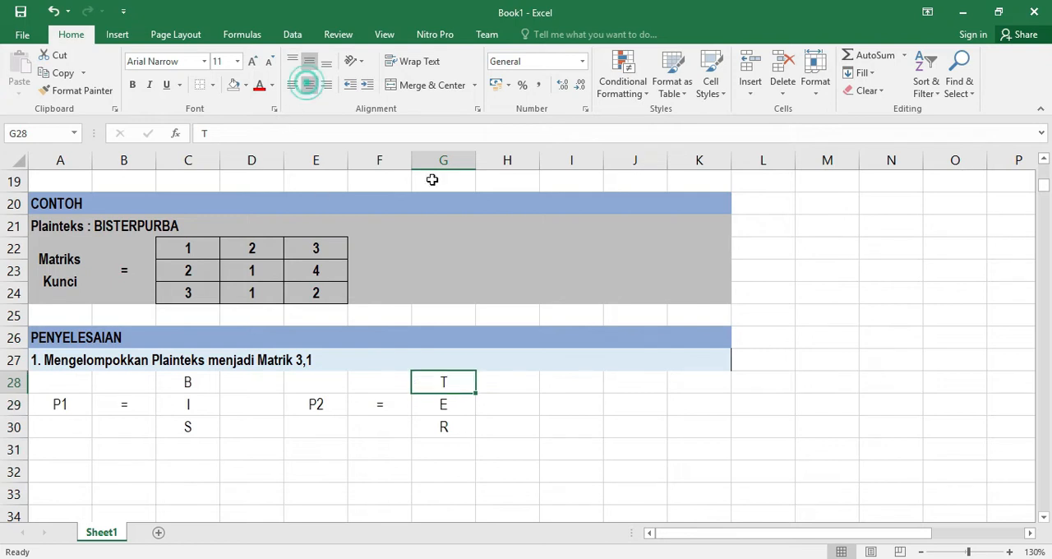
# Label I29 as P3 and put an equals sign in J29
pyautogui.click(561, 405)
pyautogui.write('P3')
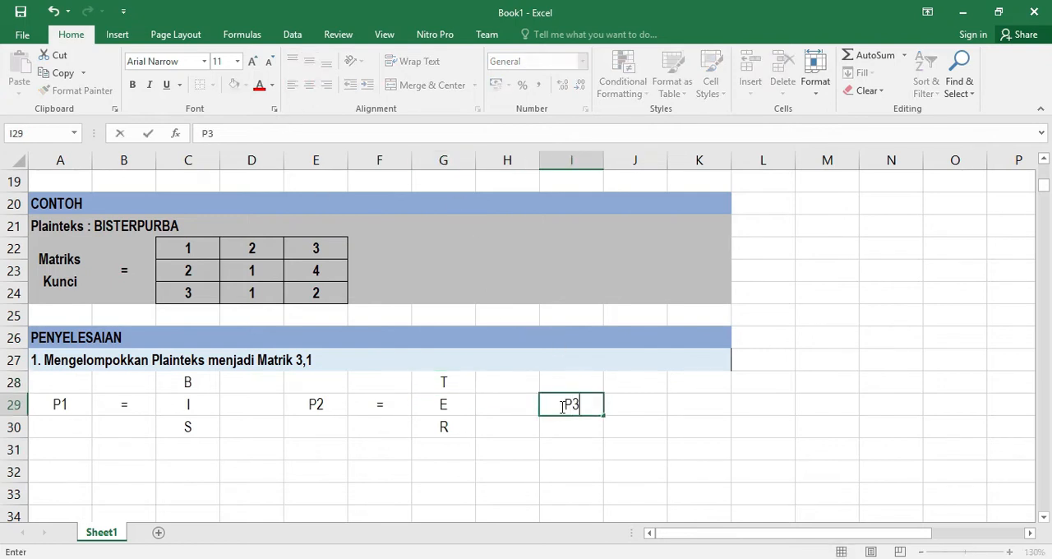
pyautogui.press('Tab')
pyautogui.write('=')
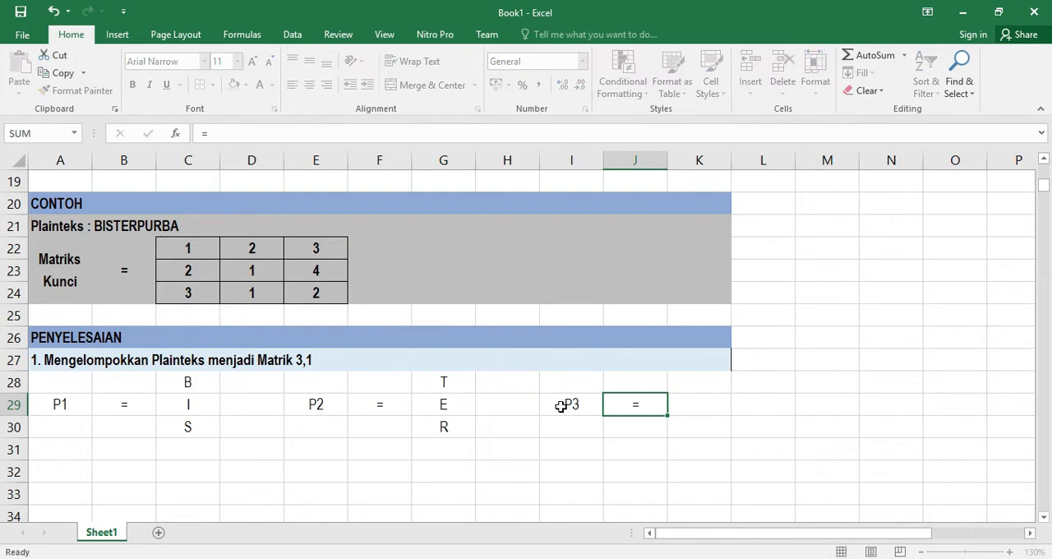
pyautogui.press('Return')
# Enter the letters P, U, R down K28:K30 and center-align them
pyautogui.press('Right')
pyautogui.press('Up')
pyautogui.press('Up')
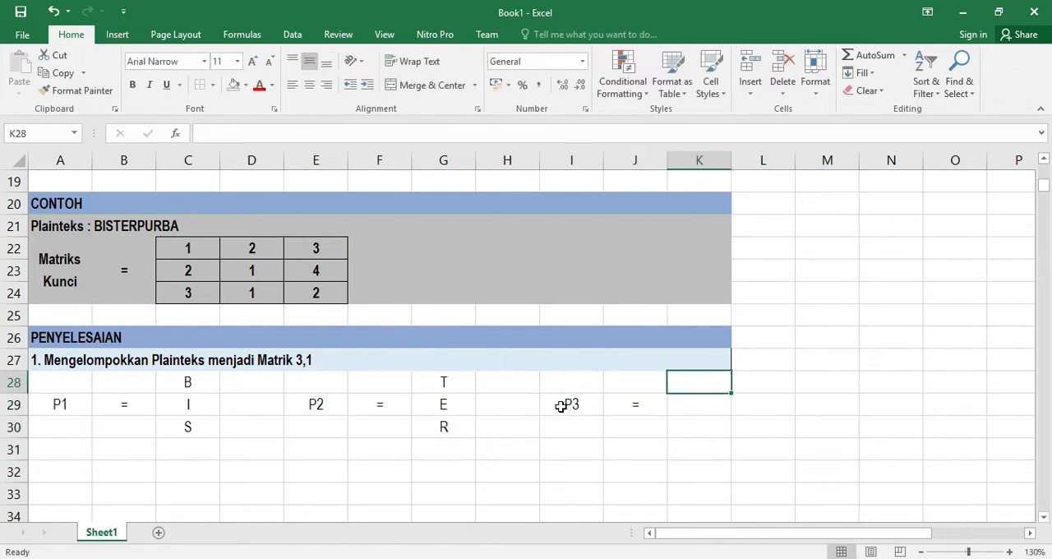
pyautogui.write('P')
pyautogui.press('Return')
pyautogui.write('U')
pyautogui.press('Return')
pyautogui.write('R')
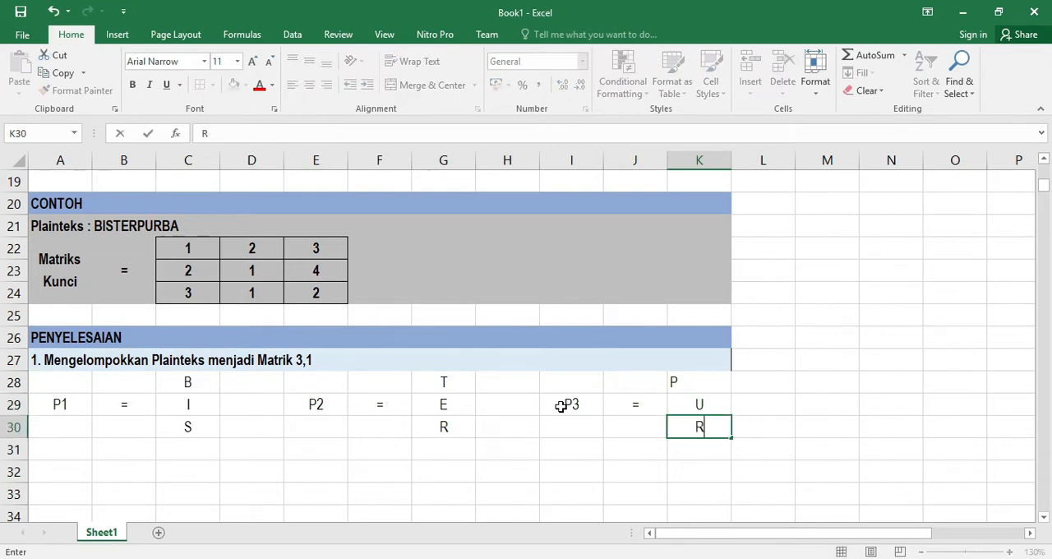
pyautogui.press('Return')
pyautogui.write('B')
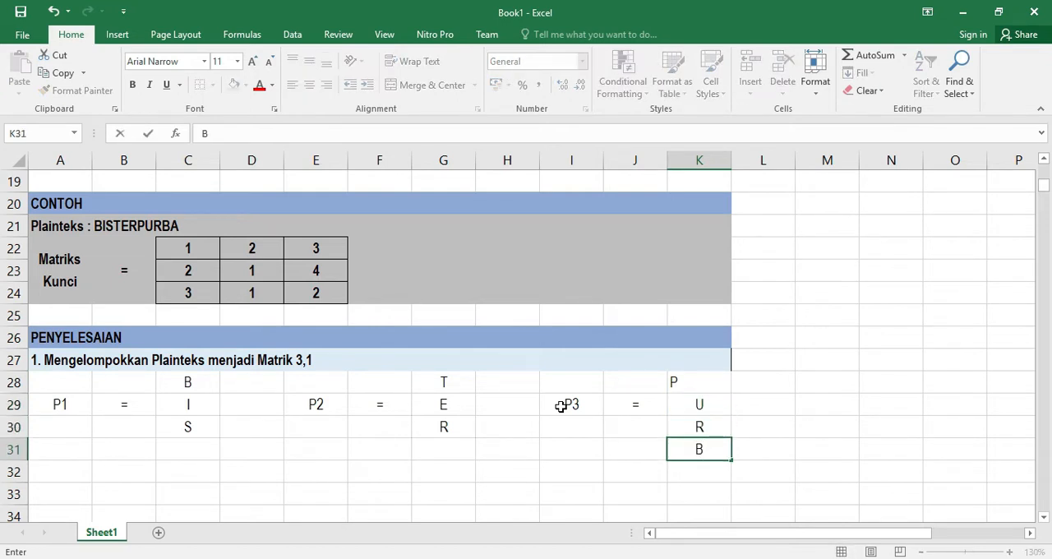
pyautogui.moveTo(687, 384); pyautogui.dragTo(695, 425)
pyautogui.click(309, 84)
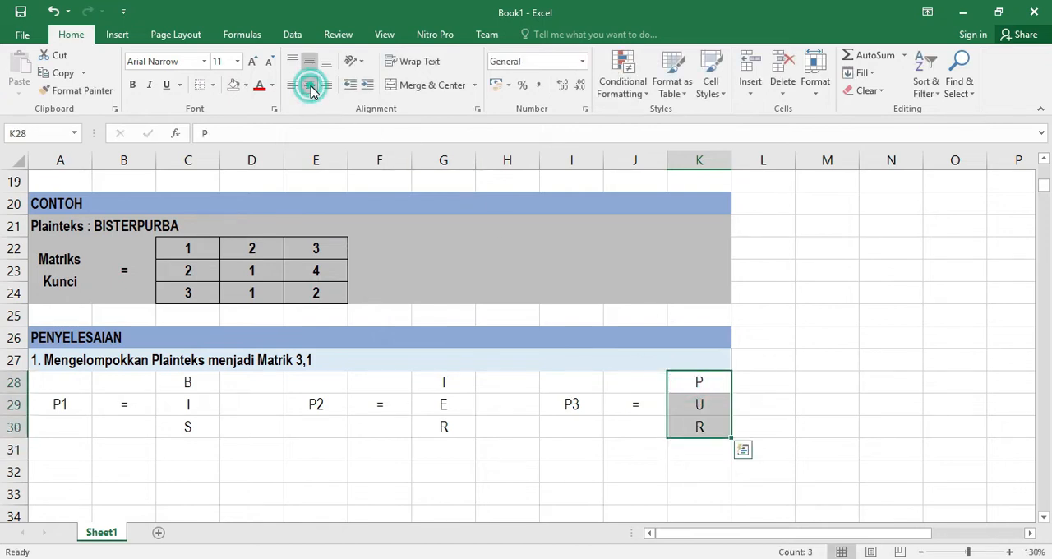
# Label M29 as P4 and put an equals sign in N29
pyautogui.click(827, 409)
pyautogui.write('P')
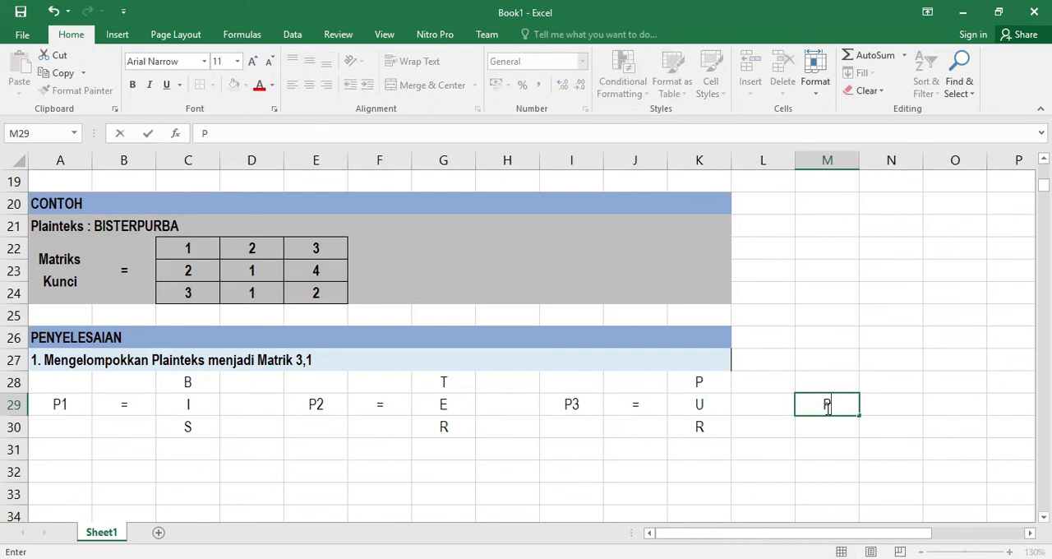
pyautogui.write('4=')
pyautogui.press('BackSpace')
pyautogui.press('Tab')
pyautogui.write('=')
pyautogui.press('Return')
# Enter the letters B, A, X down O28:O30
pyautogui.press('Right')
pyautogui.press('Up')
pyautogui.press('Up')
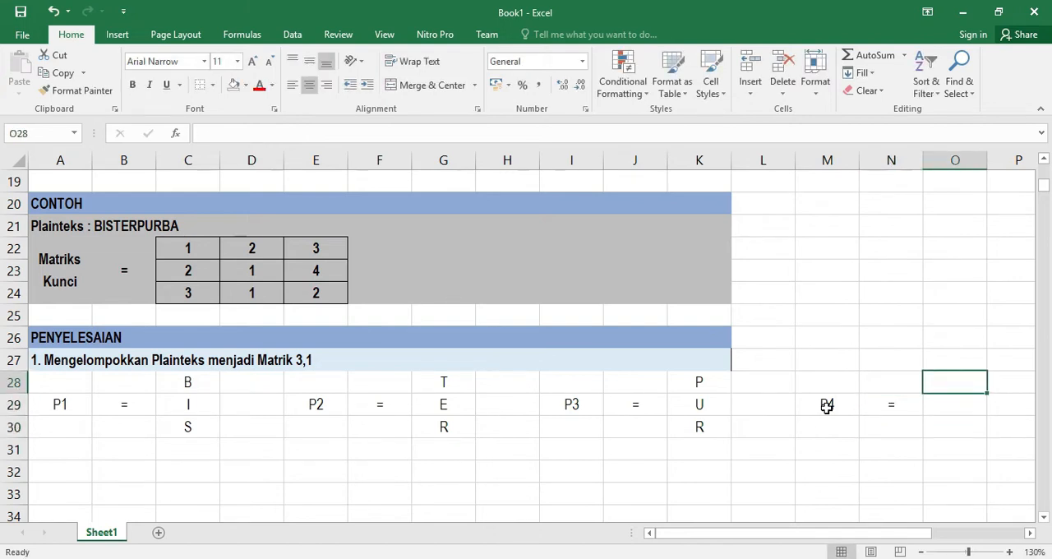
pyautogui.write('B')
pyautogui.press('Return')
pyautogui.write('A')
pyautogui.press('Return')
pyautogui.write('X')
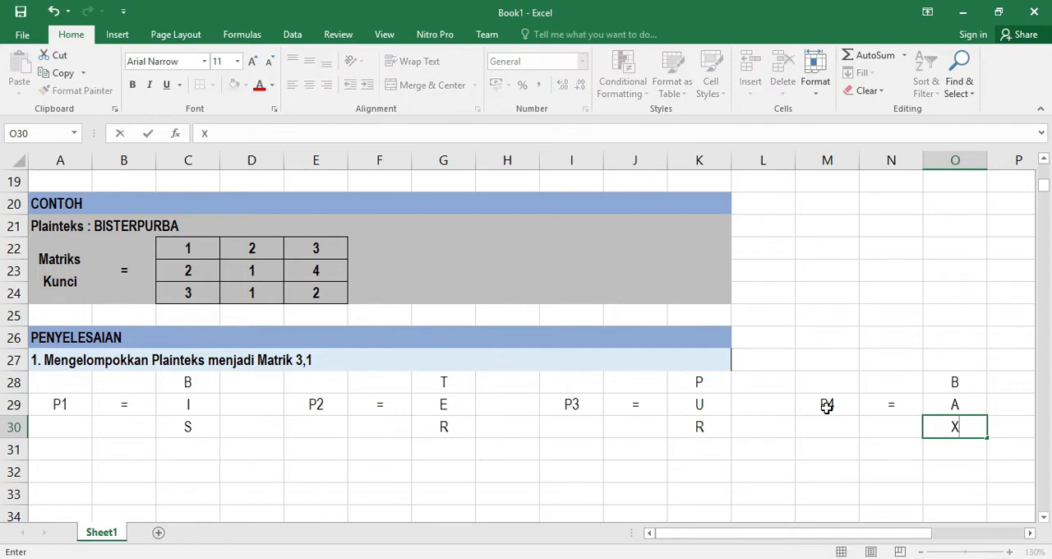
pyautogui.press('Return')
pyautogui.click(958, 429)
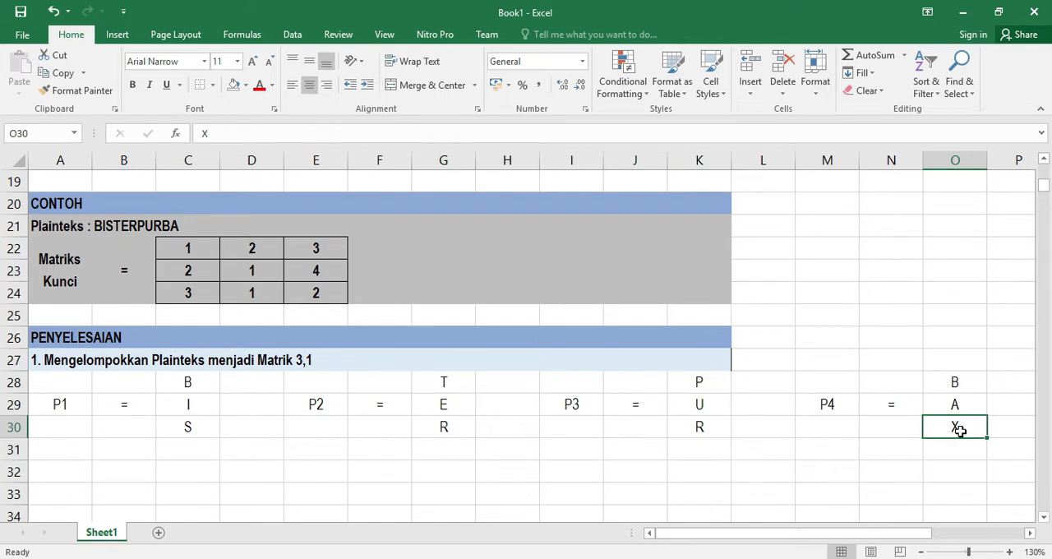
# Remove the border from the step 1 heading in row 27
pyautogui.click(715, 359)
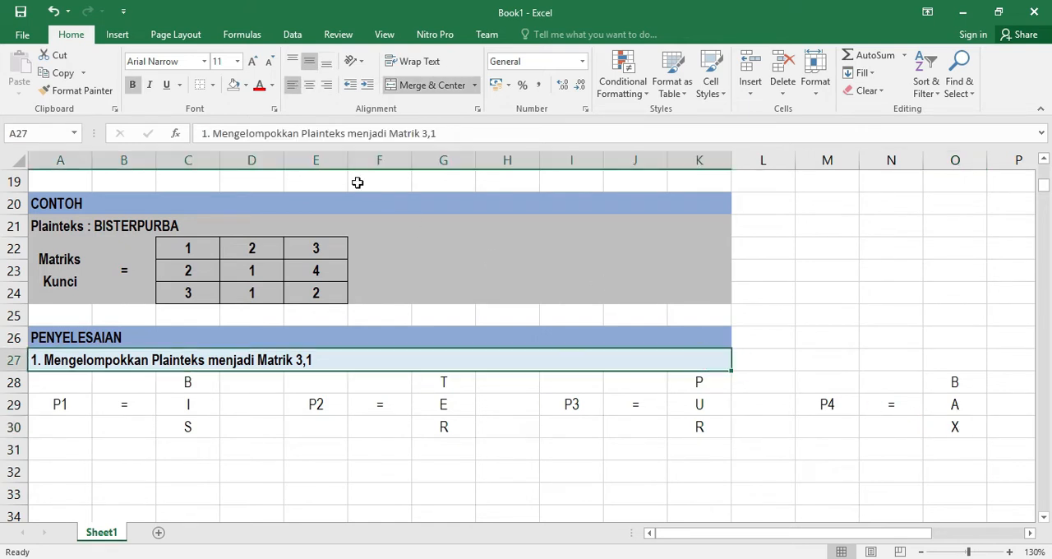
pyautogui.click(201, 85)
# Apply All Borders to the P1 letter matrix in C28:C30
pyautogui.click(971, 425)
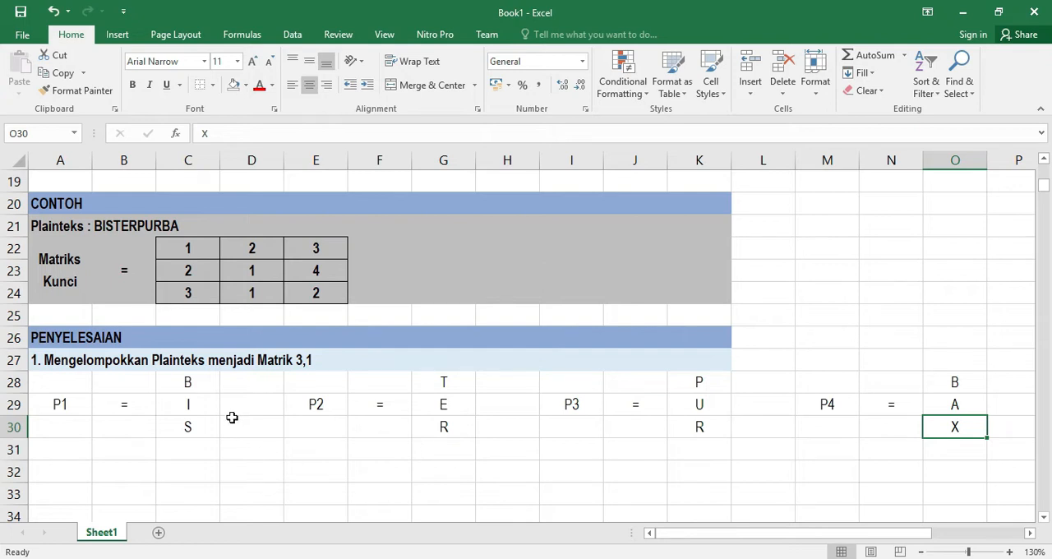
pyautogui.moveTo(187, 382); pyautogui.dragTo(192, 422)
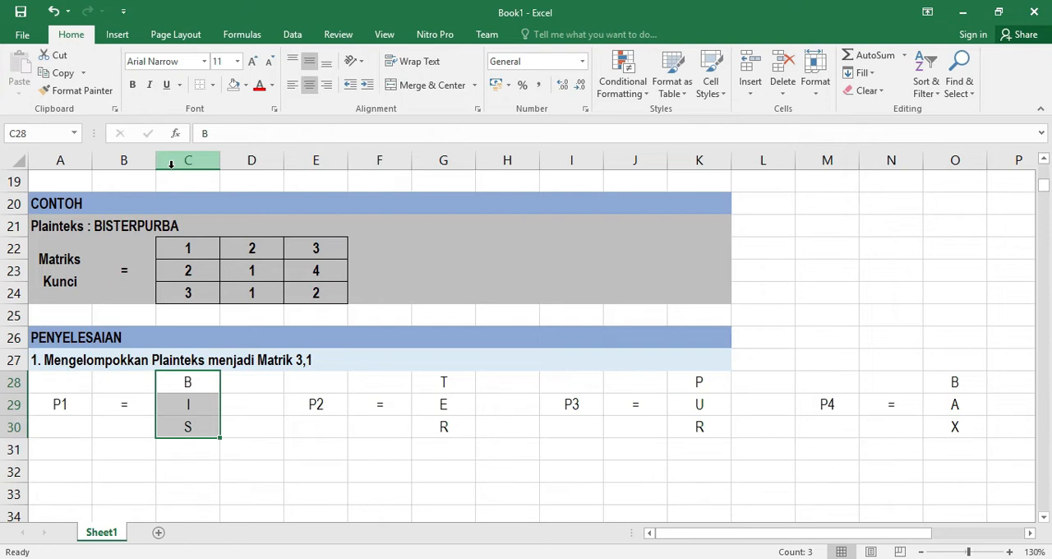
pyautogui.click(212, 84)
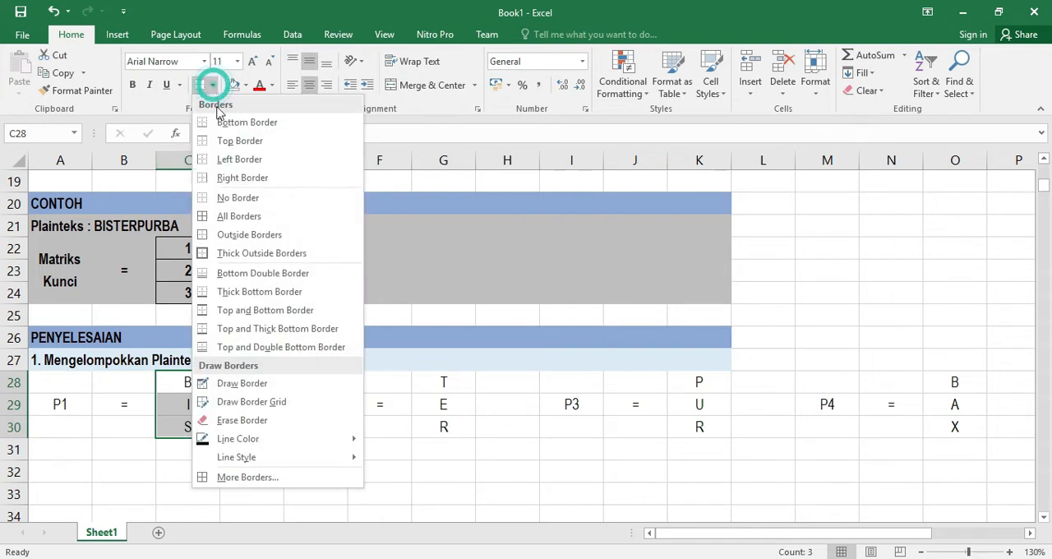
pyautogui.click(246, 218)
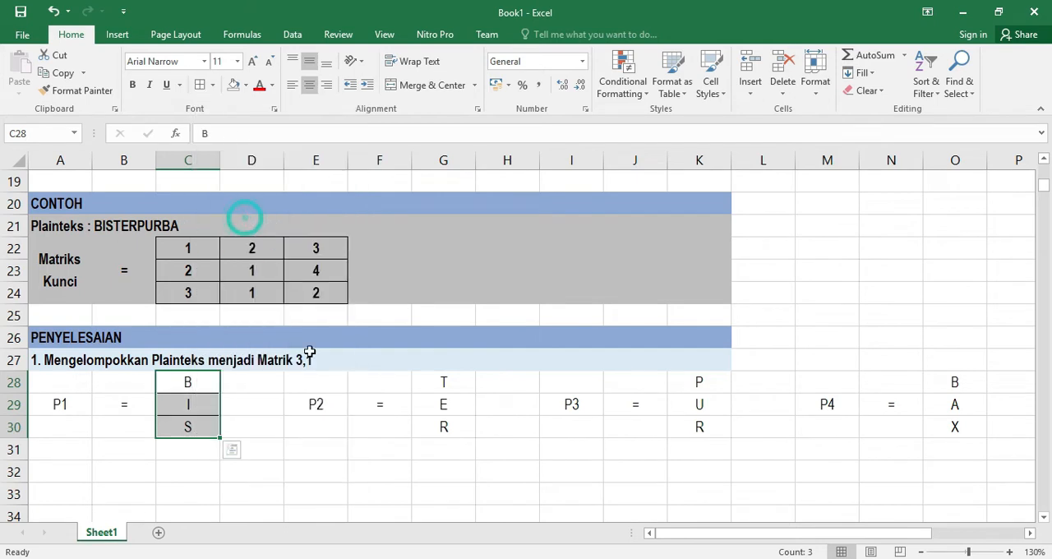
# Apply the same borders to the letter matrices in G28:G30, K28:K30 and O28:O30
pyautogui.moveTo(443, 382); pyautogui.dragTo(443, 428)
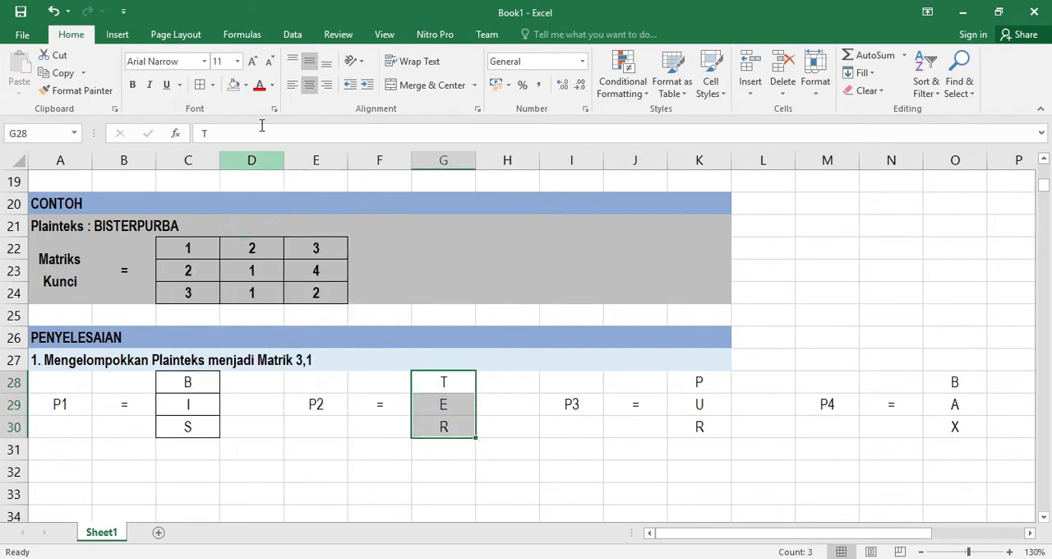
pyautogui.click(200, 84)
pyautogui.moveTo(694, 386); pyautogui.dragTo(698, 425)
pyautogui.click(200, 84)
pyautogui.moveTo(955, 382); pyautogui.dragTo(956, 426)
pyautogui.click(199, 89)
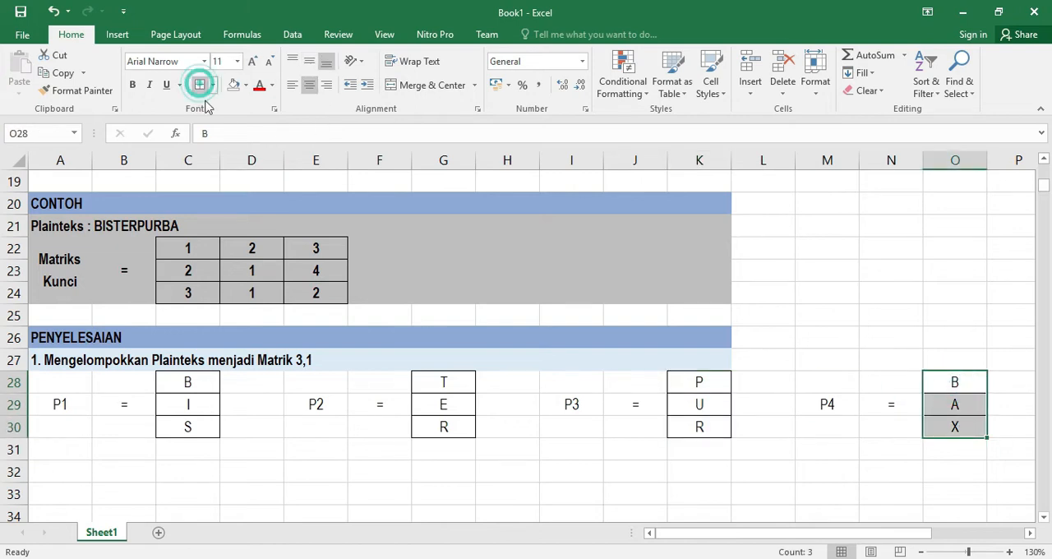
# Copy the heading '2. Konversi Matriks Plainteks ke Bilangan Desimal' from row 4 into A32
pyautogui.scroll(3, 271, 282)
pyautogui.scroll(3, 247, 264)
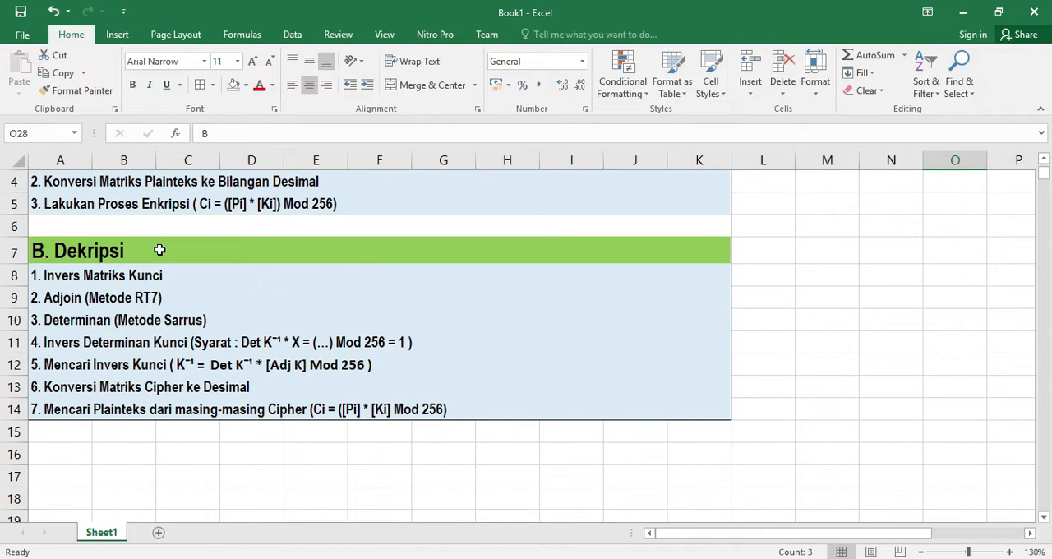
pyautogui.click(121, 264)
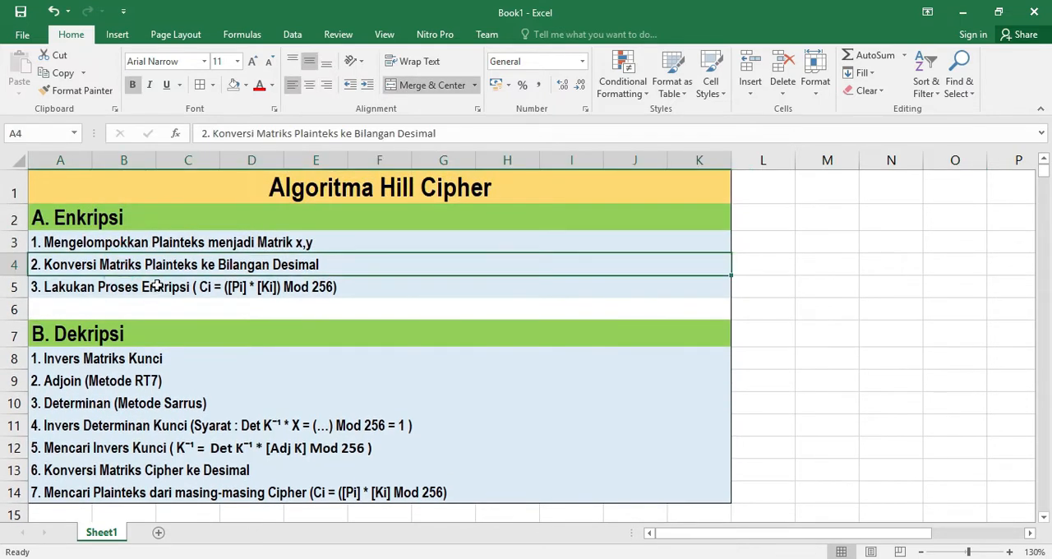
pyautogui.hotkey('ctrl', 'c')
pyautogui.scroll(-7, 173, 296)
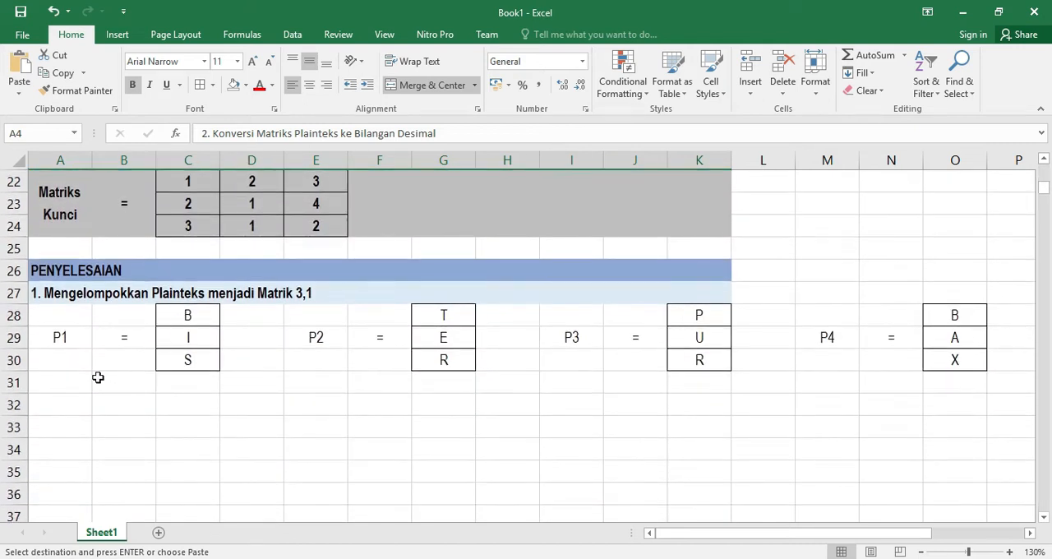
pyautogui.click(44, 384)
pyautogui.click(46, 405)
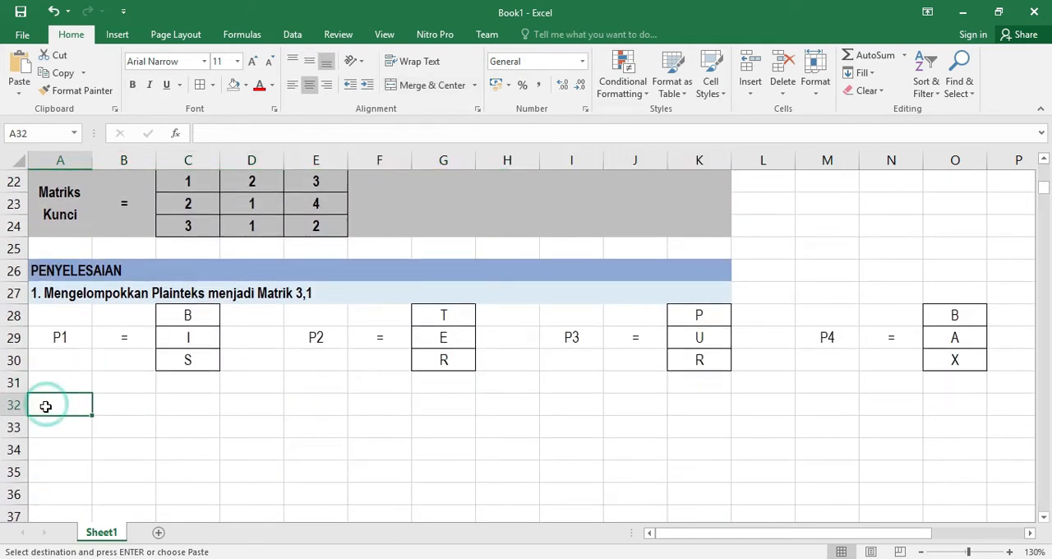
pyautogui.hotkey('ctrl', 'v')
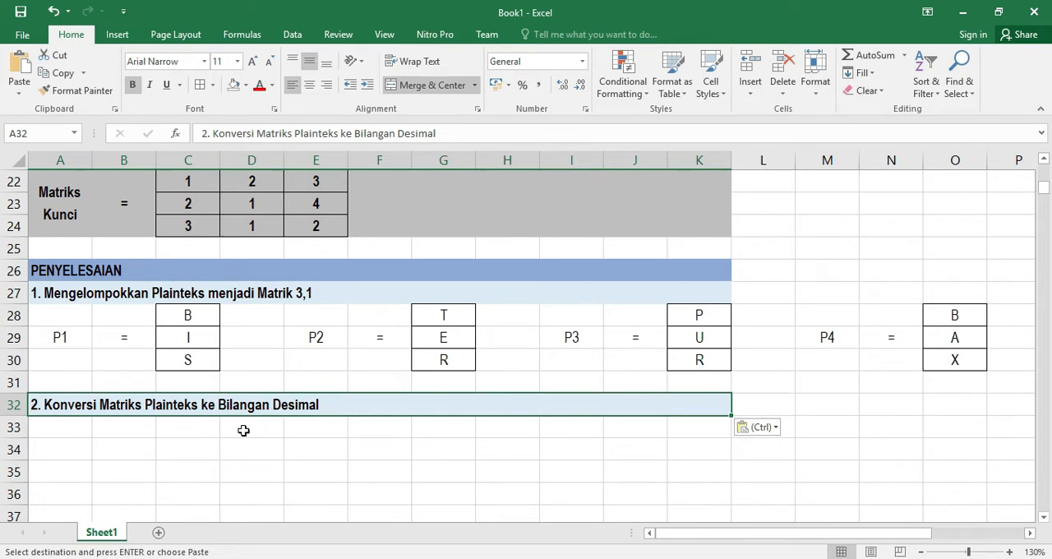
# Copy the four plaintext matrices in A28:O30 to start at A33
pyautogui.moveTo(73, 315); pyautogui.dragTo(946, 357)
pyautogui.hotkey('ctrl', 'c')
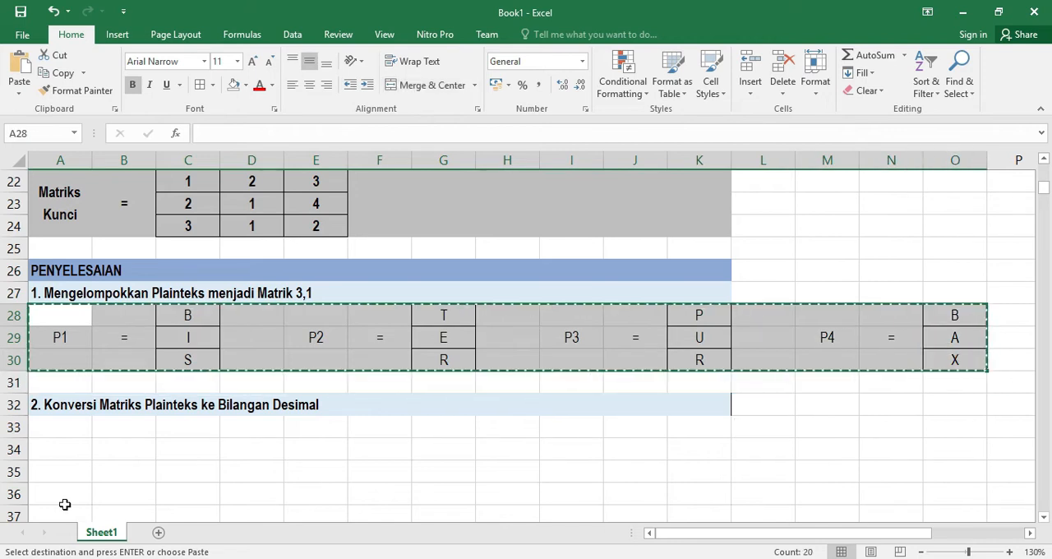
pyautogui.click(45, 432)
pyautogui.hotkey('ctrl', 'v')
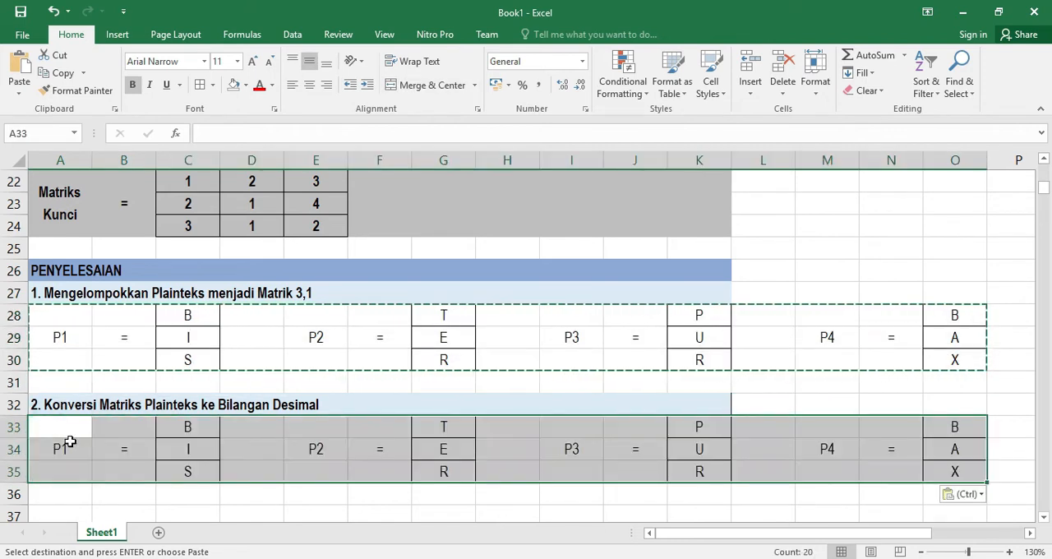
# Clear the letters from the copied P1 matrix in C33:C35
pyautogui.click(214, 513)
pyautogui.moveTo(189, 428); pyautogui.dragTo(188, 466)
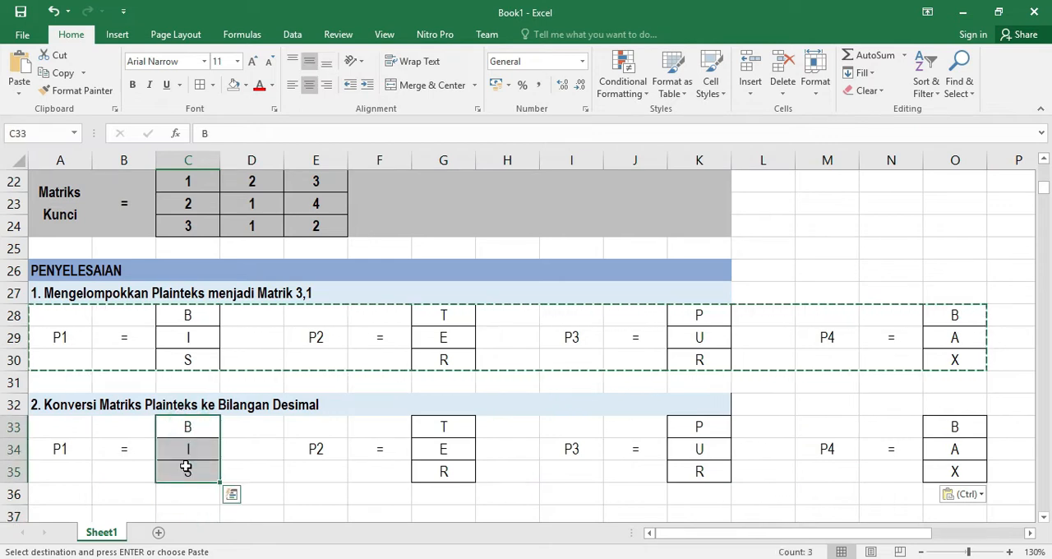
pyautogui.press('Delete')
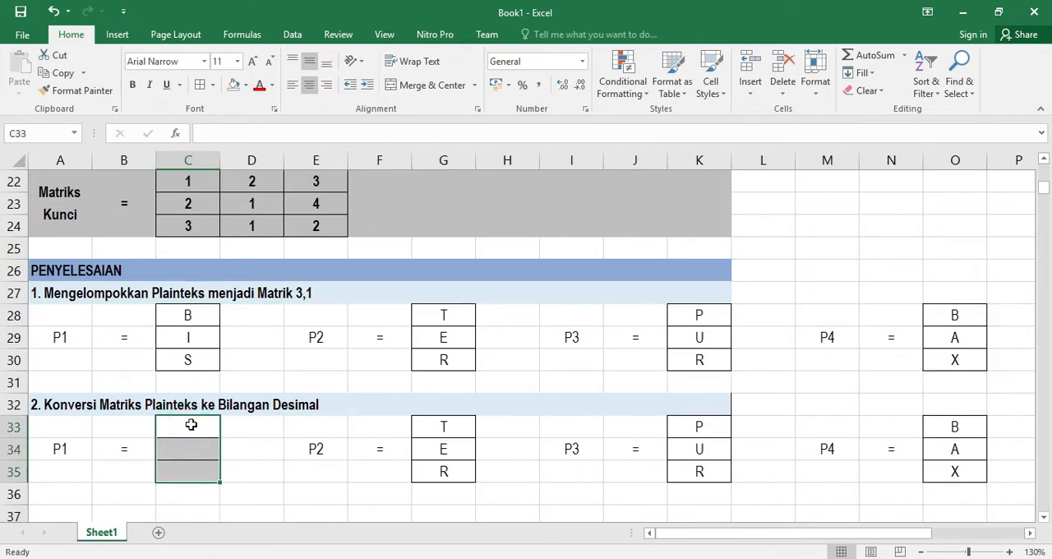
# Look up the decimal character code of letter B in the Symbol dialog and enter 66 in C33
pyautogui.doubleClick(190, 427)
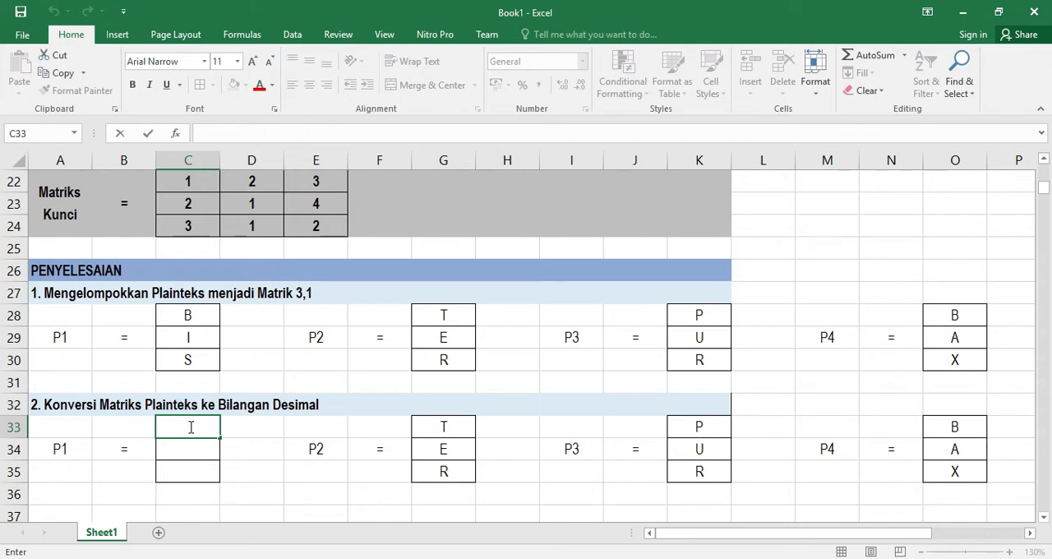
pyautogui.click(117, 35)
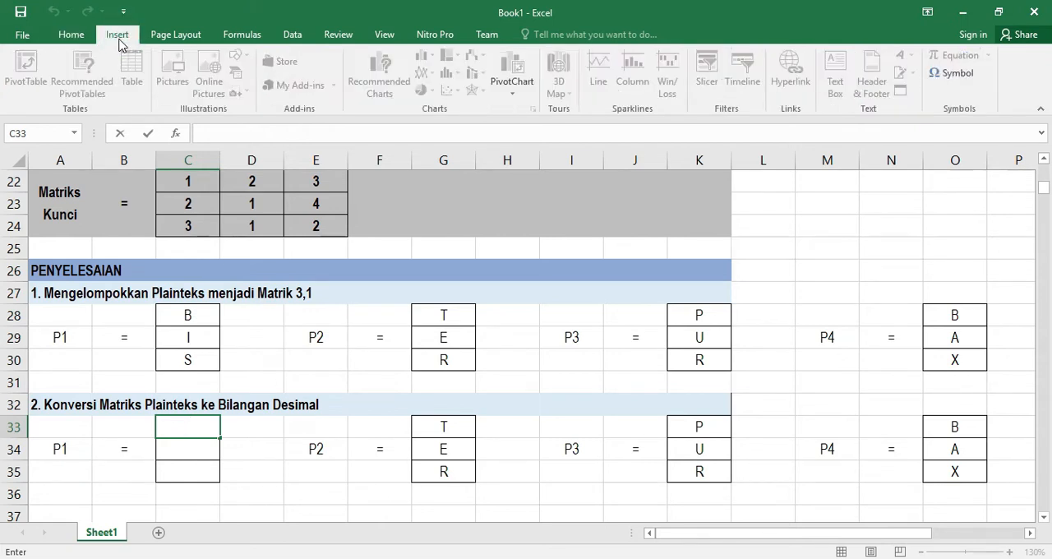
pyautogui.click(954, 74)
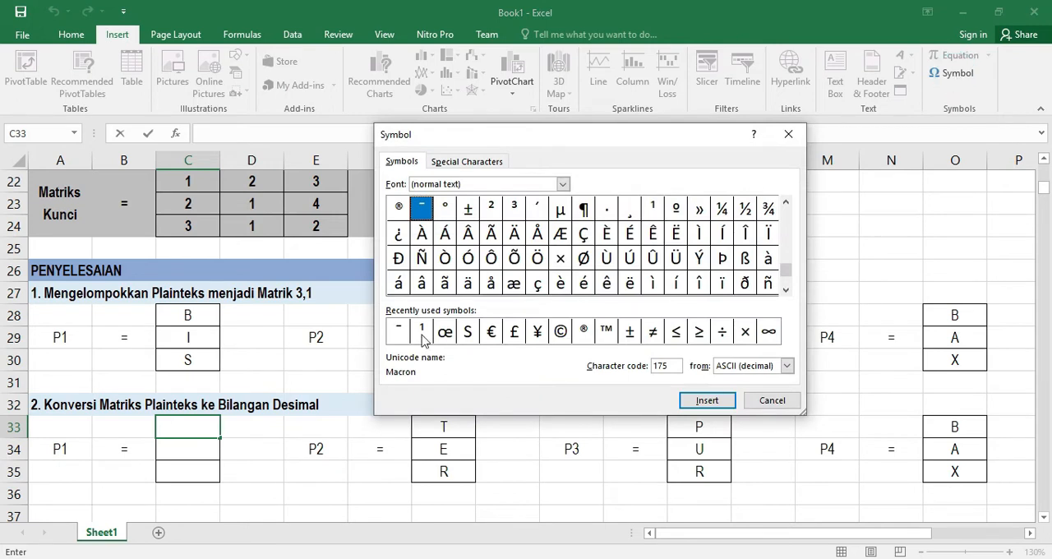
pyautogui.moveTo(787, 268); pyautogui.dragTo(787, 214)
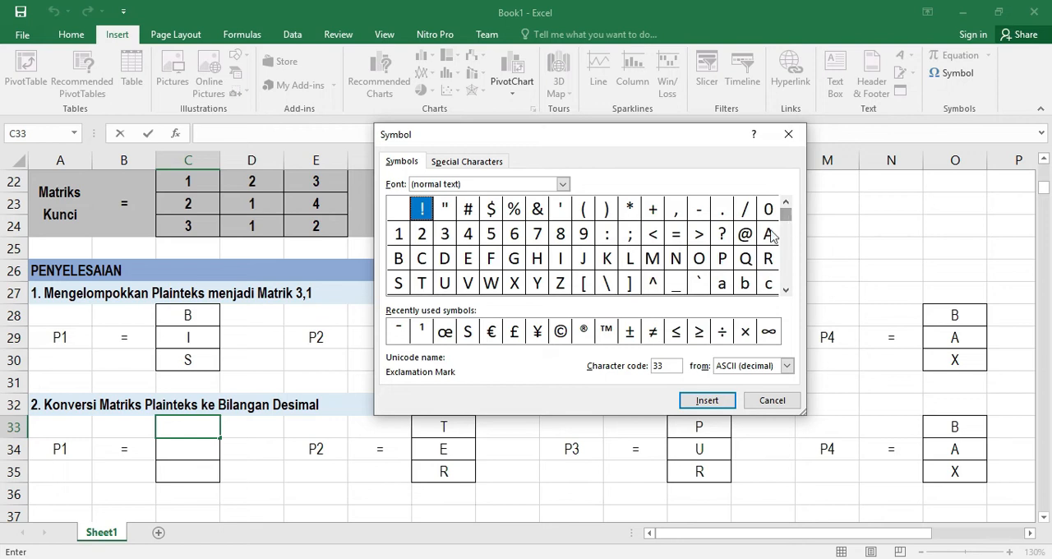
pyautogui.click(398, 258)
pyautogui.doubleClick(665, 366)
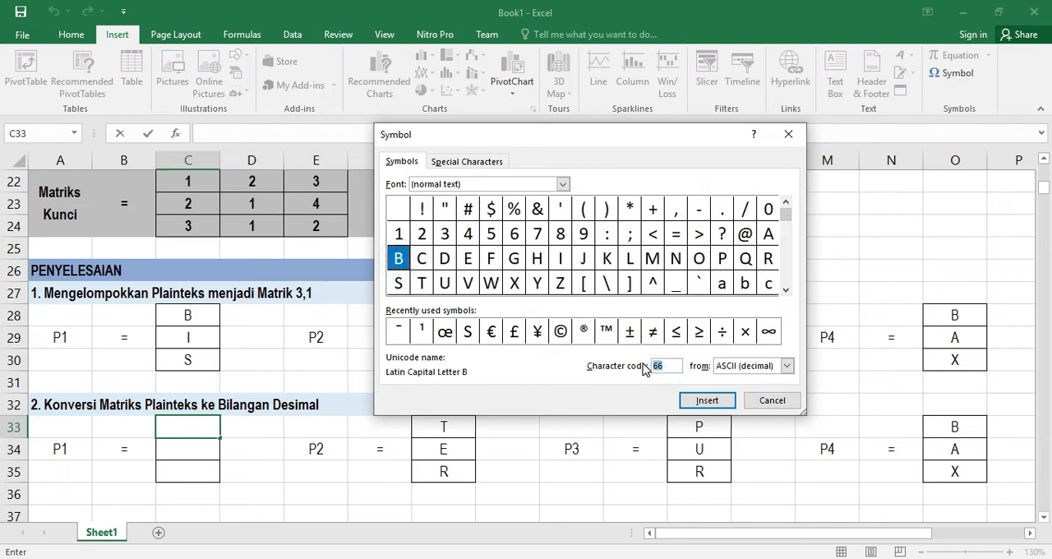
pyautogui.click(787, 366)
pyautogui.click(743, 394)
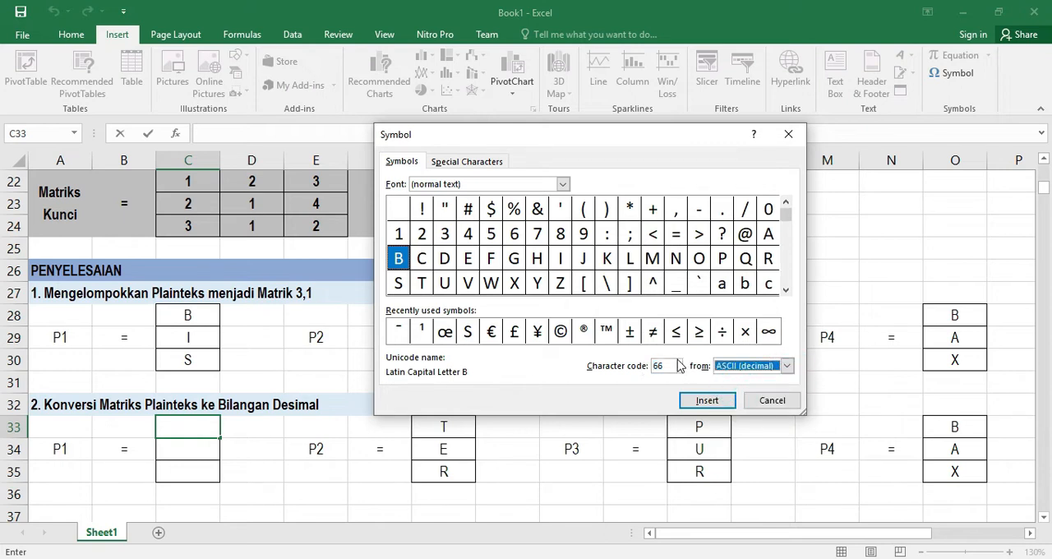
pyautogui.doubleClick(673, 366)
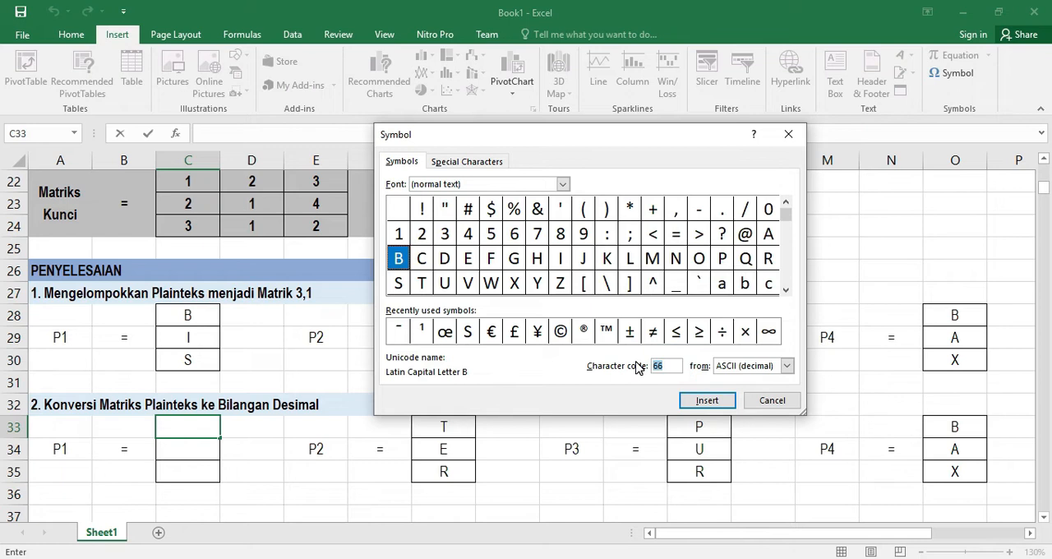
pyautogui.click(707, 401)
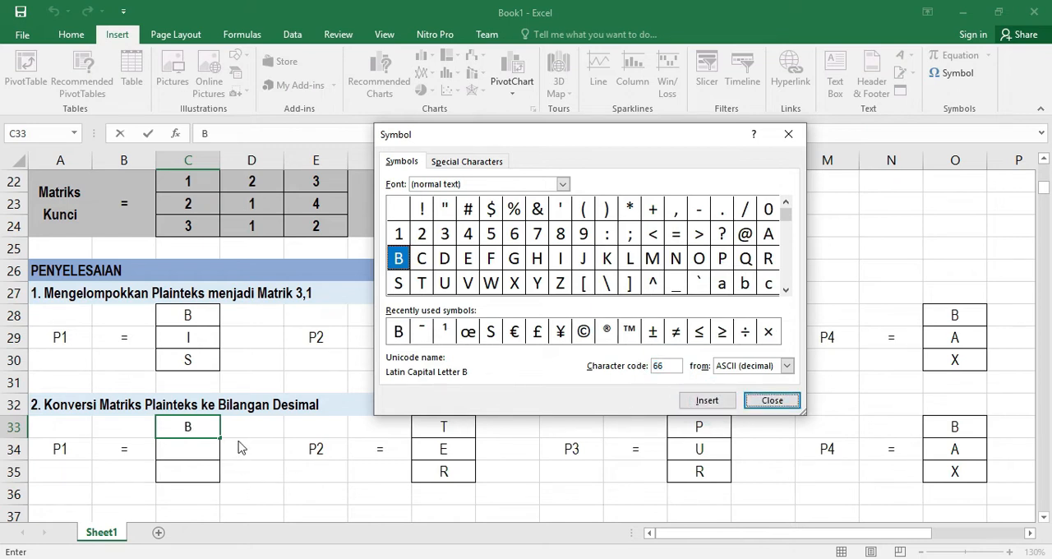
pyautogui.click(773, 400)
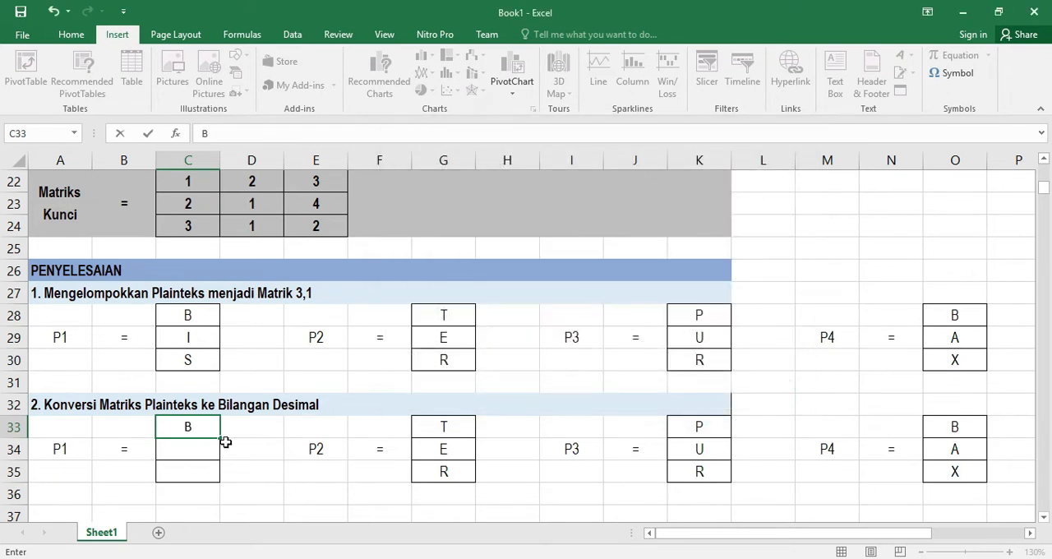
pyautogui.write('66')
pyautogui.press('Return')
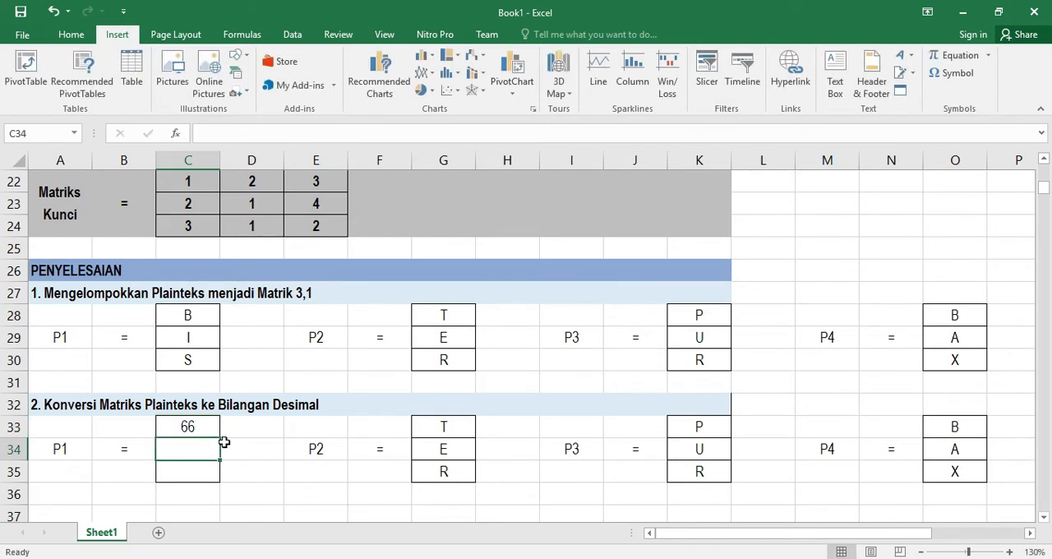
# Look up letter I's character code and fill C34 and C35 with 73 and 83
pyautogui.click(956, 73)
pyautogui.click(562, 257)
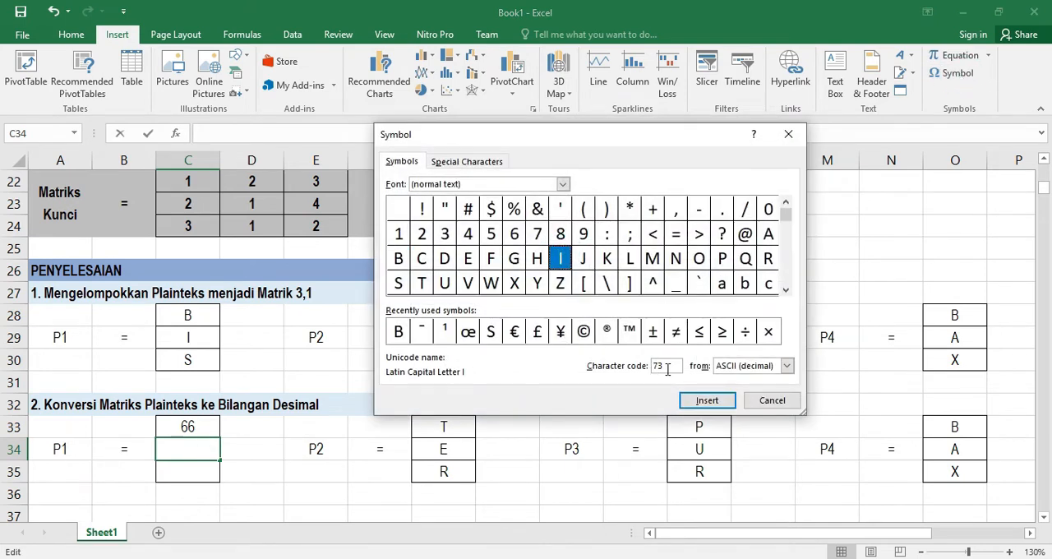
pyautogui.click(758, 401)
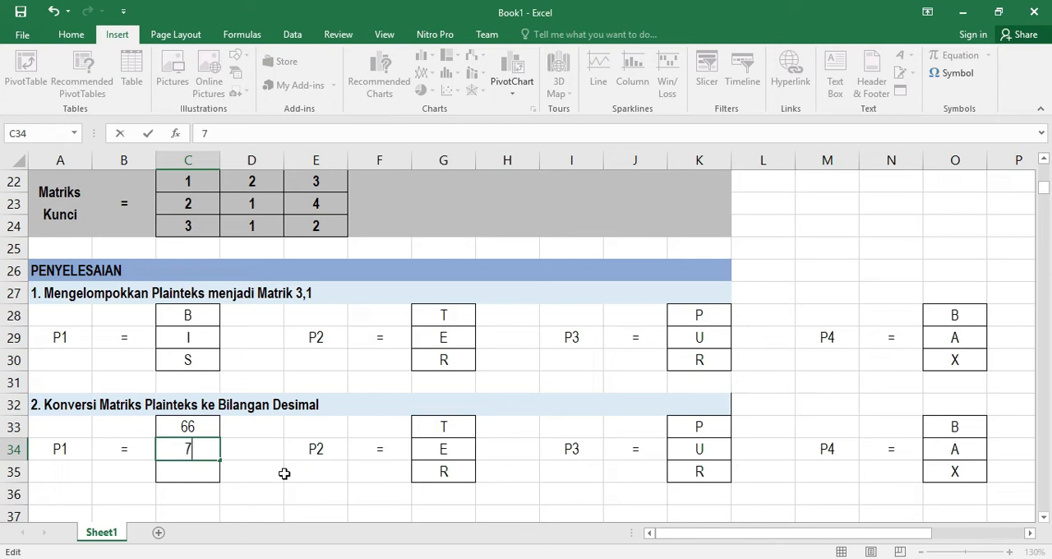
pyautogui.write('73')
pyautogui.press('Return')
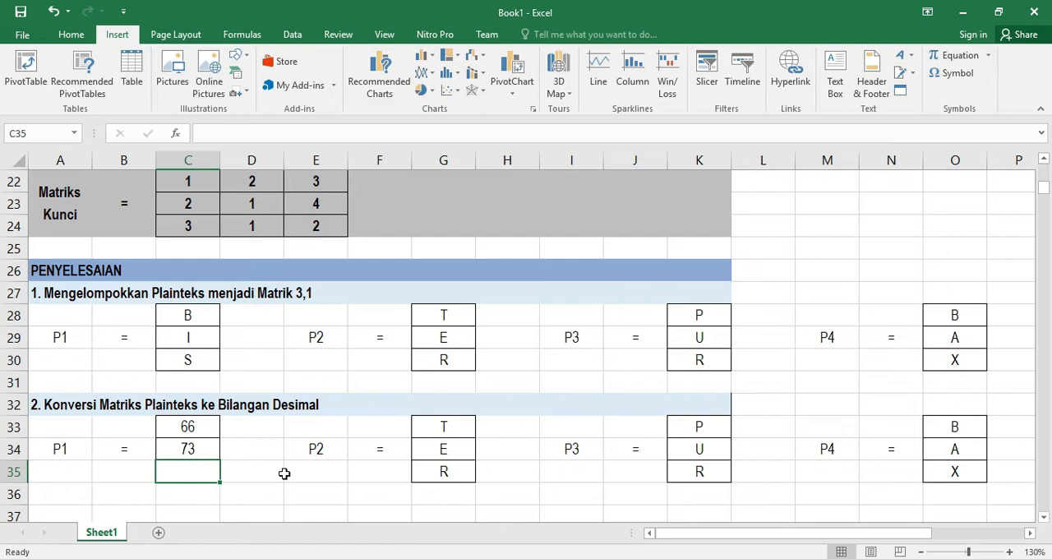
pyautogui.write('8')
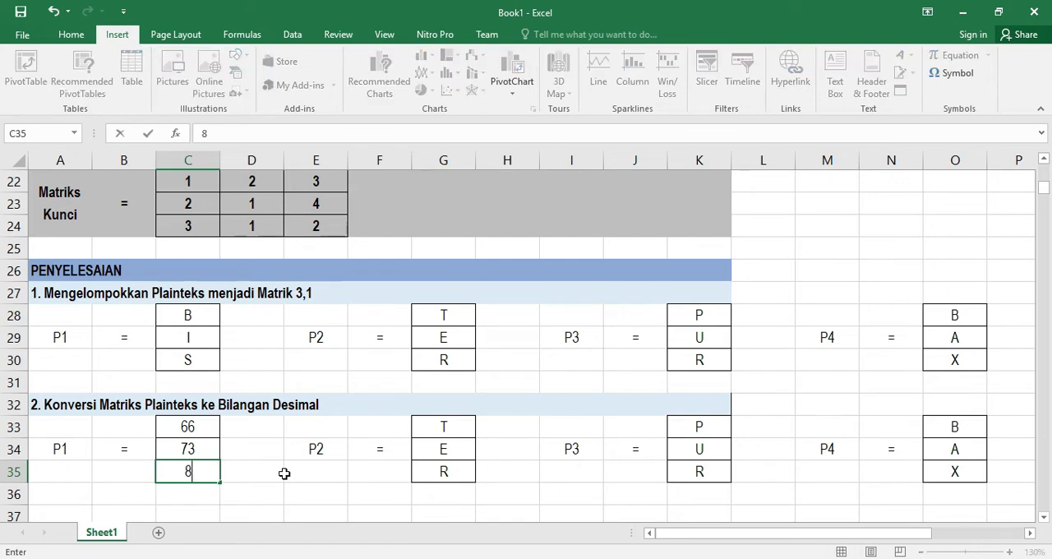
pyautogui.write('3')
pyautogui.press('Return')
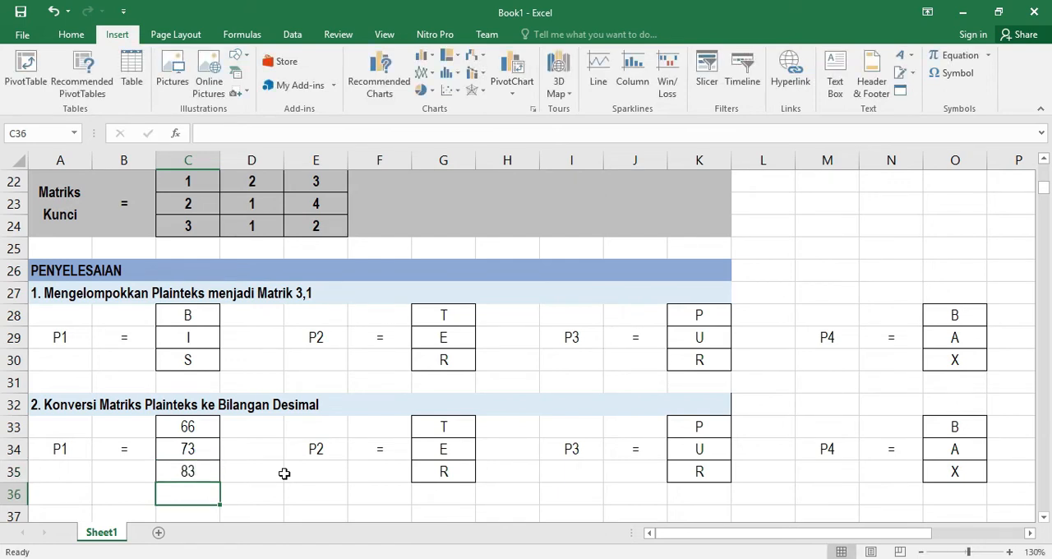
# Replace the P2 letters in G33:G35 with their decimal codes 84, 69 and 82
pyautogui.moveTo(445, 428); pyautogui.dragTo(445, 468)
pyautogui.press('Delete')
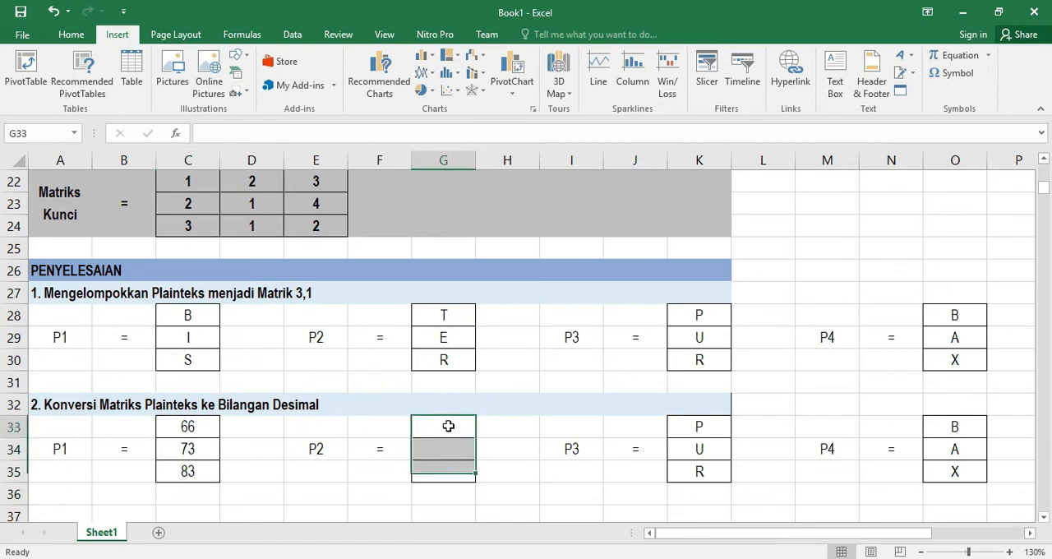
pyautogui.click(449, 427)
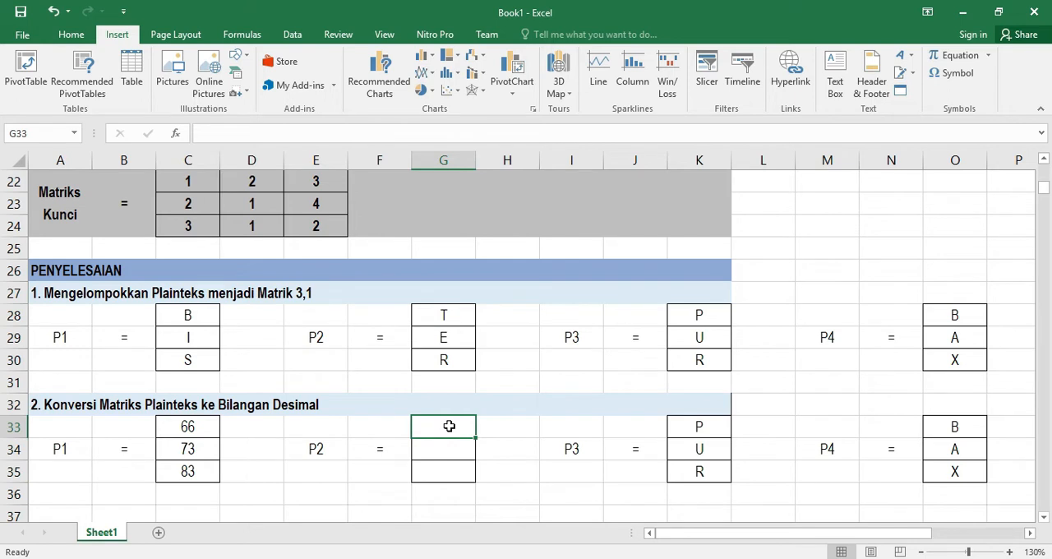
pyautogui.write('84')
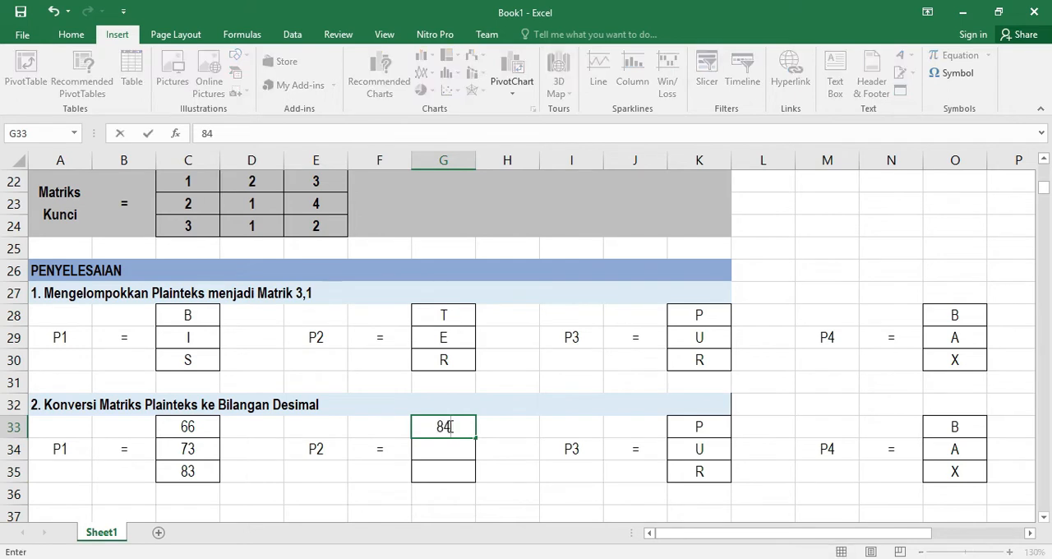
pyautogui.press('Return')
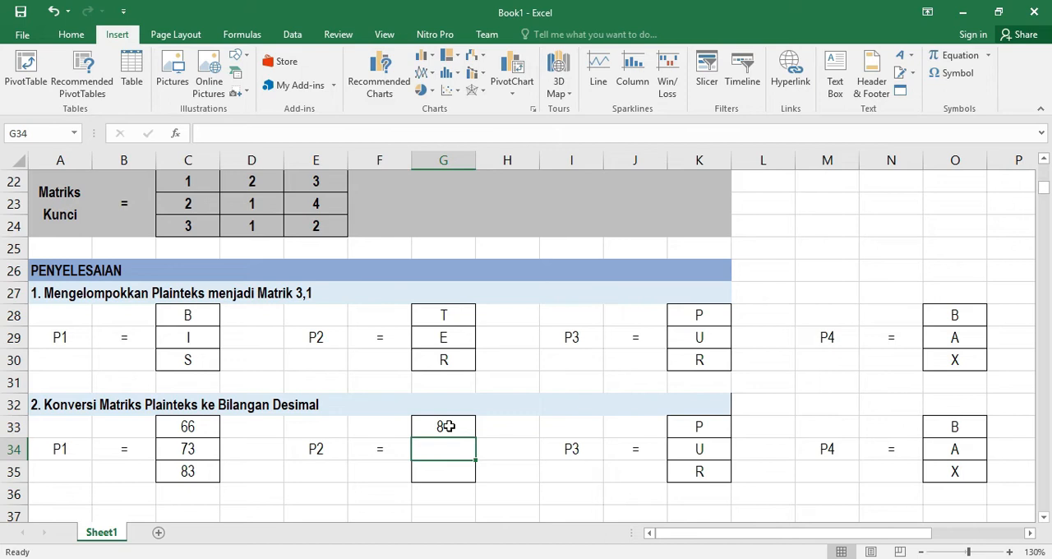
pyautogui.write('69')
pyautogui.press('Return')
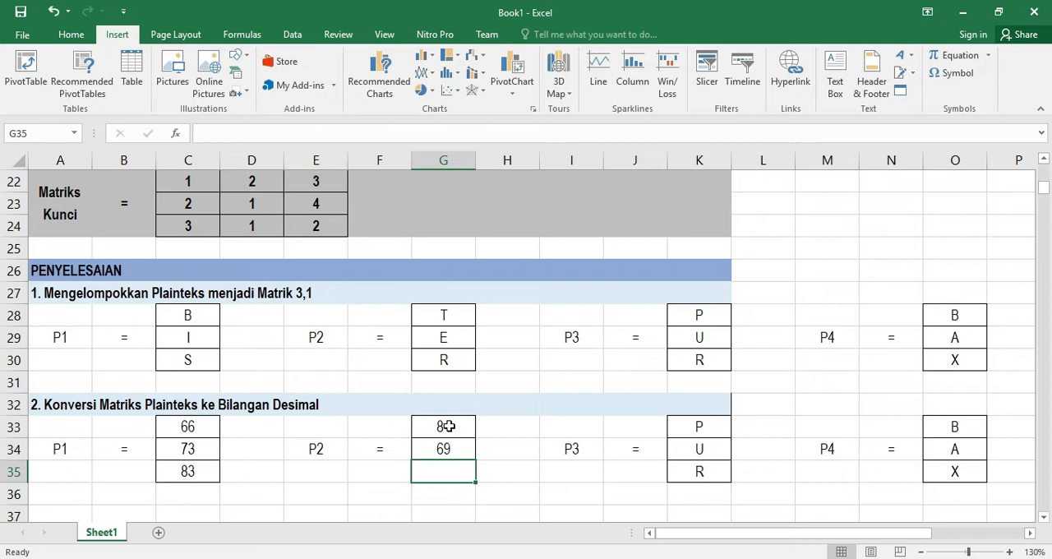
pyautogui.write('82')
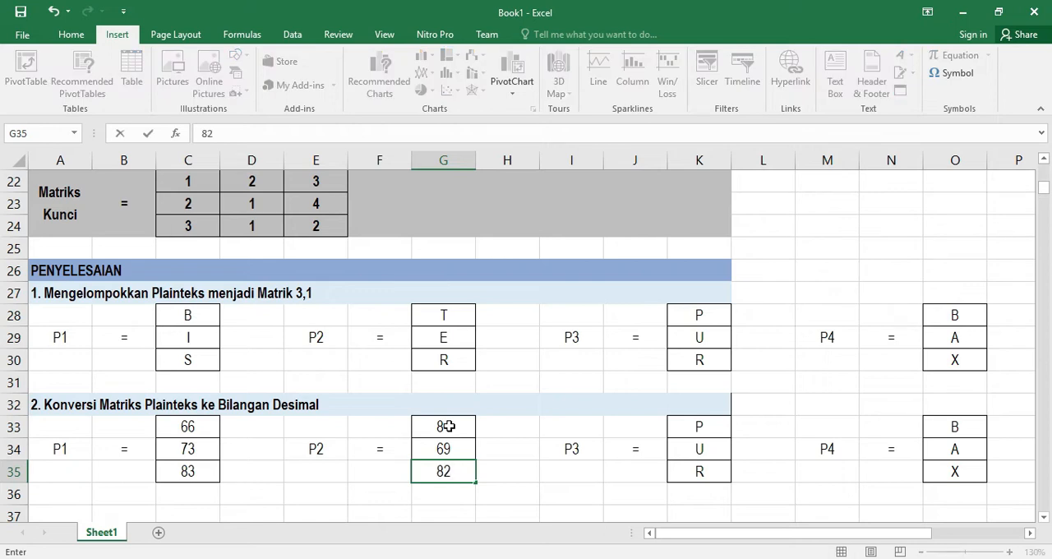
pyautogui.press('Return')
# Replace the P3 letters in K33:K35 with their decimal codes 80, 85 and 82
pyautogui.moveTo(698, 427); pyautogui.dragTo(707, 475)
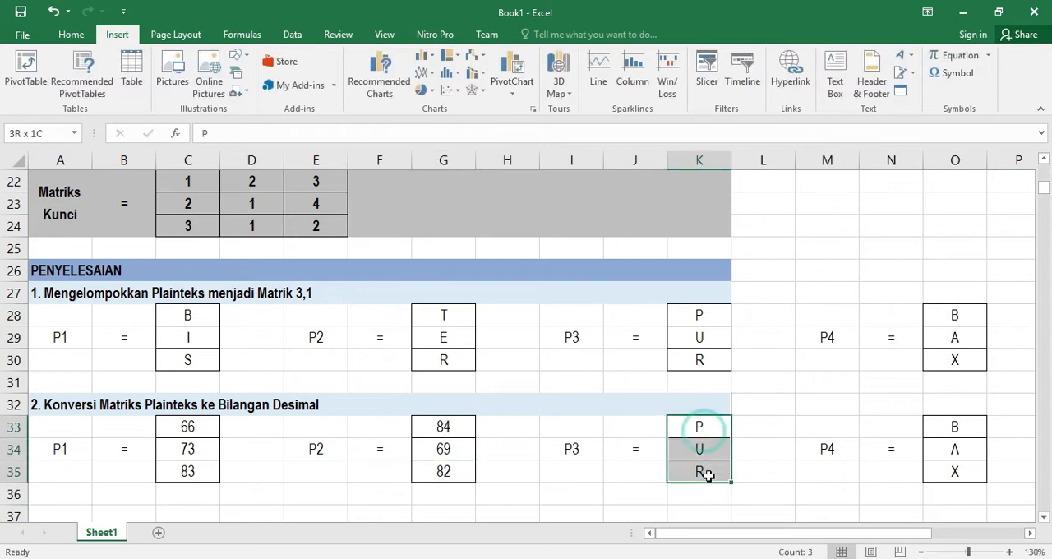
pyautogui.press('Delete')
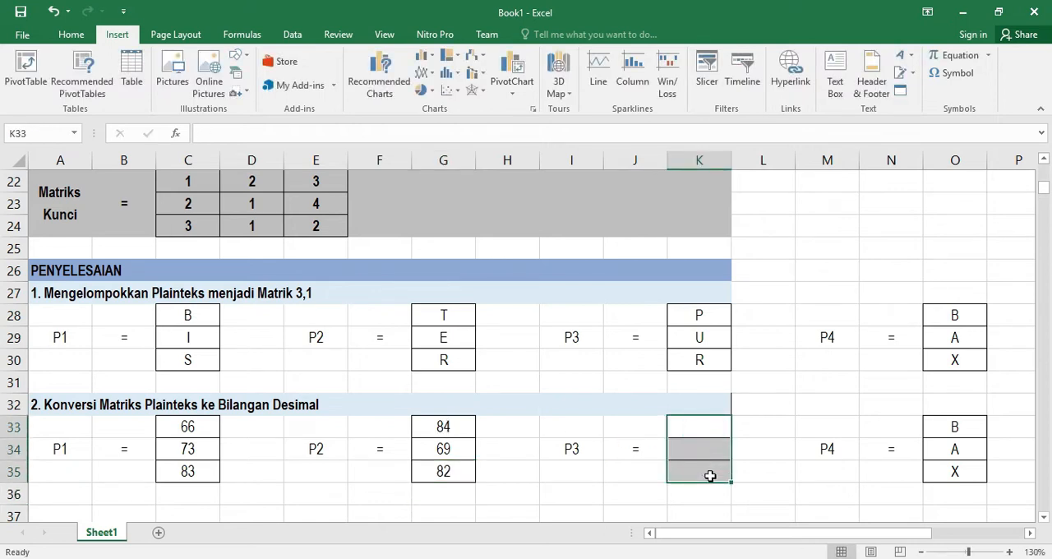
pyautogui.click(706, 426)
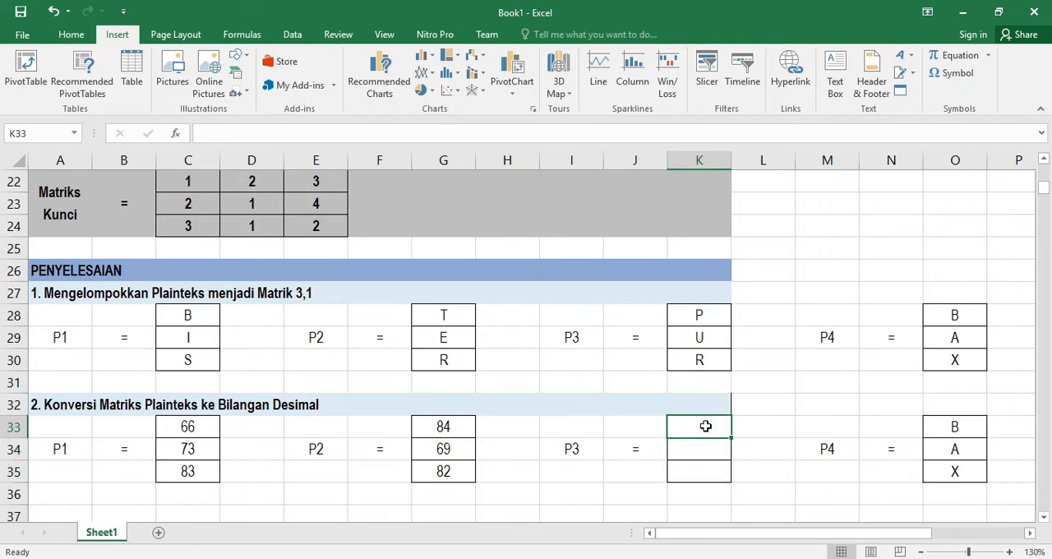
pyautogui.write('80')
pyautogui.press('Return')
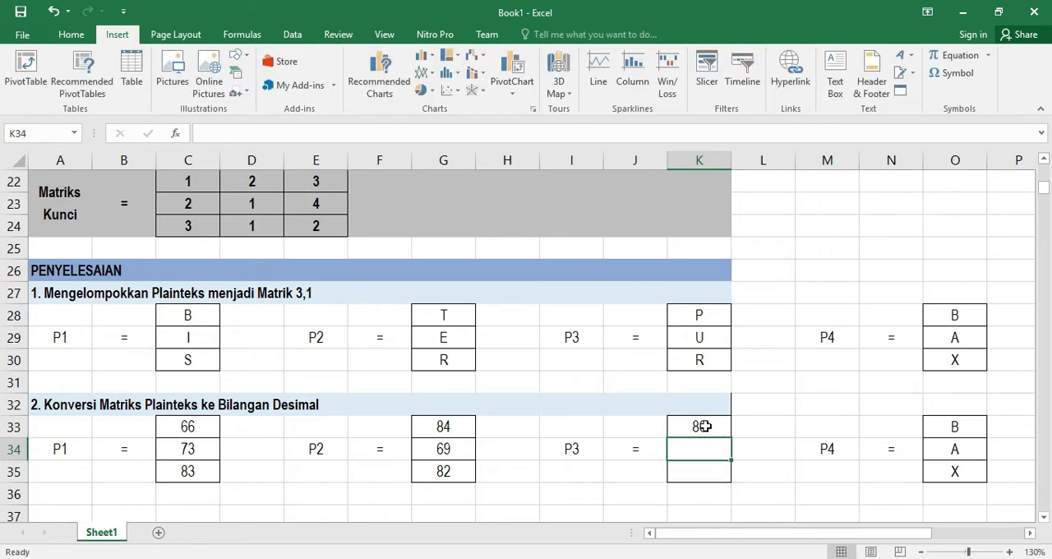
pyautogui.write('85')
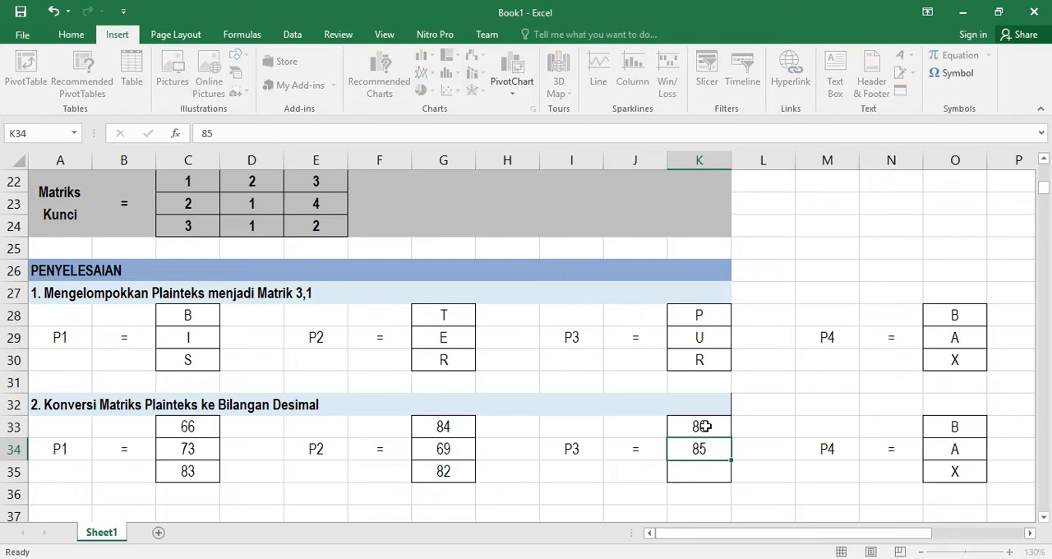
pyautogui.press('Return')
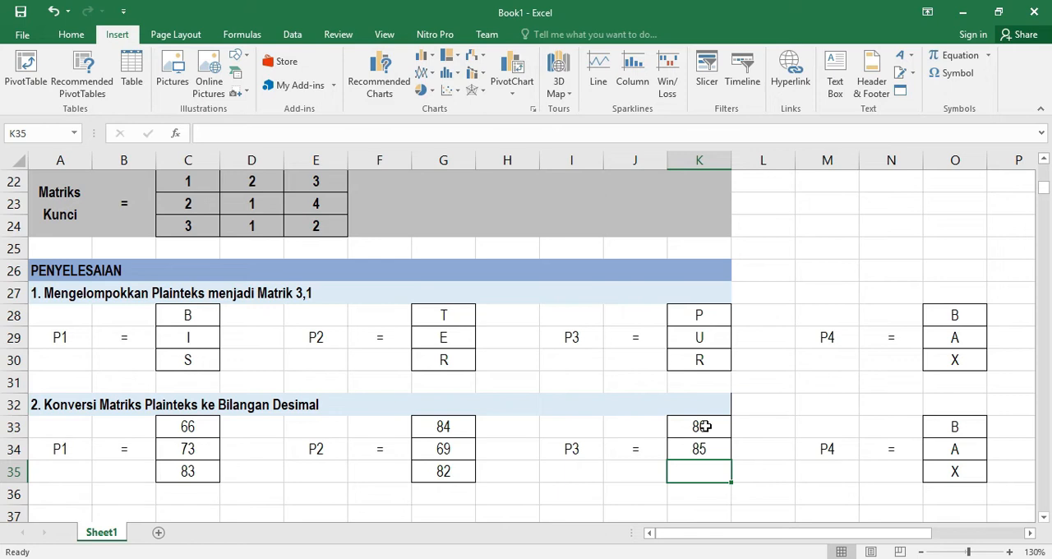
pyautogui.write('82')
pyautogui.press('Return')
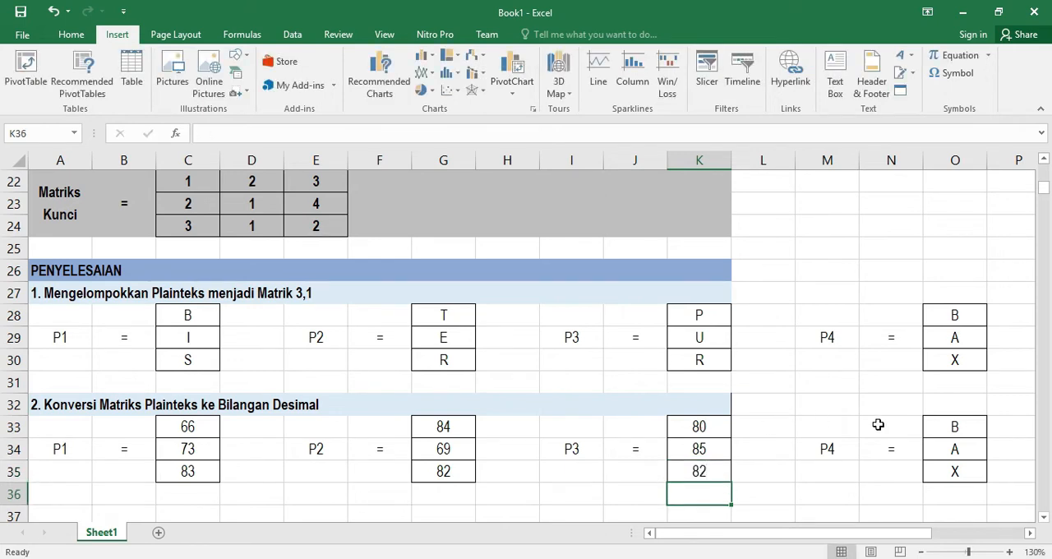
# Replace the P4 letters in O33:O35 with their decimal codes 66, 65 and 88
pyautogui.moveTo(954, 427); pyautogui.dragTo(945, 466)
pyautogui.press('Delete')
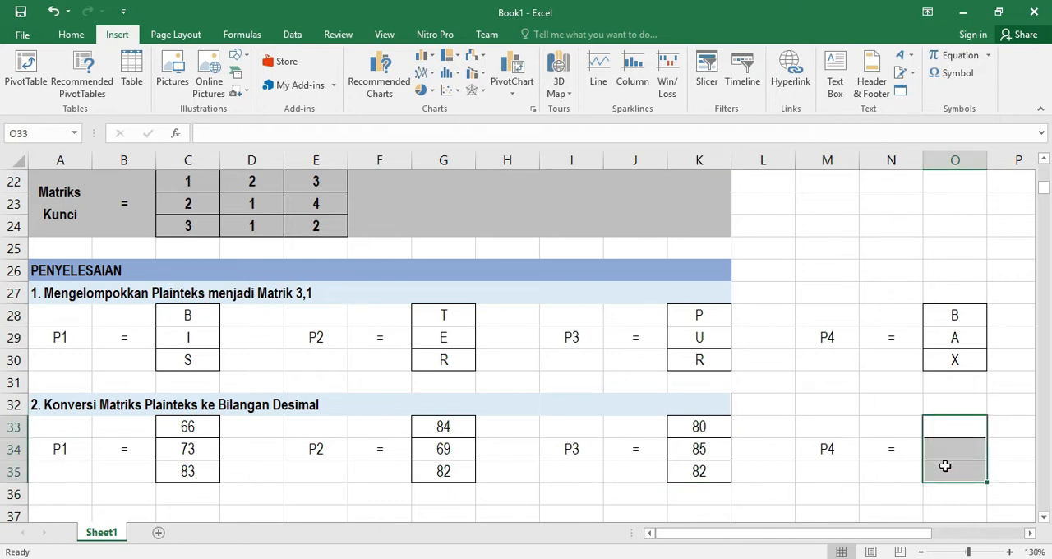
pyautogui.write('66')
pyautogui.press('Down')
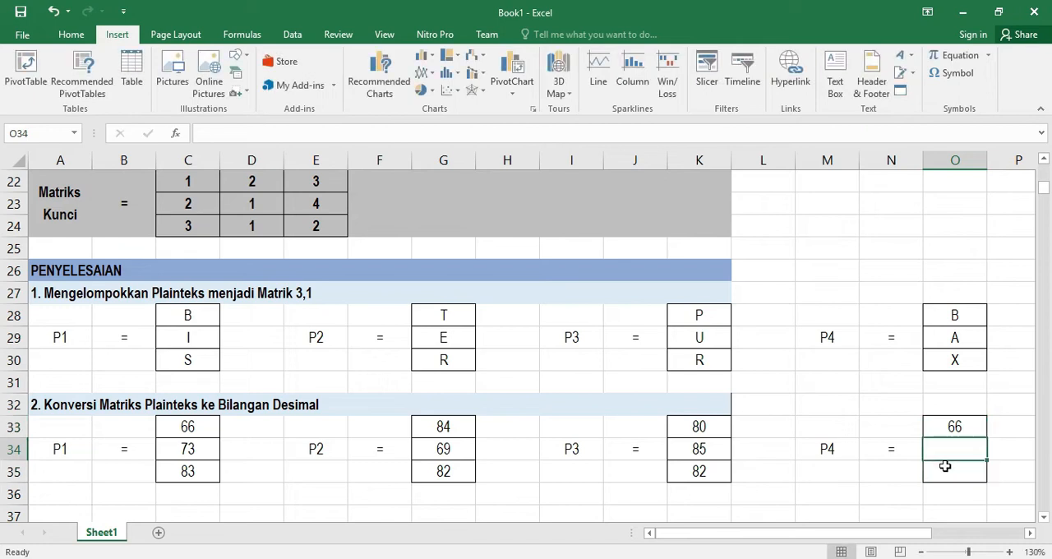
pyautogui.write('65')
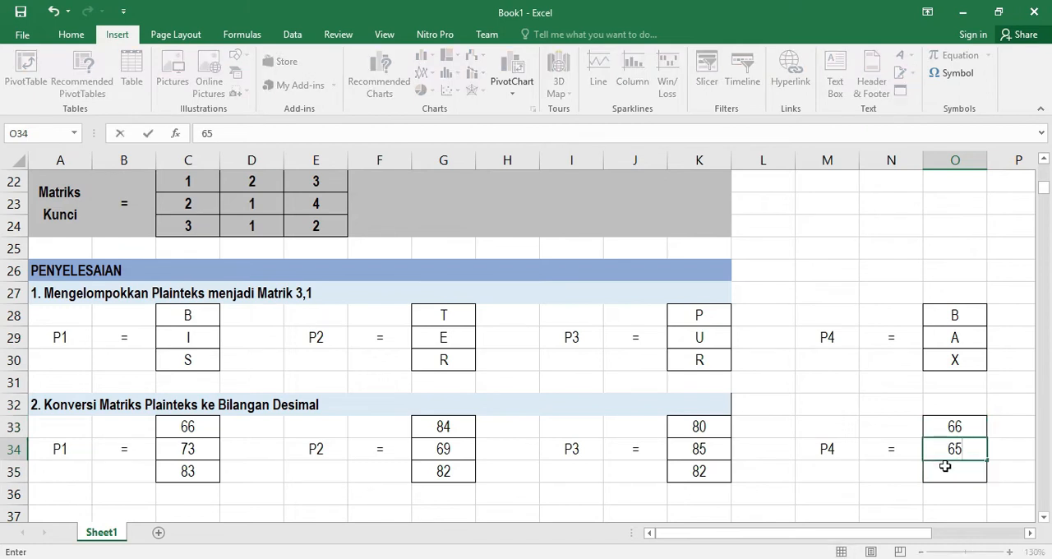
pyautogui.press('Down')
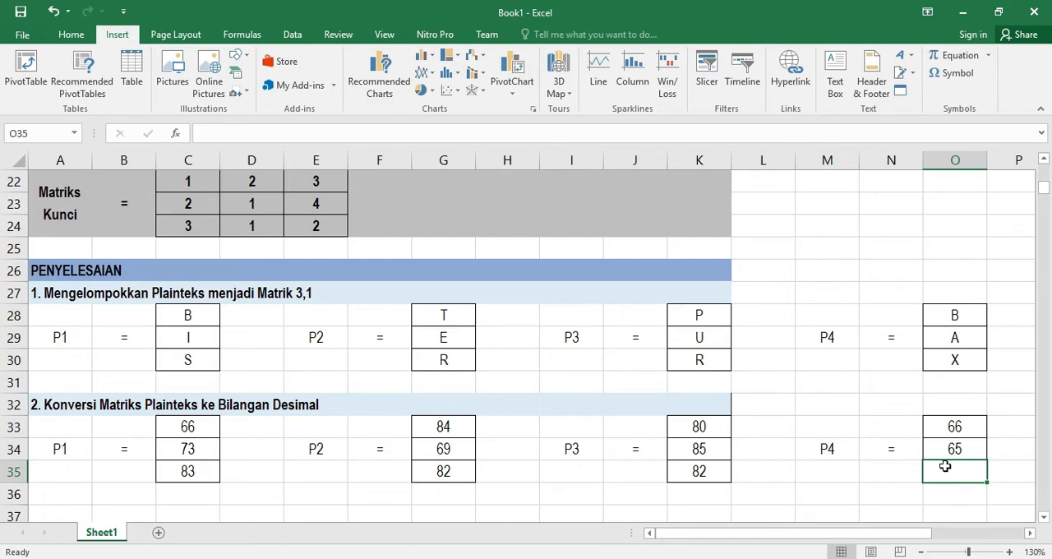
pyautogui.write('88')
pyautogui.press('Down')
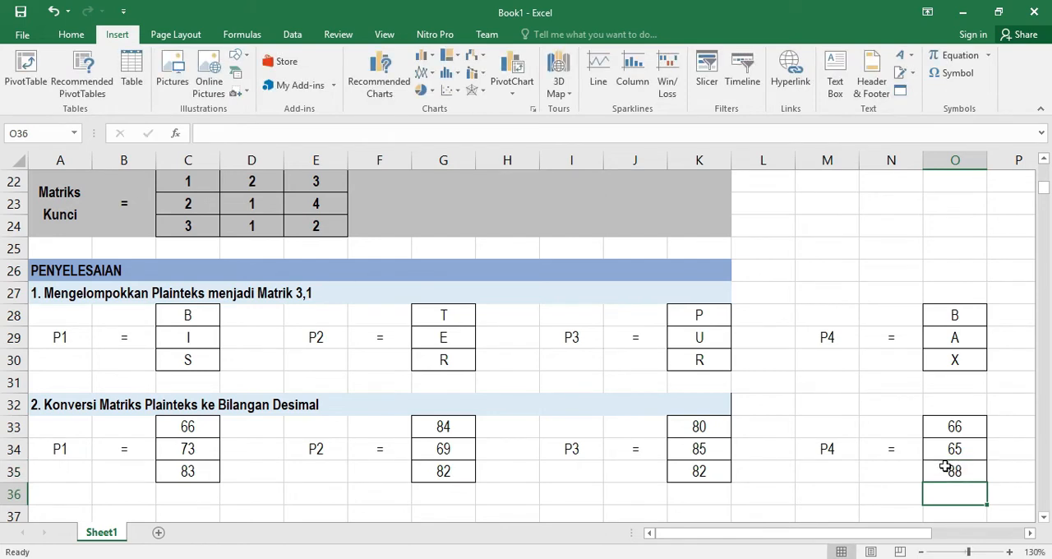
pyautogui.scroll(-1, 523, 427)
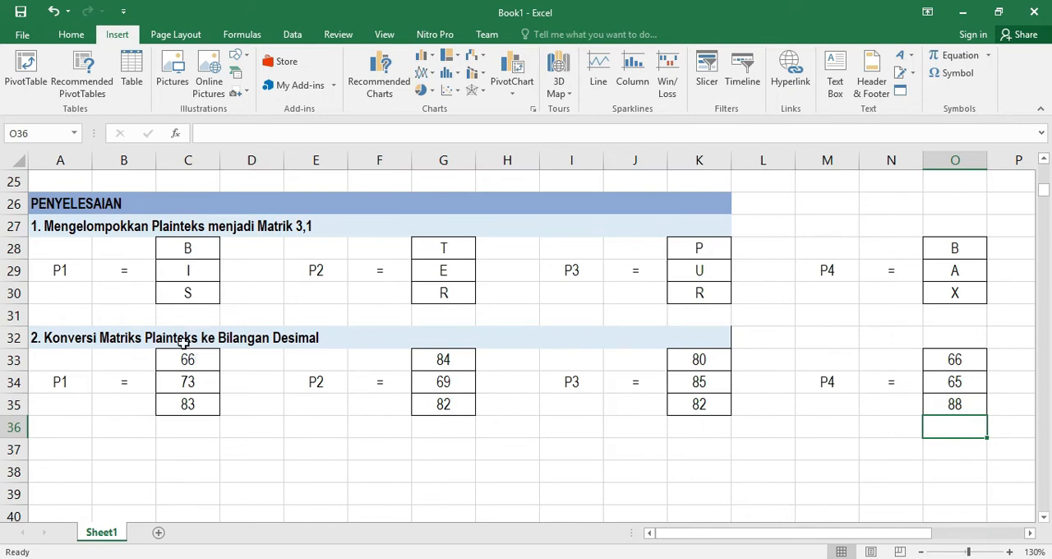
pyautogui.scroll(6, 199, 348)
pyautogui.scroll(1, 199, 349)
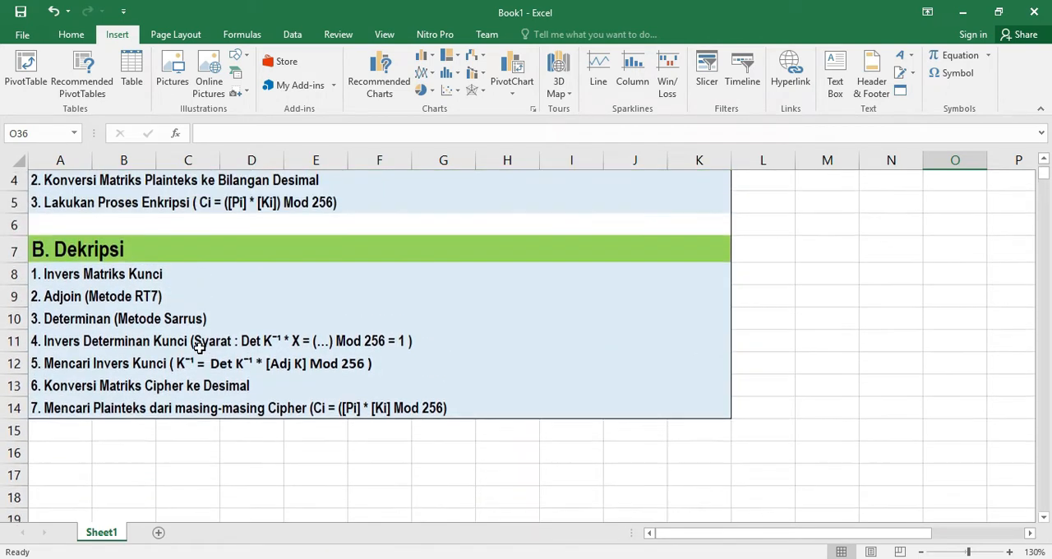
# Copy the encryption step heading into row 37 as the title of the third solution section
pyautogui.click(159, 206)
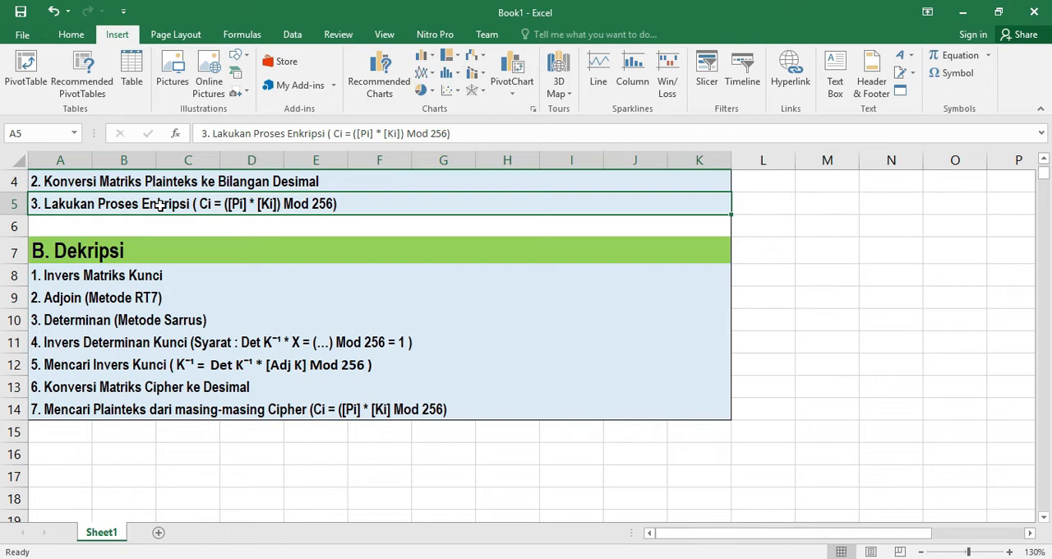
pyautogui.hotkey('ctrl', 'c')
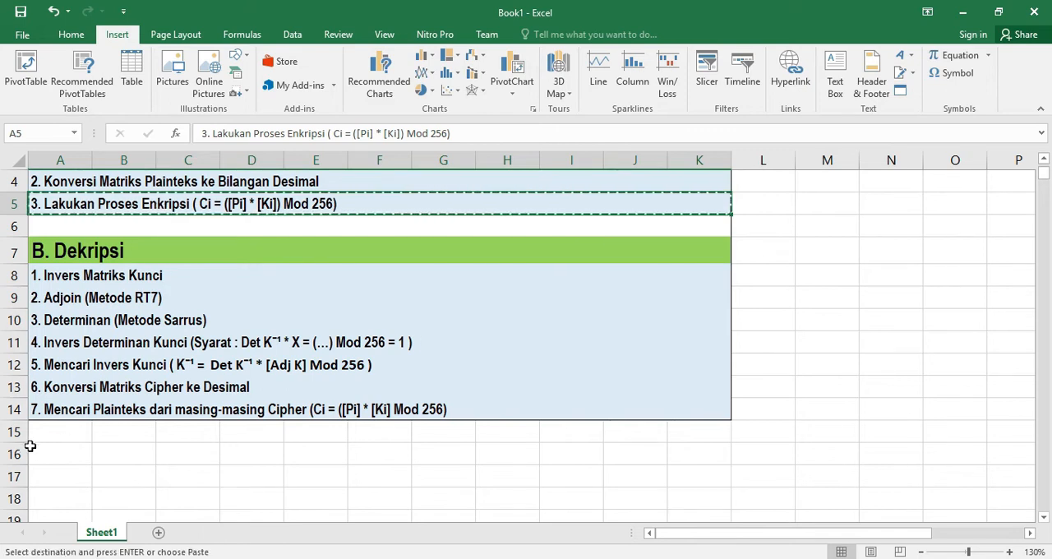
pyautogui.scroll(-3, 64, 450)
pyautogui.scroll(-5, 65, 450)
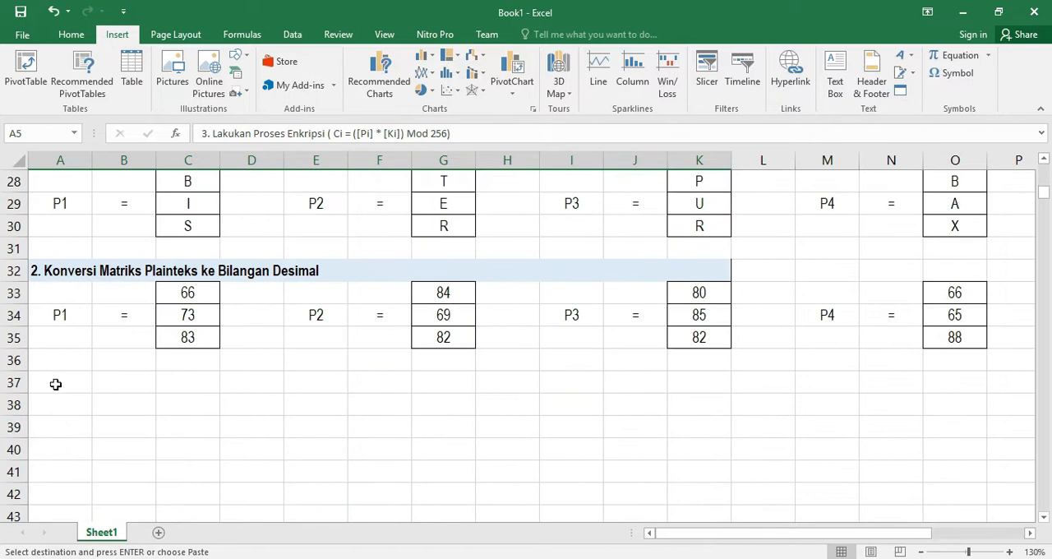
pyautogui.click(51, 380)
pyautogui.hotkey('ctrl', 'v')
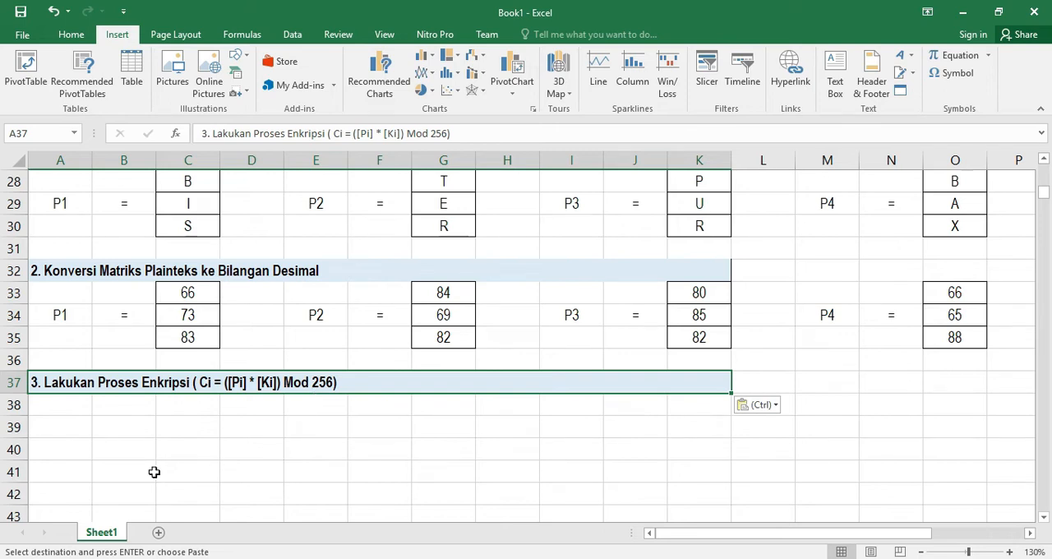
# Label row 39 with C1 in column A and an equals sign in column B
pyautogui.click(51, 426)
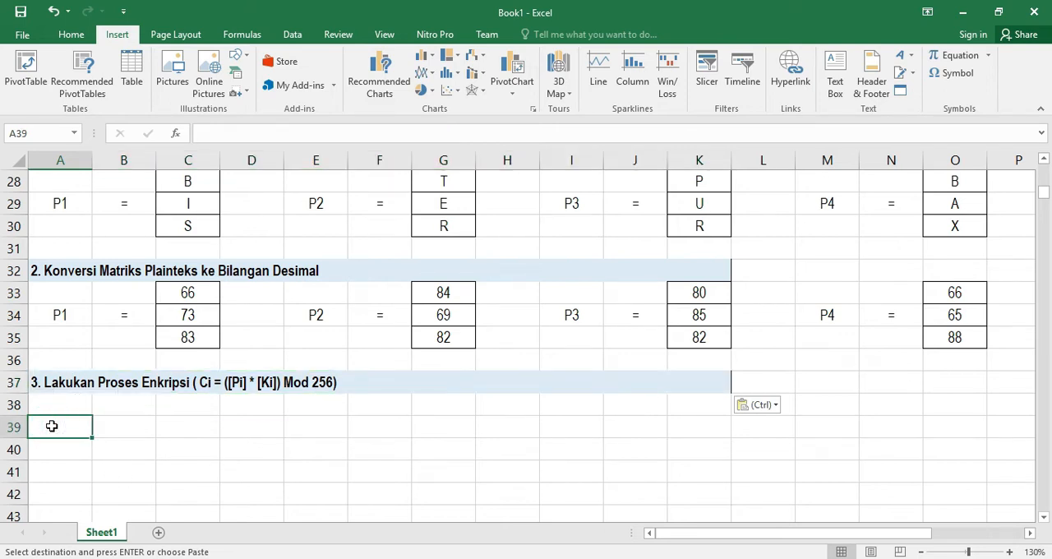
pyautogui.write('C1')
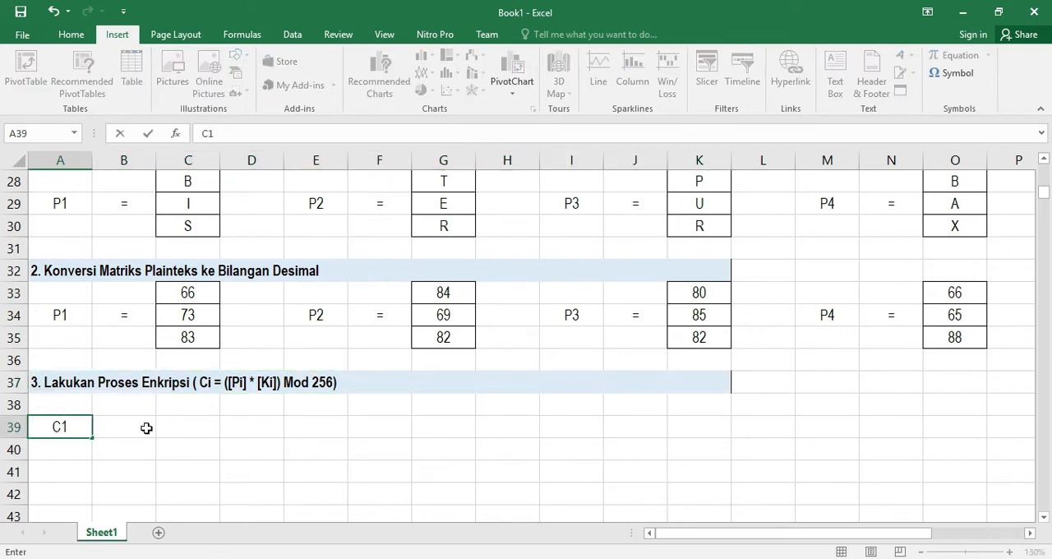
pyautogui.click(143, 427)
pyautogui.write('=')
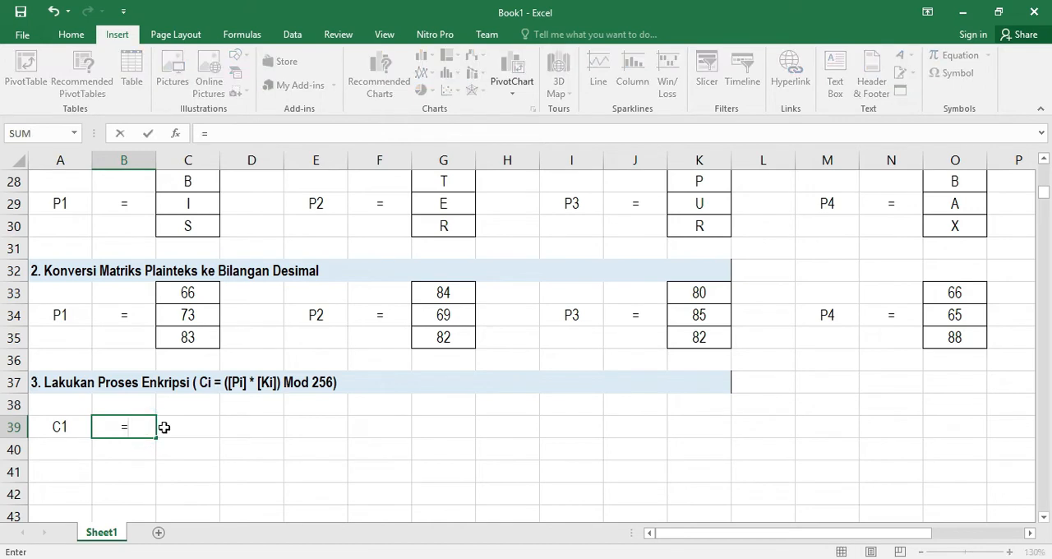
pyautogui.click(187, 430)
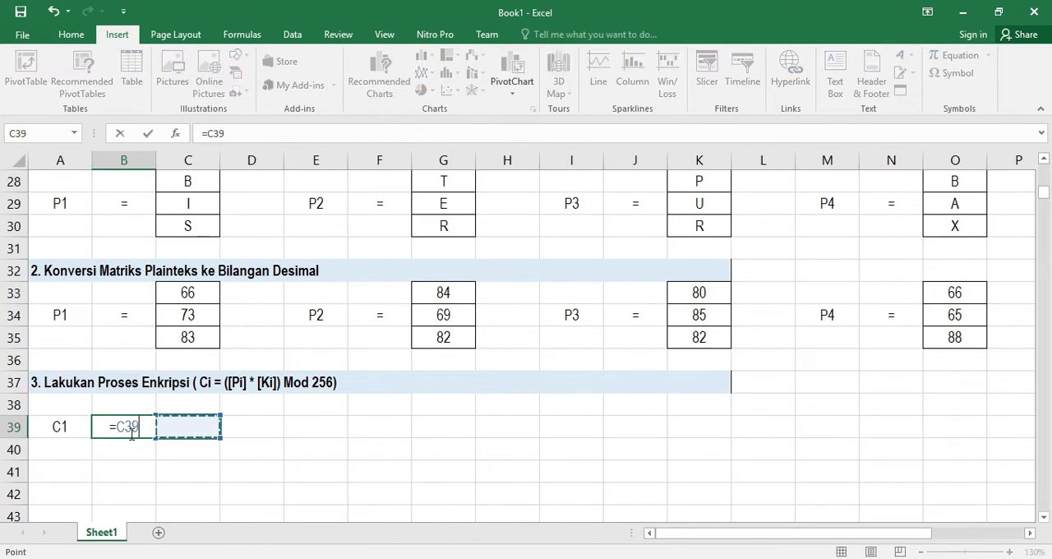
pyautogui.press('BackSpace')
pyautogui.press('BackSpace')
pyautogui.press('BackSpace')
pyautogui.press('Return')
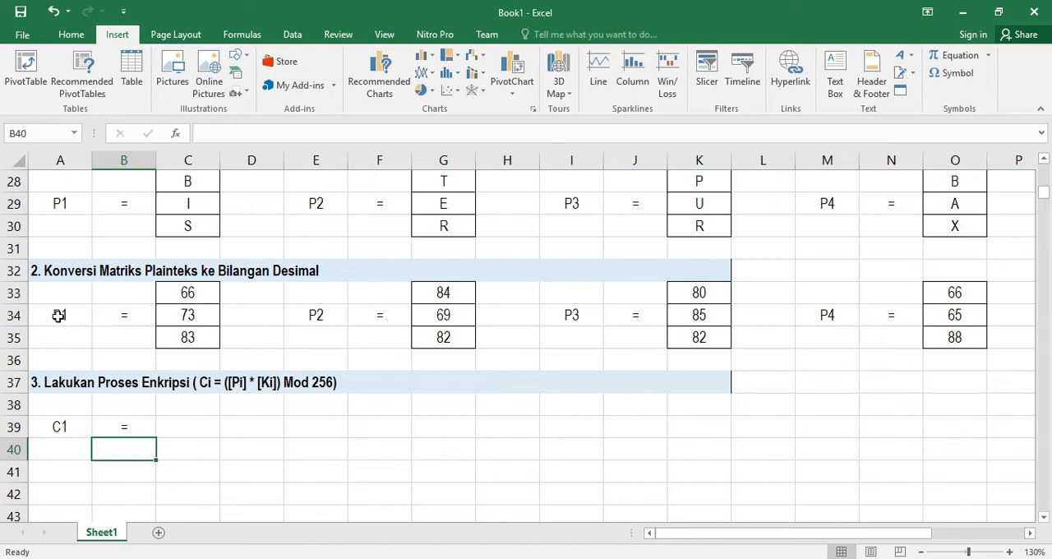
# Copy the P1 decimal values 66, 73 and 83 into C38:C40
pyautogui.scroll(1, 260, 360)
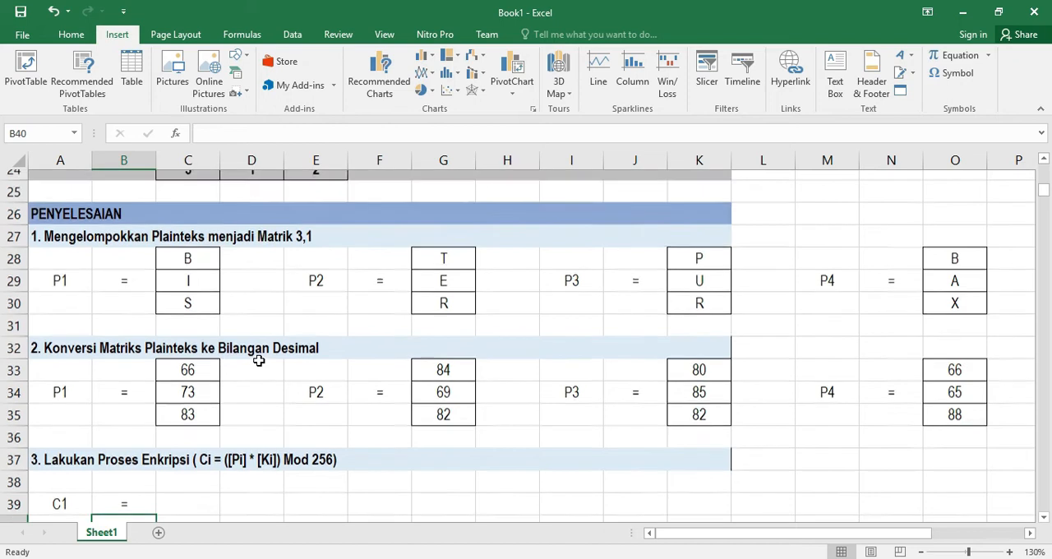
pyautogui.scroll(4, 259, 360)
pyautogui.moveTo(187, 381); pyautogui.dragTo(306, 420)
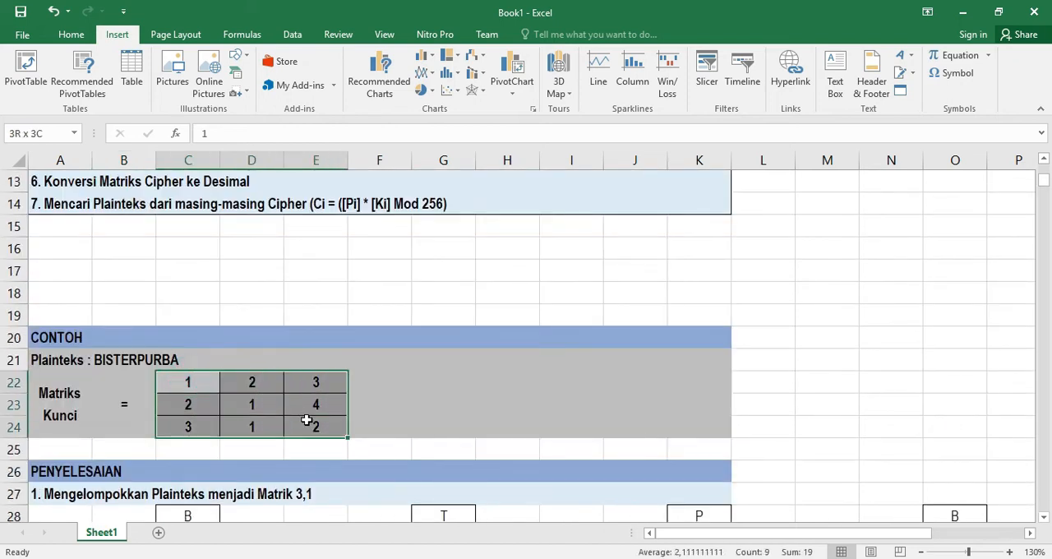
pyautogui.scroll(-6, 305, 419)
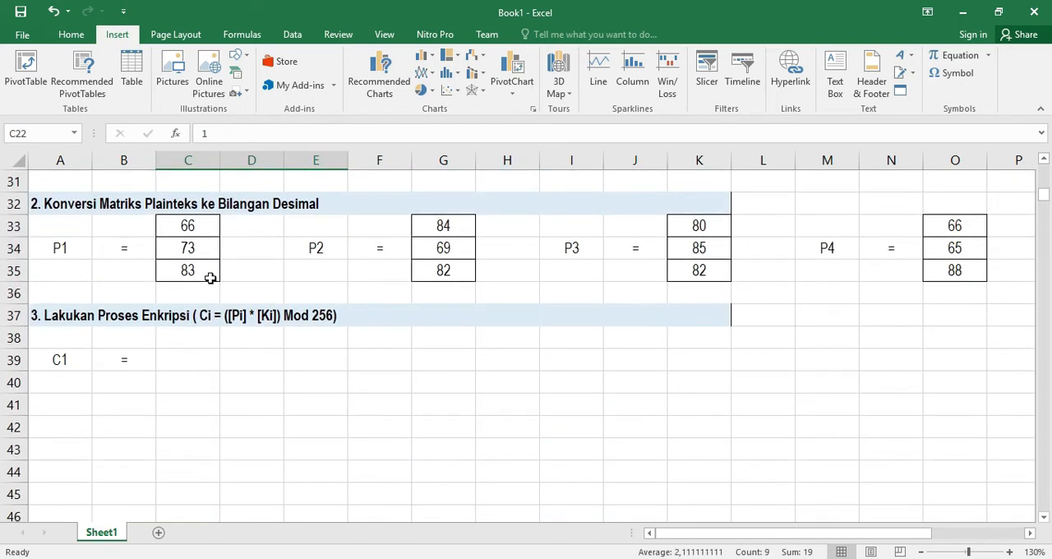
pyautogui.moveTo(187, 220); pyautogui.dragTo(189, 271)
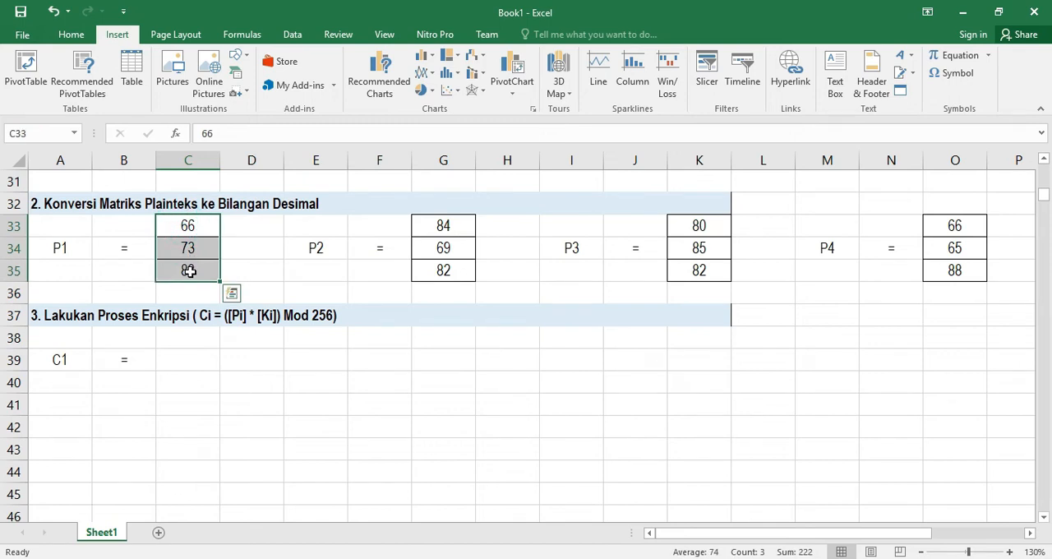
pyautogui.hotkey('ctrl', 'c')
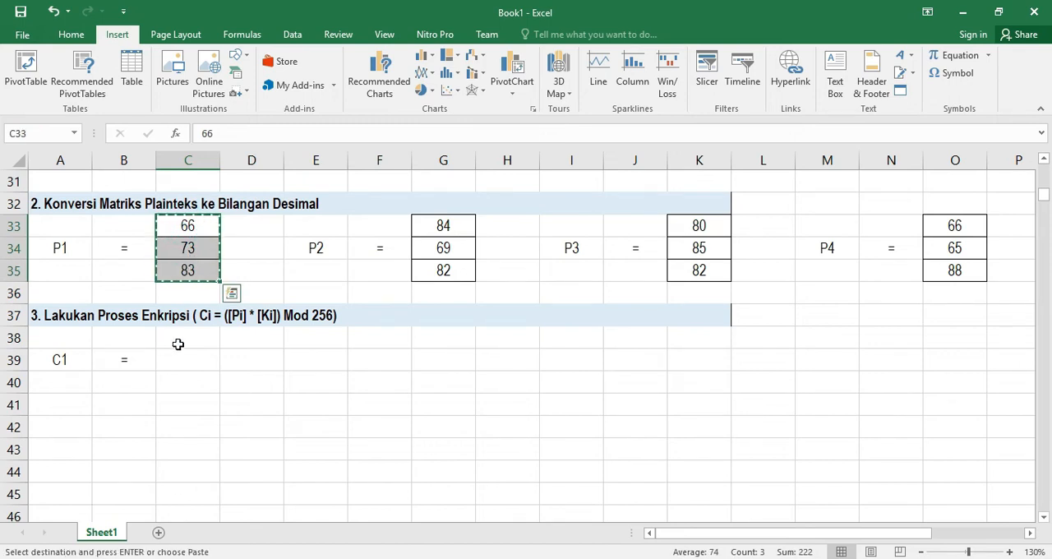
pyautogui.moveTo(183, 335); pyautogui.dragTo(194, 387)
pyautogui.hotkey('ctrl', 'v')
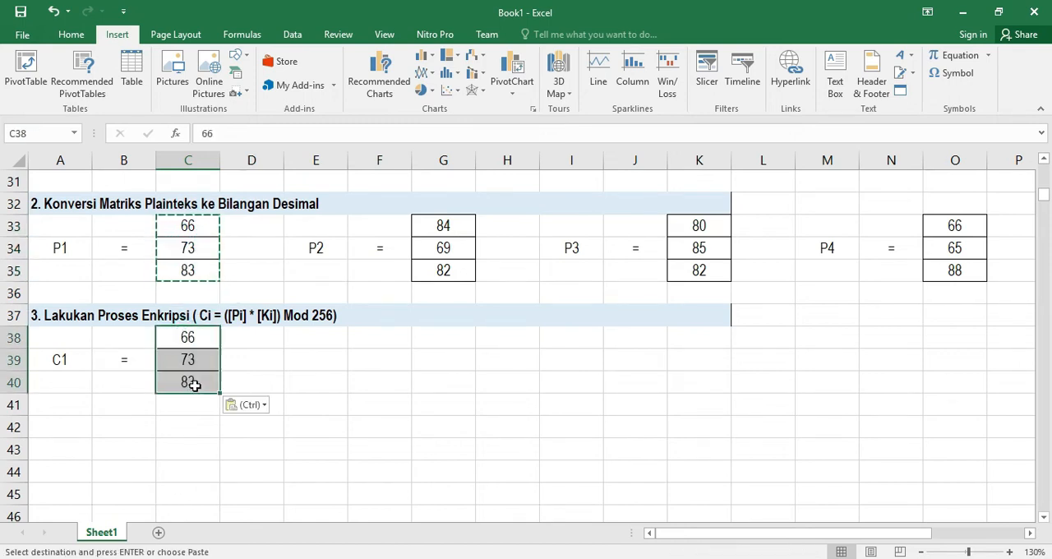
# Enter a multiplication sign * in D39
pyautogui.click(253, 361)
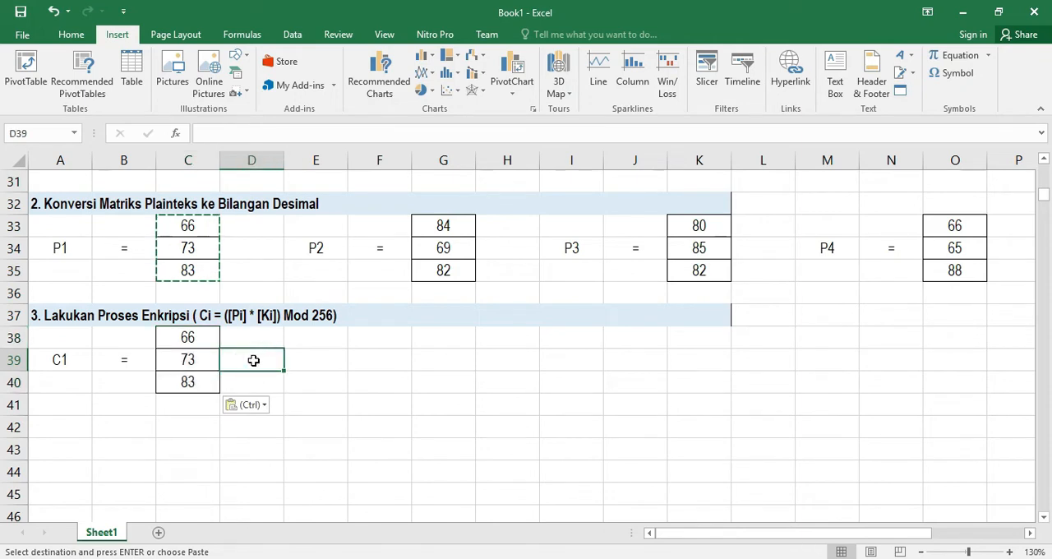
pyautogui.write('8')
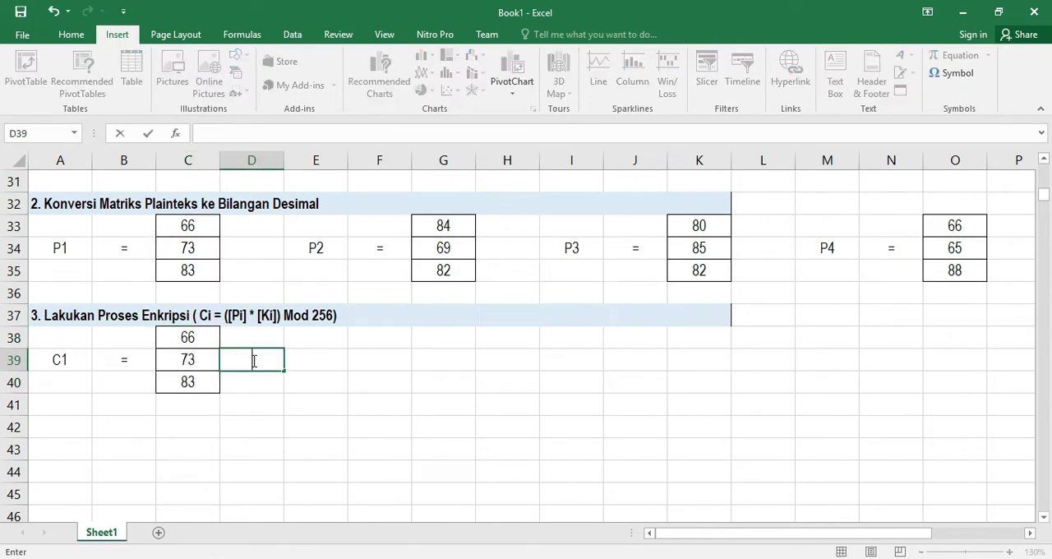
pyautogui.press('Return')
# Copy the key matrix into E38:G40 and remove its bold formatting
pyautogui.scroll(2, 252, 357)
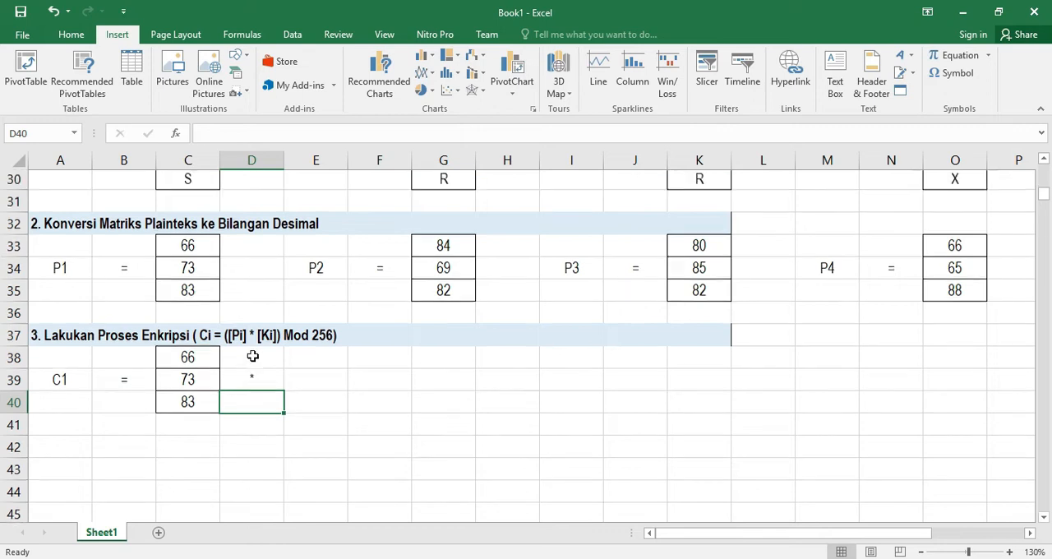
pyautogui.scroll(2, 253, 356)
pyautogui.moveTo(193, 249); pyautogui.dragTo(313, 293)
pyautogui.hotkey('ctrl', 'c')
pyautogui.scroll(-4, 318, 369)
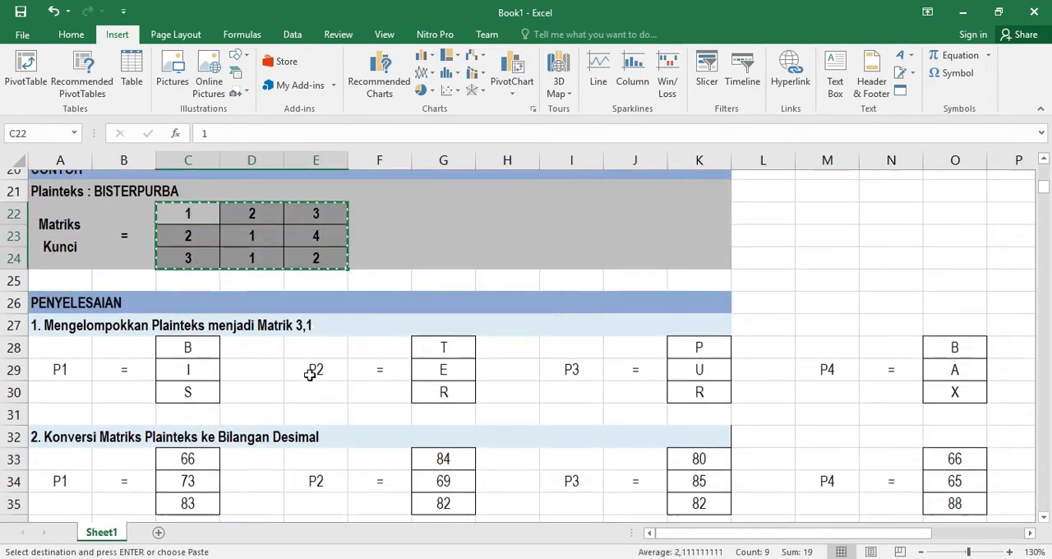
pyautogui.moveTo(310, 338); pyautogui.dragTo(420, 375)
pyautogui.hotkey('ctrl', 'v')
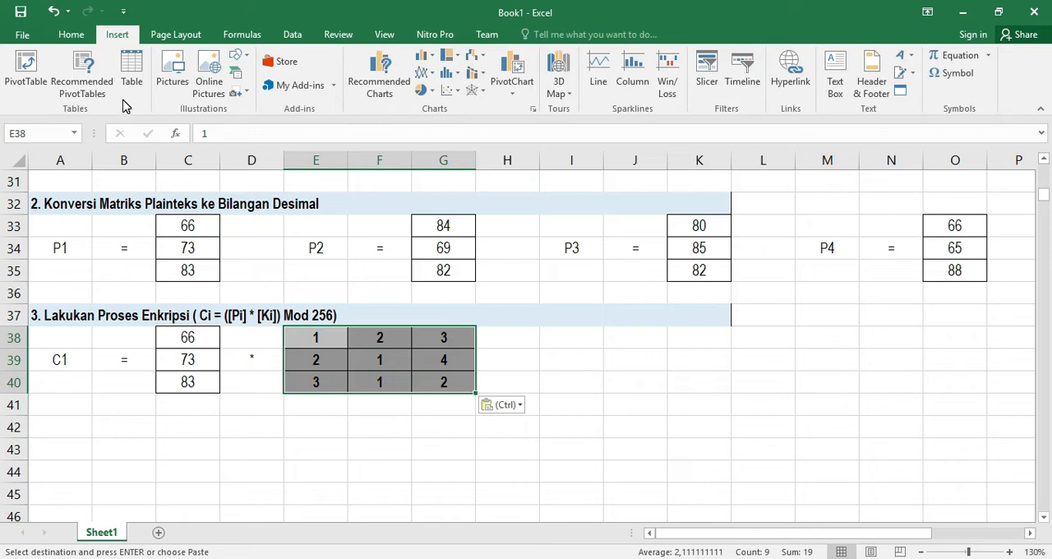
pyautogui.hotkey('ctrl', 'b')
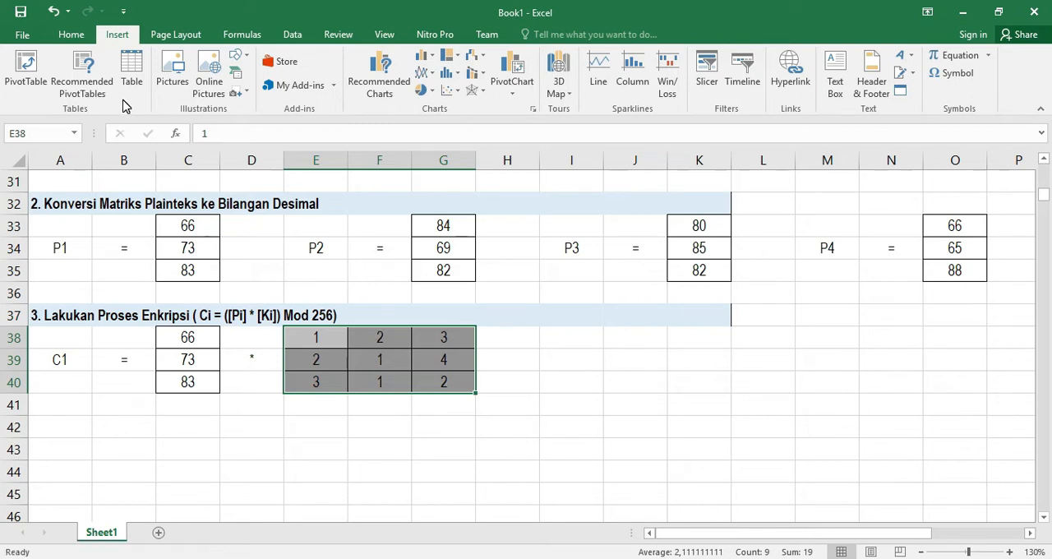
# Fill H39, I39 and J39 with Mod, 256 and an equals sign
pyautogui.click(512, 363)
pyautogui.write('Mod')
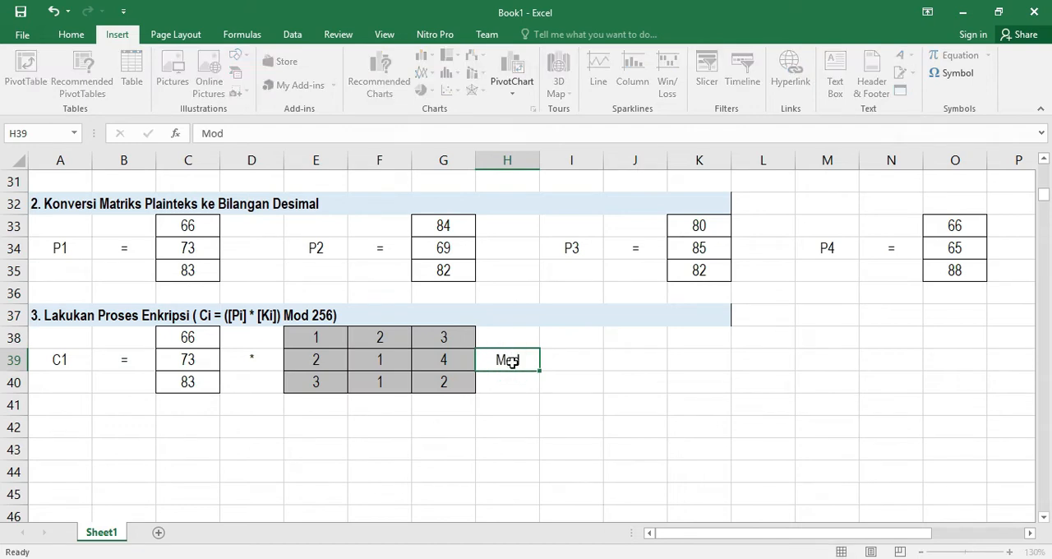
pyautogui.press('Tab')
pyautogui.write('256')
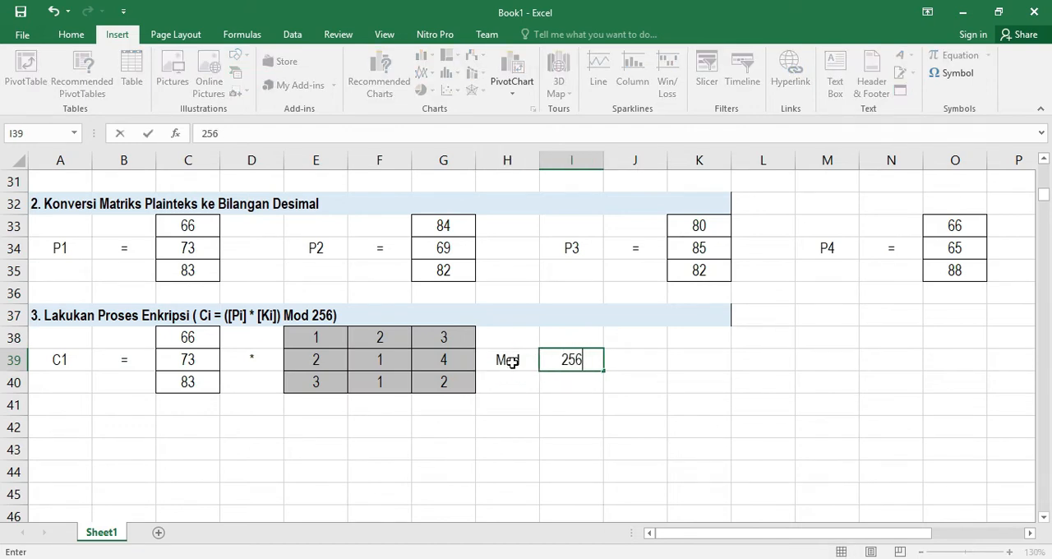
pyautogui.press('Tab')
pyautogui.write('=')
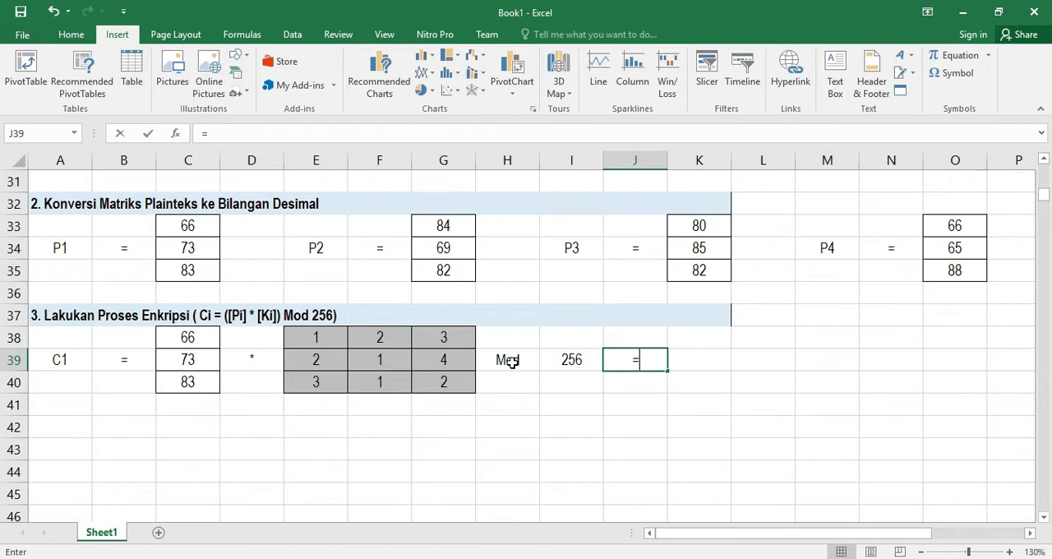
pyautogui.press('Return')
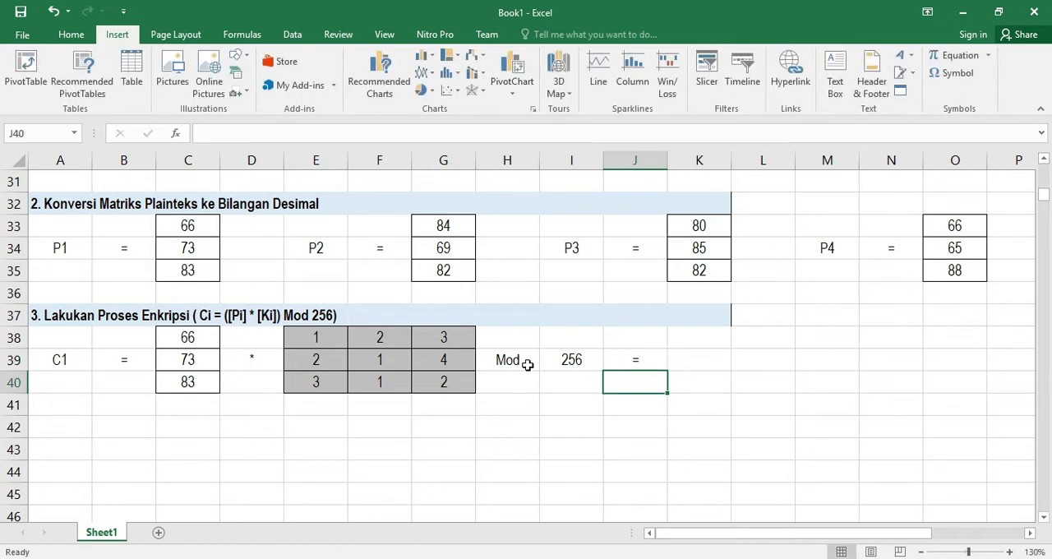
# Remove the borders from the heading row 37 across columns A to L
pyautogui.moveTo(700, 312); pyautogui.dragTo(742, 312)
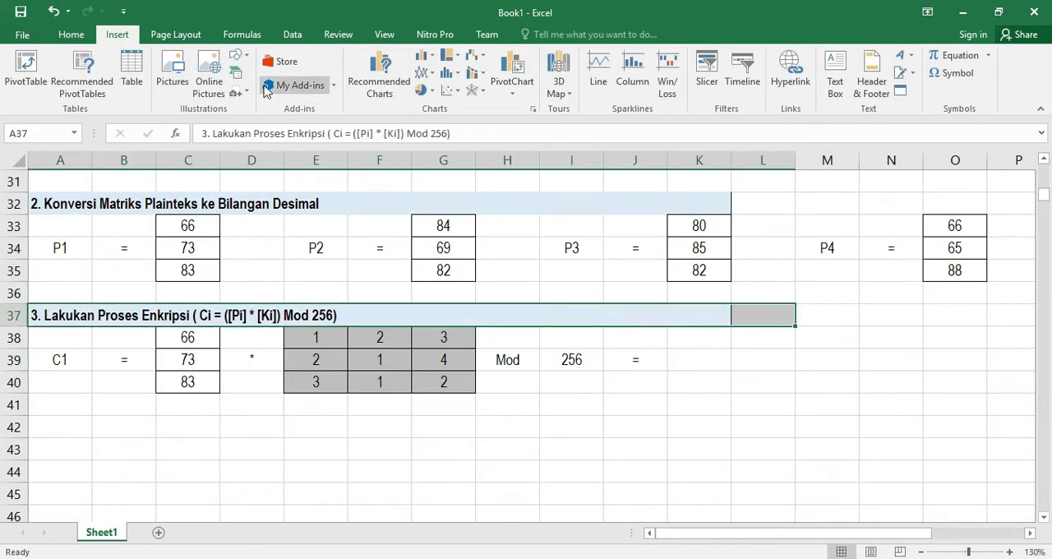
pyautogui.click(71, 34)
pyautogui.click(213, 85)
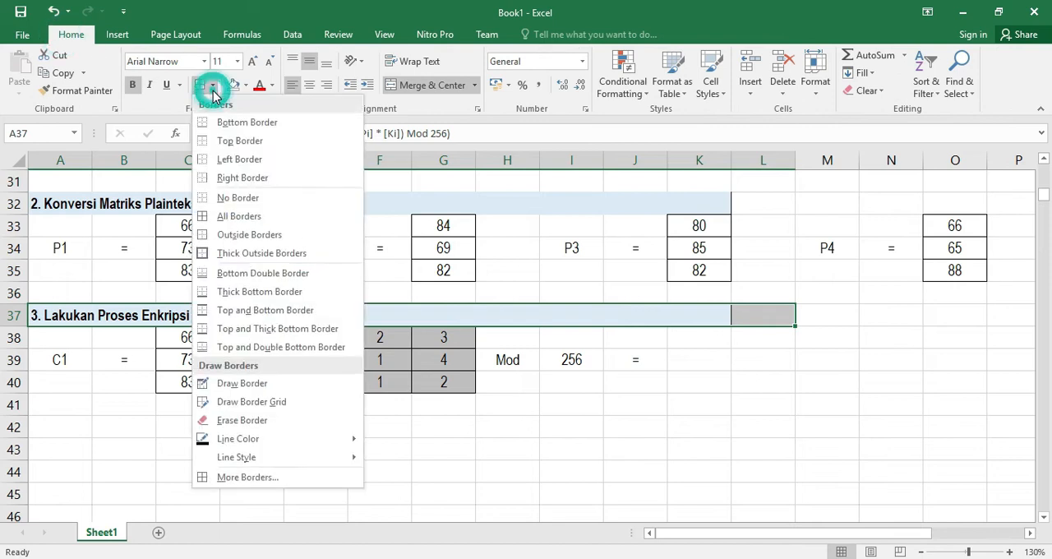
pyautogui.click(252, 194)
pyautogui.click(642, 360)
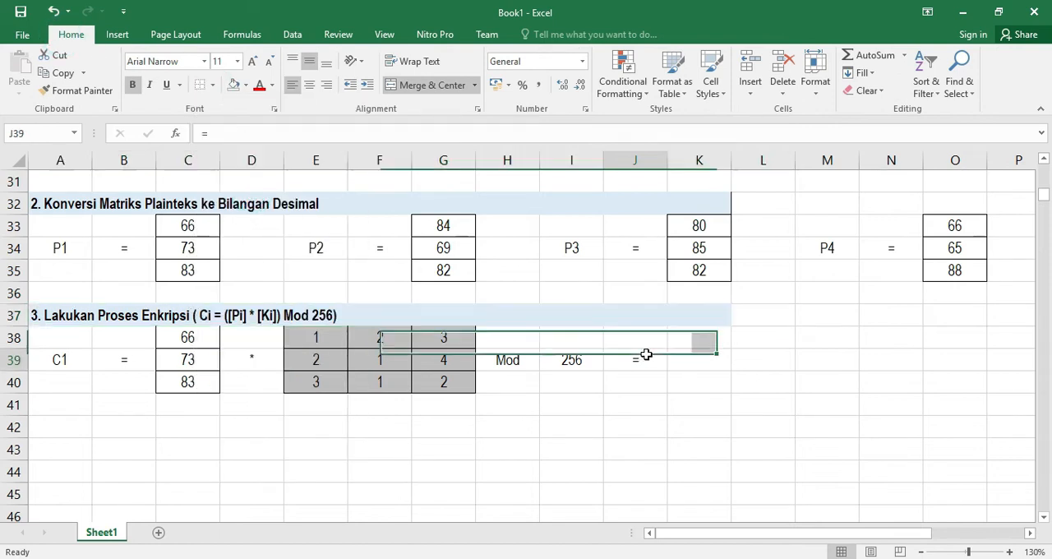
pyautogui.click(687, 359)
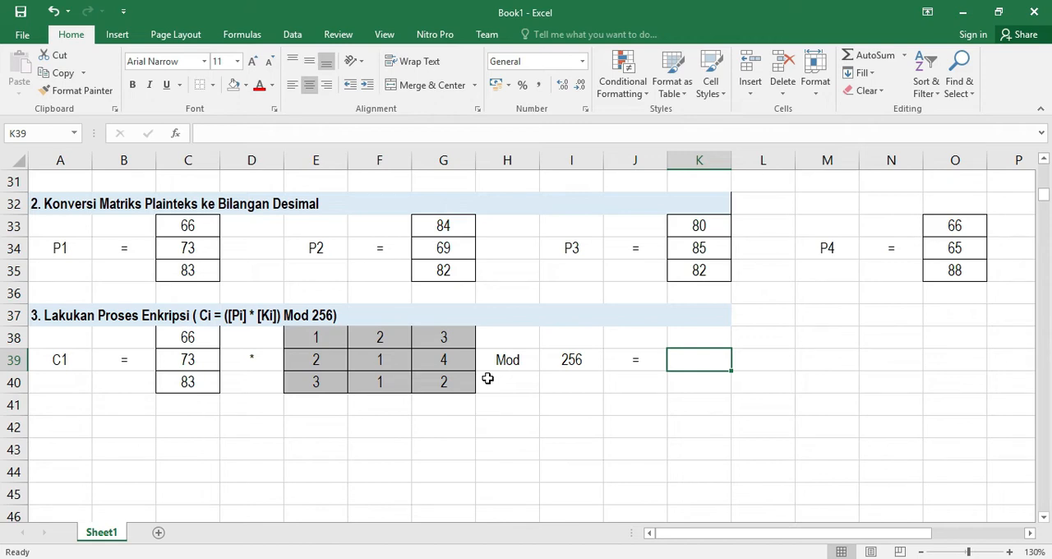
# Select the P1 vector and key matrix ranges to examine the multiplication setup
pyautogui.scroll(1, 380, 359)
pyautogui.scroll(-1, 364, 371)
pyautogui.moveTo(186, 337); pyautogui.dragTo(177, 382)
pyautogui.moveTo(305, 336); pyautogui.dragTo(434, 380)
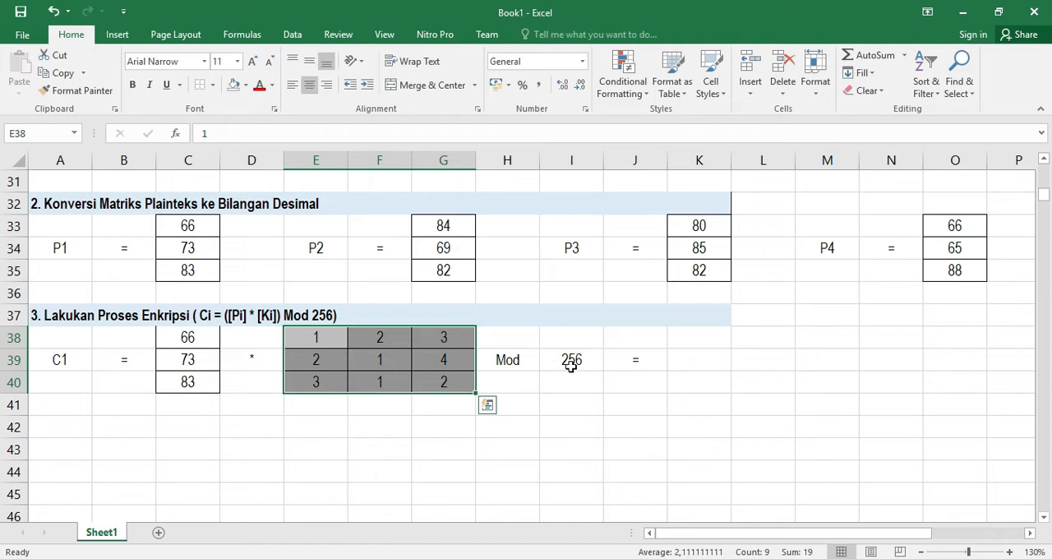
pyautogui.click(695, 338)
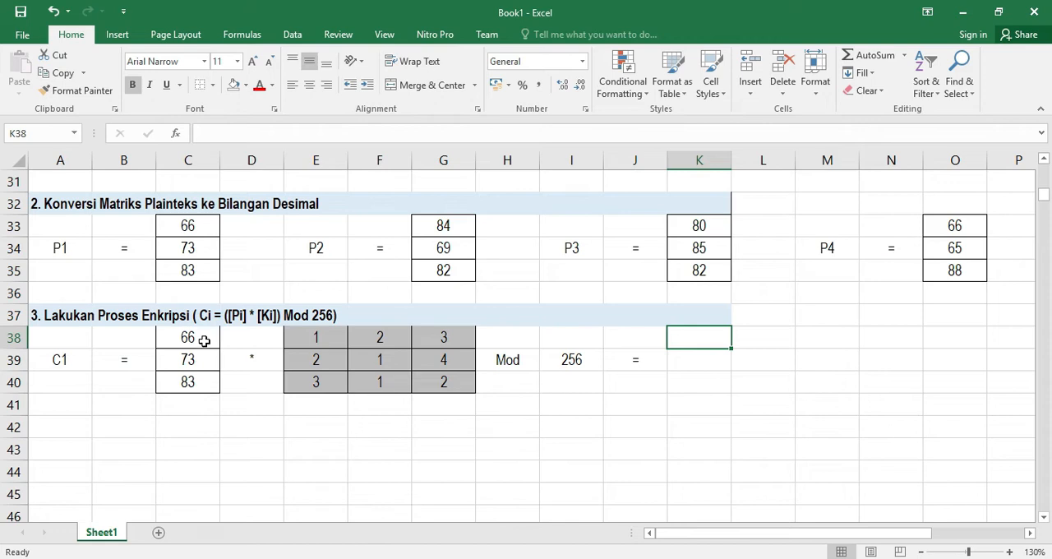
pyautogui.moveTo(200, 338); pyautogui.dragTo(195, 382)
pyautogui.moveTo(295, 338); pyautogui.dragTo(425, 347)
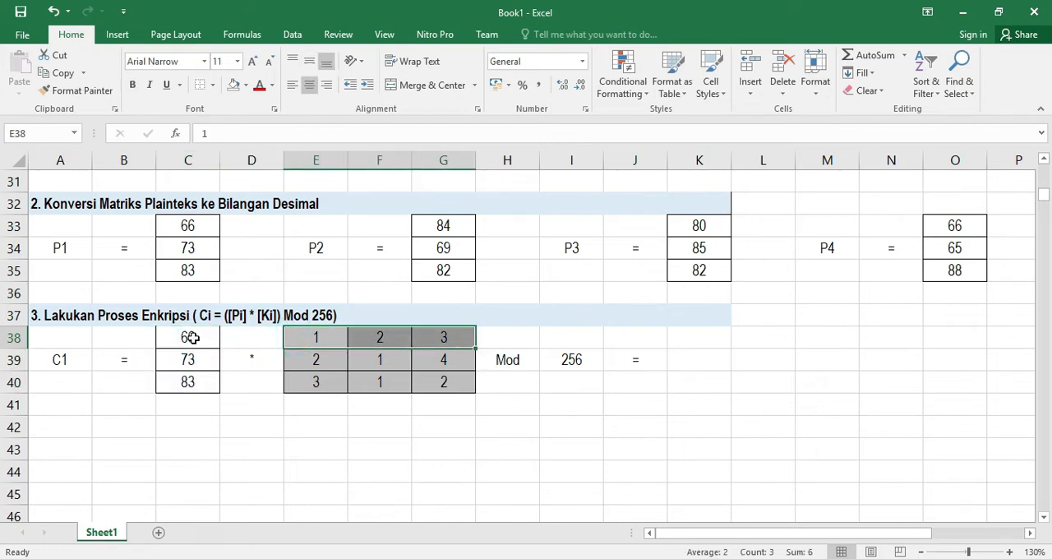
pyautogui.moveTo(191, 337); pyautogui.dragTo(195, 379)
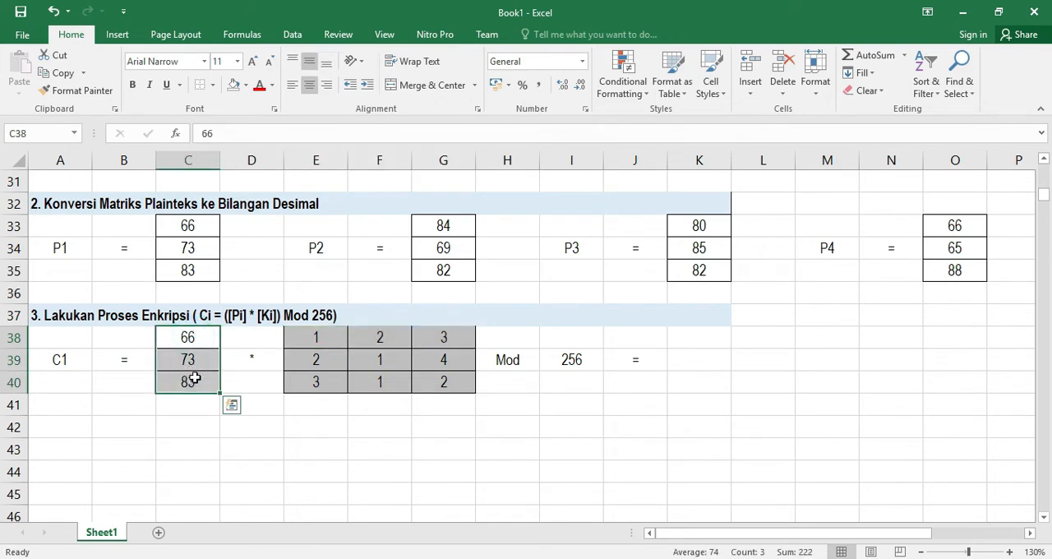
pyautogui.moveTo(308, 337); pyautogui.dragTo(429, 337)
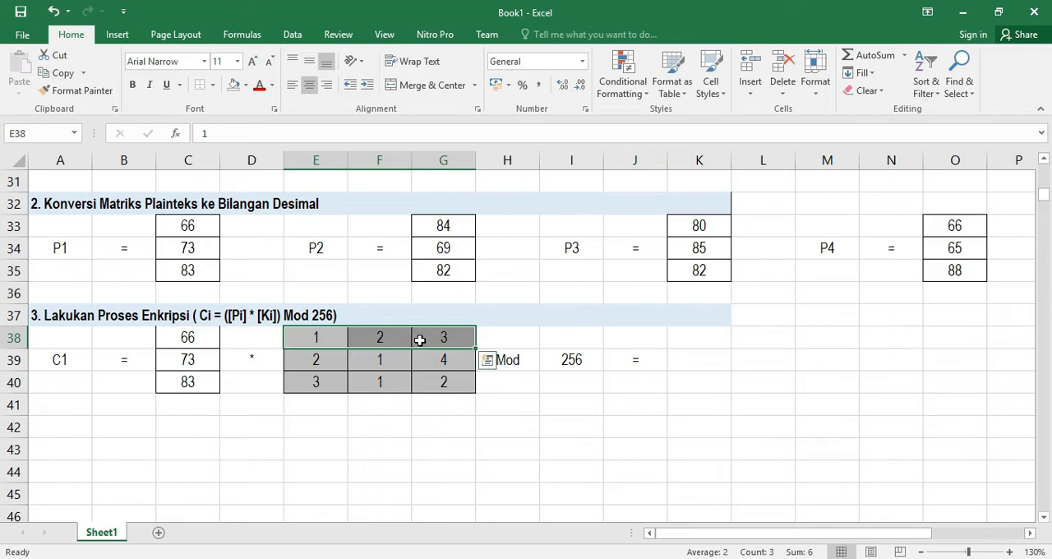
pyautogui.click(676, 360)
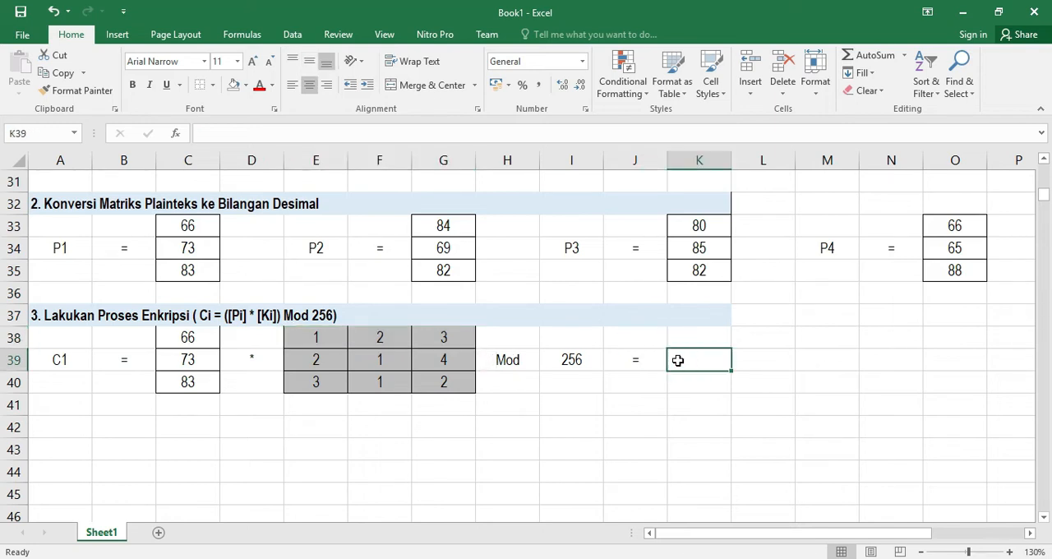
# Enter the formula =(C38*E38+C39*F38+C40*G38) in K39 to multiply P1 by the key's first row
pyautogui.write('=(')
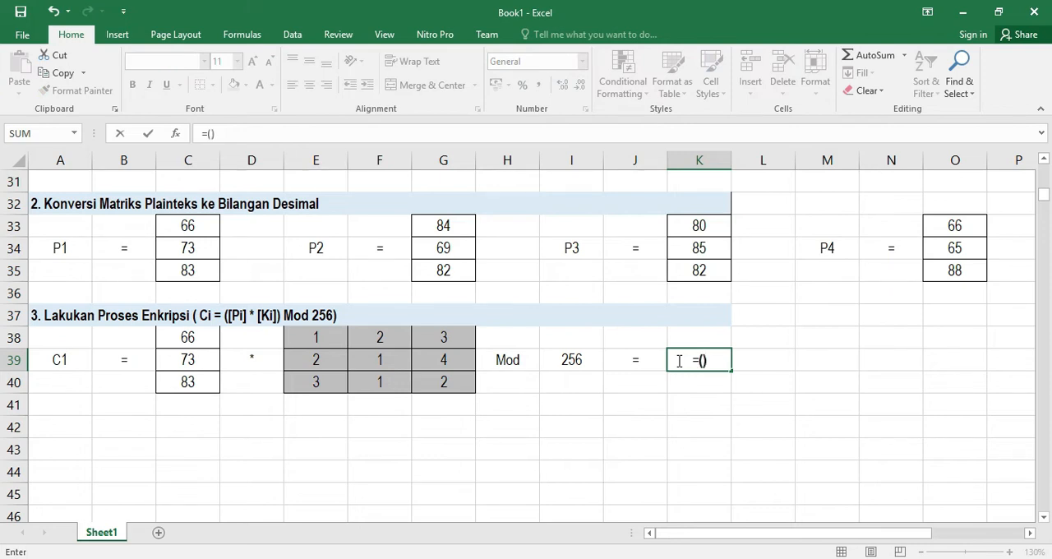
pyautogui.click(703, 360)
pyautogui.click(189, 339)
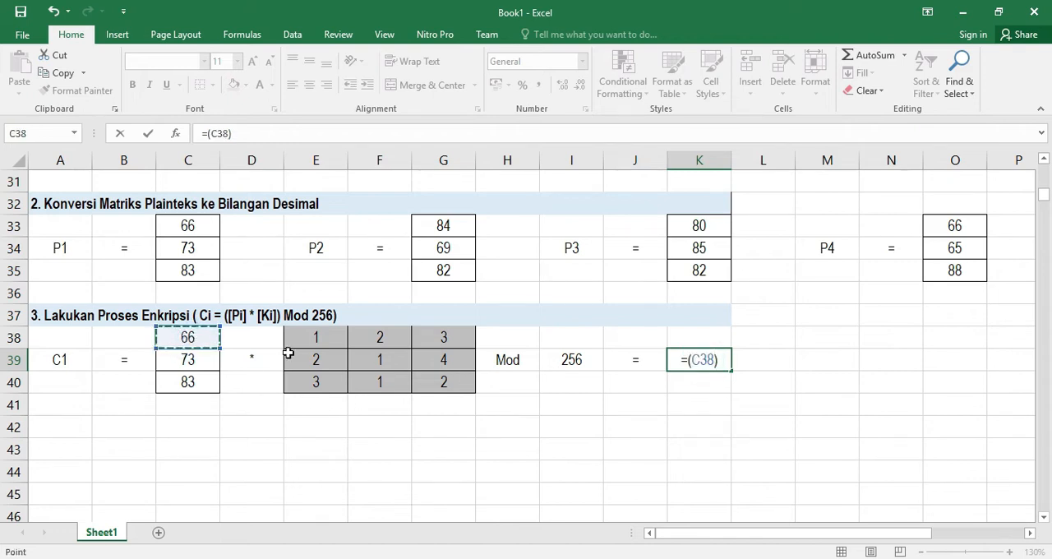
pyautogui.write('*')
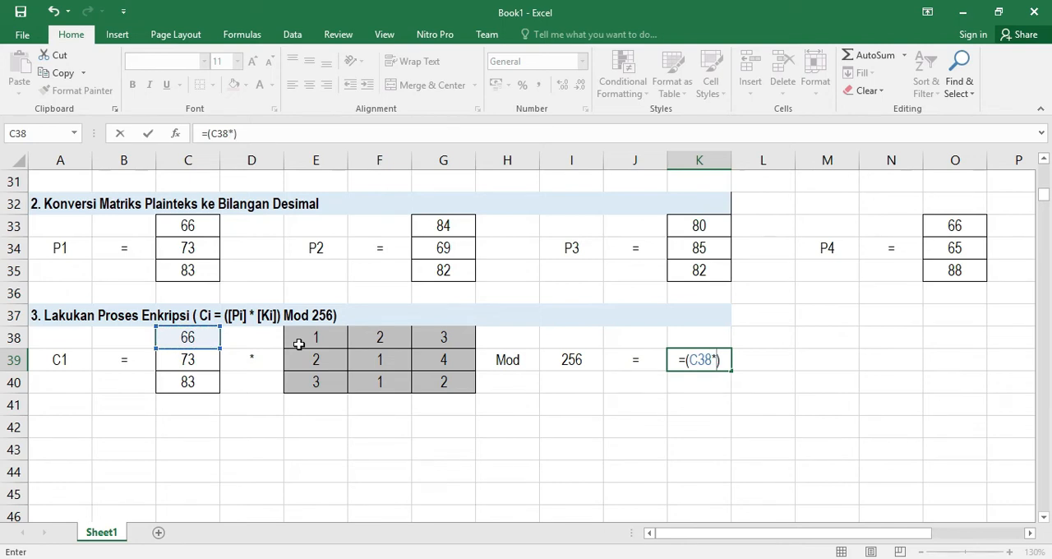
pyautogui.click(315, 336)
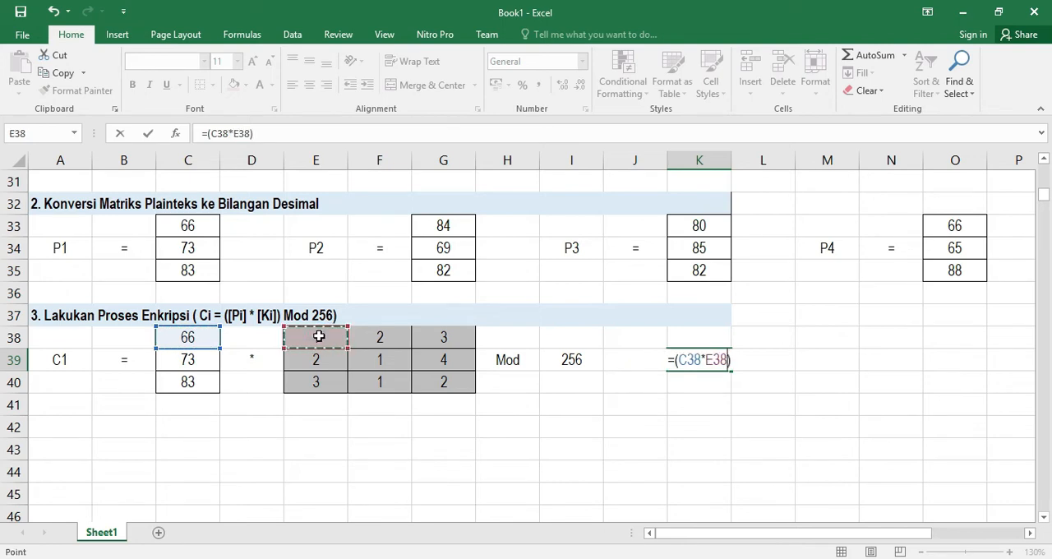
pyautogui.write('+')
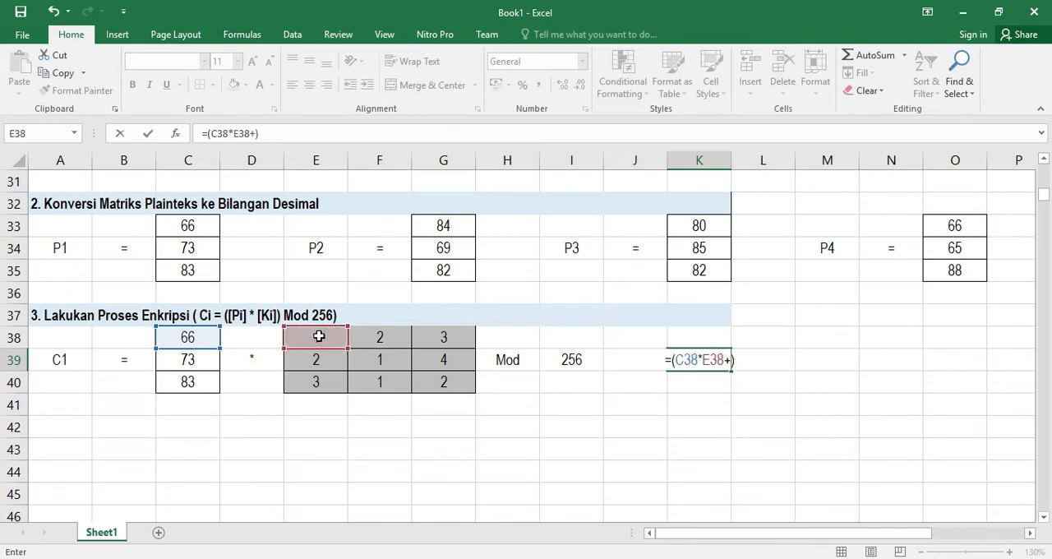
pyautogui.click(190, 362)
pyautogui.write('*')
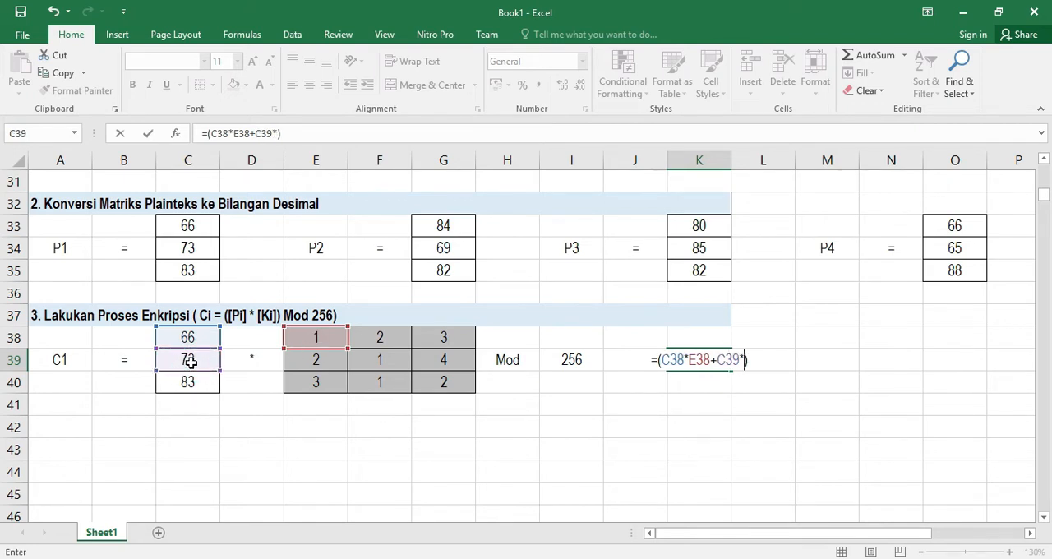
pyautogui.click(375, 339)
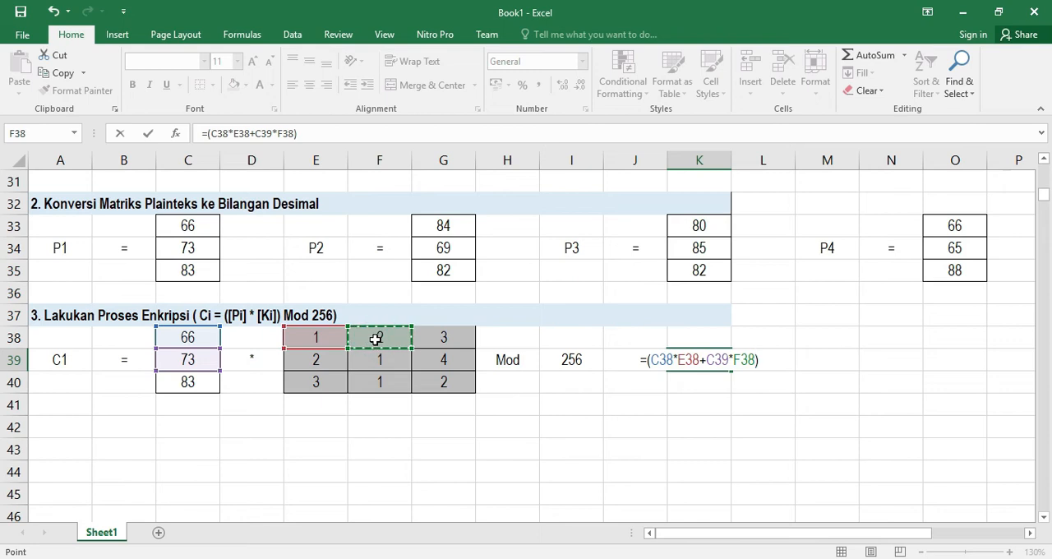
pyautogui.write('+')
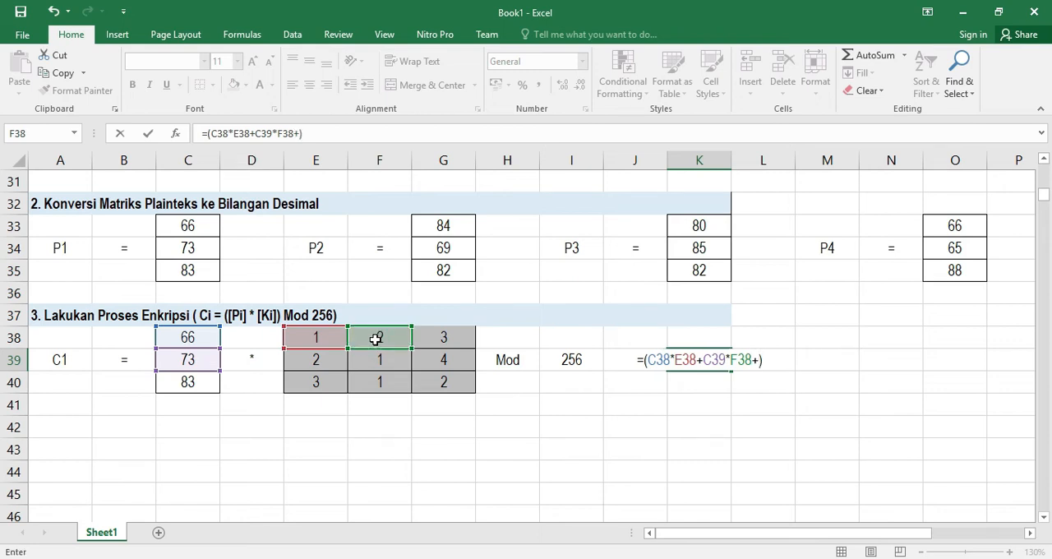
pyautogui.click(198, 386)
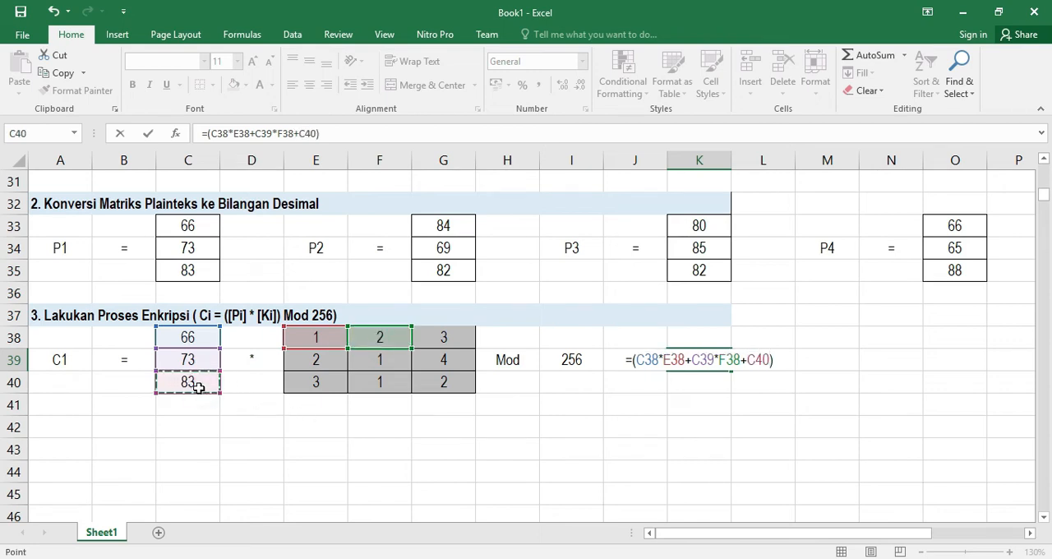
pyautogui.write('*')
pyautogui.click(443, 339)
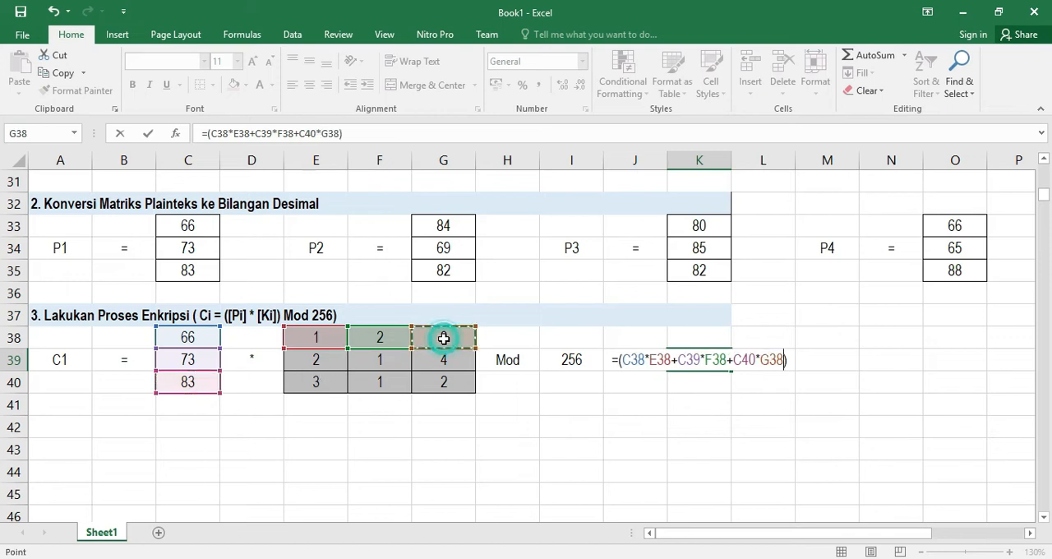
pyautogui.press('Return')
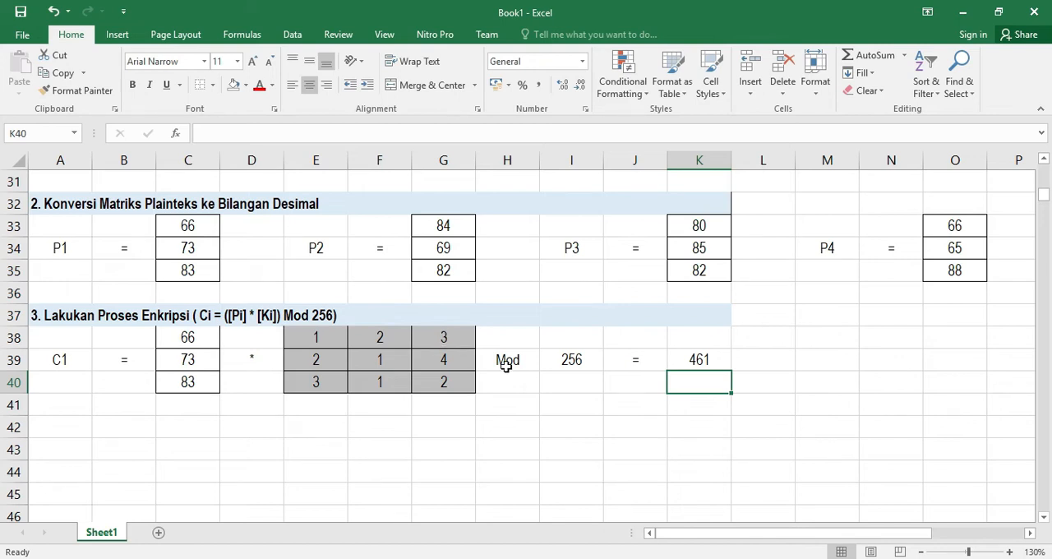
pyautogui.click(700, 359)
pyautogui.hotkey('ctrl', 'c')
pyautogui.click(699, 337)
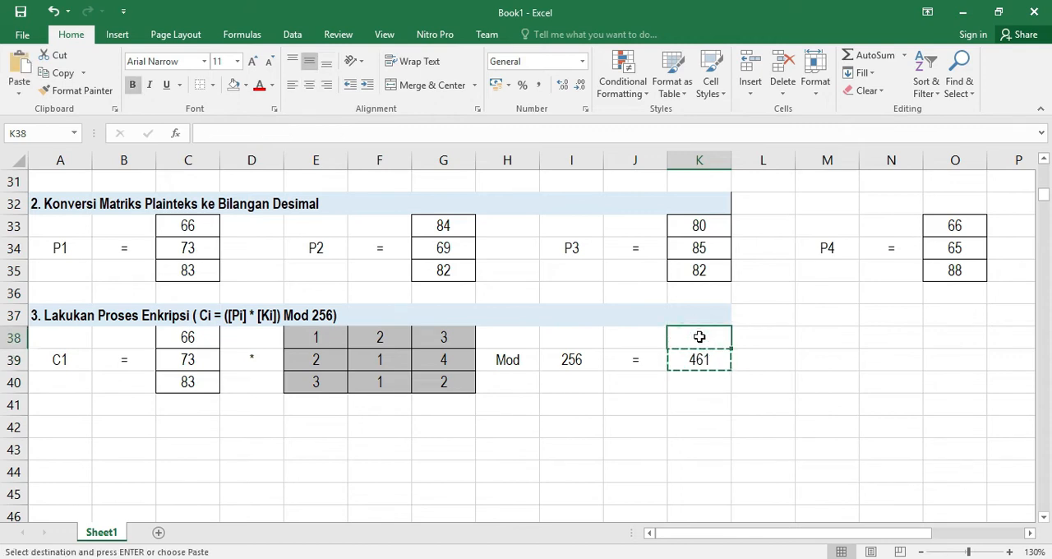
pyautogui.press('Escape')
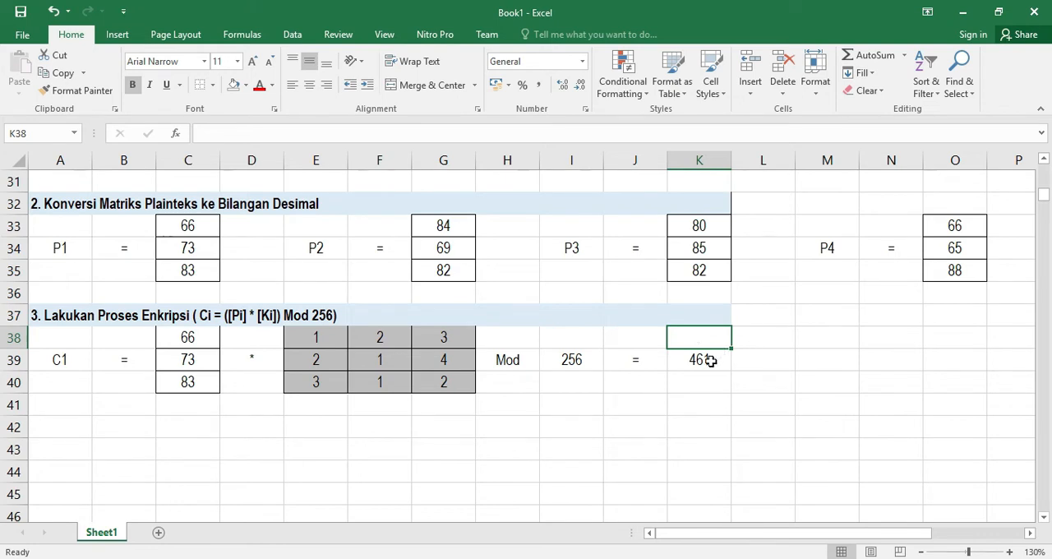
# Move the first-row result formula from K39 up to K38
pyautogui.click(711, 359)
pyautogui.hotkey('ctrl', 'x')
pyautogui.click(697, 335)
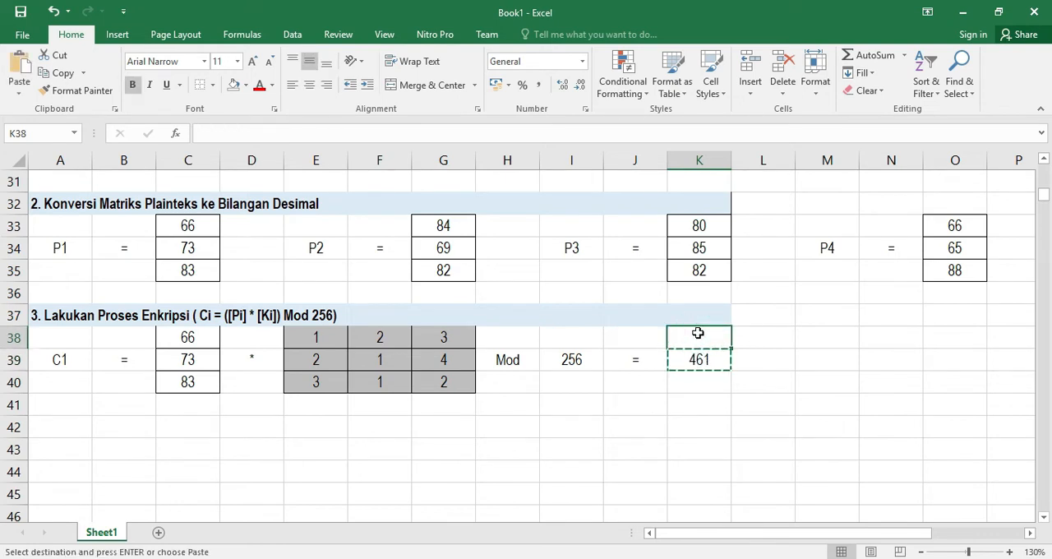
pyautogui.hotkey('ctrl', 'v')
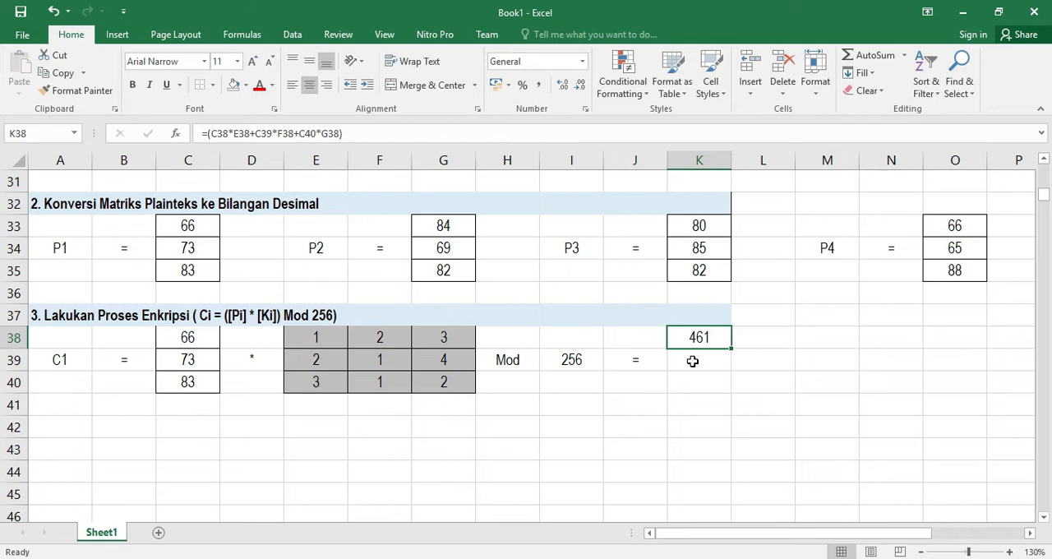
# Select P1 and the key's second row, then start a bracketed formula in K39
pyautogui.click(693, 361)
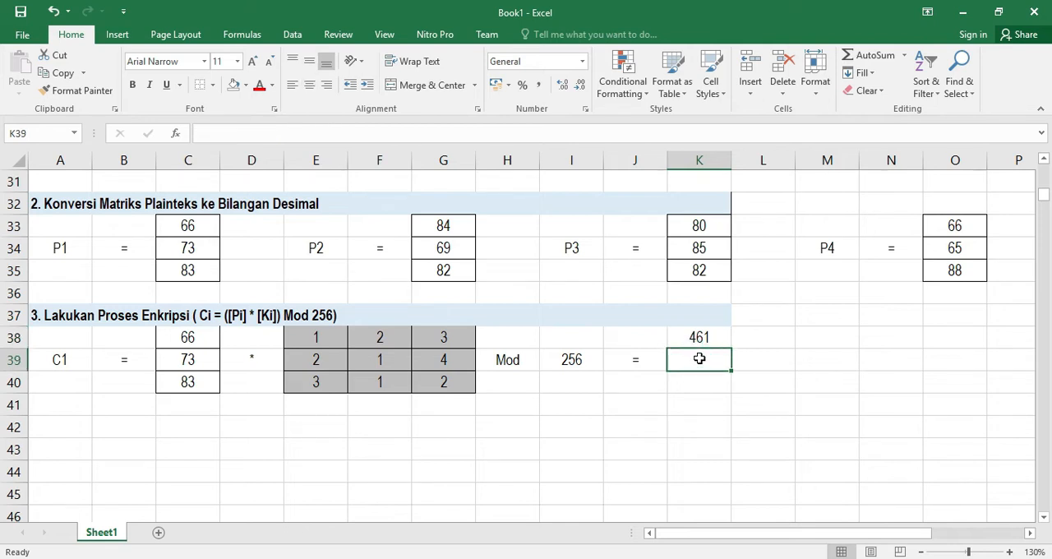
pyautogui.moveTo(193, 335); pyautogui.dragTo(189, 378)
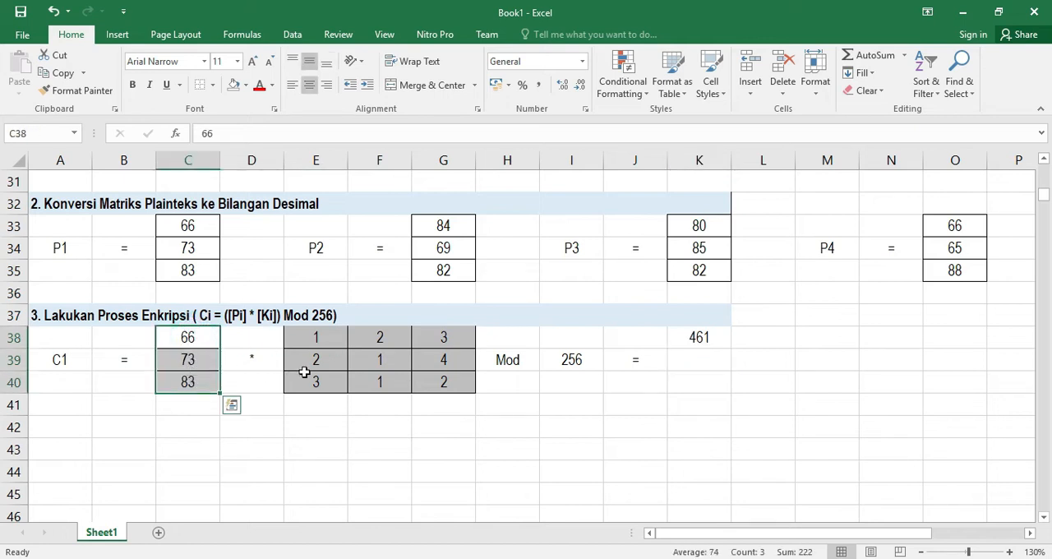
pyautogui.moveTo(306, 364); pyautogui.dragTo(444, 360)
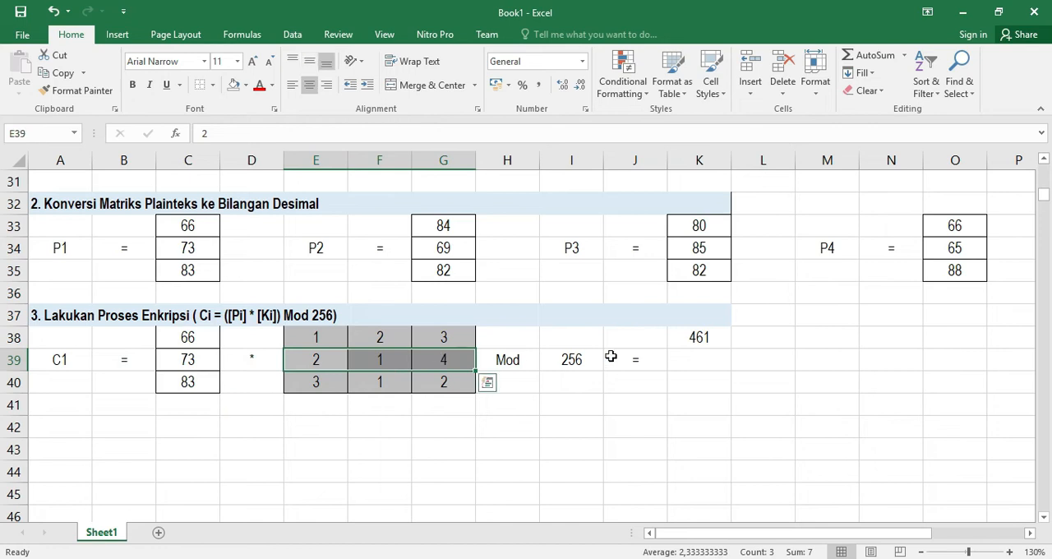
pyautogui.click(696, 361)
pyautogui.write('=')
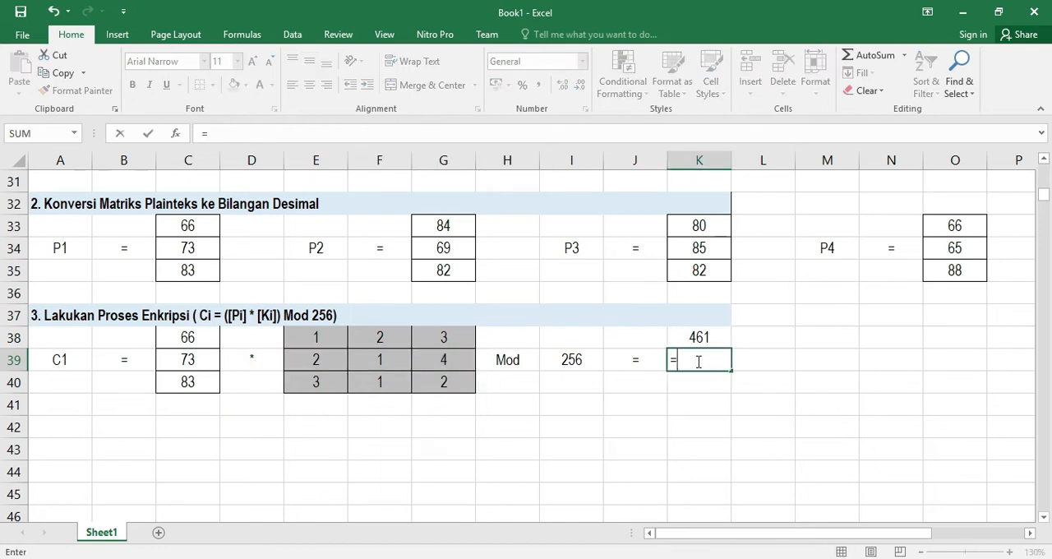
pyautogui.write('()')
pyautogui.press('Return')
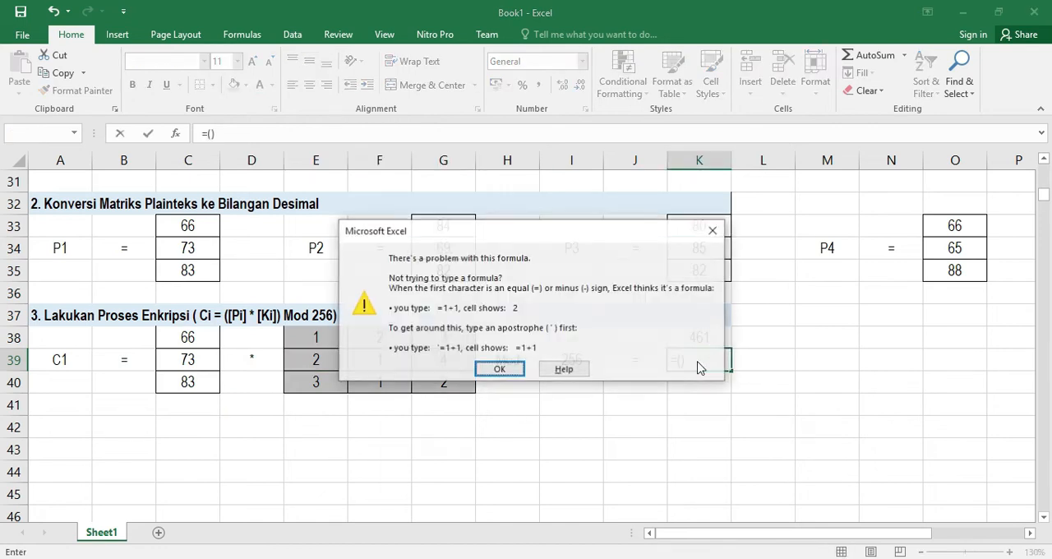
pyautogui.press('Return')
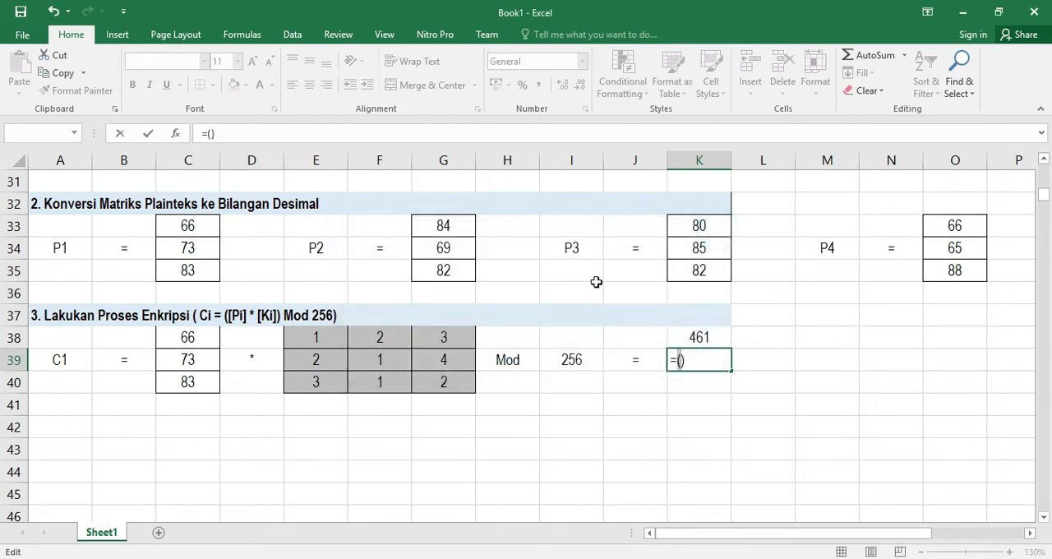
# Complete K39's formula as C38*E39+C39*F39+C40*G39, accepting the suggested bracket correction
pyautogui.click(189, 338)
pyautogui.write('*')
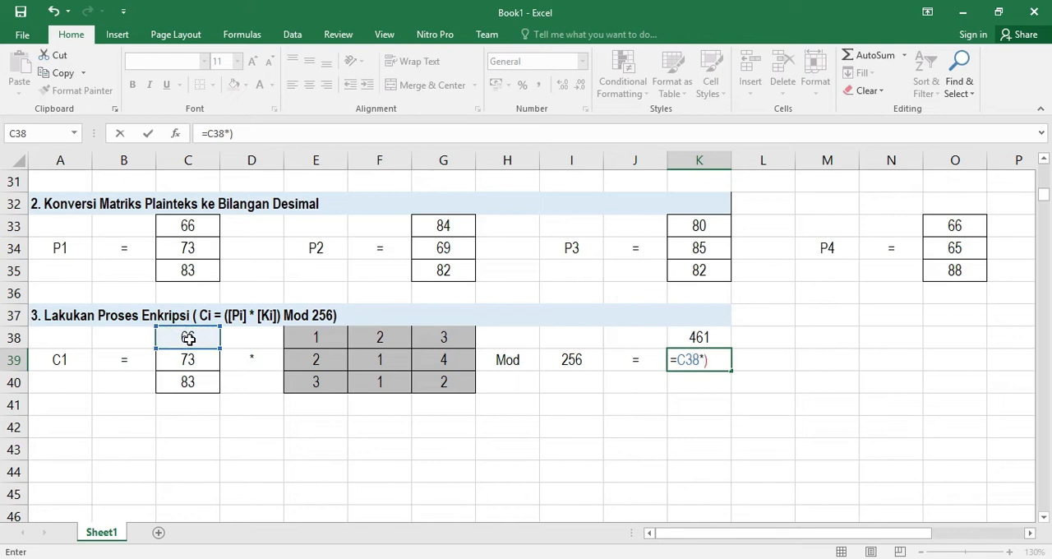
pyautogui.click(319, 362)
pyautogui.write('+')
pyautogui.click(188, 360)
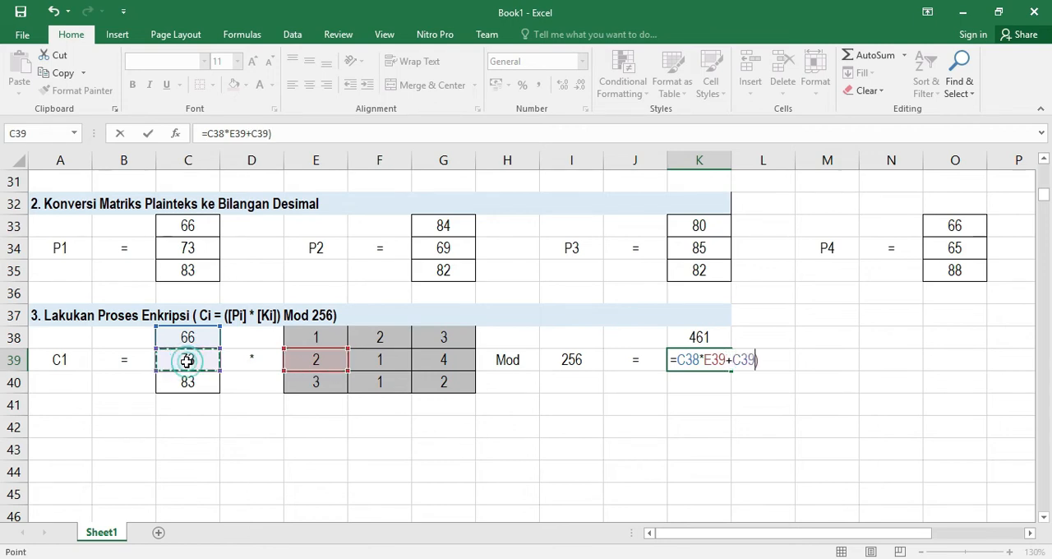
pyautogui.write('*')
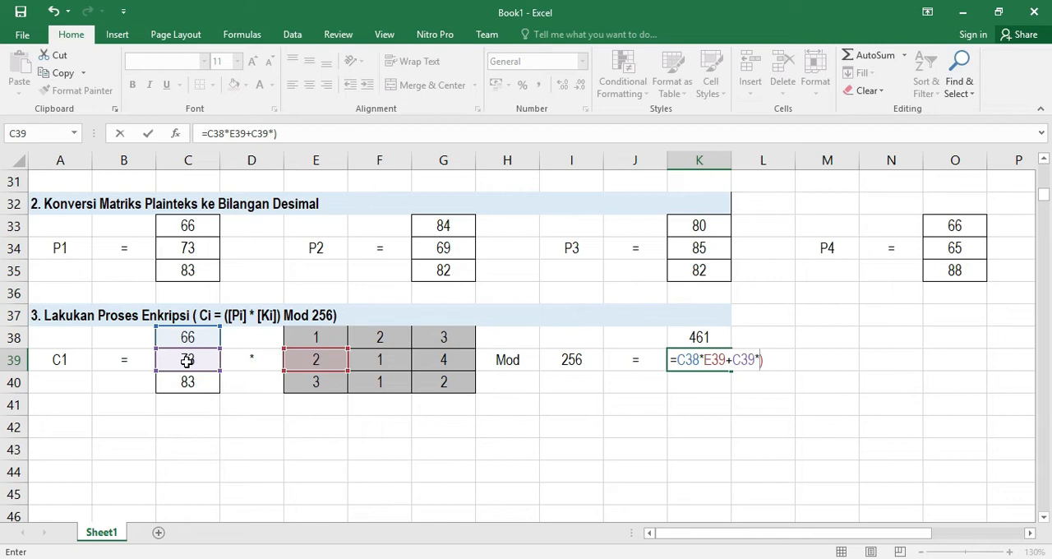
pyautogui.click(386, 360)
pyautogui.write('+')
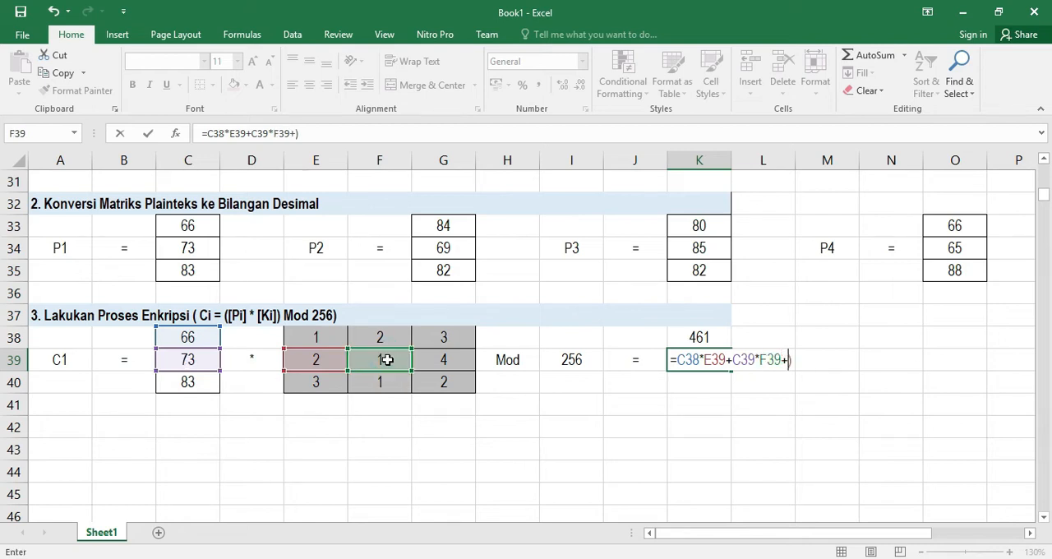
pyautogui.click(195, 383)
pyautogui.write('*')
pyautogui.click(459, 361)
pyautogui.press('Return')
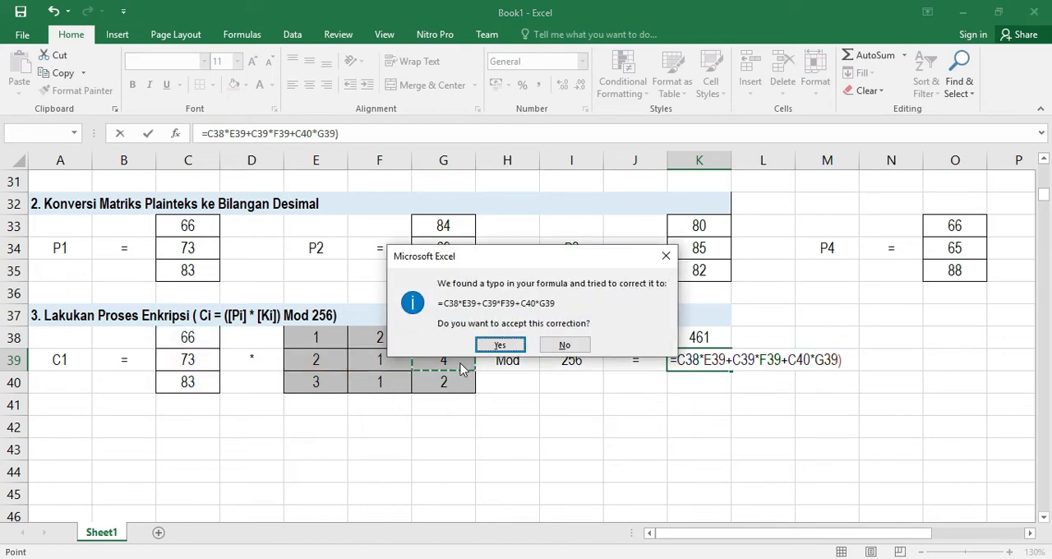
pyautogui.press('Return')
# Center-align the result cells K38:K40
pyautogui.moveTo(704, 333); pyautogui.dragTo(705, 377)
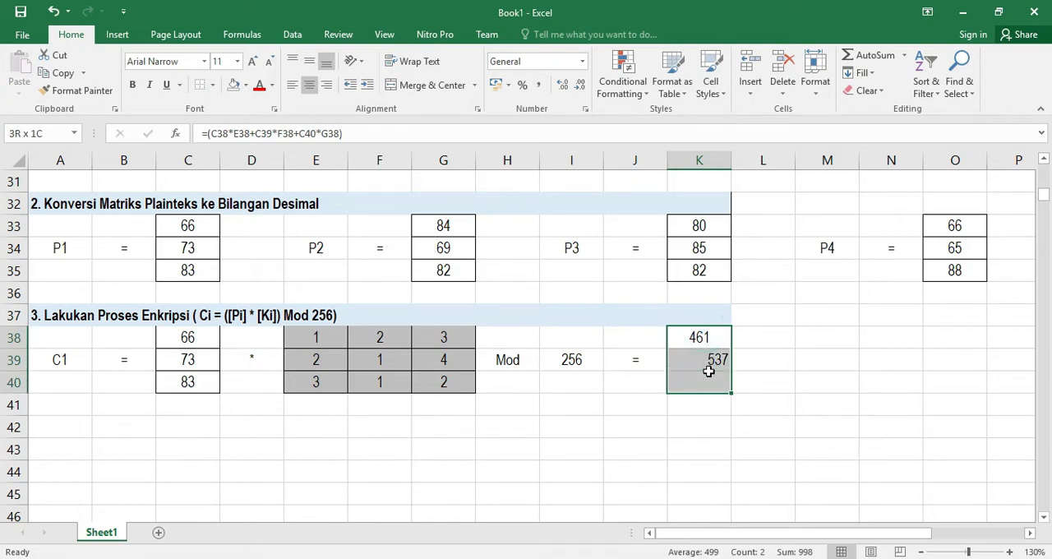
pyautogui.click(309, 60)
pyautogui.click(310, 87)
pyautogui.click(310, 86)
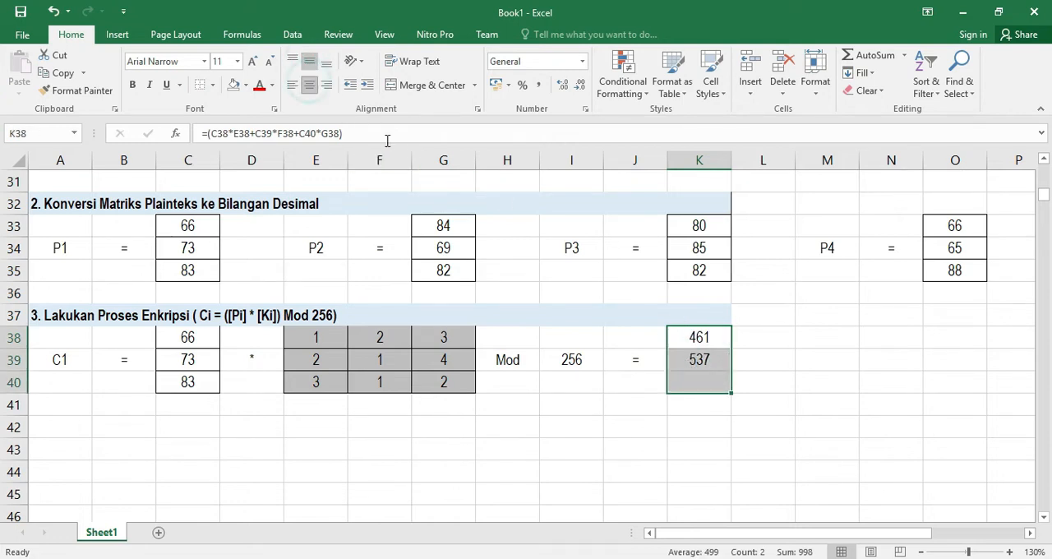
pyautogui.doubleClick(721, 389)
# Enter the third-row product formula in K40 as C38*E40+C39*F40+C40*G40
pyautogui.moveTo(203, 337); pyautogui.dragTo(201, 377)
pyautogui.click(310, 385)
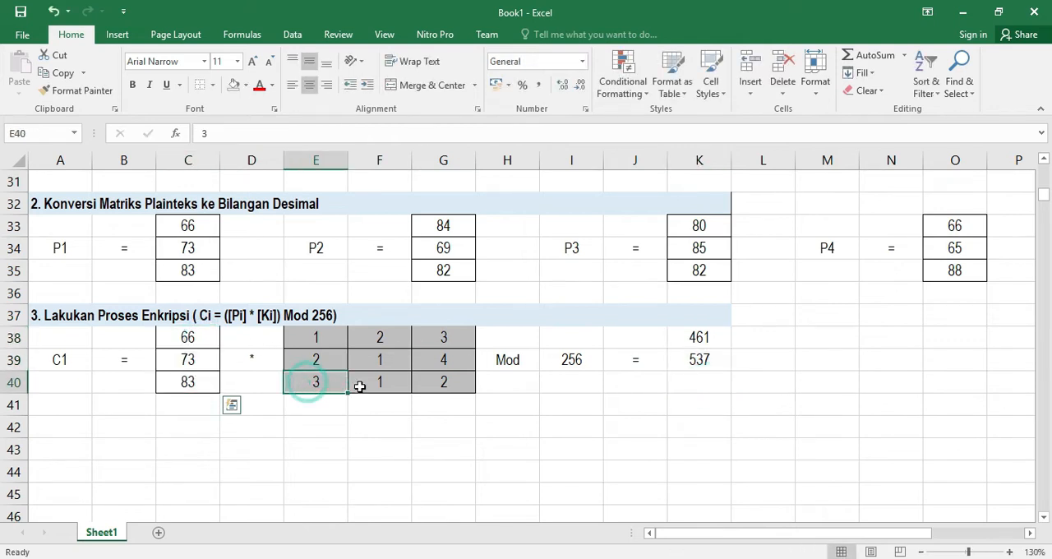
pyautogui.moveTo(359, 386); pyautogui.dragTo(430, 383)
pyautogui.click(693, 383)
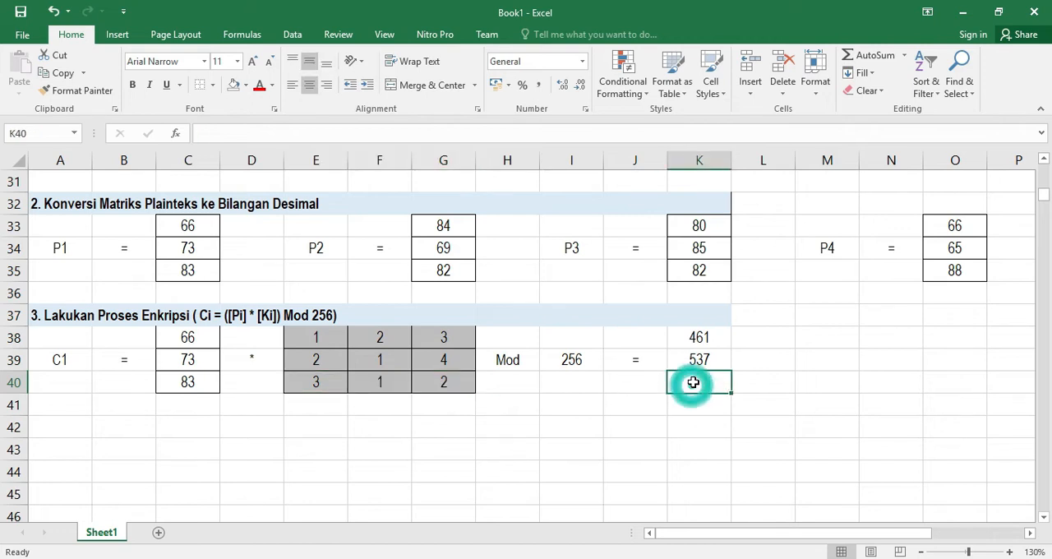
pyautogui.write('=')
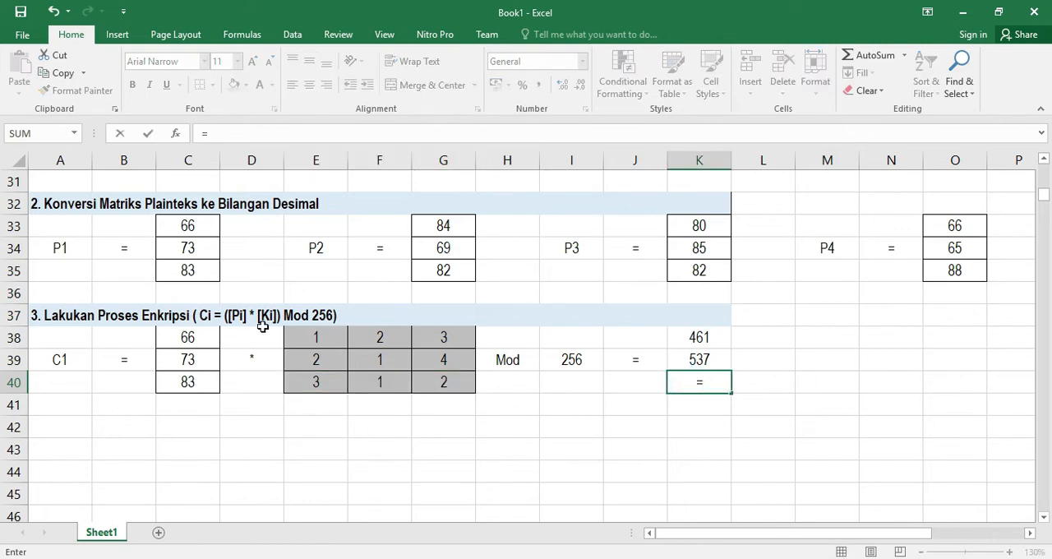
pyautogui.click(187, 338)
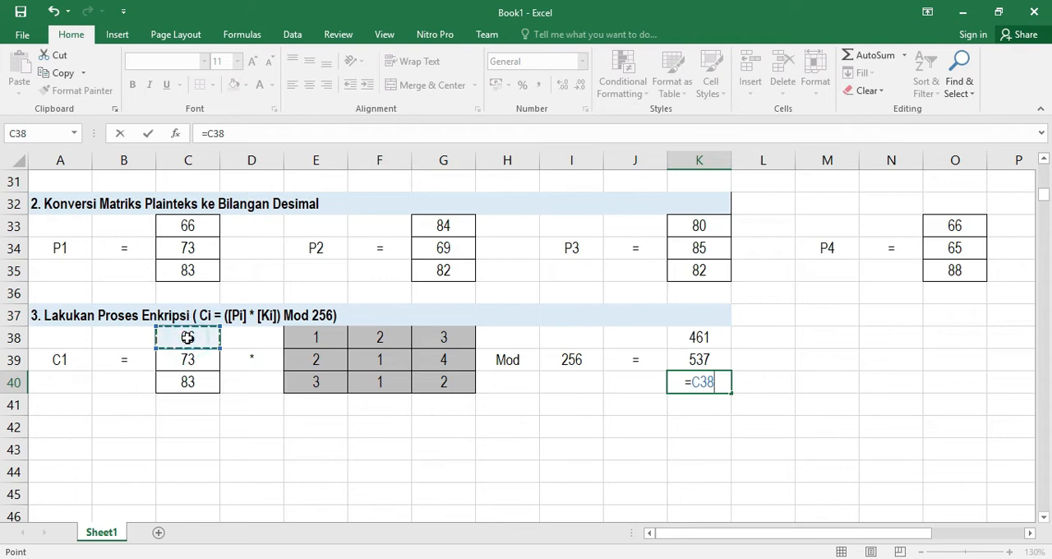
pyautogui.write('*')
pyautogui.click(317, 383)
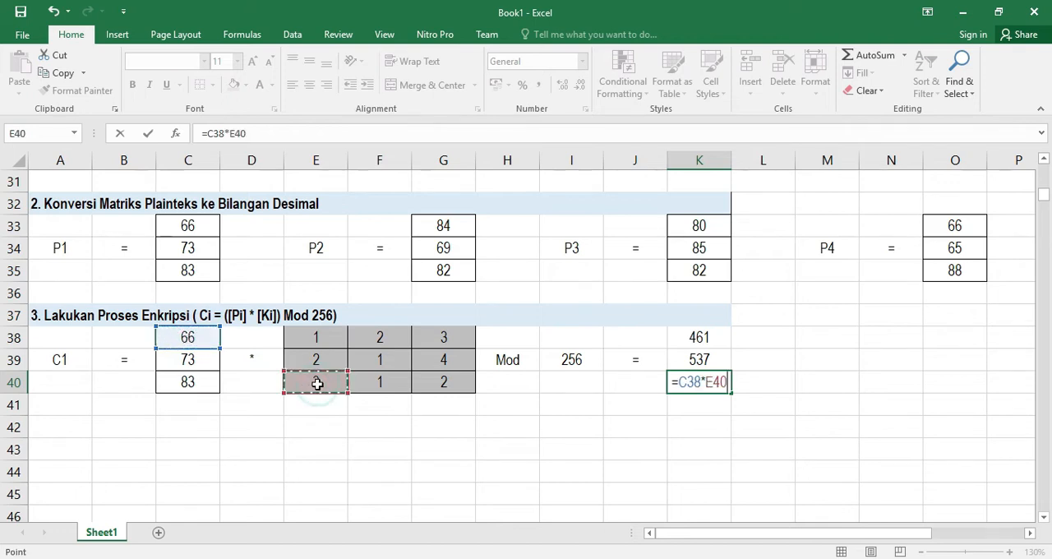
pyautogui.write('+')
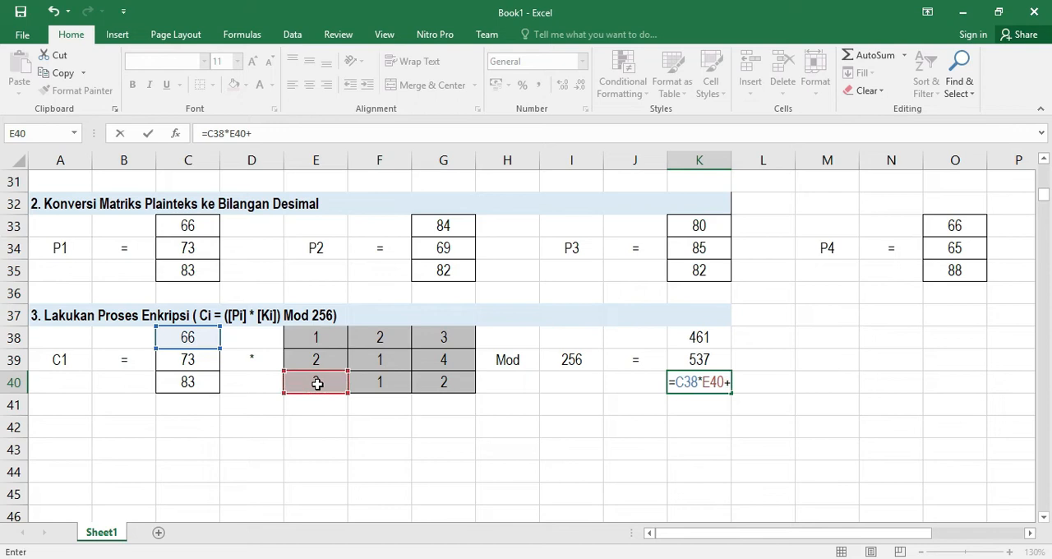
pyautogui.click(201, 369)
pyautogui.write('*')
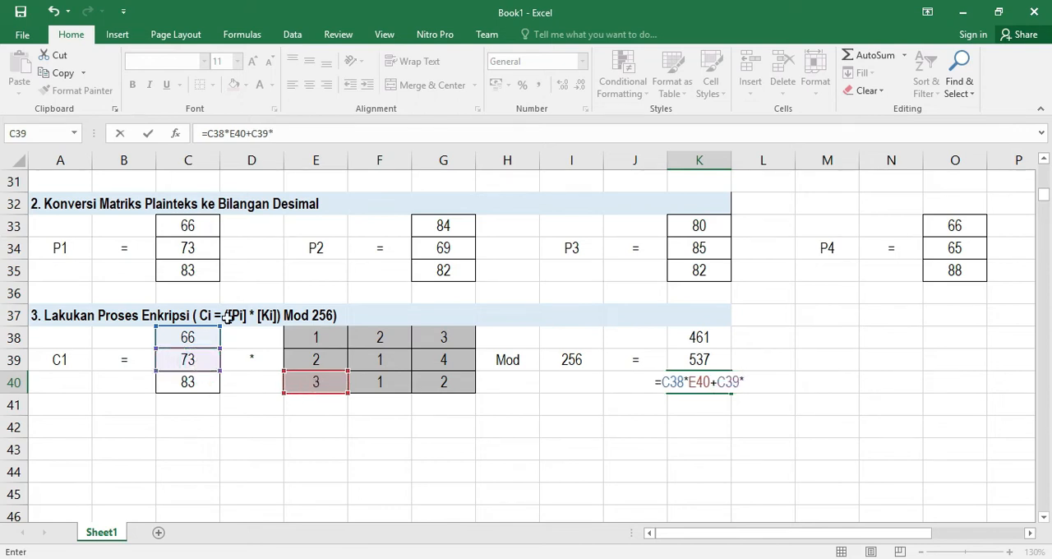
pyautogui.click(372, 385)
pyautogui.write('+')
pyautogui.click(191, 387)
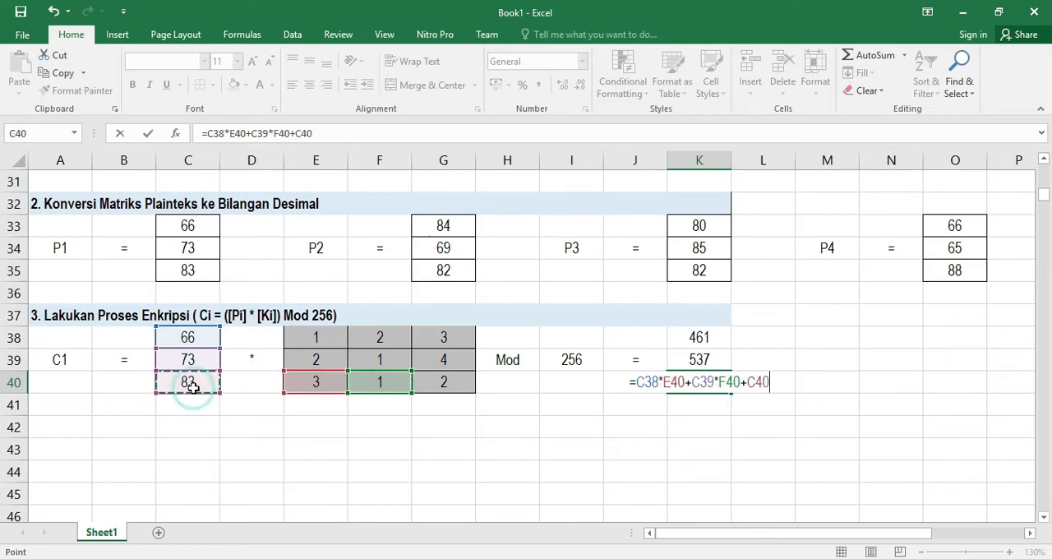
pyautogui.write('*')
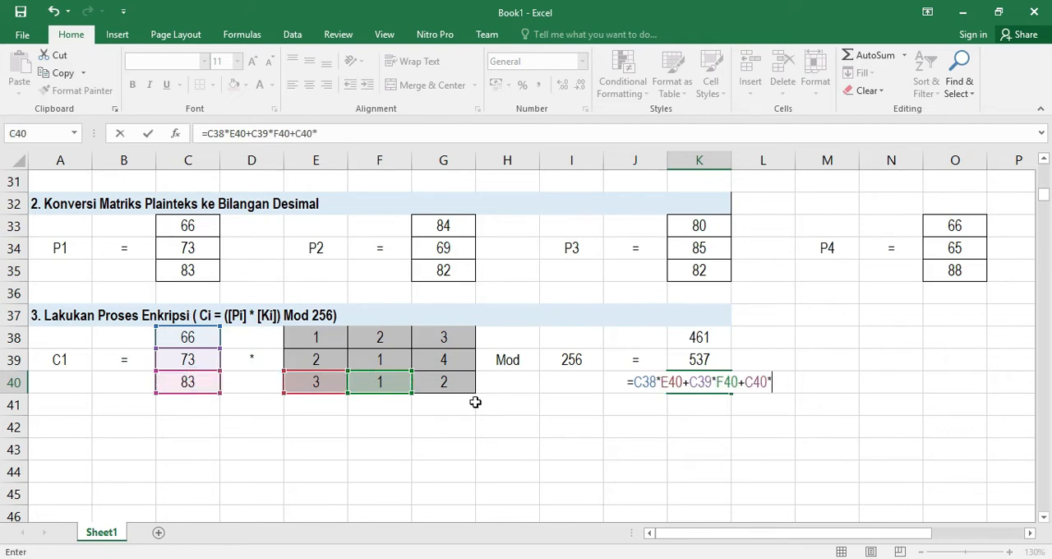
pyautogui.click(454, 383)
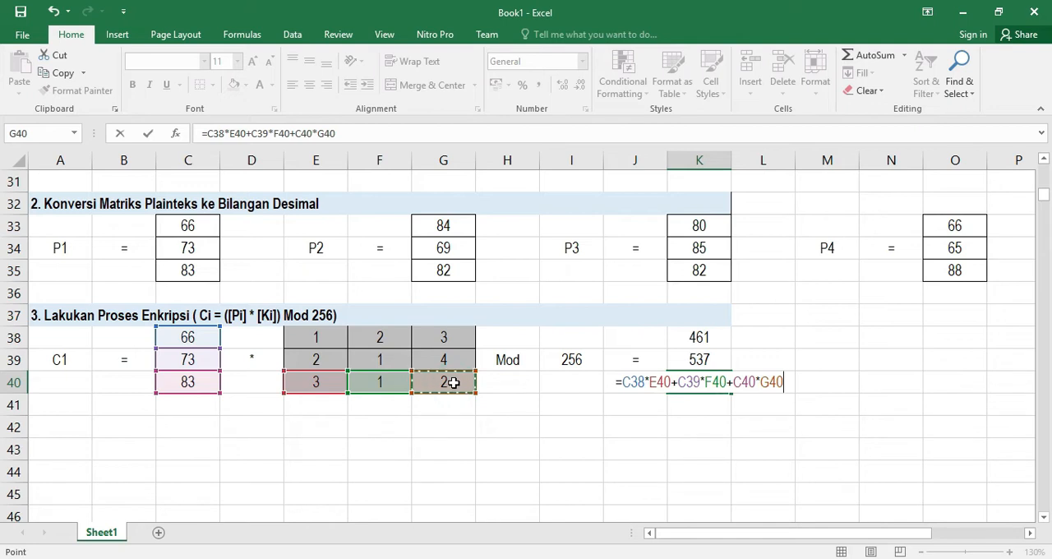
pyautogui.press('Return')
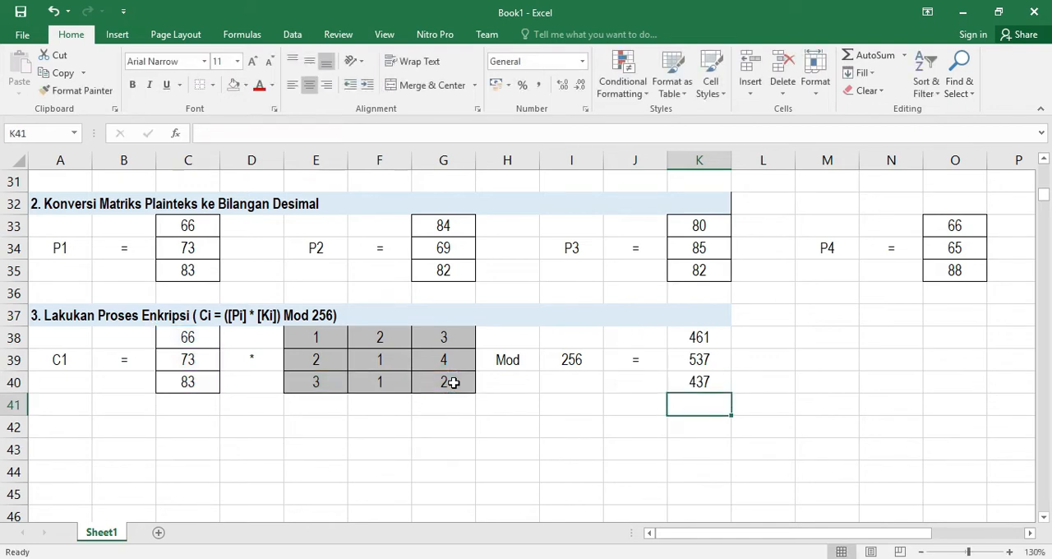
# Apply all borders to the result cells K38:K40
pyautogui.moveTo(699, 337); pyautogui.dragTo(709, 383)
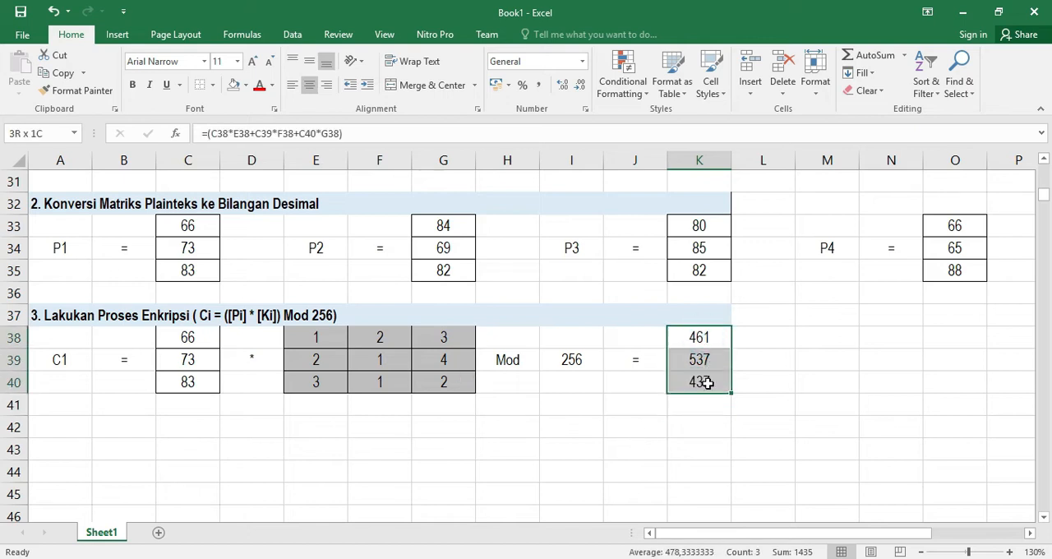
pyautogui.click(212, 85)
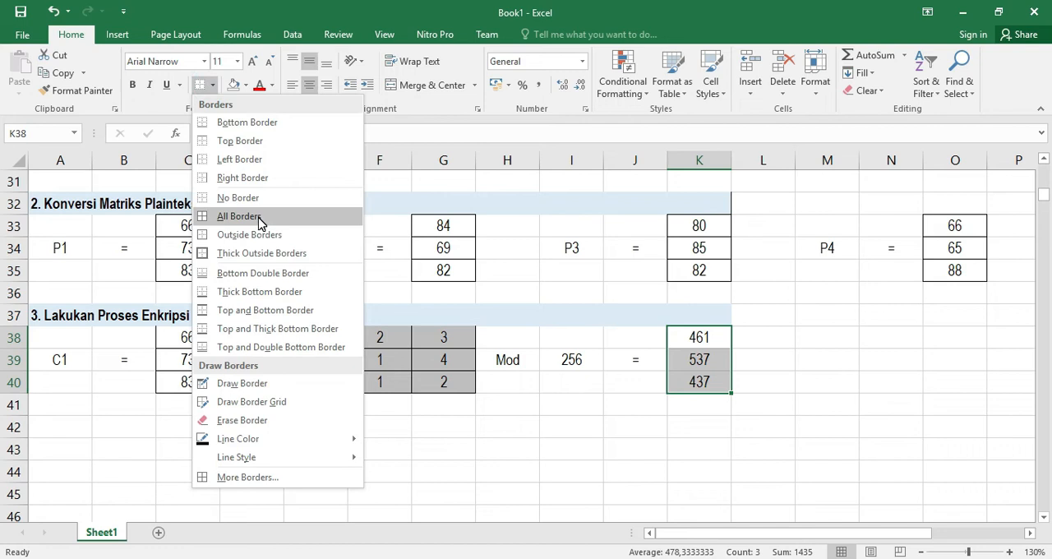
pyautogui.click(256, 216)
# Fill L39, M39 and N39 with the labels Mod, 256 and =
pyautogui.click(749, 358)
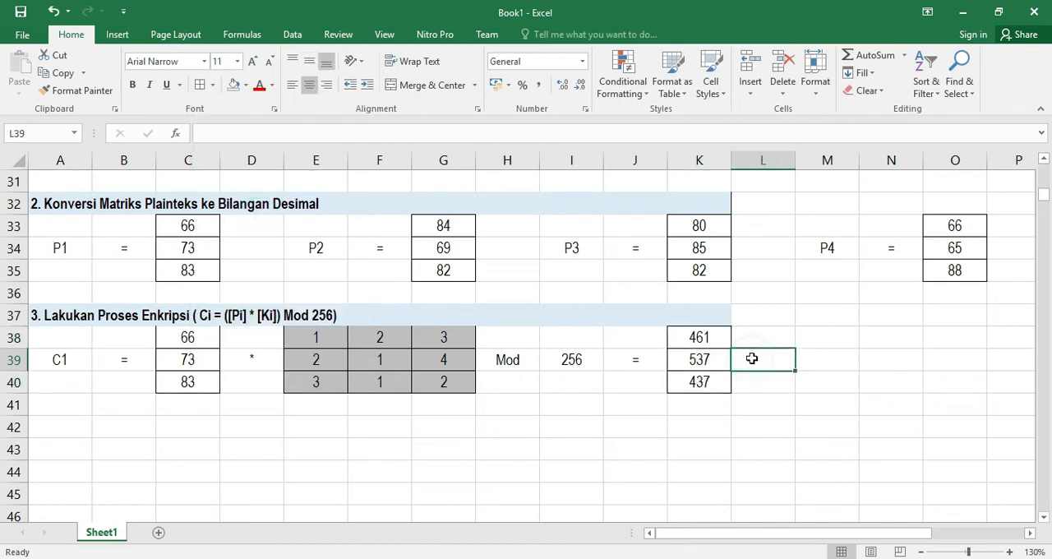
pyautogui.write('Mod')
pyautogui.press('Tab')
pyautogui.write('256')
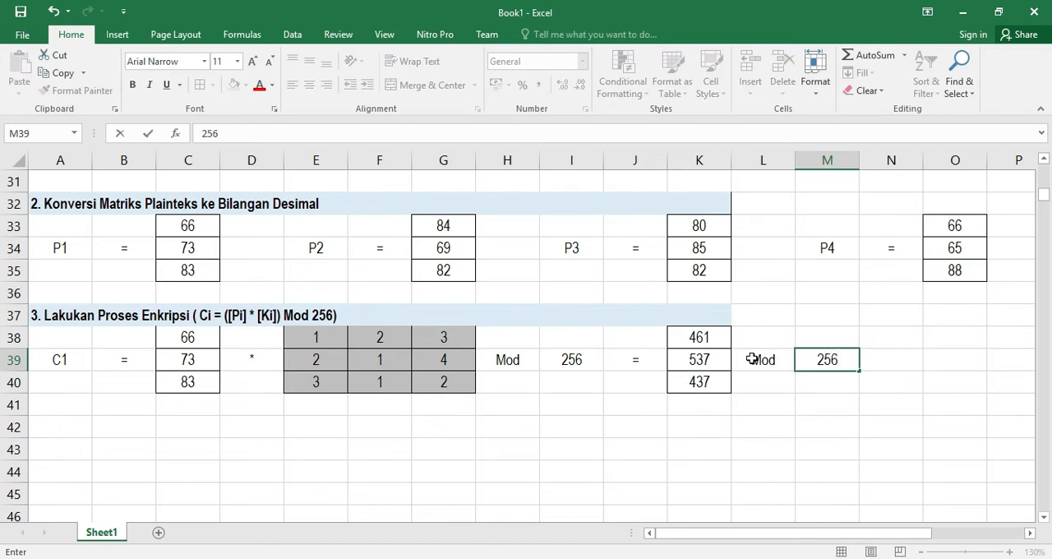
pyautogui.press('Return')
pyautogui.click(890, 361)
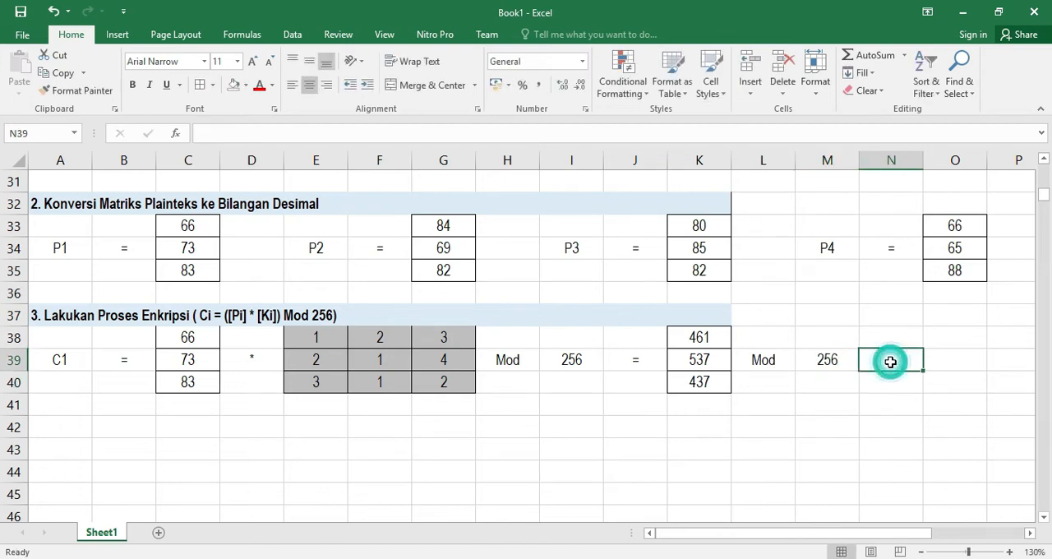
pyautogui.write('=')
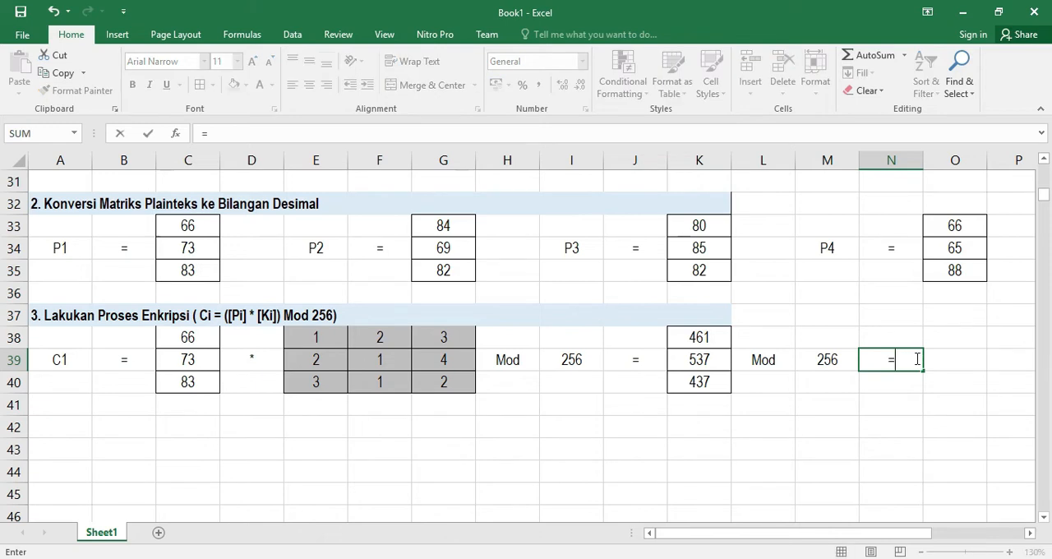
pyautogui.press('Return')
# Enter =MOD(K38;M39) in O38 to reduce the first result modulo 256
pyautogui.click(942, 370)
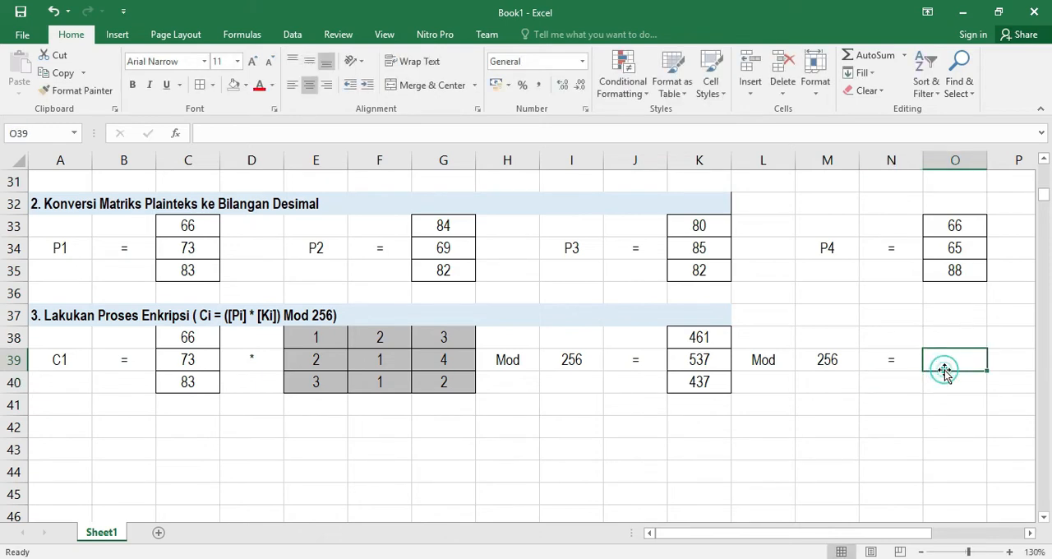
pyautogui.click(938, 337)
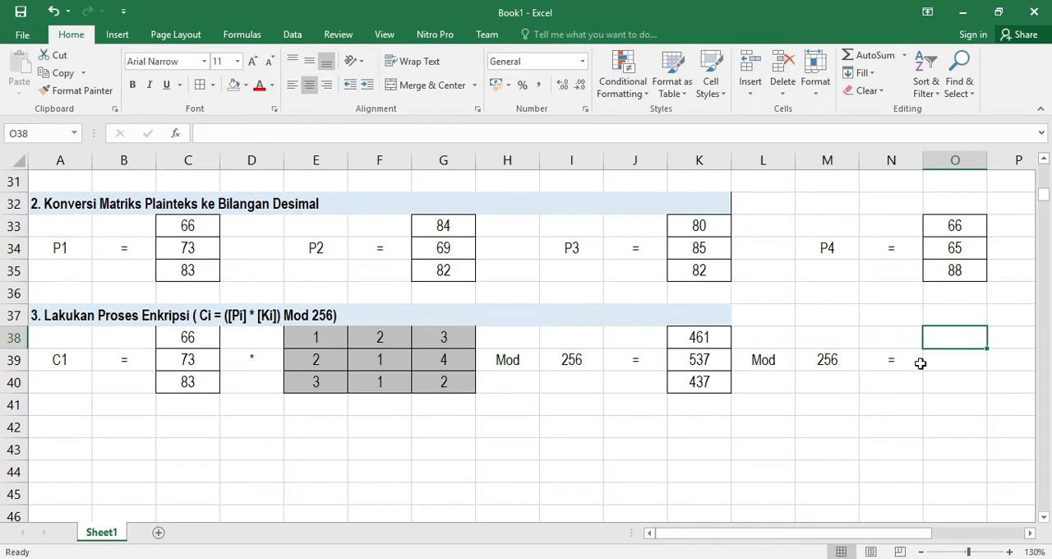
pyautogui.write('==mo')
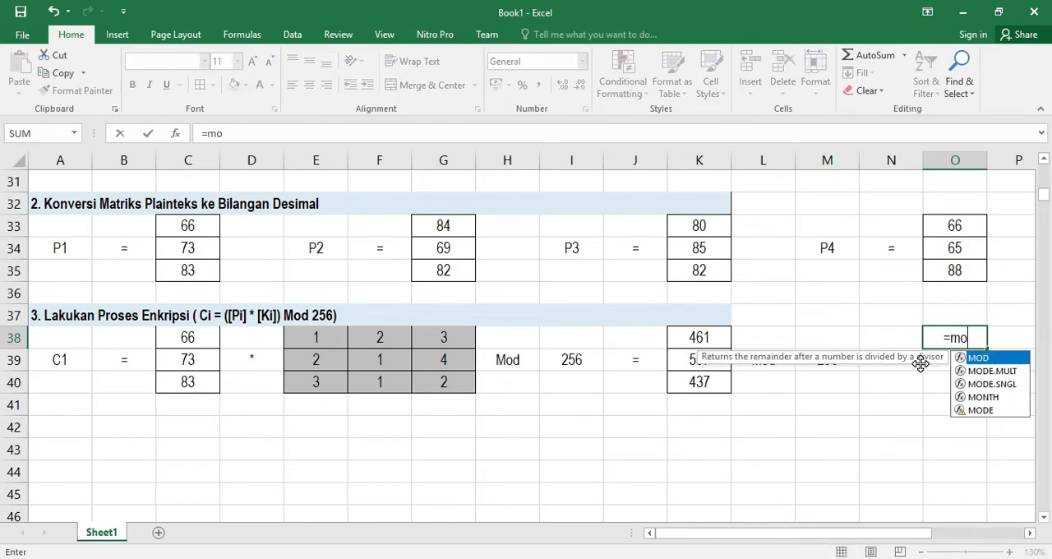
pyautogui.press('Tab')
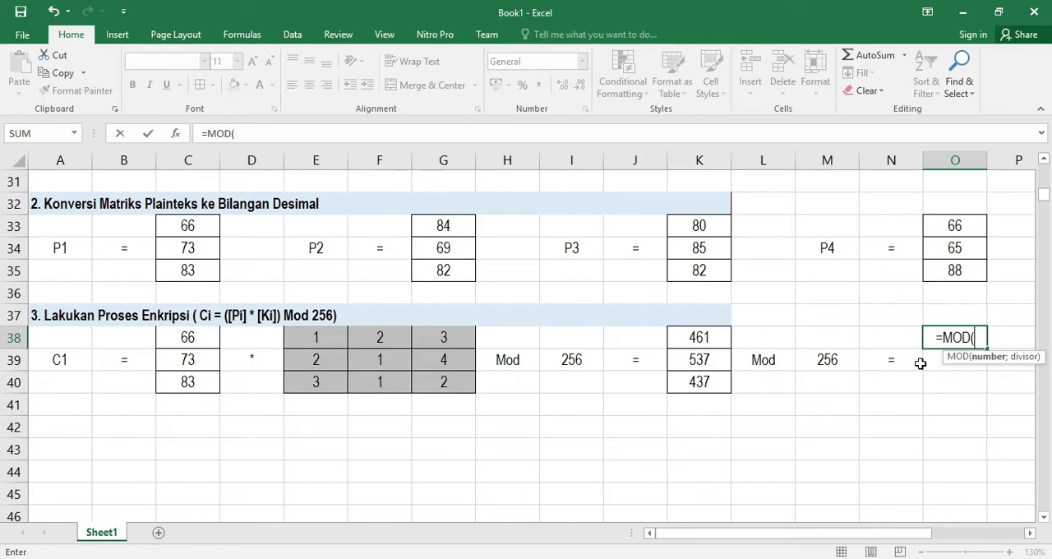
pyautogui.click(699, 337)
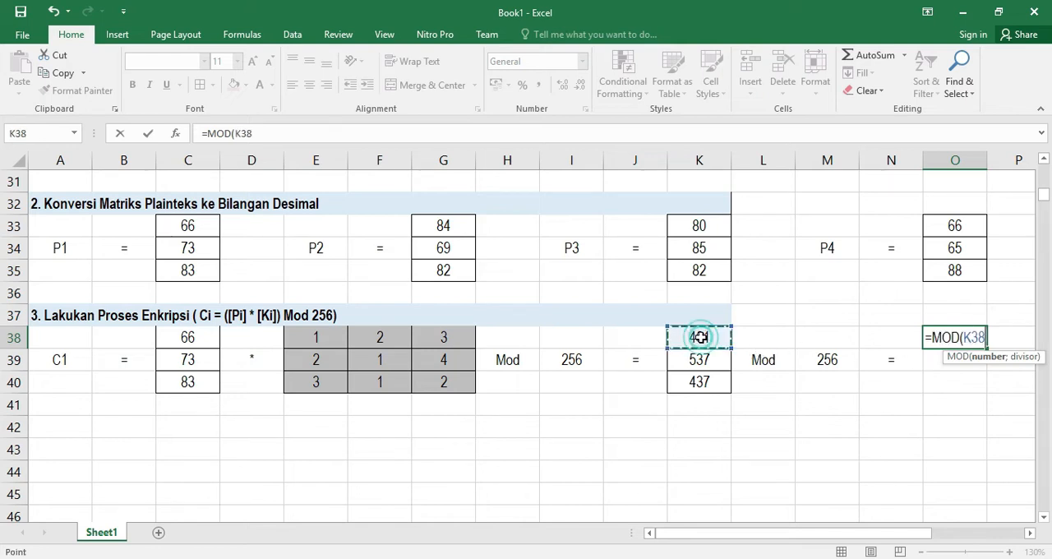
pyautogui.write(';')
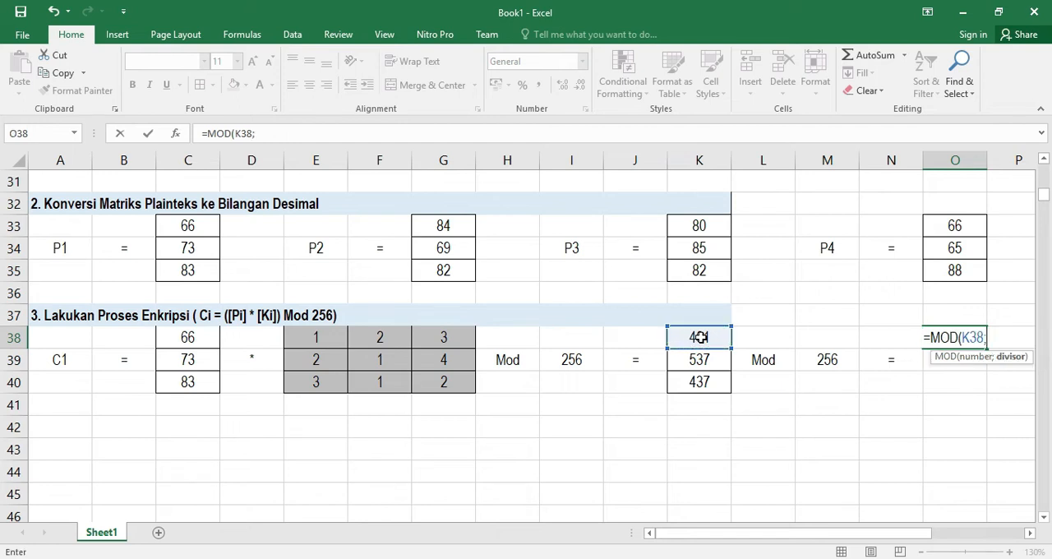
pyautogui.click(827, 362)
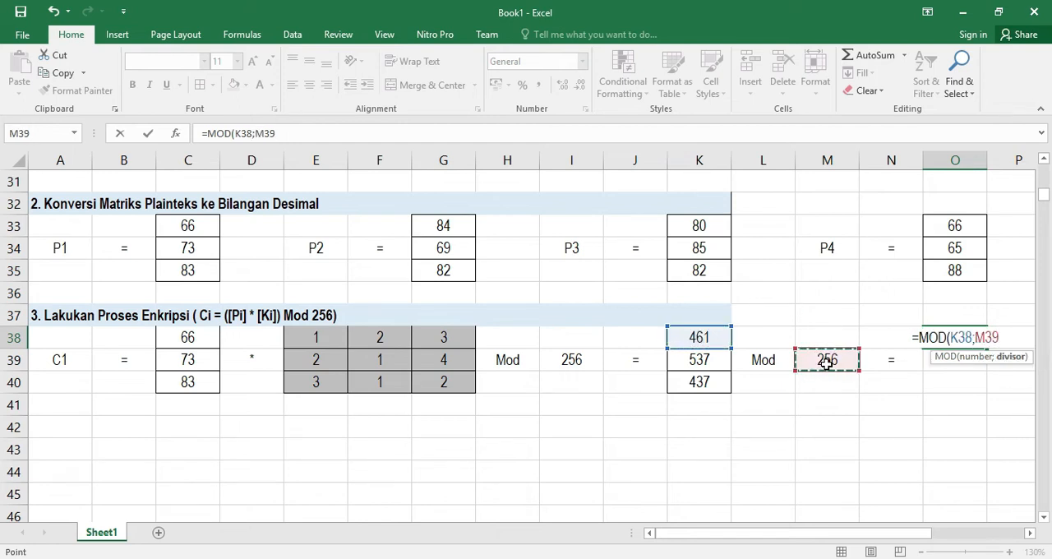
pyautogui.press('Return')
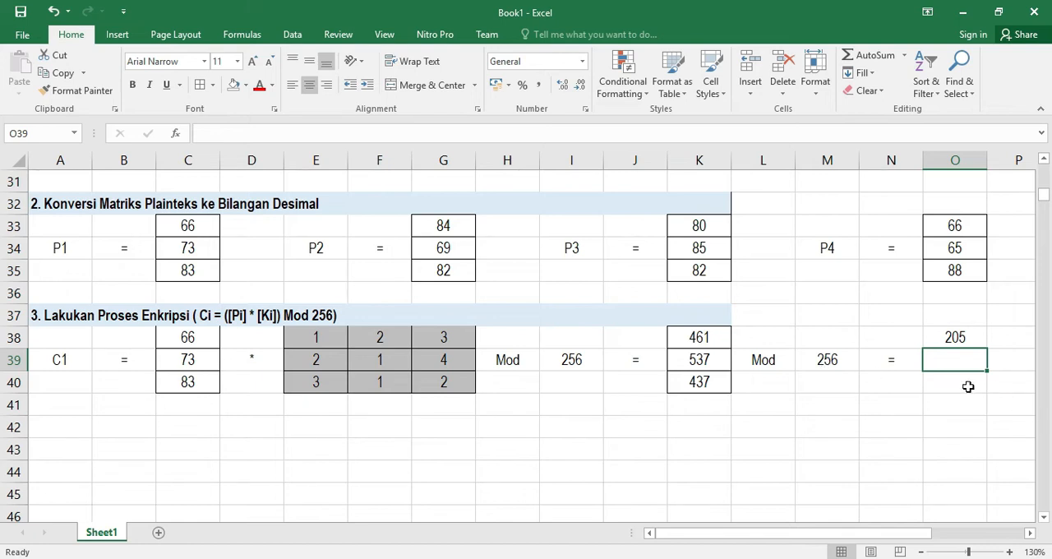
# Enter =MOD(K39;M39) in O39 for the second result
pyautogui.write('=mod')
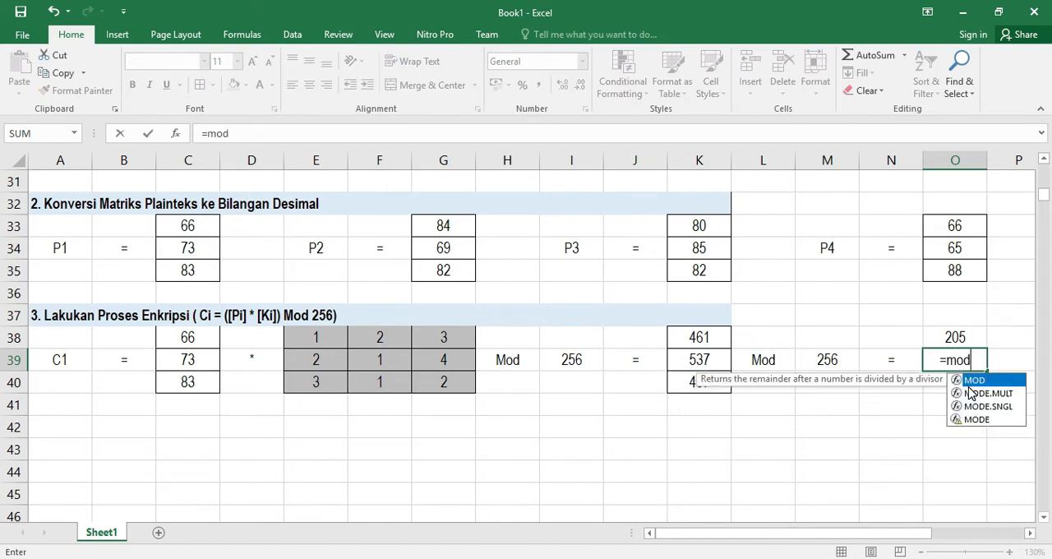
pyautogui.press('Tab')
pyautogui.click(696, 366)
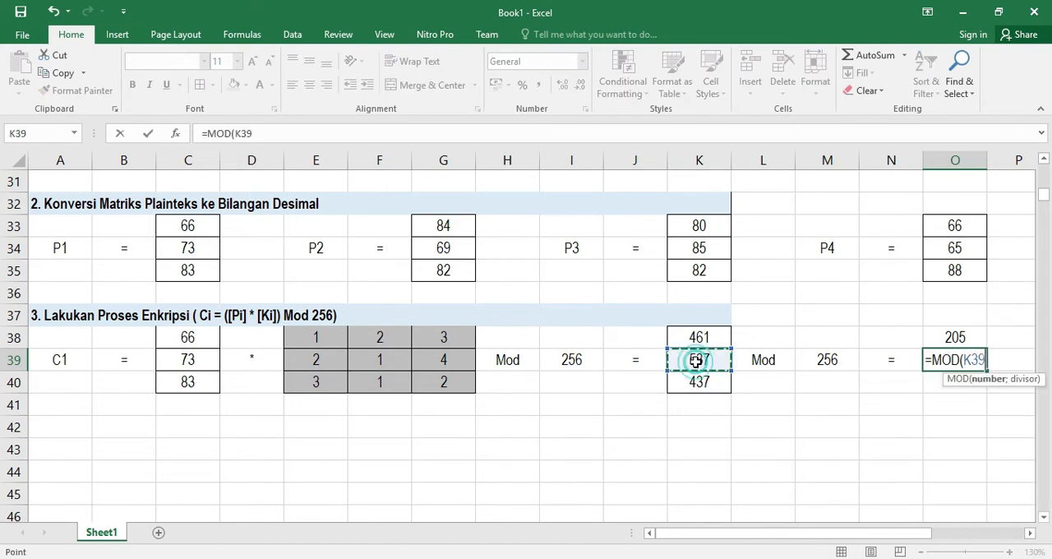
pyautogui.write(';')
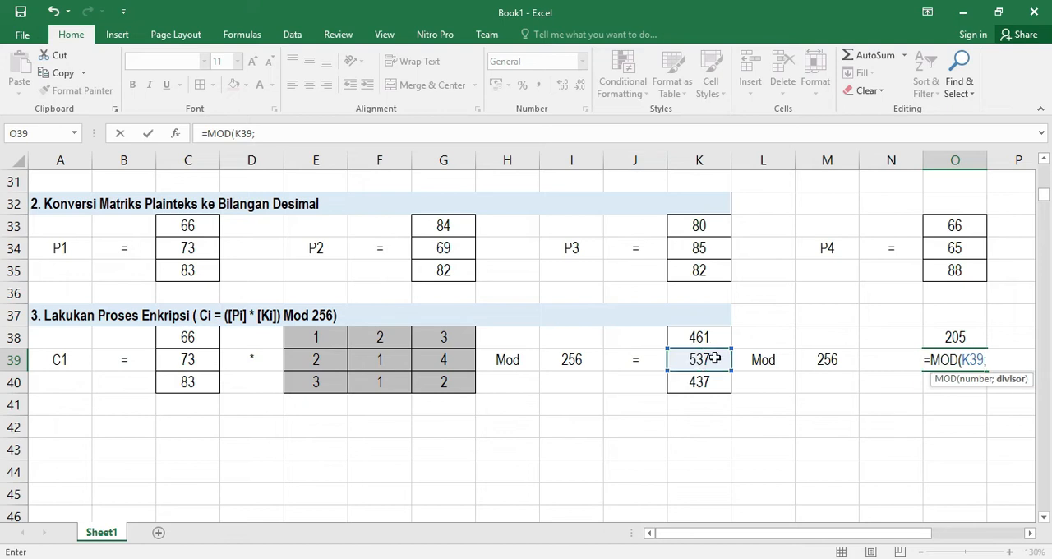
pyautogui.click(824, 359)
pyautogui.write(')')
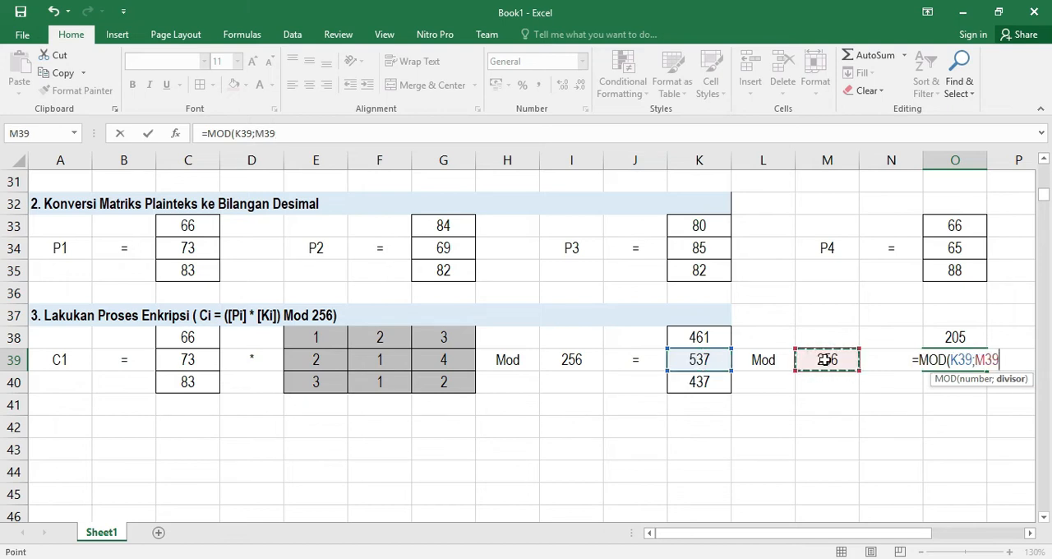
pyautogui.press('Return')
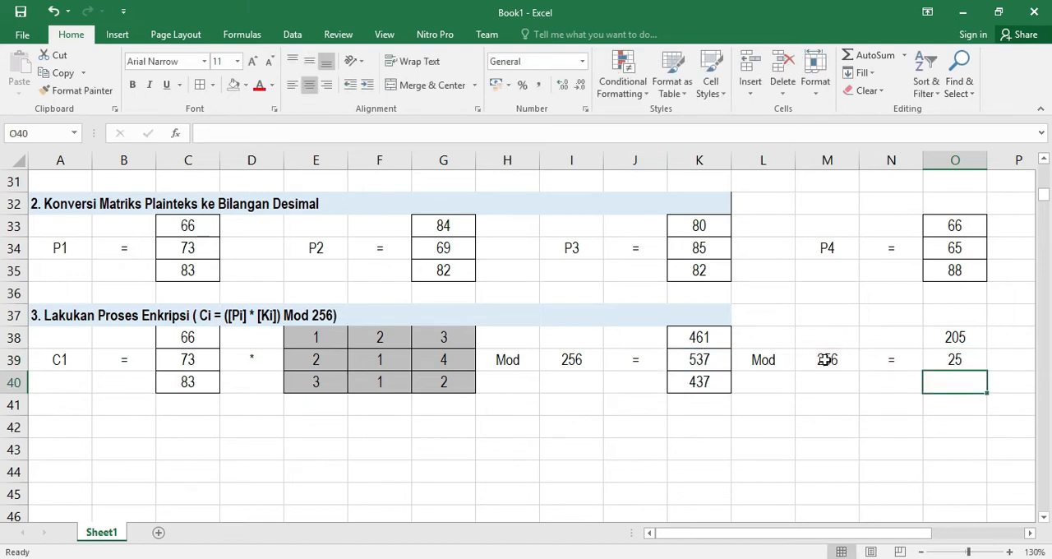
# Enter =MOD(K40;M39) in O40 to reduce the third result modulo 256
pyautogui.write('=')
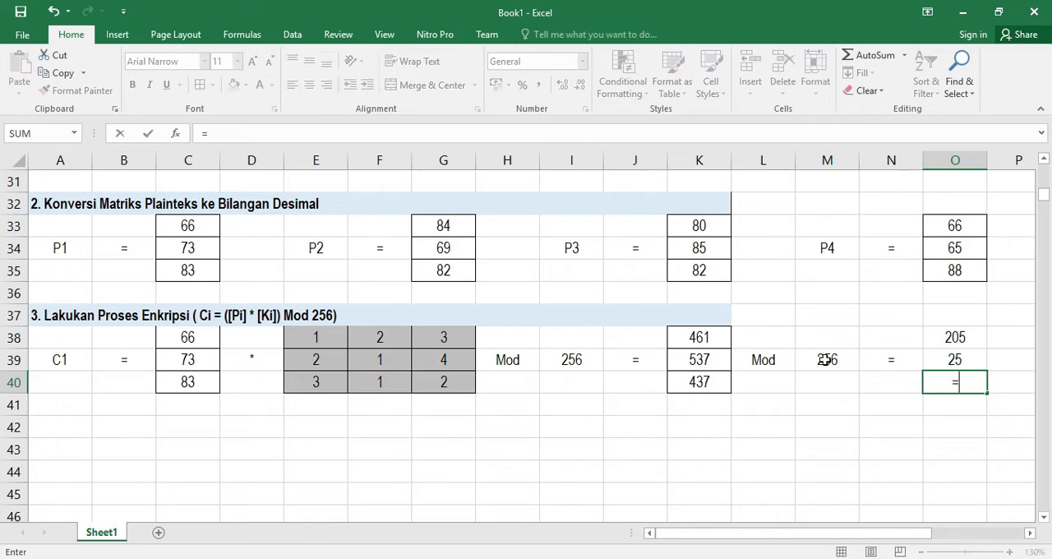
pyautogui.write('mod')
pyautogui.press('Tab')
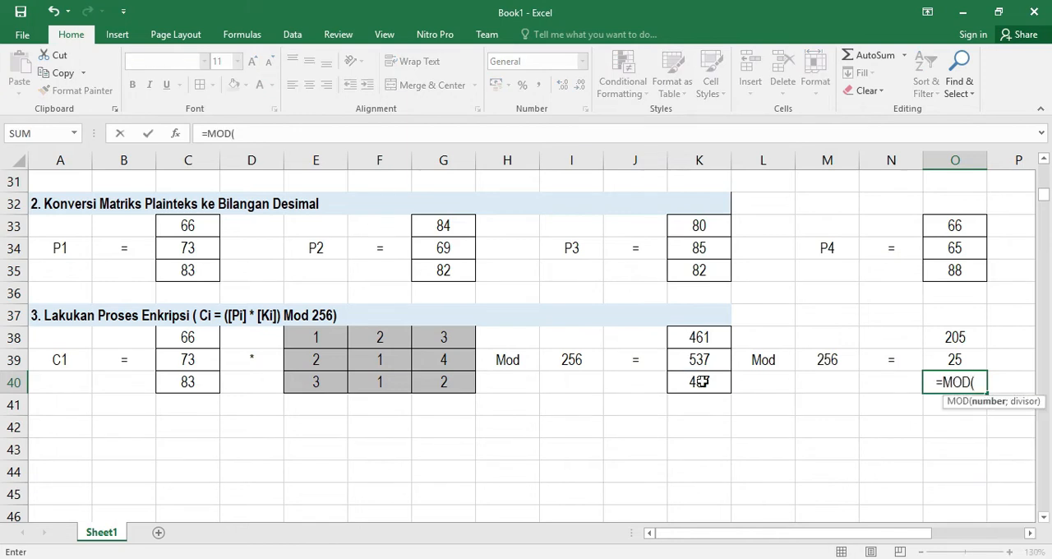
pyautogui.click(701, 381)
pyautogui.write(';')
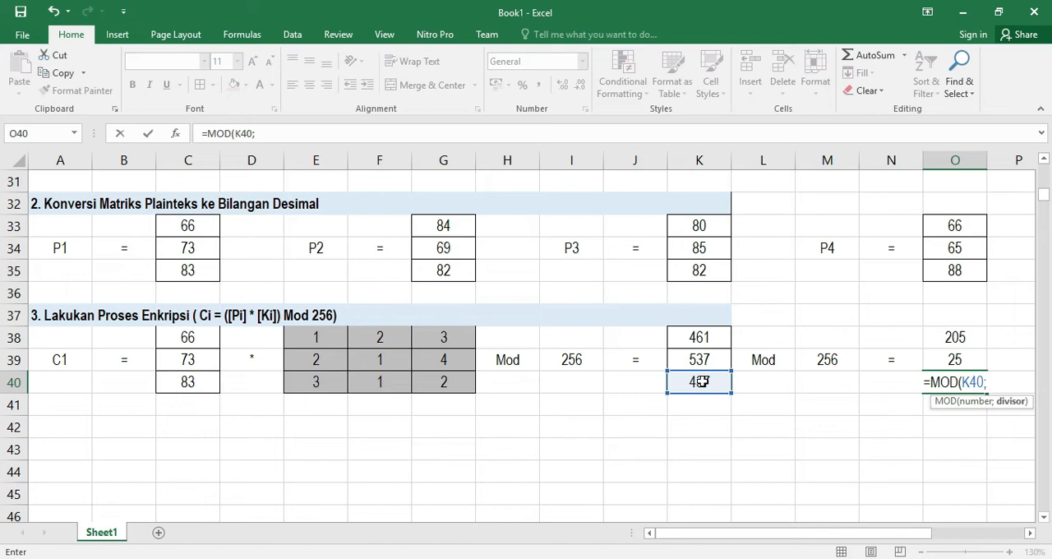
pyautogui.click(823, 360)
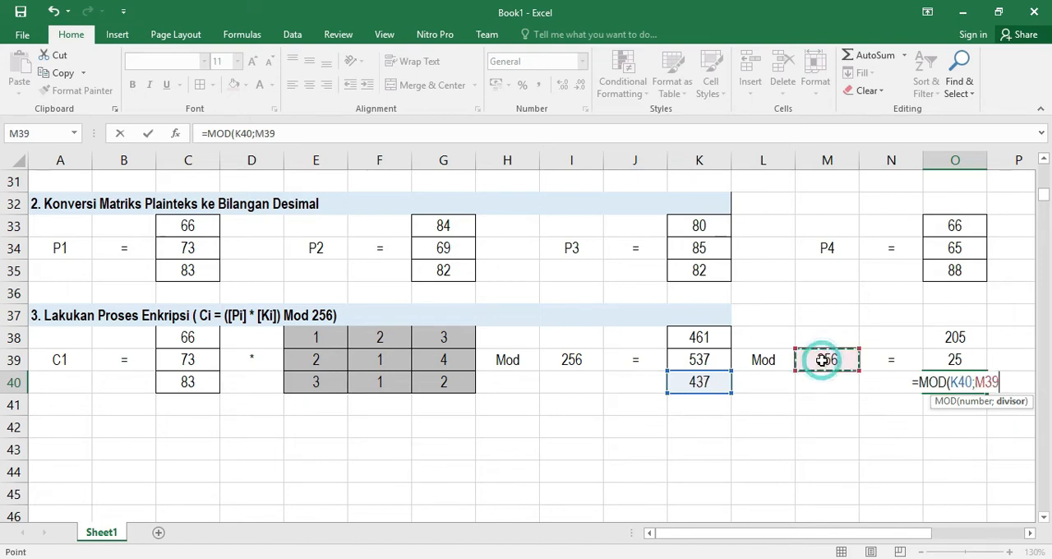
pyautogui.write(')')
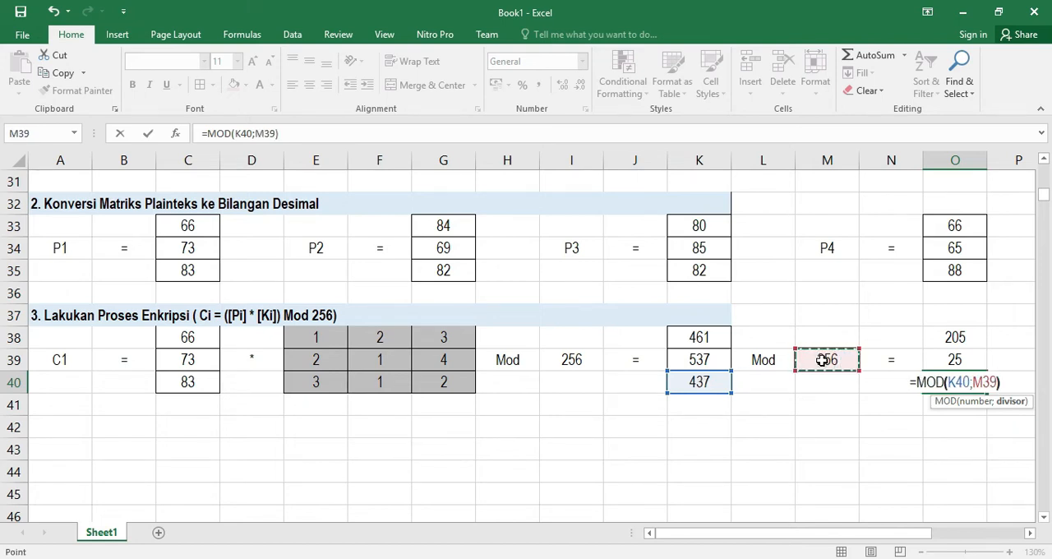
pyautogui.press('Return')
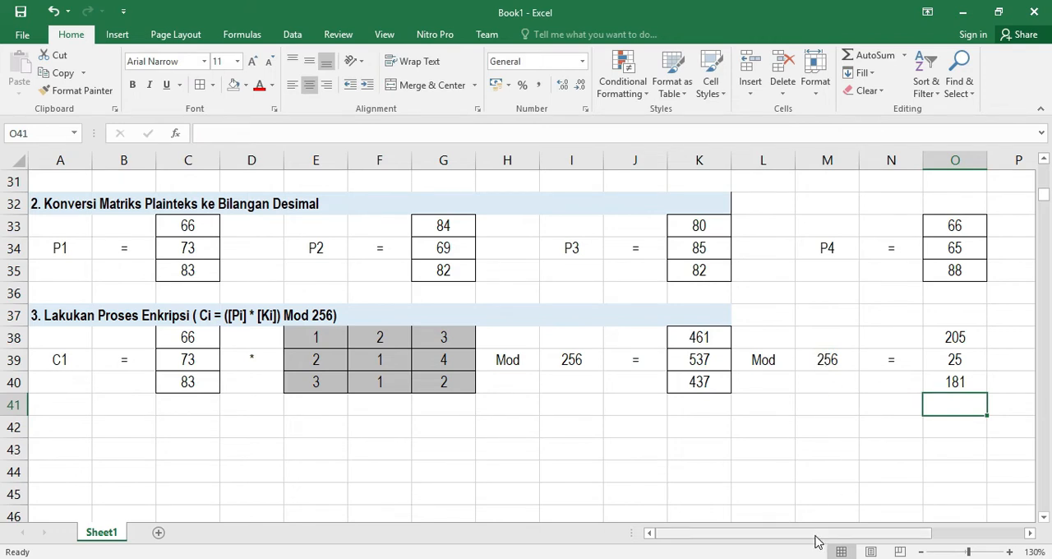
# Apply all borders to the reduced result cells O38:O40
pyautogui.moveTo(815, 535); pyautogui.dragTo(854, 539)
pyautogui.moveTo(833, 336); pyautogui.dragTo(829, 380)
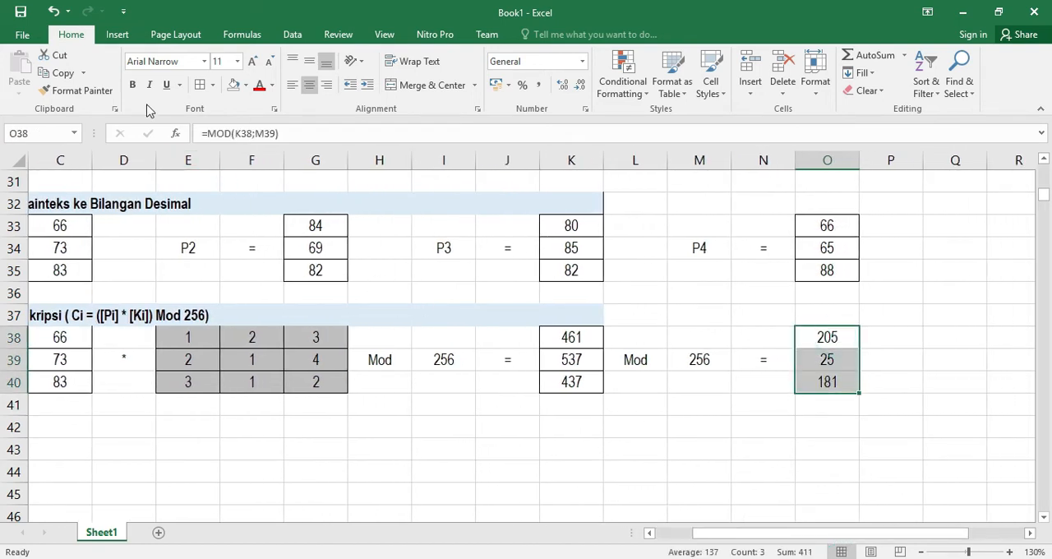
pyautogui.click(199, 87)
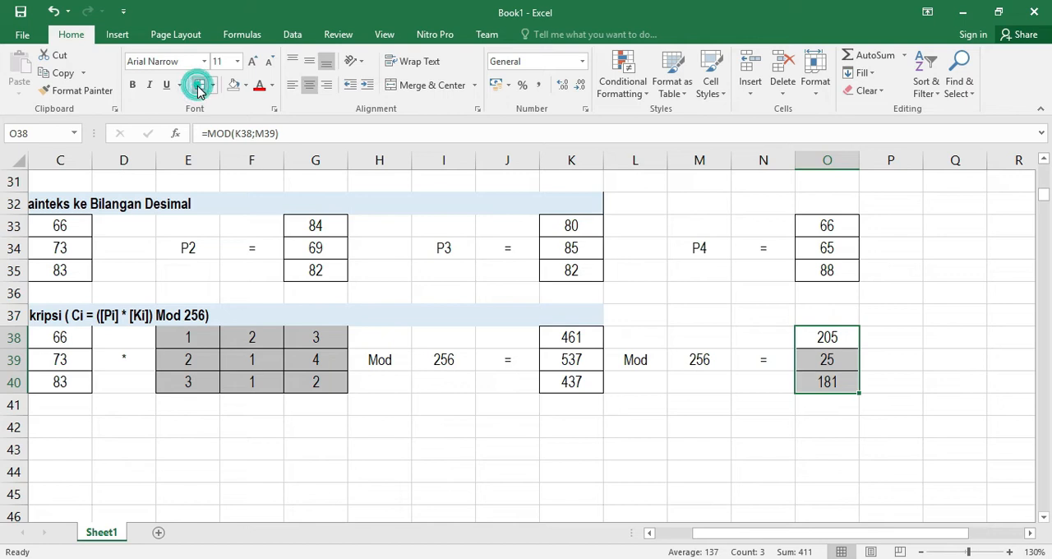
# Put an = label in P39 beside the reduced results
pyautogui.click(888, 362)
pyautogui.write('=')
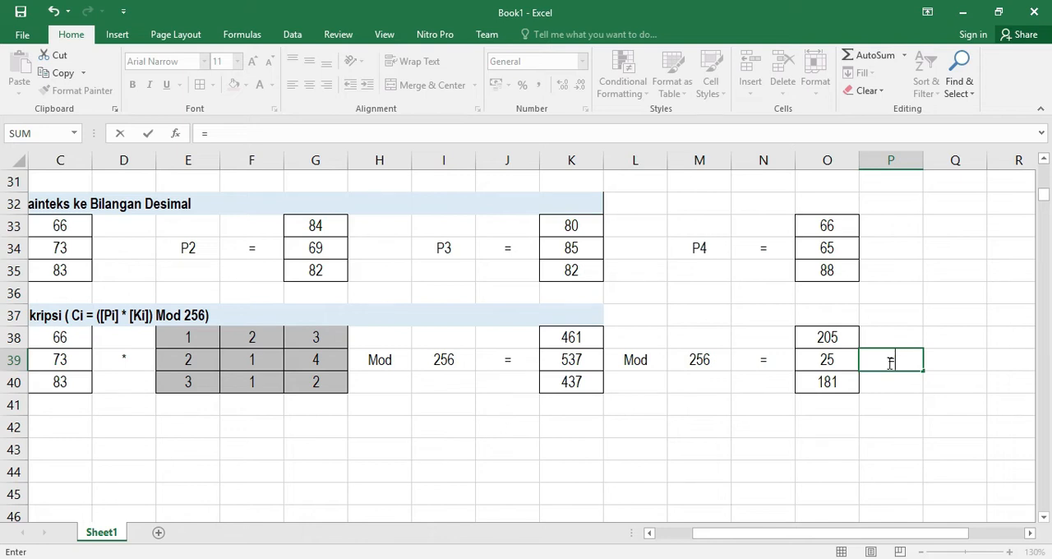
pyautogui.press('Right')
pyautogui.press('Left')
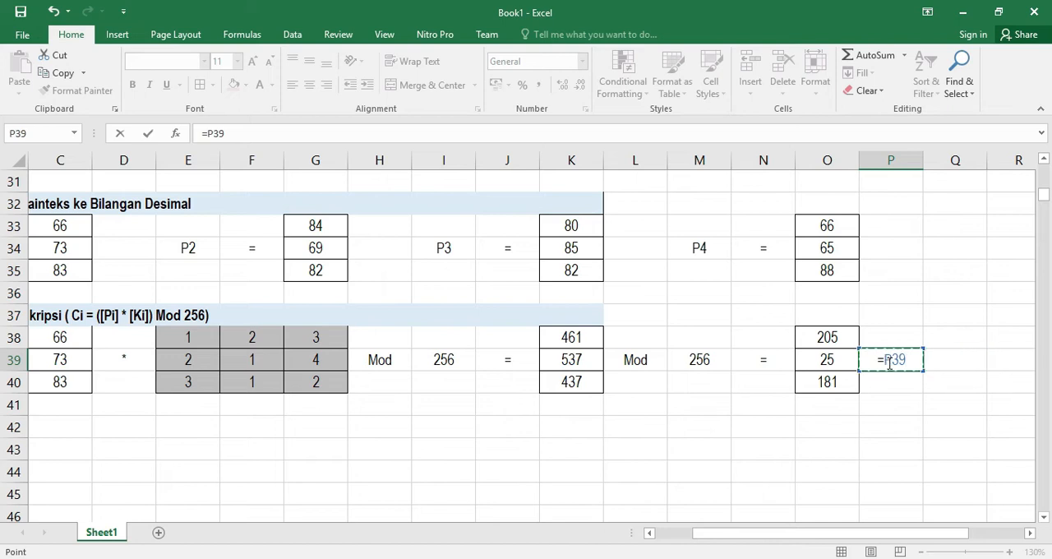
pyautogui.press('BackSpace')
pyautogui.press('BackSpace')
pyautogui.press('BackSpace')
pyautogui.press('Escape')
# Enter =CHAR(O38) in Q38 to convert the first reduced value into a character
pyautogui.click(950, 337)
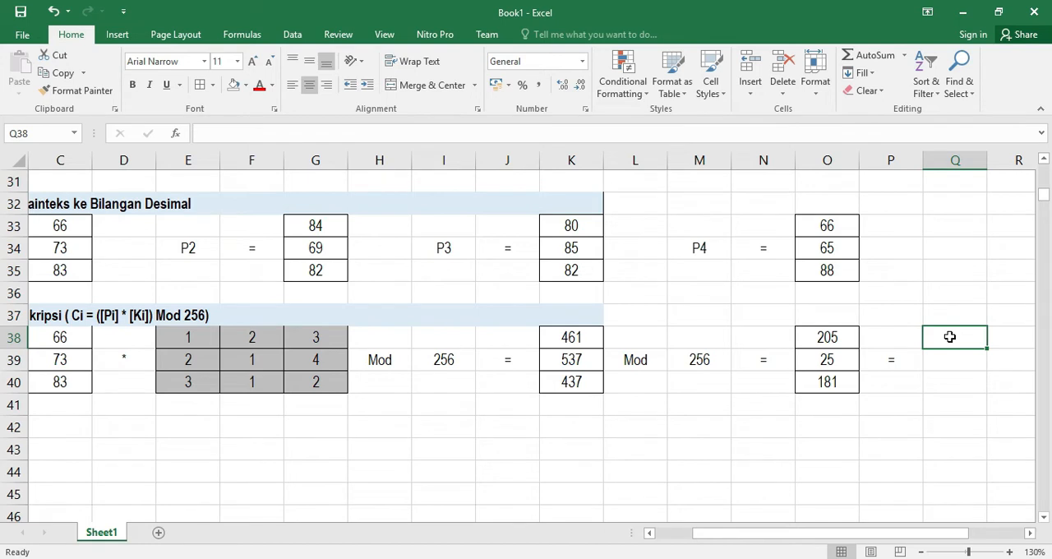
pyautogui.write('=as')
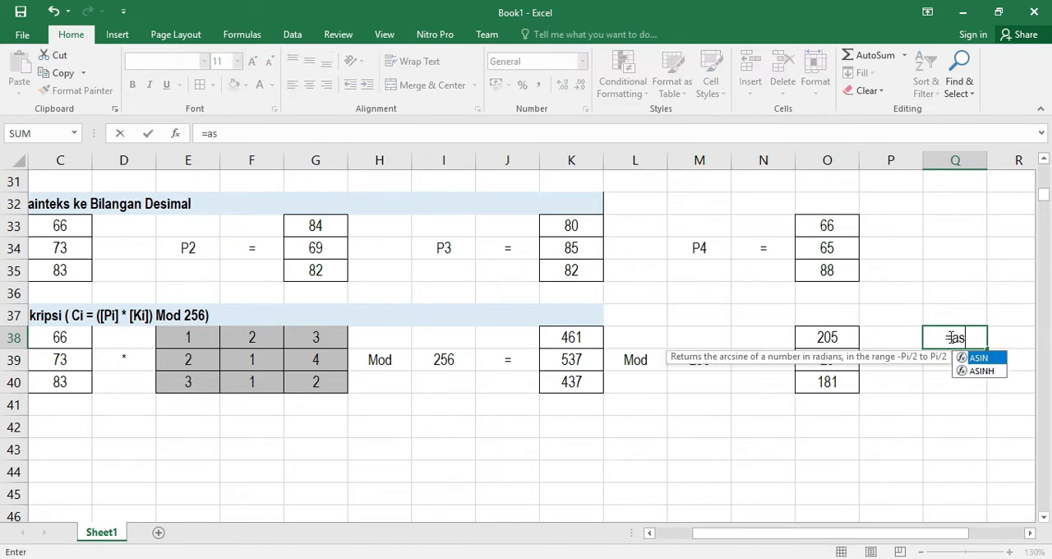
pyautogui.press('BackSpace')
pyautogui.press('BackSpace')
pyautogui.write('xh')
pyautogui.press('BackSpace')
pyautogui.press('BackSpace')
pyautogui.write('ch')
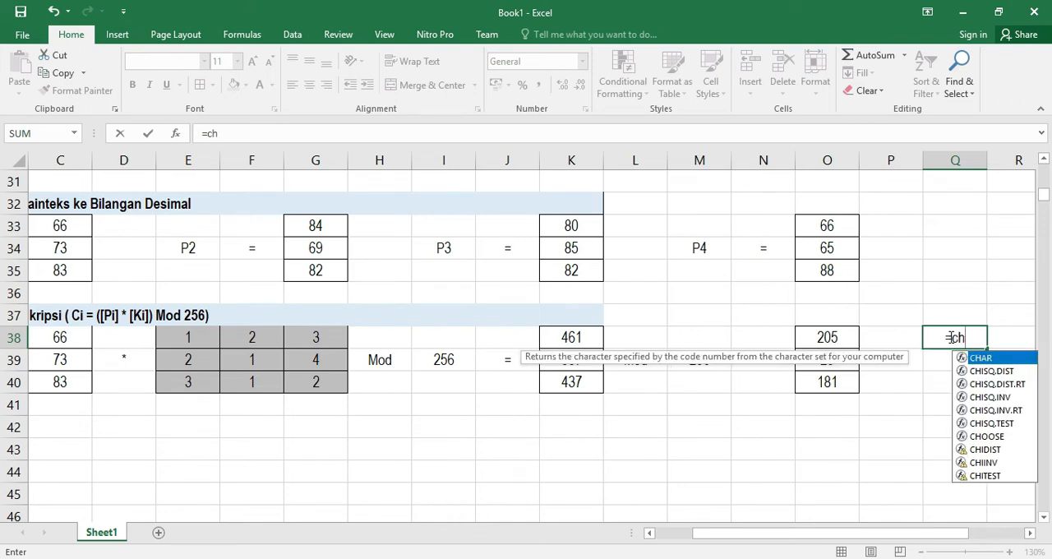
pyautogui.press('Tab')
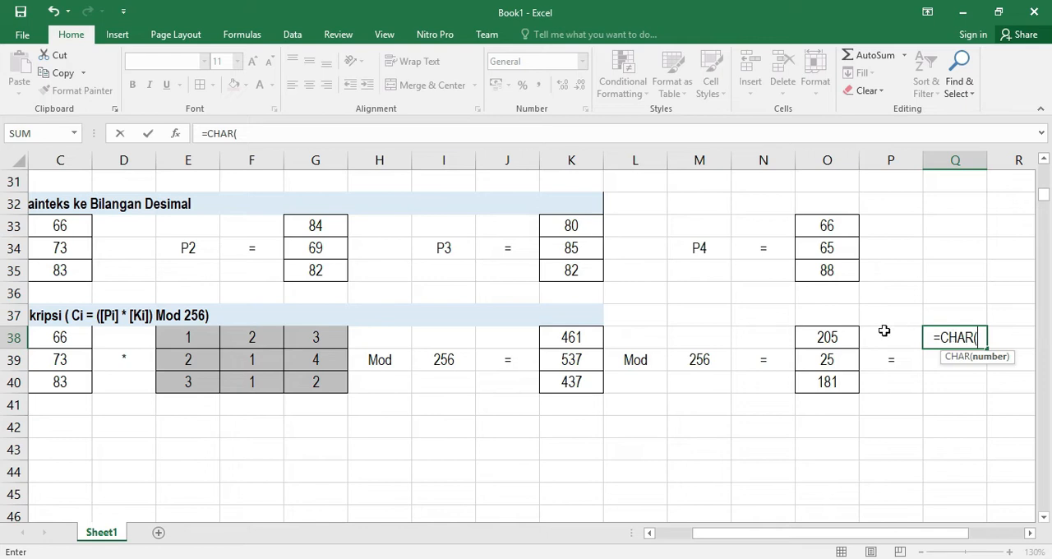
pyautogui.click(831, 338)
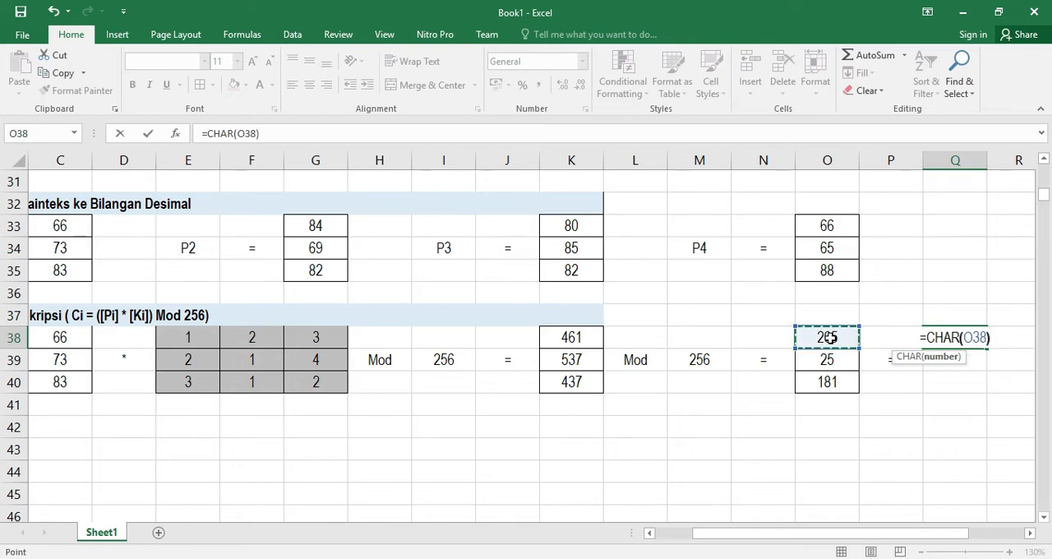
pyautogui.press('Return')
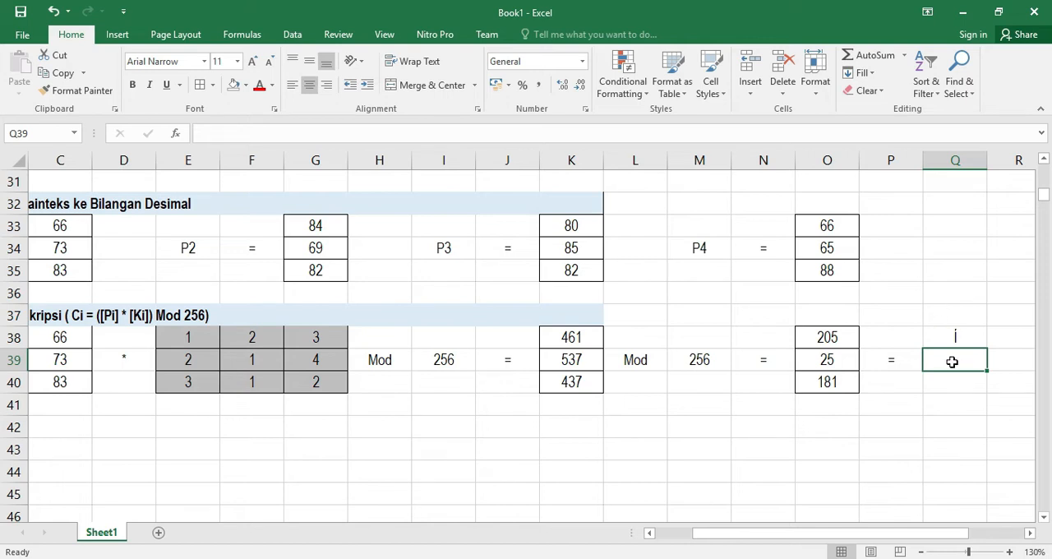
# Enter =CHAR(O39) in Q39 for the second character
pyautogui.write('=cha')
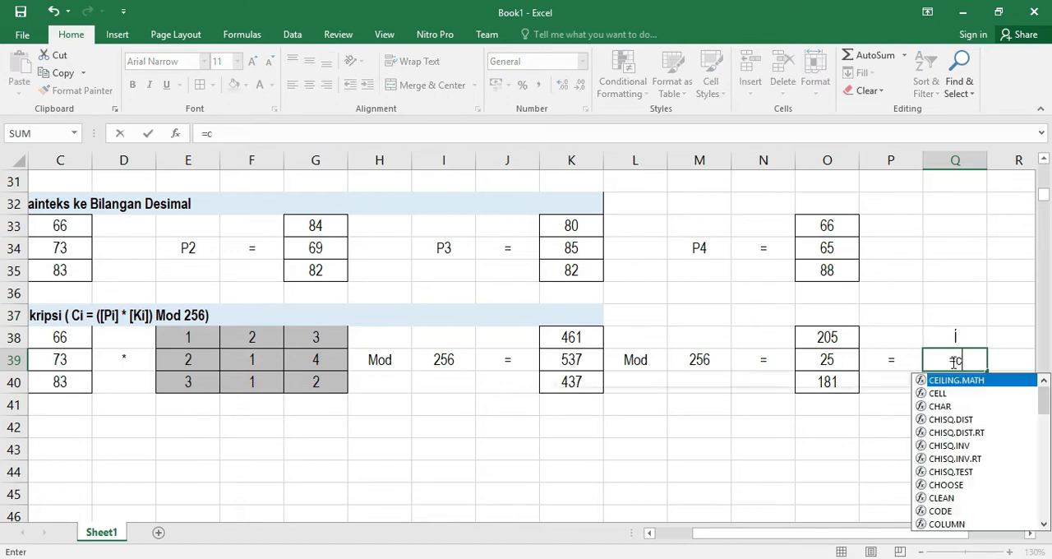
pyautogui.press('Tab')
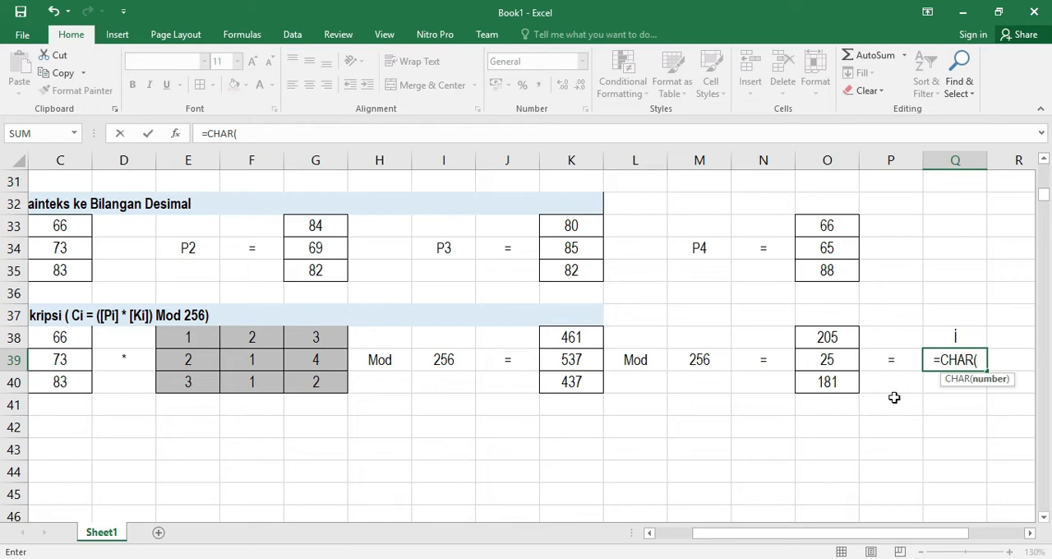
pyautogui.click(826, 360)
pyautogui.write(')')
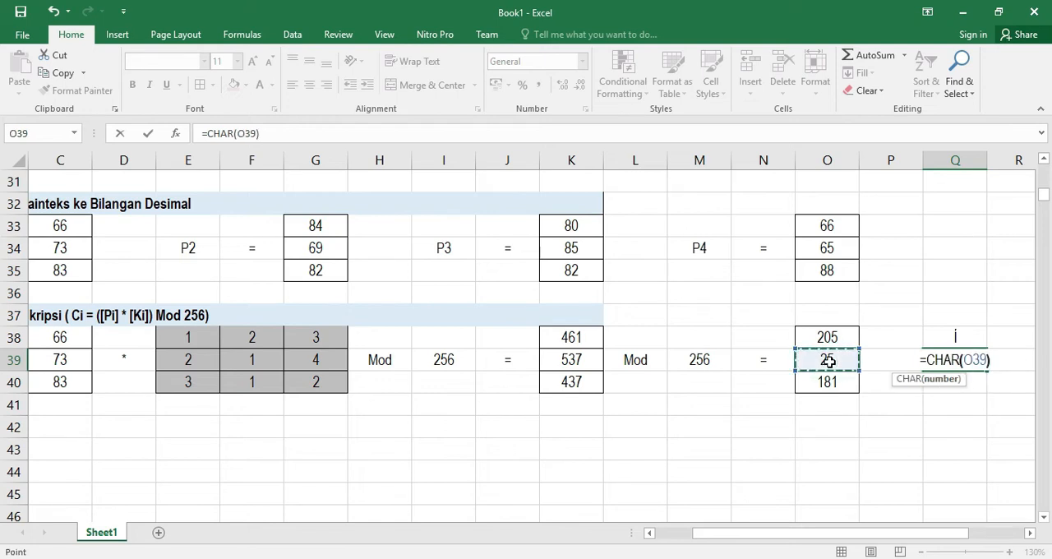
pyautogui.press('Return')
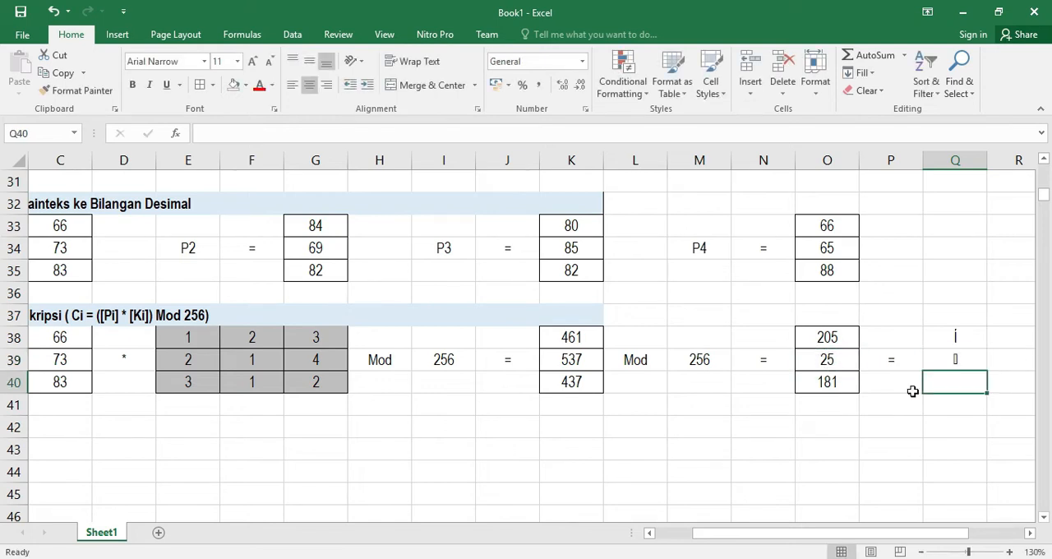
# Enter =CHAR(O40) in Q40 for the third character
pyautogui.write('=cj')
pyautogui.press('BackSpace')
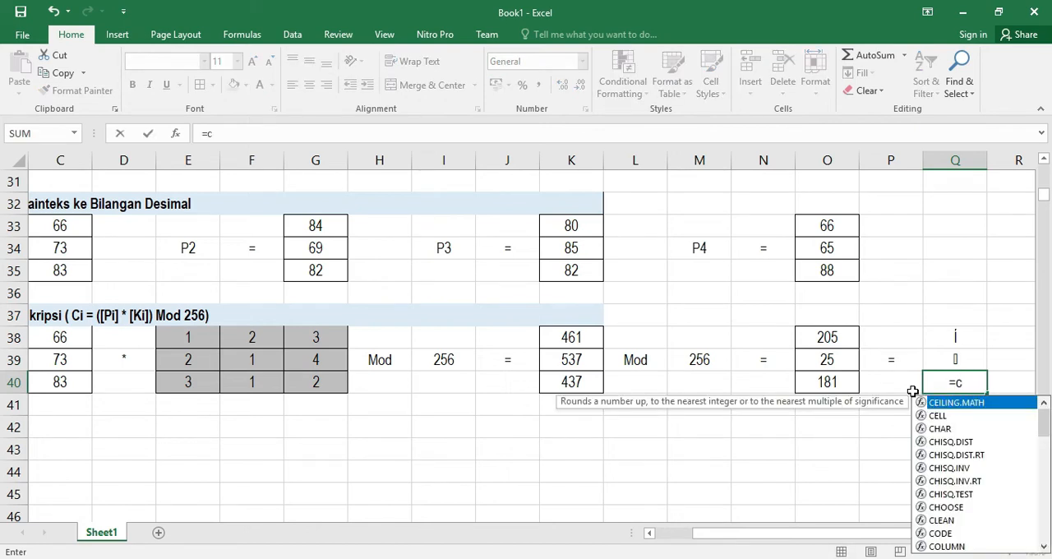
pyautogui.write('h')
pyautogui.press('Tab')
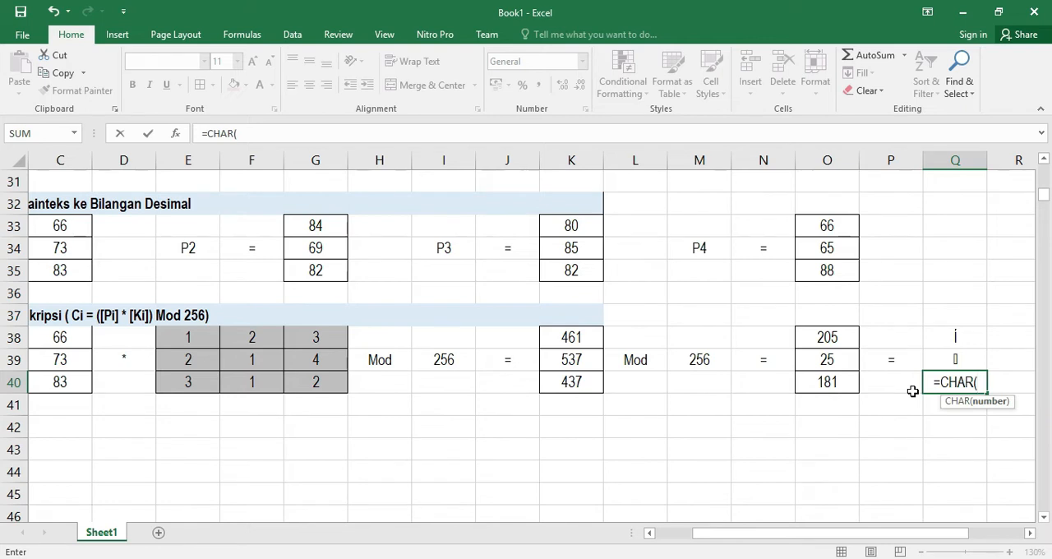
pyautogui.click(827, 382)
pyautogui.write(')')
pyautogui.press('Return')
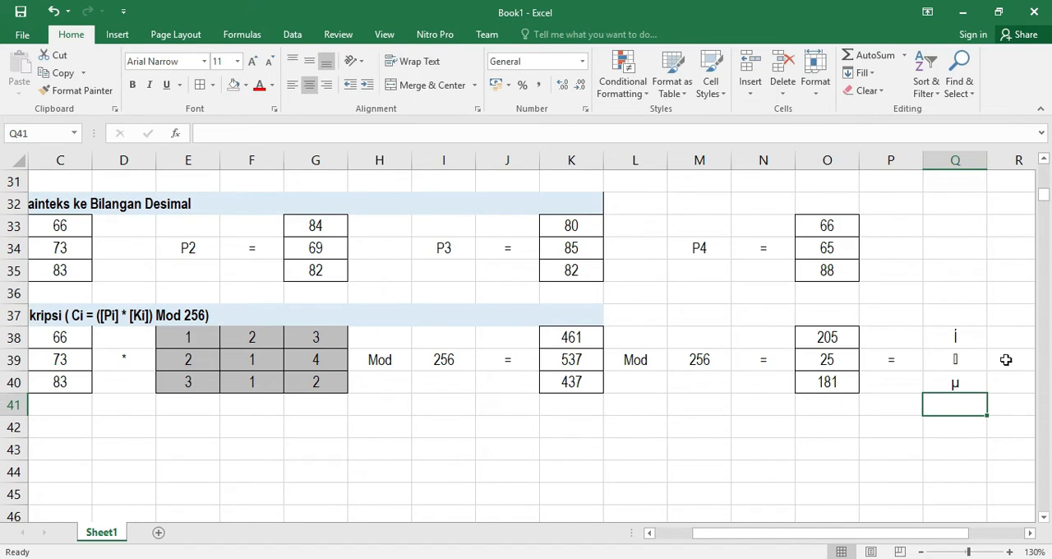
# Open the Symbol dialog and look up the character for ASCII decimal code 25
pyautogui.moveTo(955, 336); pyautogui.dragTo(958, 378)
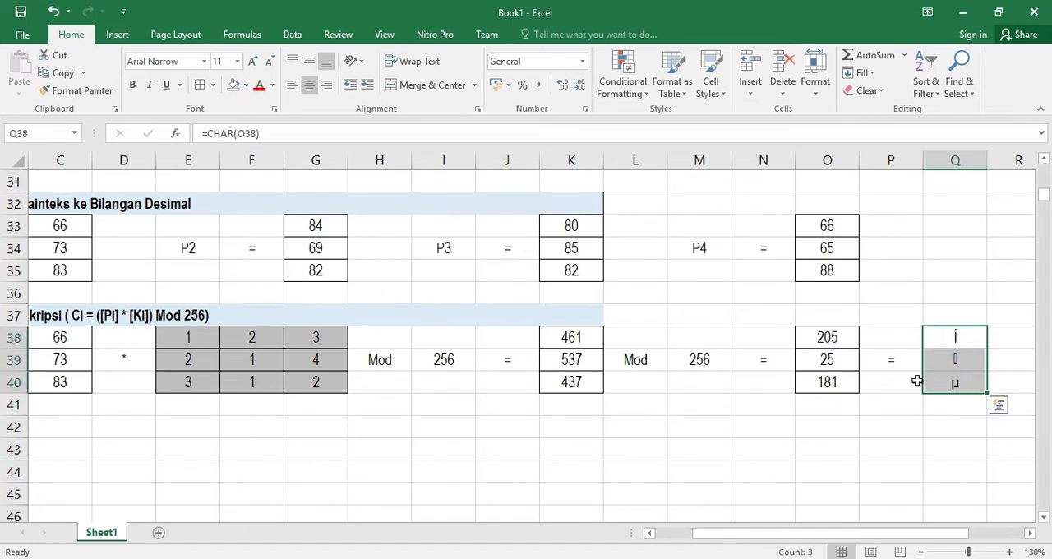
pyautogui.click(118, 37)
pyautogui.click(947, 76)
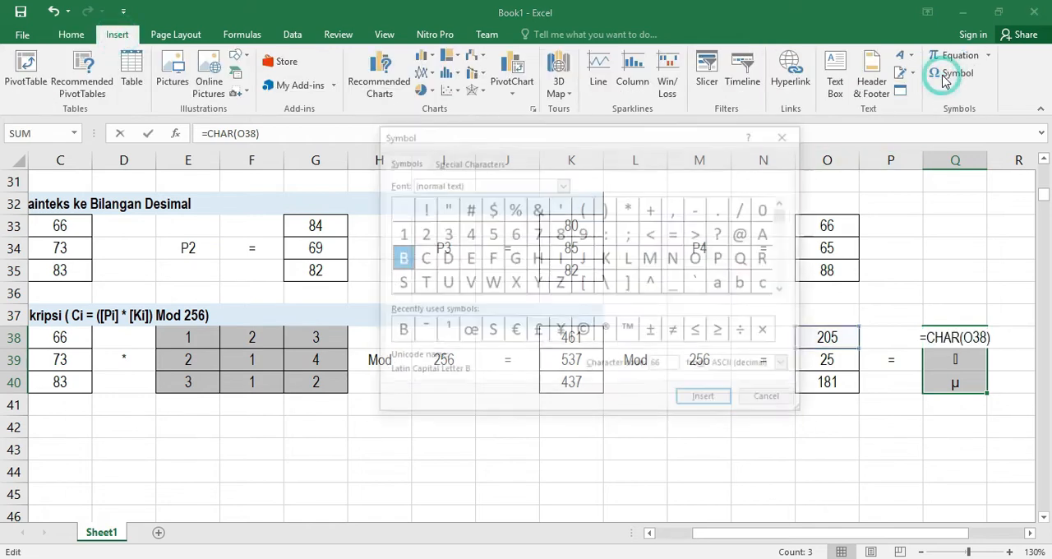
pyautogui.moveTo(667, 138); pyautogui.dragTo(538, 155)
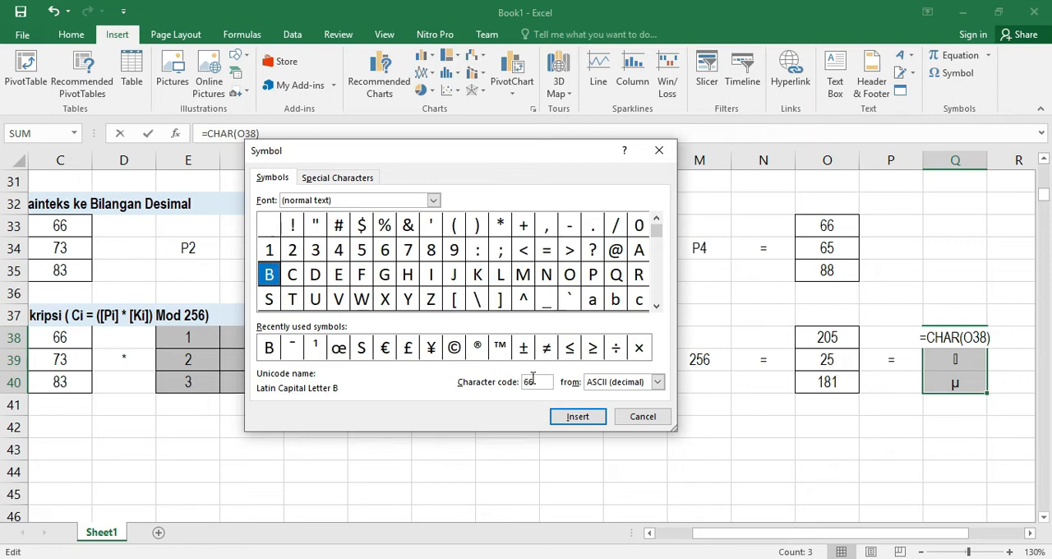
pyautogui.moveTo(542, 383); pyautogui.dragTo(512, 384)
pyautogui.write('25')
pyautogui.press('Return')
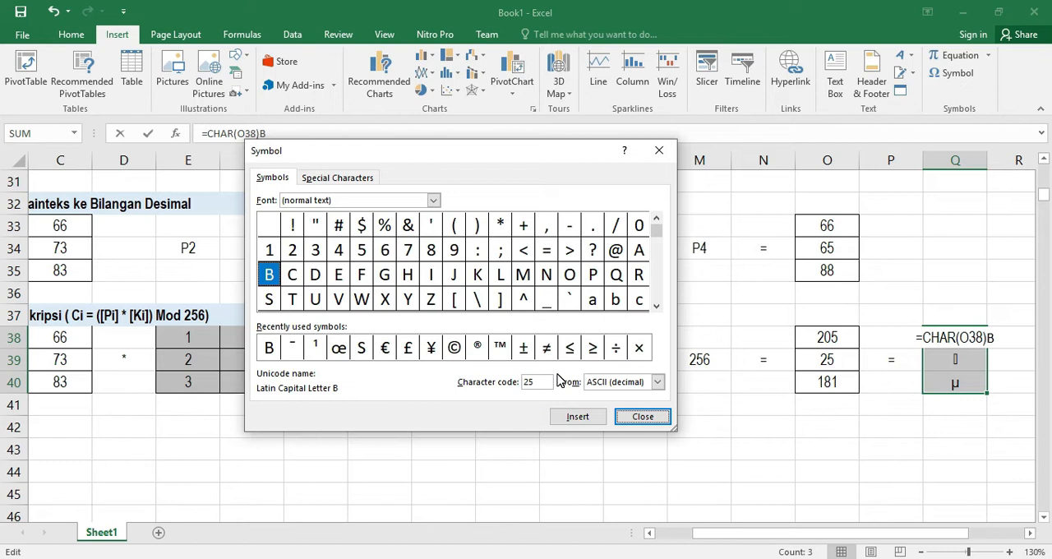
pyautogui.click(543, 380)
pyautogui.write('2')
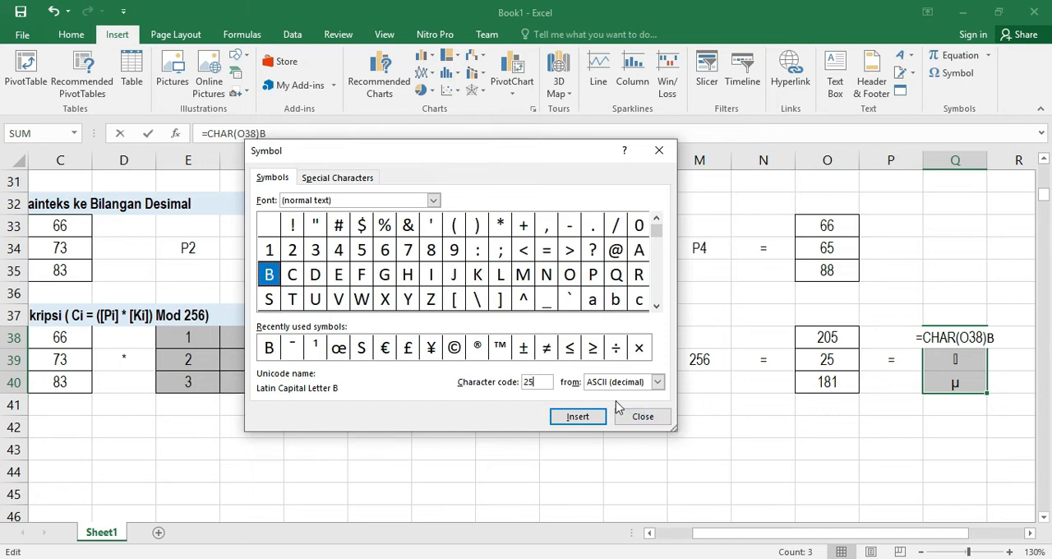
pyautogui.click(542, 382)
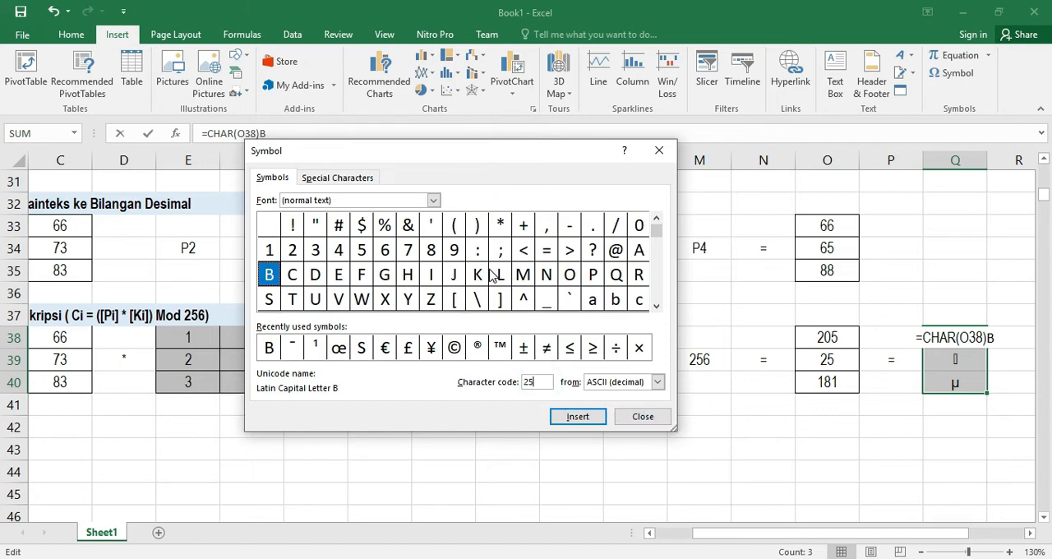
# Look up the characters for ASCII decimal codes 2 and 78 in the Symbol dialog
pyautogui.click(656, 303)
pyautogui.click(658, 220)
pyautogui.moveTo(540, 386); pyautogui.dragTo(519, 388)
pyautogui.write('2')
pyautogui.moveTo(546, 384); pyautogui.dragTo(494, 387)
pyautogui.write('78')
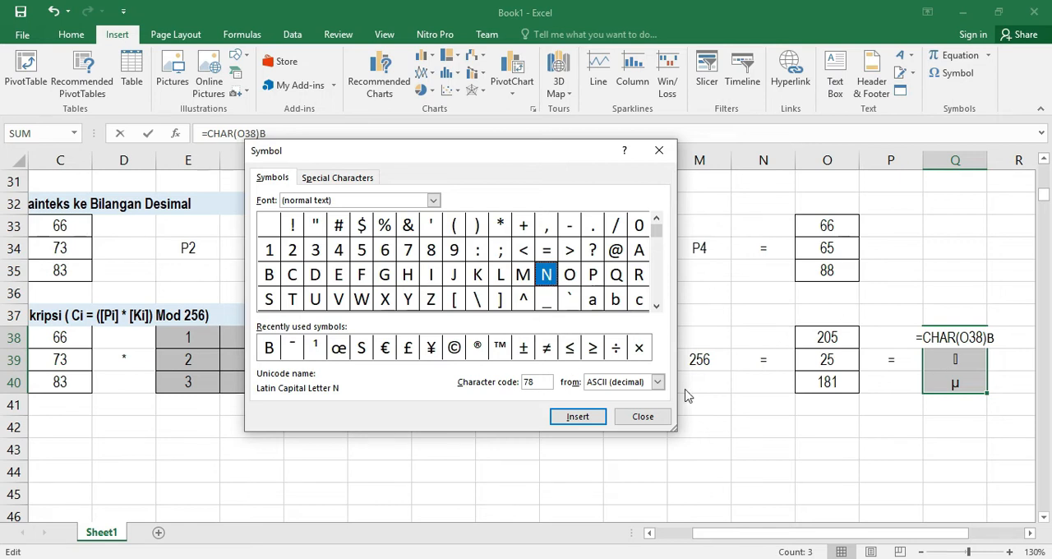
# Close the Symbol dialog and remove the stray trailing B from Q38's formula, restoring =CHAR(O38)
pyautogui.click(643, 416)
pyautogui.press('Return')
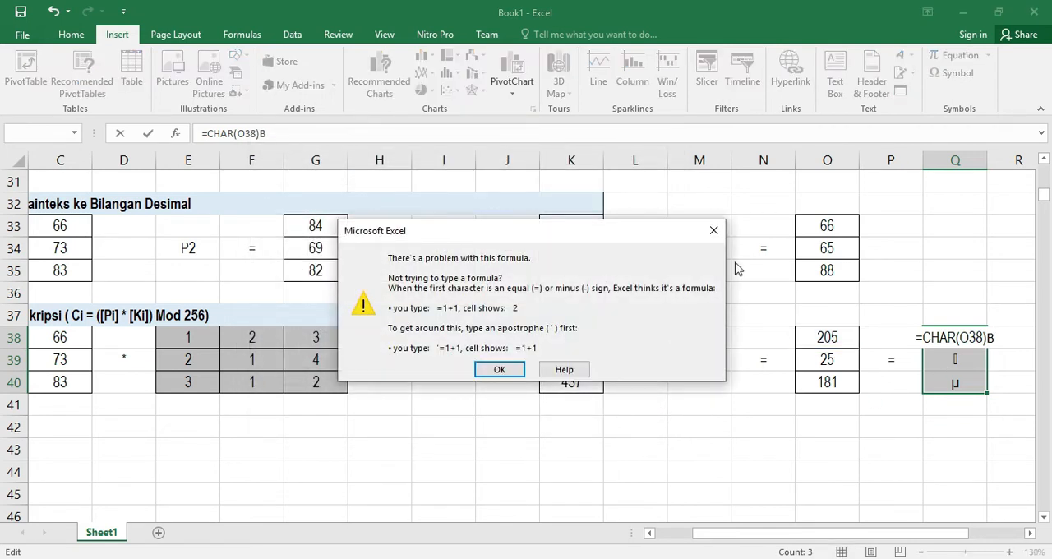
pyautogui.click(714, 231)
pyautogui.click(941, 337)
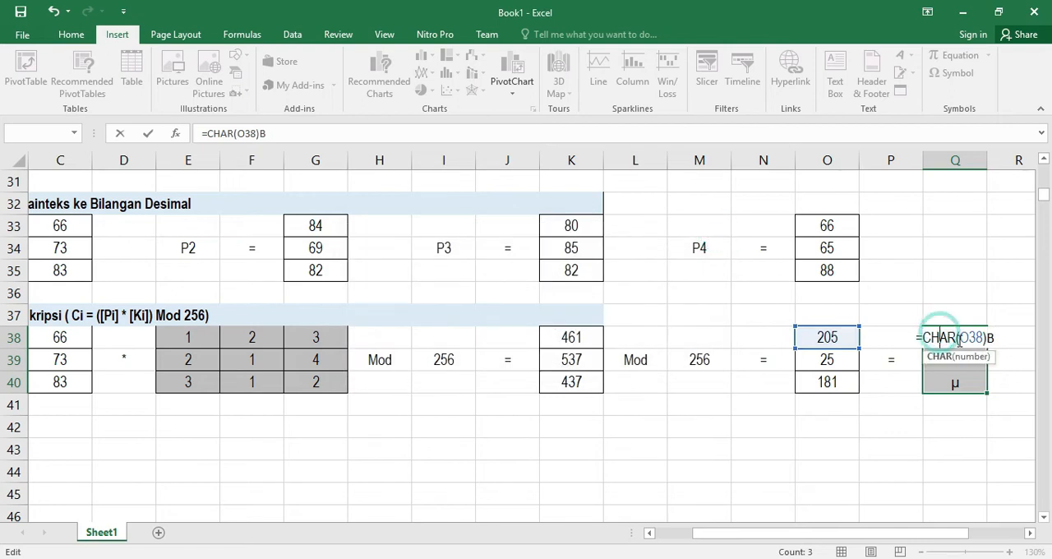
pyautogui.click(996, 337)
pyautogui.click(321, 132)
pyautogui.press('BackSpace')
pyautogui.press('Return')
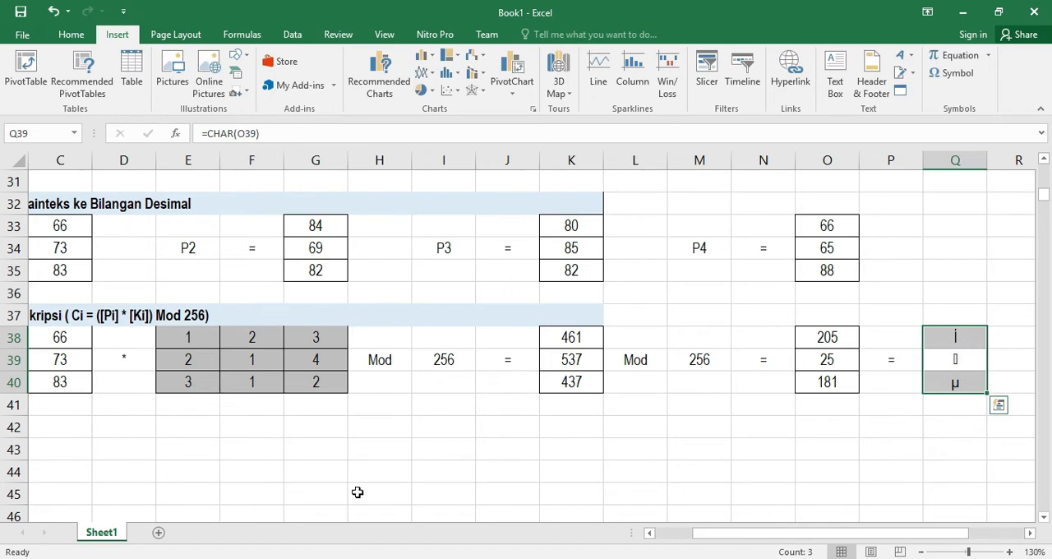
# Copy the C1 encryption block in rows 38–40 and paste it starting at A42
pyautogui.moveTo(765, 533); pyautogui.dragTo(646, 533)
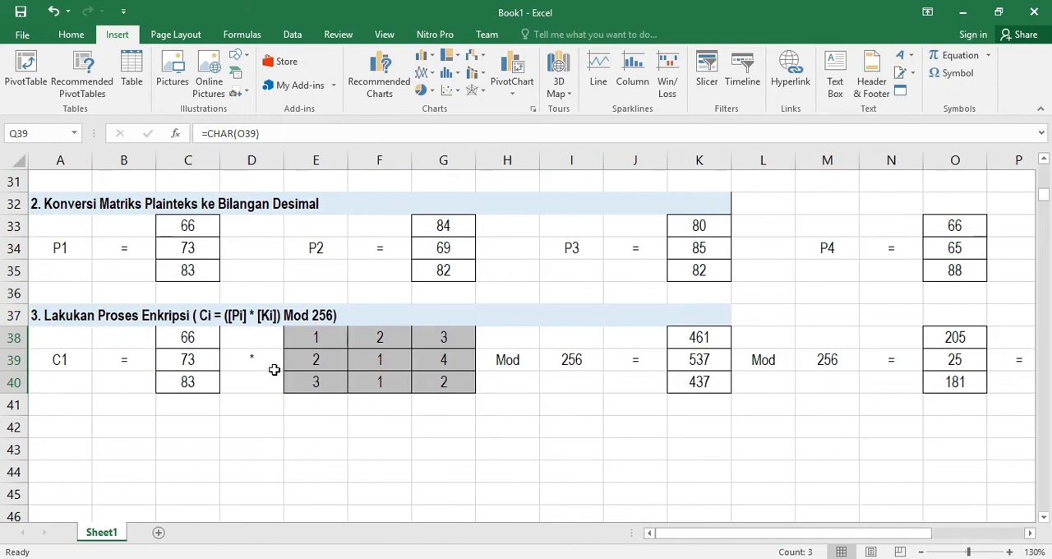
pyautogui.moveTo(49, 333); pyautogui.dragTo(893, 386)
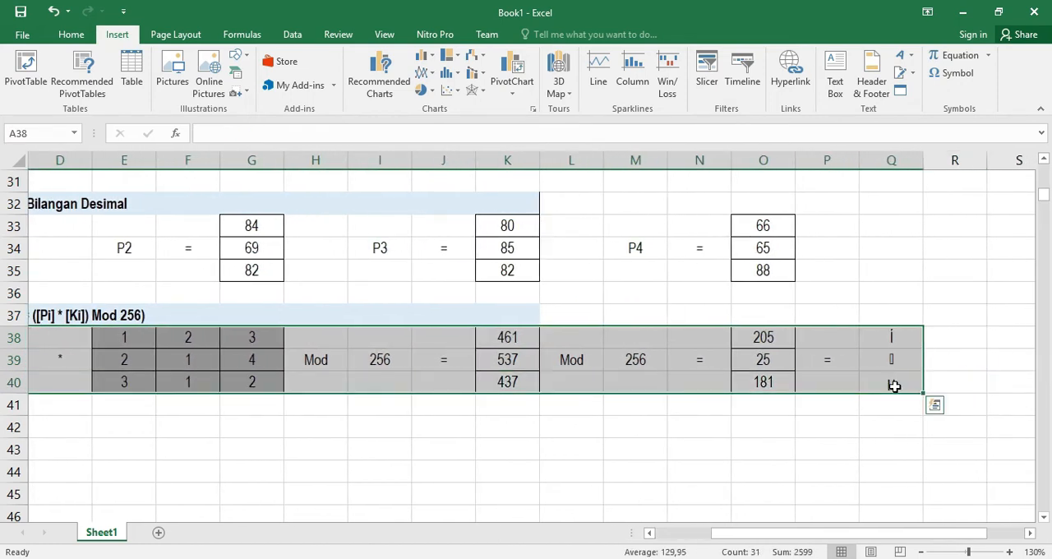
pyautogui.hotkey('ctrl', 'c')
pyautogui.moveTo(780, 539); pyautogui.dragTo(506, 530)
pyautogui.click(69, 427)
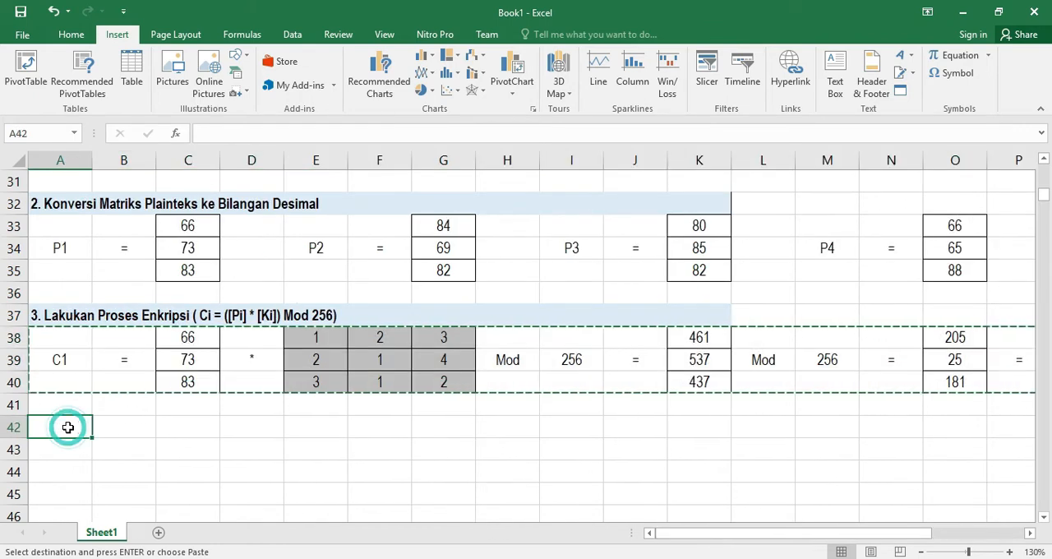
pyautogui.hotkey('ctrl', 'v')
# Relabel the pasted block's name in A43 as C2
pyautogui.click(70, 449)
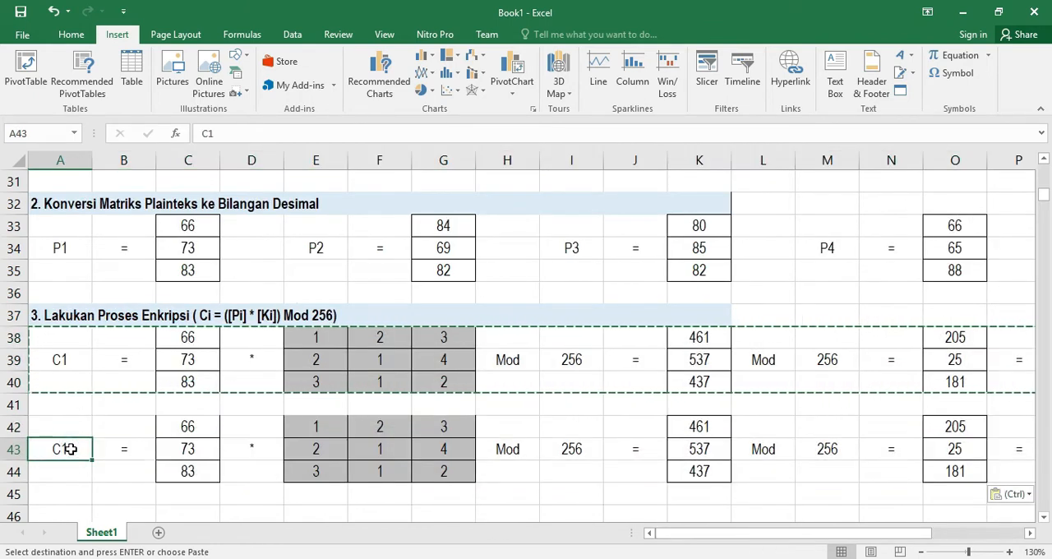
pyautogui.press('Escape')
pyautogui.press('BackSpace')
pyautogui.write('2')
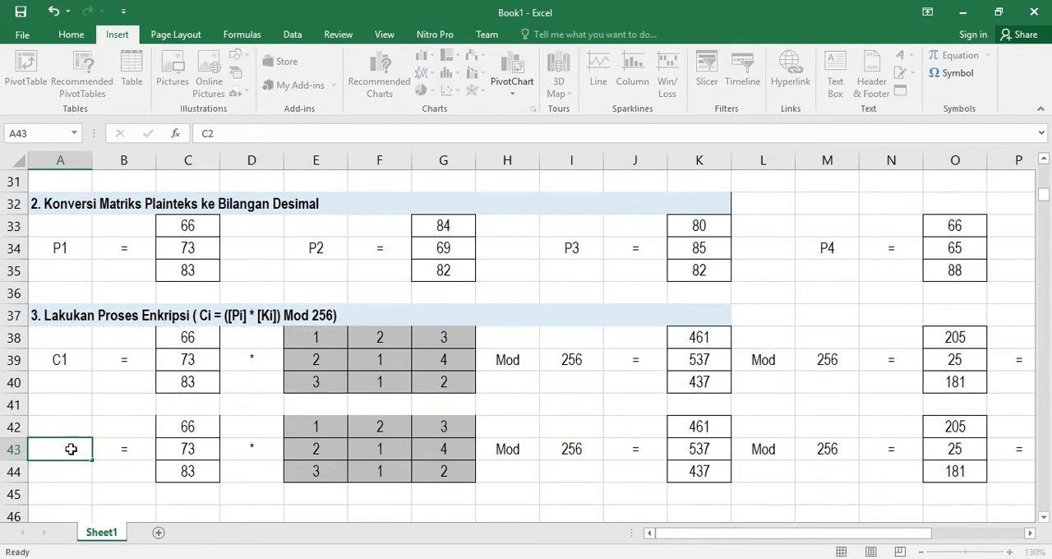
pyautogui.press('Return')
# Copy P2's values from G33:G35 into the C2 plaintext cells C42:C44
pyautogui.moveTo(435, 223); pyautogui.dragTo(443, 269)
pyautogui.hotkey('ctrl', 'c')
pyautogui.moveTo(181, 423); pyautogui.dragTo(188, 471)
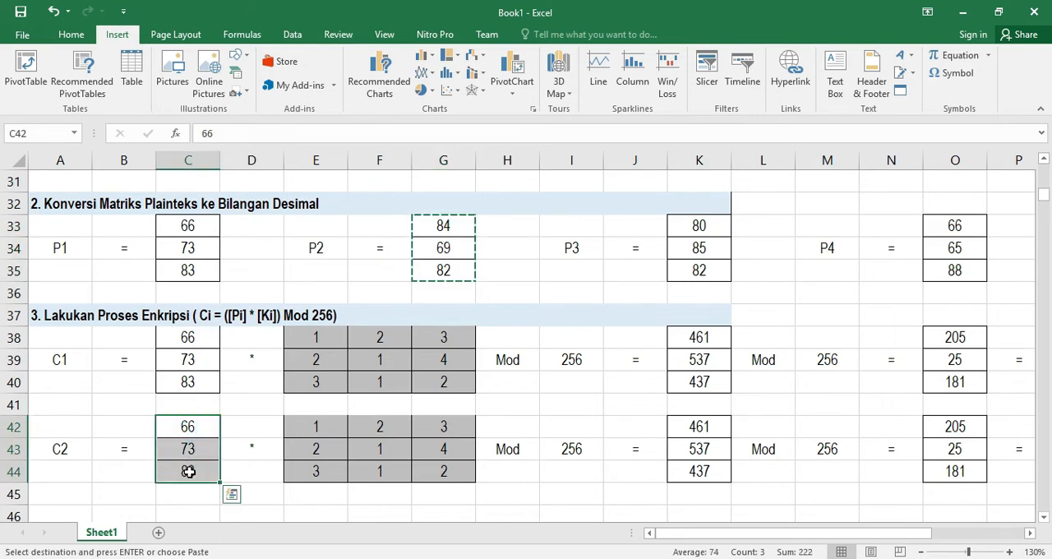
pyautogui.hotkey('ctrl', 'v')
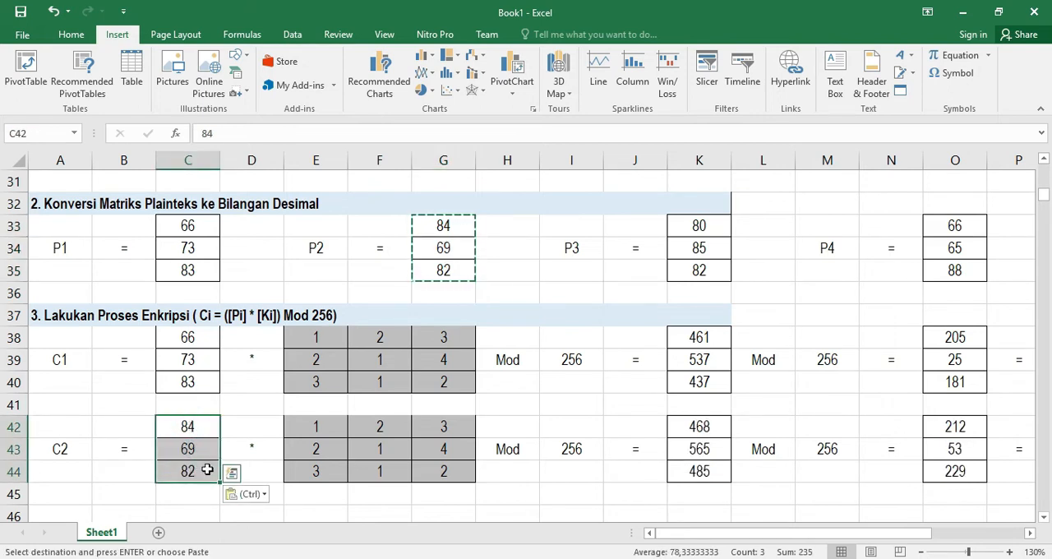
pyautogui.moveTo(717, 538); pyautogui.dragTo(776, 537)
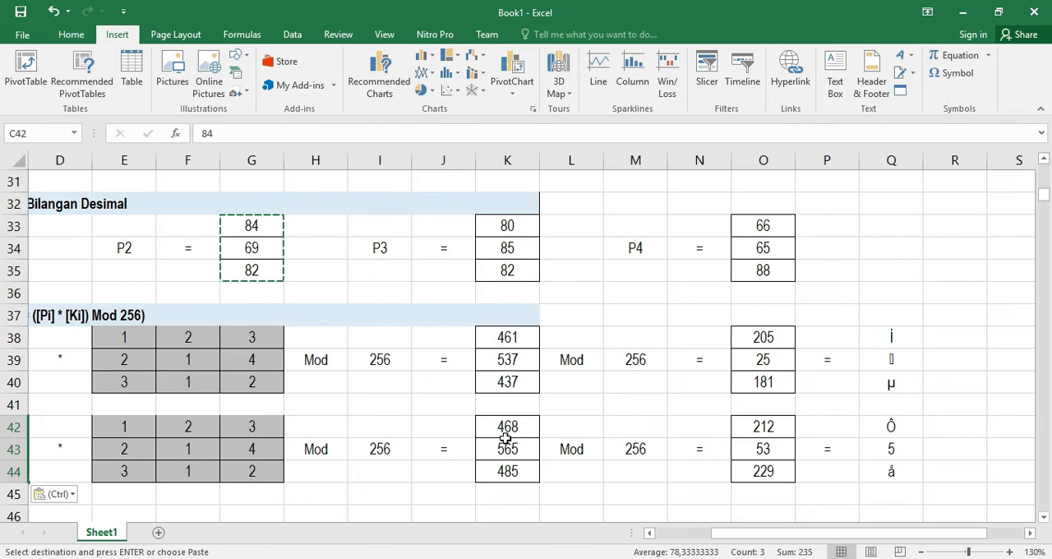
pyautogui.moveTo(785, 539); pyautogui.dragTo(731, 542)
pyautogui.scroll(-1, 346, 469)
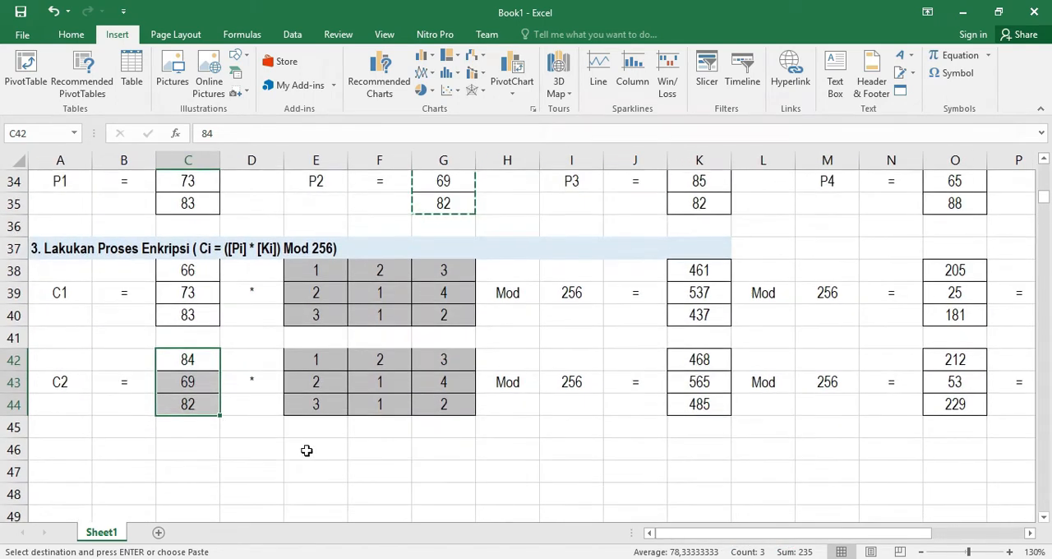
pyautogui.scroll(-1, 306, 451)
pyautogui.click(59, 380)
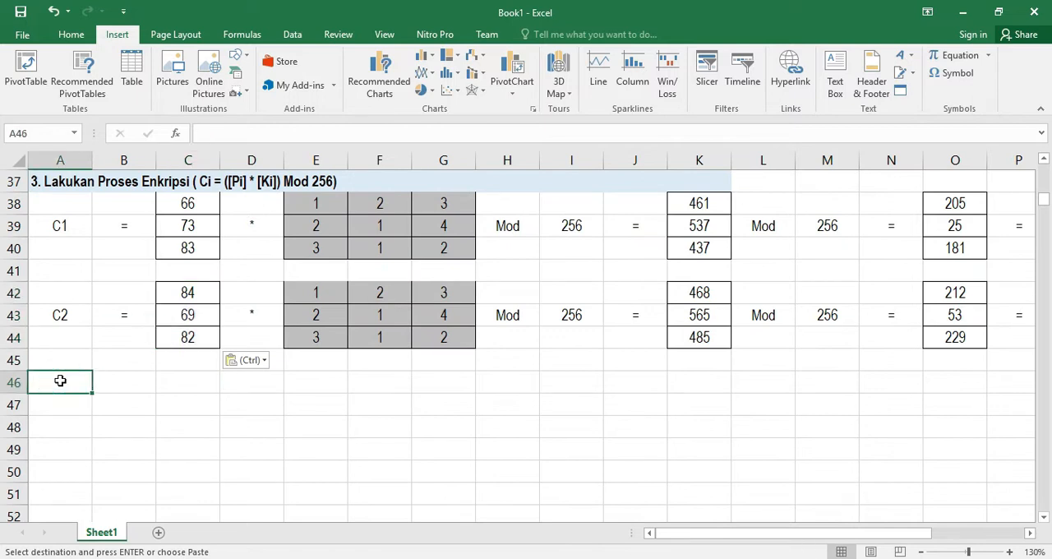
pyautogui.hotkey('ctrl', 'v')
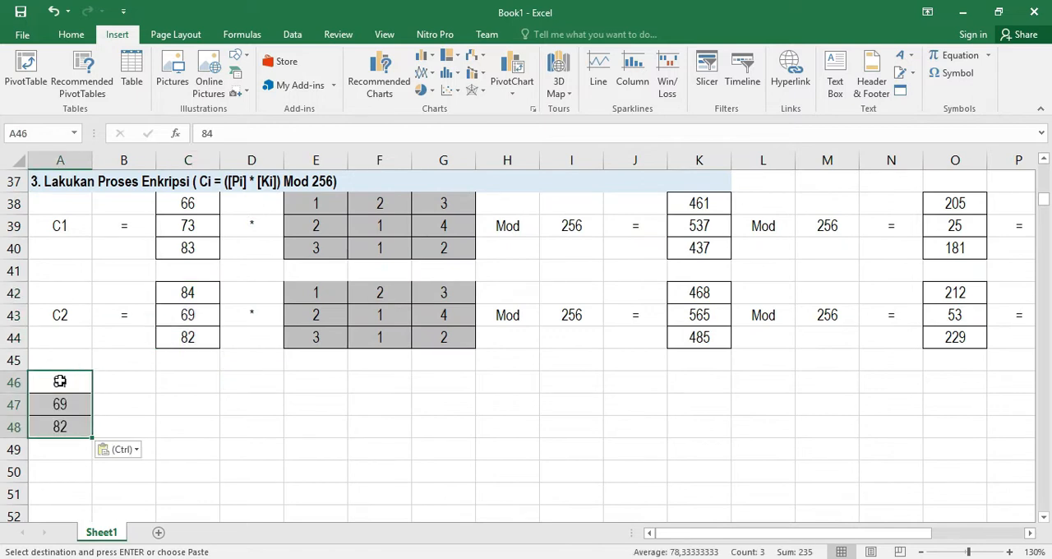
pyautogui.hotkey('ctrl', 'z')
# Copy the C2 encryption block in rows 42–44 and paste it starting at A46
pyautogui.moveTo(37, 290); pyautogui.dragTo(962, 339)
pyautogui.hotkey('ctrl', 'c')
pyautogui.moveTo(729, 533); pyautogui.dragTo(723, 531)
pyautogui.click(60, 381)
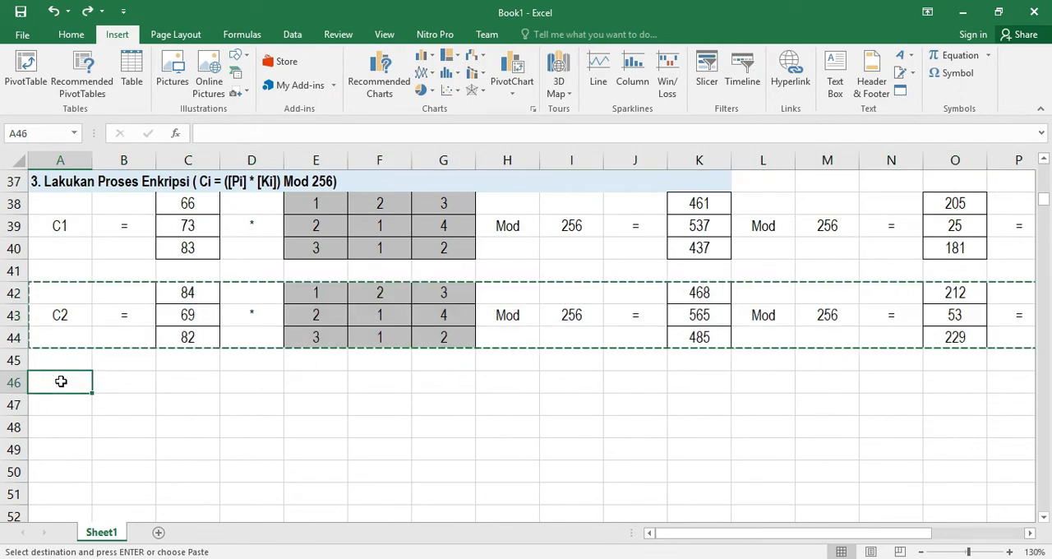
pyautogui.hotkey('ctrl', 'v')
pyautogui.scroll(2, 493, 308)
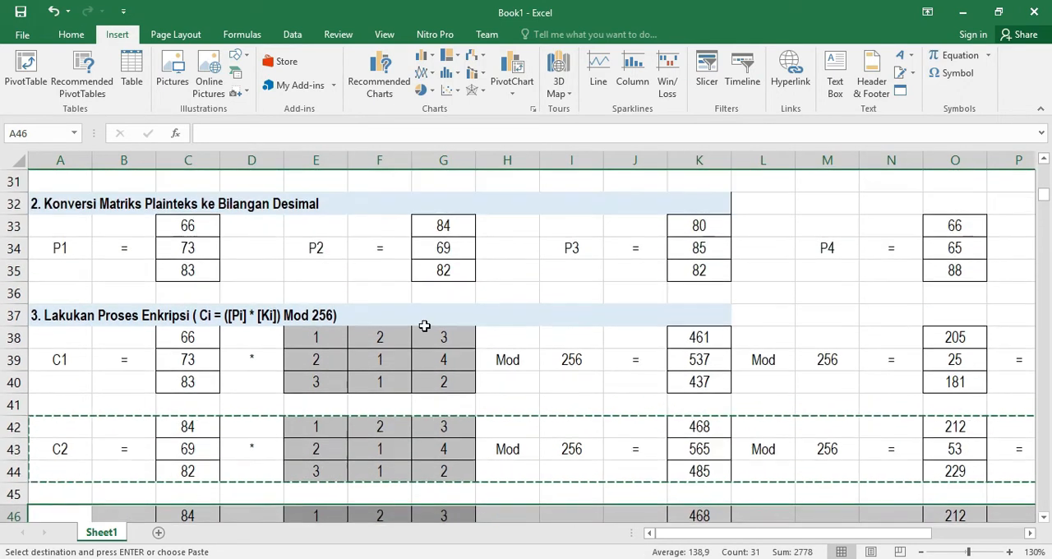
# Copy P3's values from K33:K35 into the third block's plaintext cells C46:C48
pyautogui.moveTo(675, 234); pyautogui.dragTo(700, 270)
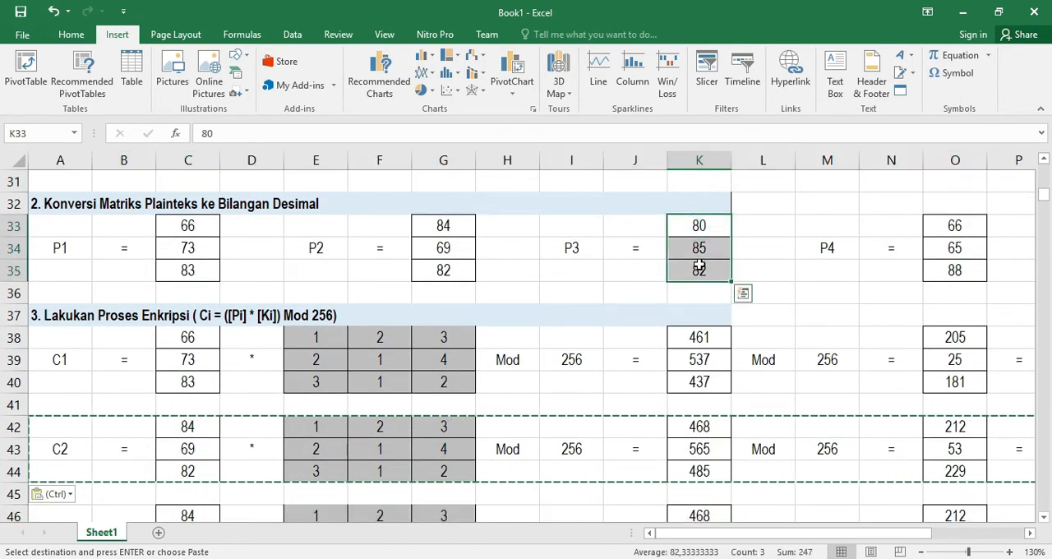
pyautogui.hotkey('ctrl', 'c')
pyautogui.scroll(-3, 422, 342)
pyautogui.moveTo(204, 312); pyautogui.dragTo(205, 358)
pyautogui.hotkey('ctrl', 'v')
pyautogui.hotkey('ctrl', 'v')
pyautogui.moveTo(740, 533); pyautogui.dragTo(839, 532)
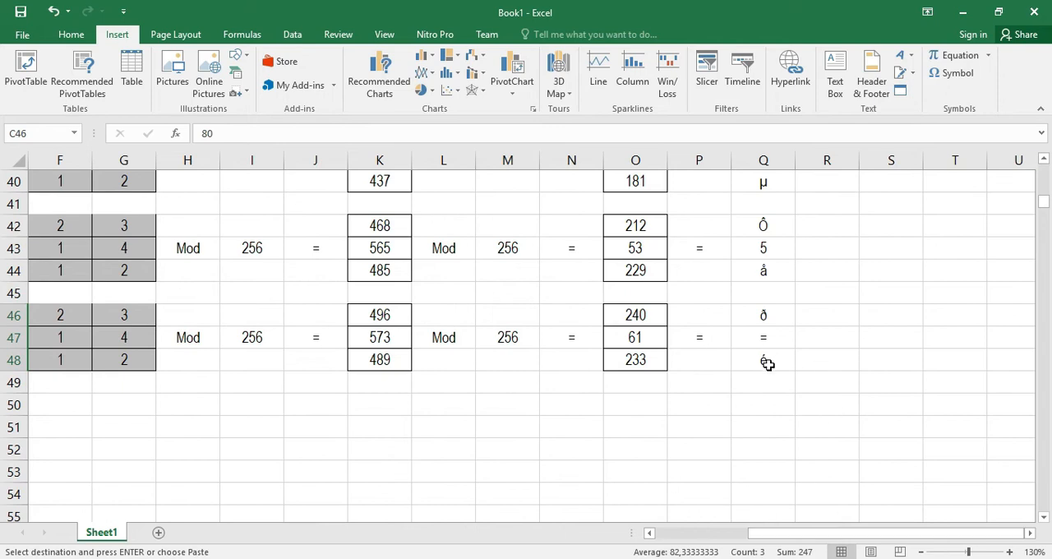
# Rename the third block's label in A47 as C3
pyautogui.scroll(1, 768, 362)
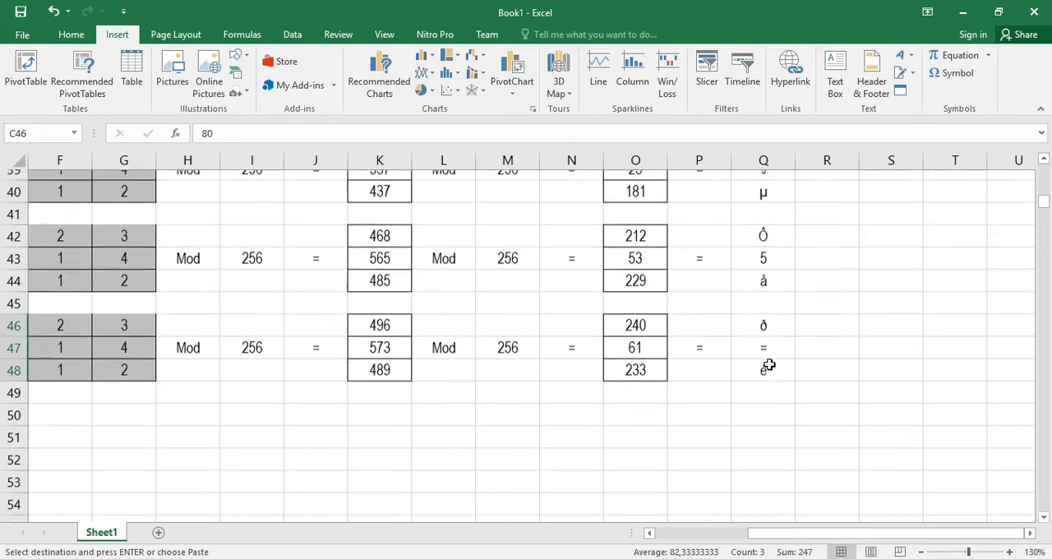
pyautogui.moveTo(811, 531); pyautogui.dragTo(695, 526)
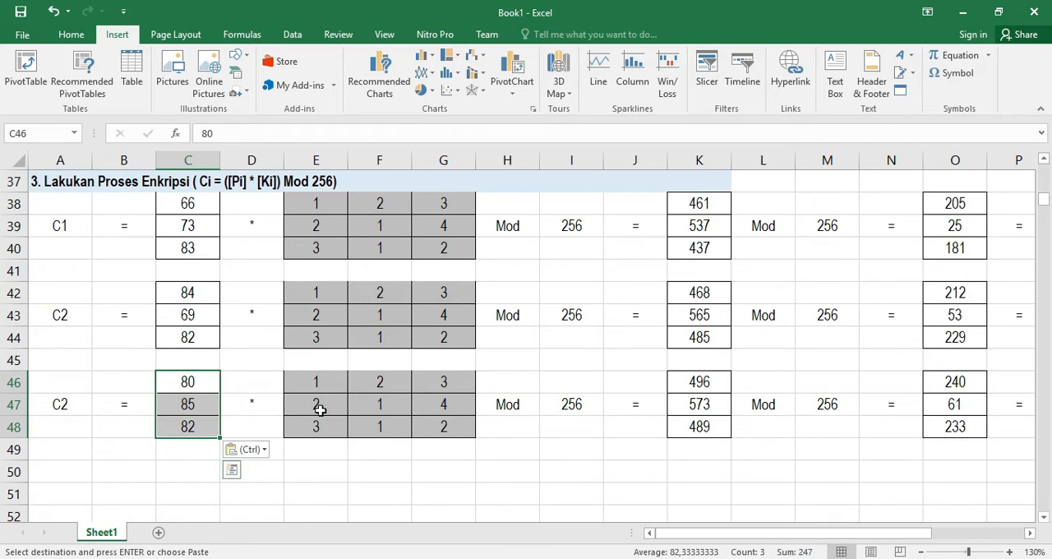
pyautogui.click(72, 404)
pyautogui.doubleClick(72, 403)
pyautogui.press('BackSpace')
pyautogui.write('3')
pyautogui.press('Return')
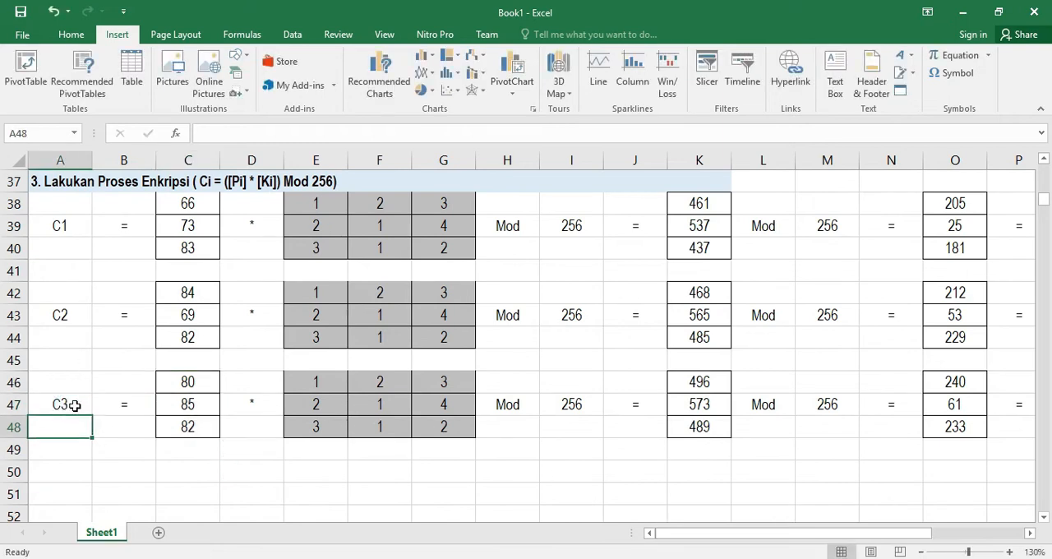
# Copy the C3 encryption block in rows 46–48 and paste it starting at A50
pyautogui.moveTo(80, 378); pyautogui.dragTo(915, 425)
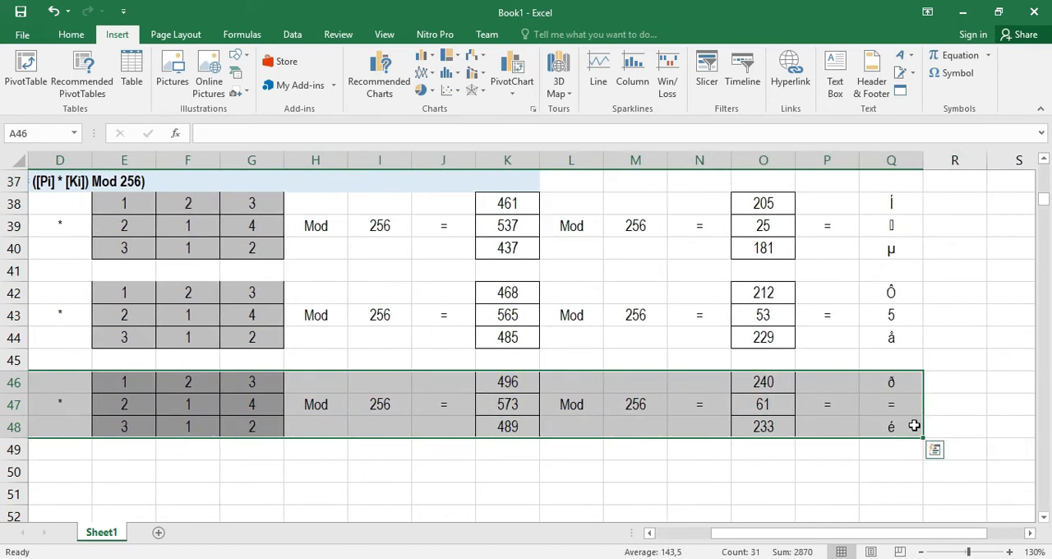
pyautogui.hotkey('ctrl', 'c')
pyautogui.moveTo(912, 532); pyautogui.dragTo(399, 510)
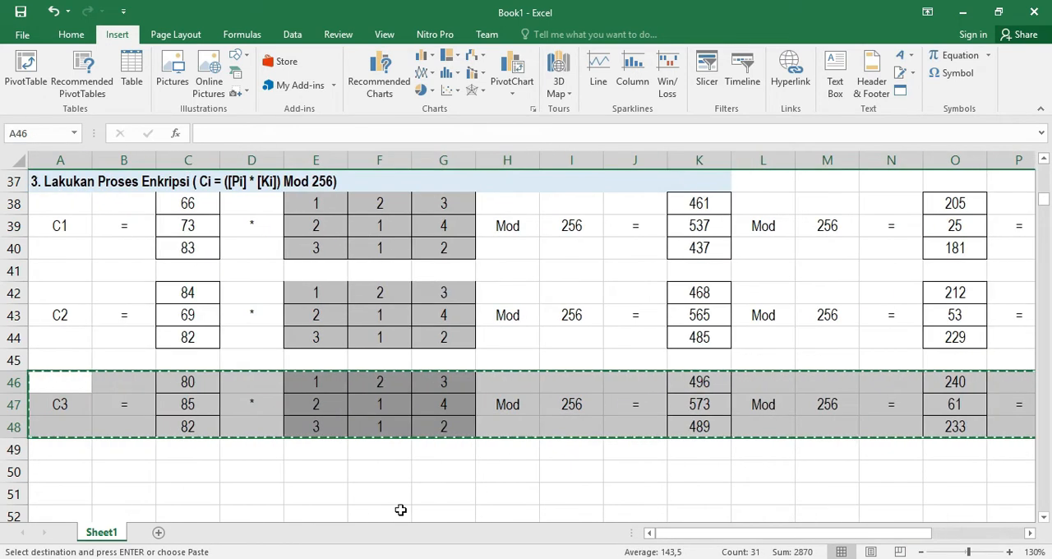
pyautogui.click(79, 477)
pyautogui.hotkey('ctrl', 'v')
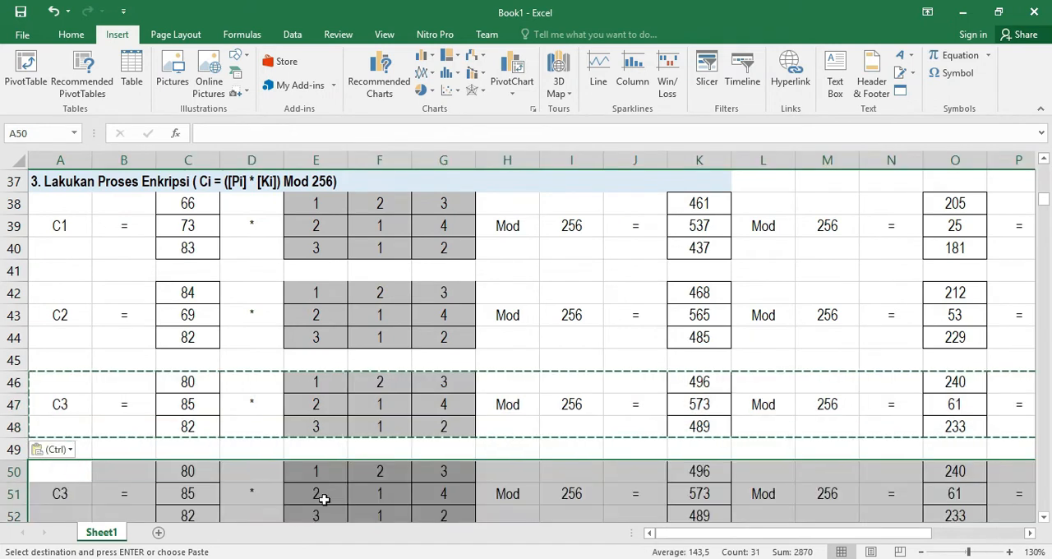
pyautogui.scroll(-1, 387, 489)
pyautogui.scroll(3, 696, 366)
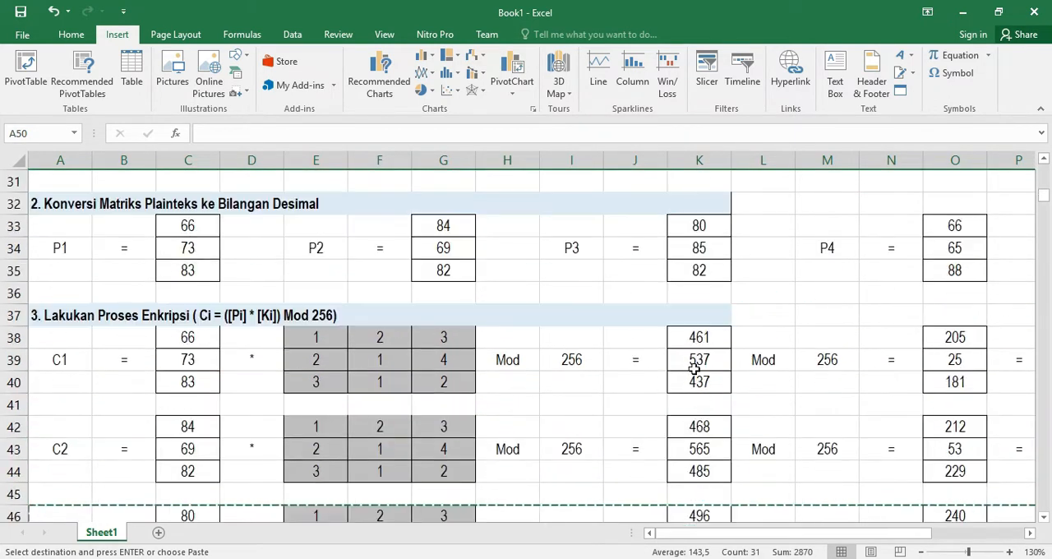
# Copy P4's values from O33:O35 into the fourth block's plaintext cells C50:C52
pyautogui.moveTo(947, 224); pyautogui.dragTo(953, 264)
pyautogui.hotkey('ctrl', 'c')
pyautogui.scroll(-3, 616, 343)
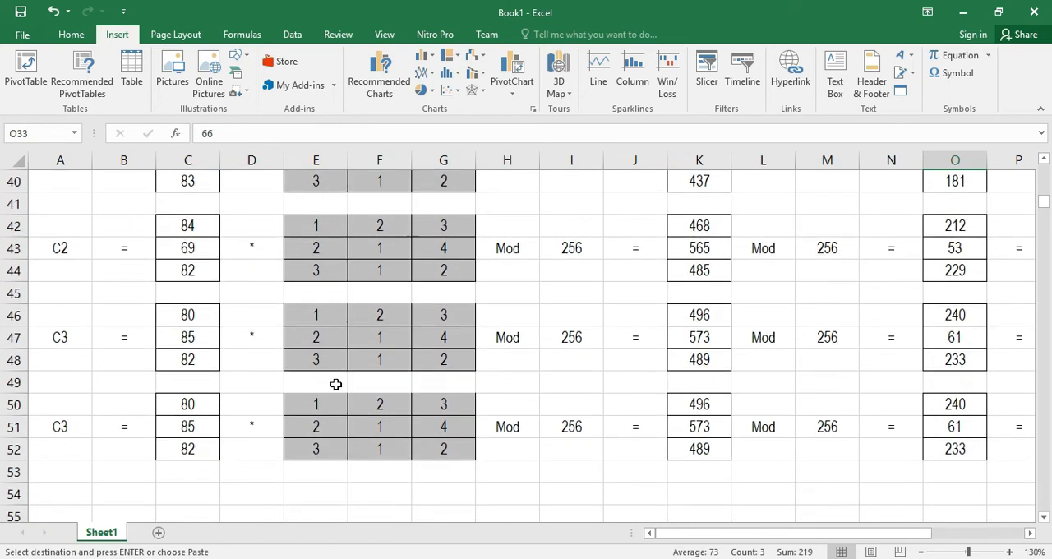
pyautogui.moveTo(182, 408); pyautogui.dragTo(192, 436)
pyautogui.hotkey('ctrl', 'v')
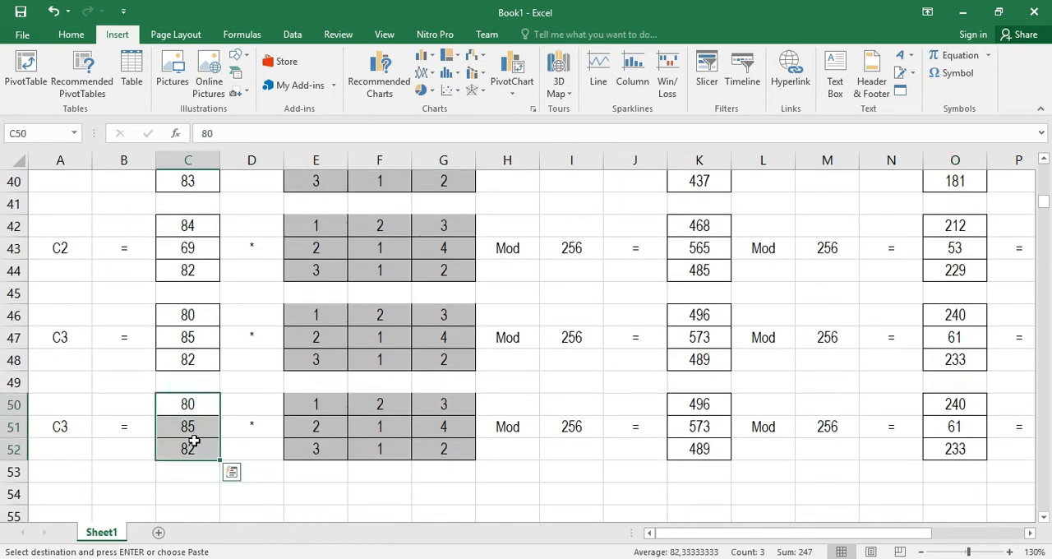
pyautogui.click(245, 471)
pyautogui.moveTo(831, 536); pyautogui.dragTo(904, 532)
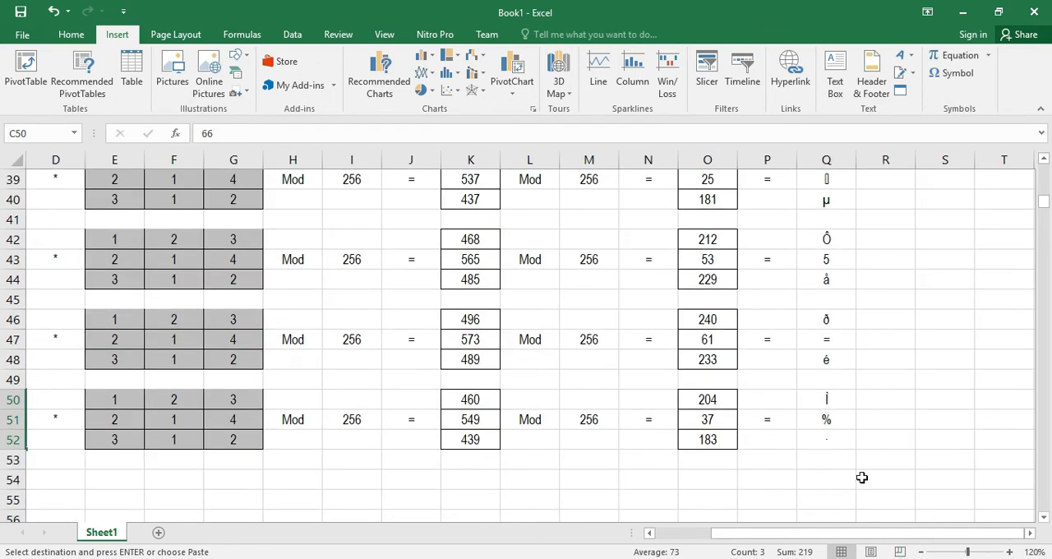
# Add borders around the ciphertext character cells Q38:Q40 and Q42:Q44
pyautogui.moveTo(835, 442); pyautogui.dragTo(806, 216)
pyautogui.press('Escape')
pyautogui.click(909, 313)
pyautogui.moveTo(810, 216); pyautogui.dragTo(818, 258)
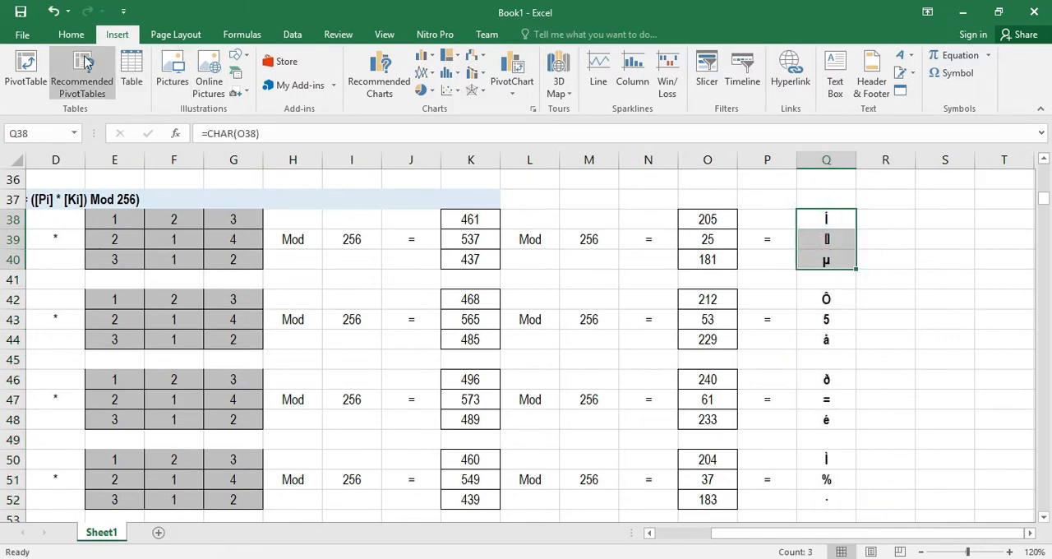
pyautogui.click(72, 35)
pyautogui.click(200, 88)
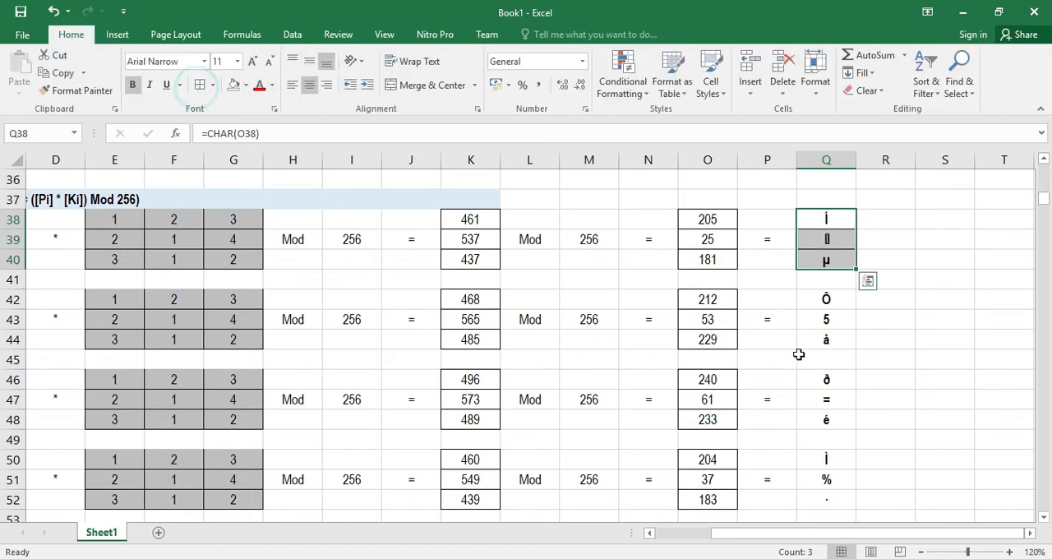
pyautogui.moveTo(819, 304); pyautogui.dragTo(819, 339)
pyautogui.click(200, 84)
# Apply borders and bold formatting to the remaining ciphertext character cells Q46:Q52
pyautogui.moveTo(806, 377); pyautogui.dragTo(825, 498)
pyautogui.click(200, 84)
pyautogui.click(132, 86)
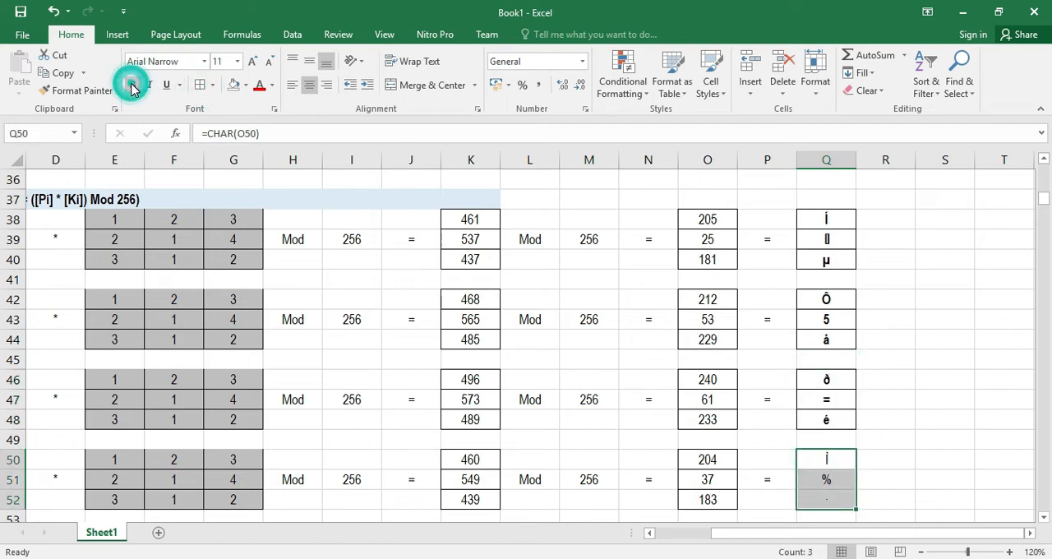
pyautogui.click(199, 85)
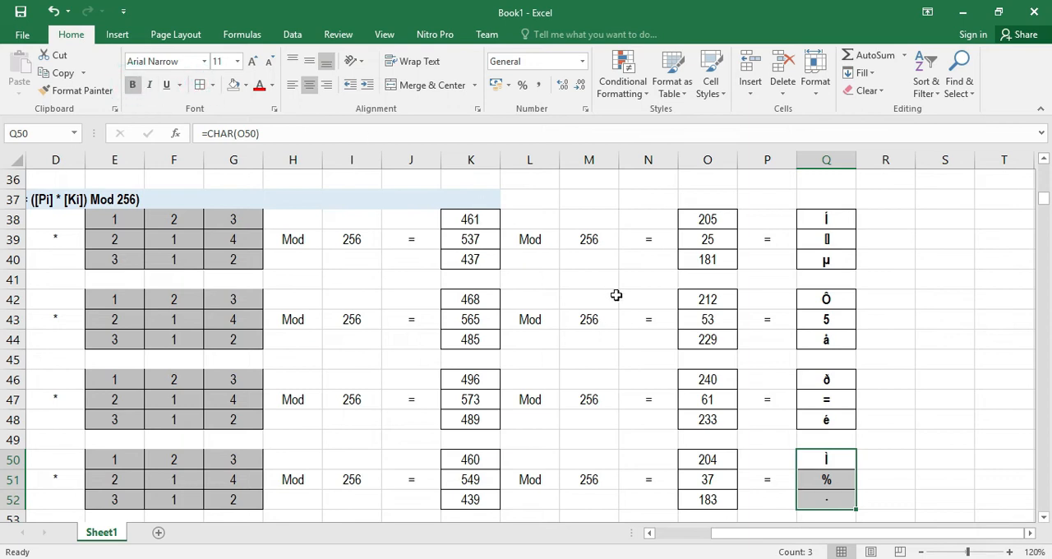
pyautogui.scroll(-1, 635, 313)
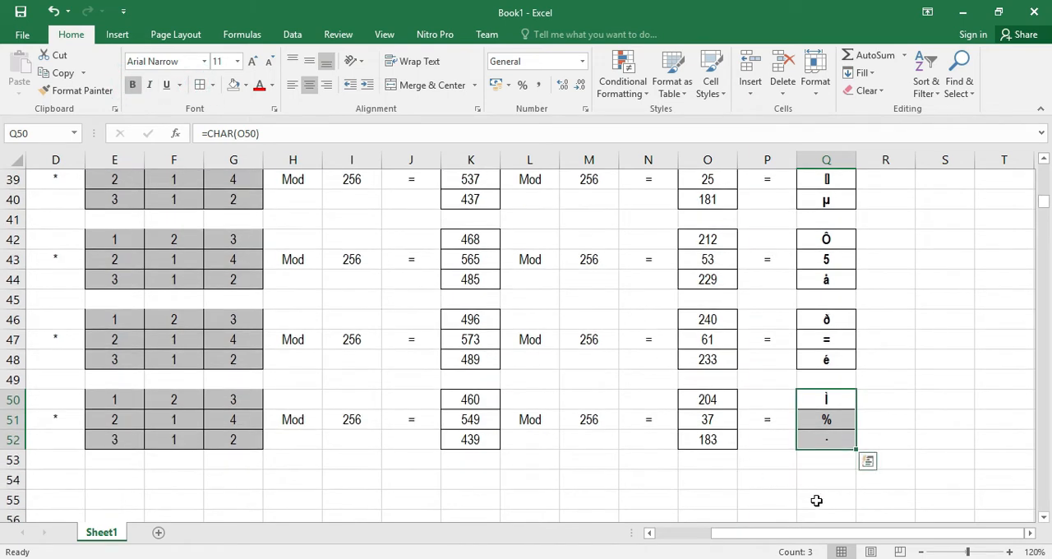
pyautogui.moveTo(862, 533); pyautogui.dragTo(788, 521)
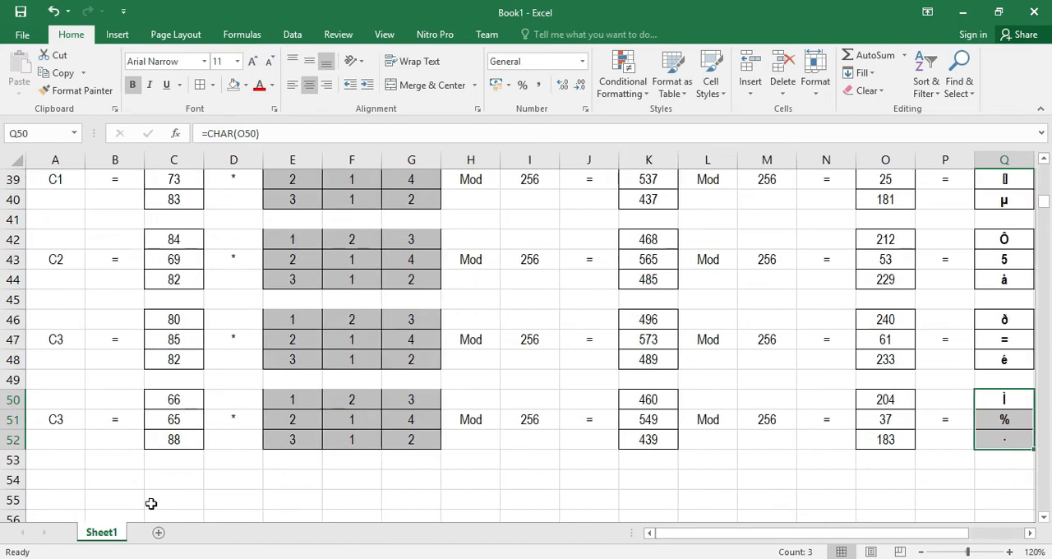
# Label row 53 by entering ENKRIP in A53 and an equals sign in B53
pyautogui.click(52, 460)
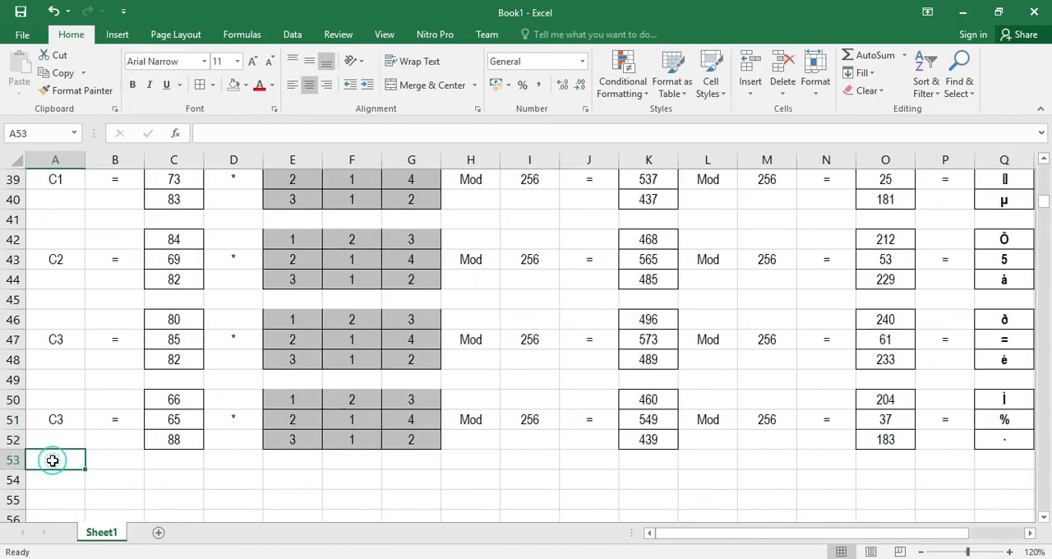
pyautogui.write('ENKRIP')
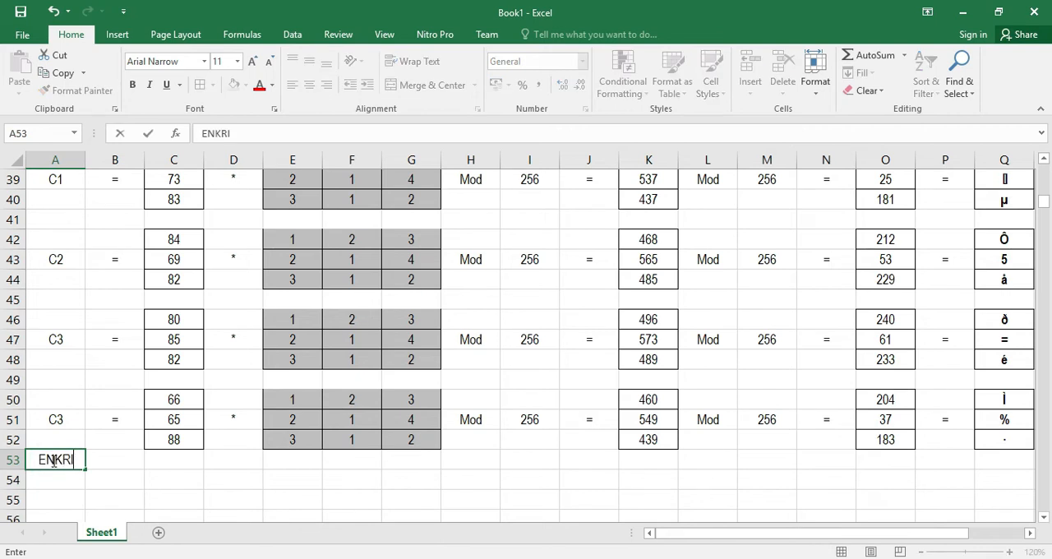
pyautogui.click(113, 464)
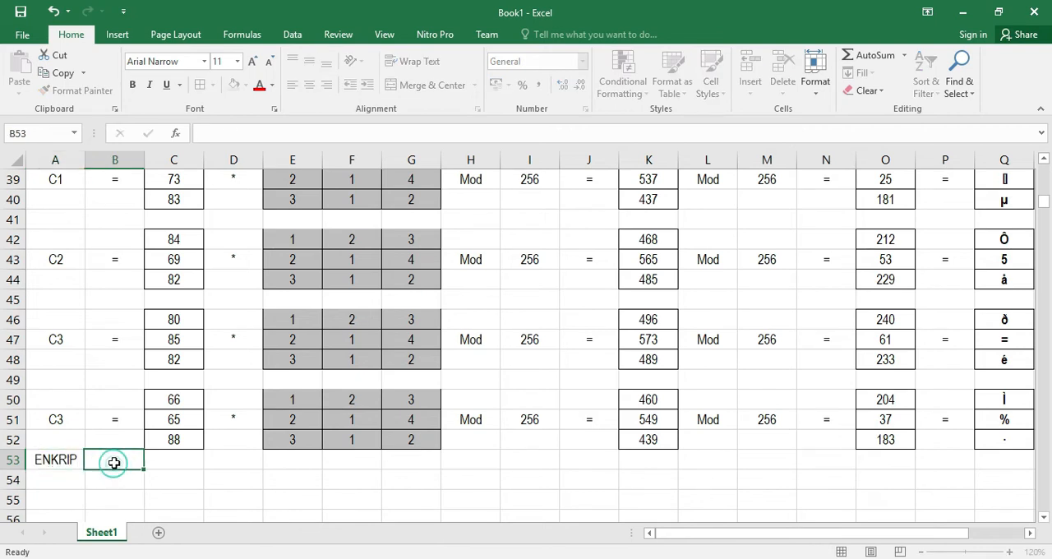
pyautogui.write('=')
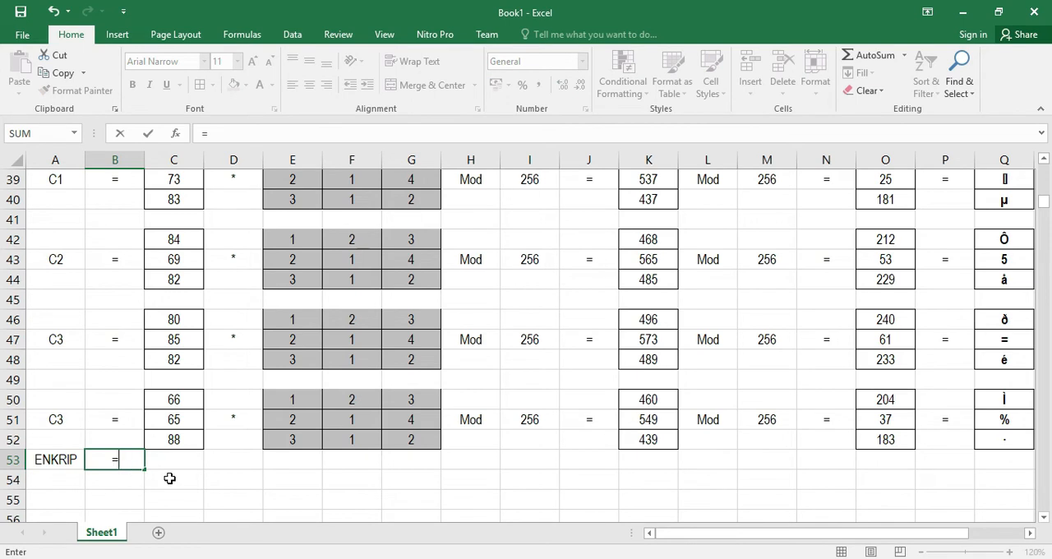
pyautogui.click(232, 500)
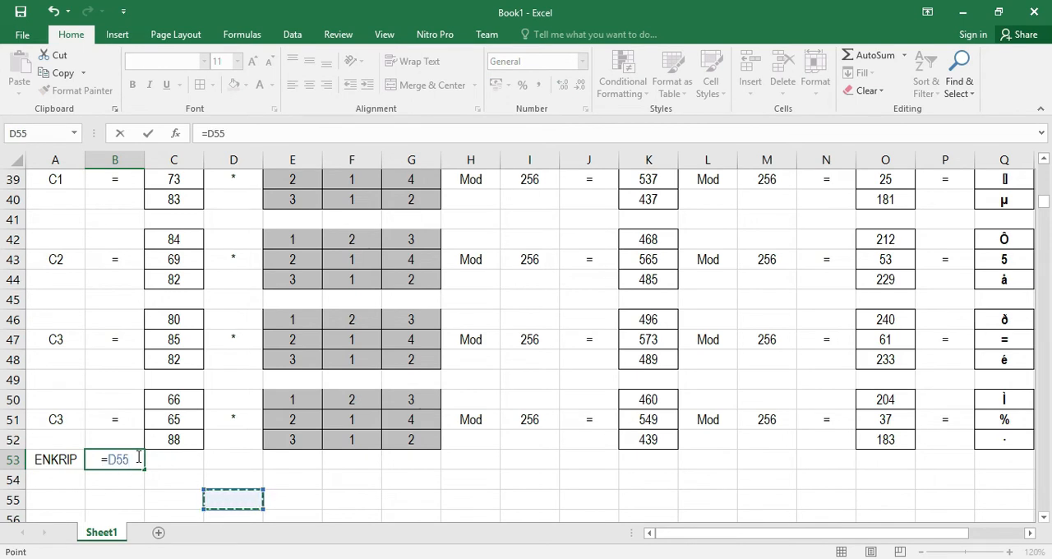
pyautogui.press('BackSpace')
pyautogui.press('BackSpace')
pyautogui.press('BackSpace')
pyautogui.press('Return')
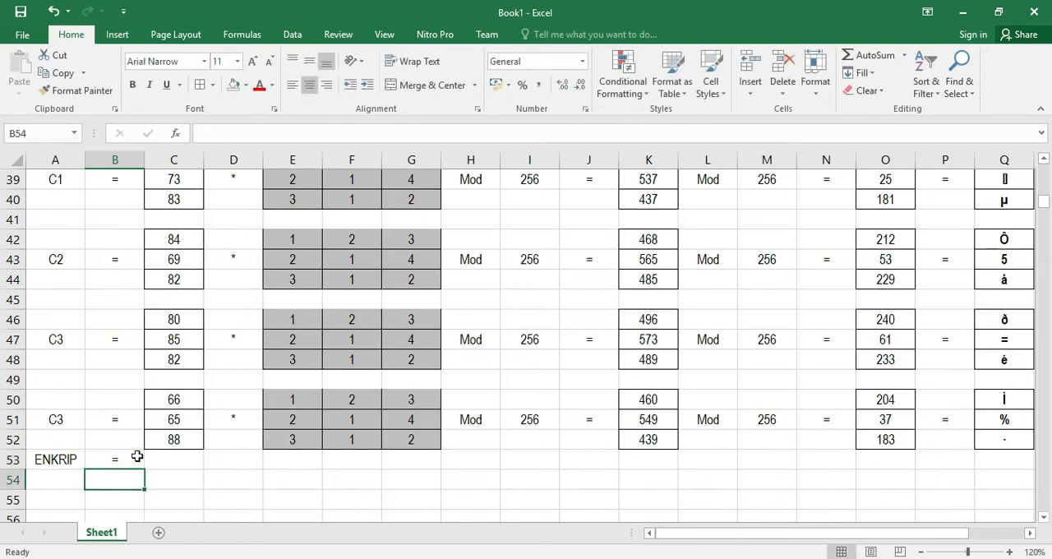
# Examine the CHAR formula in the first ciphertext character cell Q38
pyautogui.moveTo(693, 535); pyautogui.dragTo(787, 533)
pyautogui.scroll(1, 838, 451)
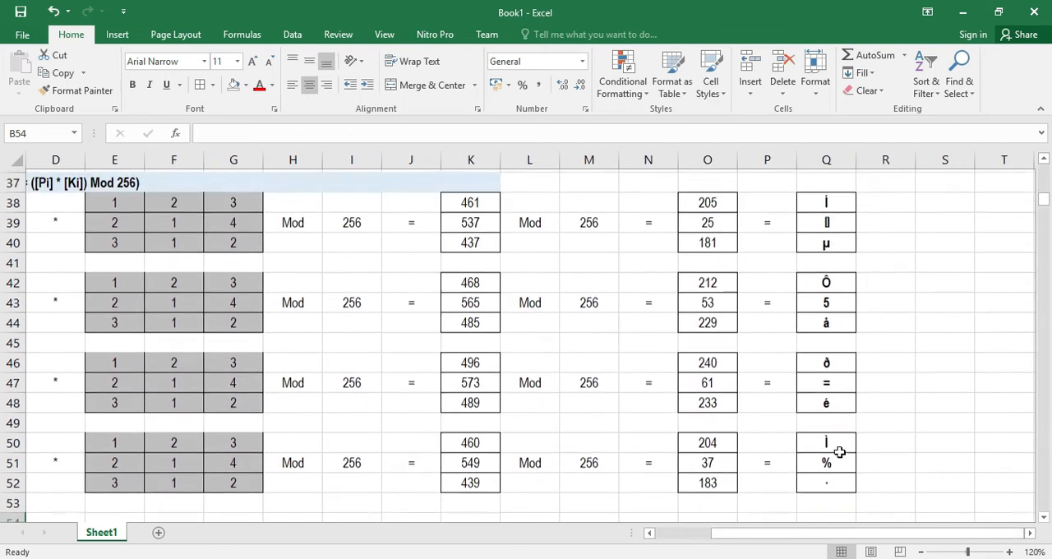
pyautogui.scroll(1, 844, 410)
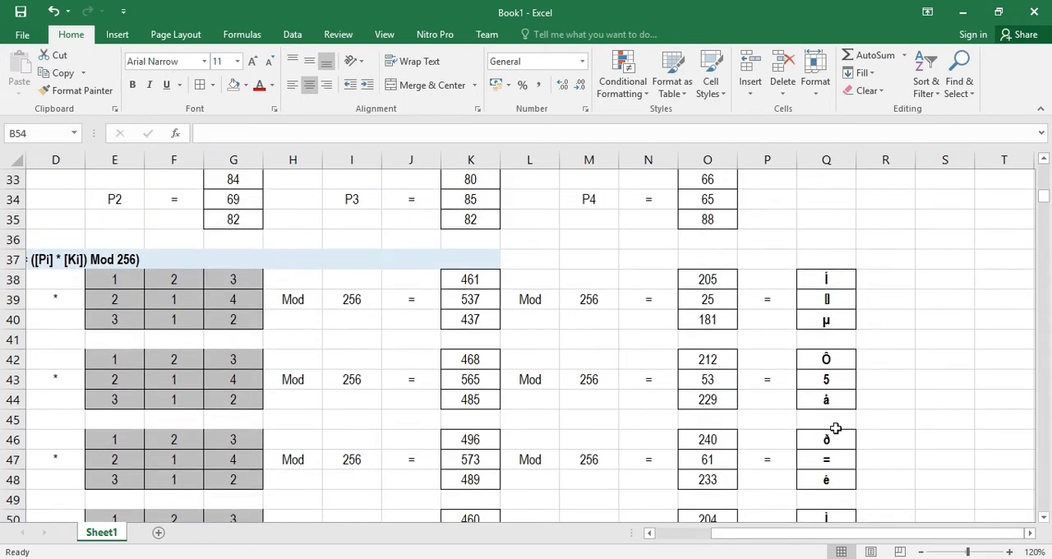
pyautogui.scroll(-1, 836, 428)
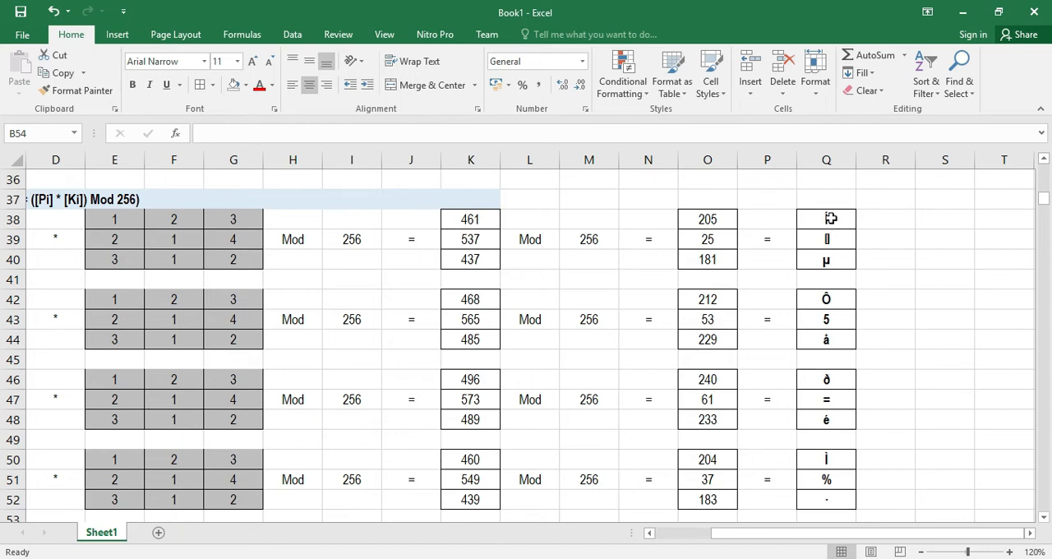
pyautogui.click(830, 218)
pyautogui.doubleClick(833, 219)
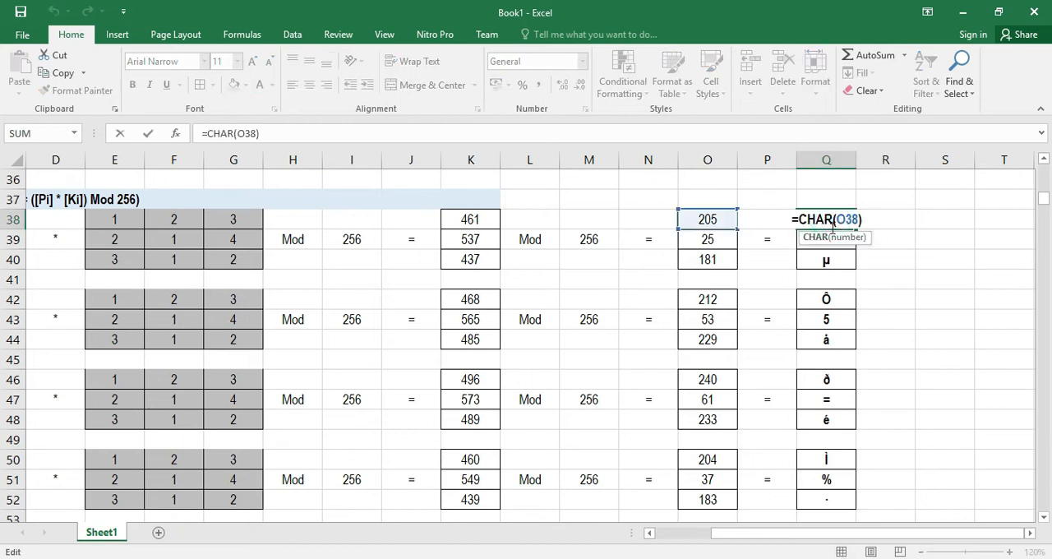
pyautogui.press('Return')
pyautogui.click(833, 219)
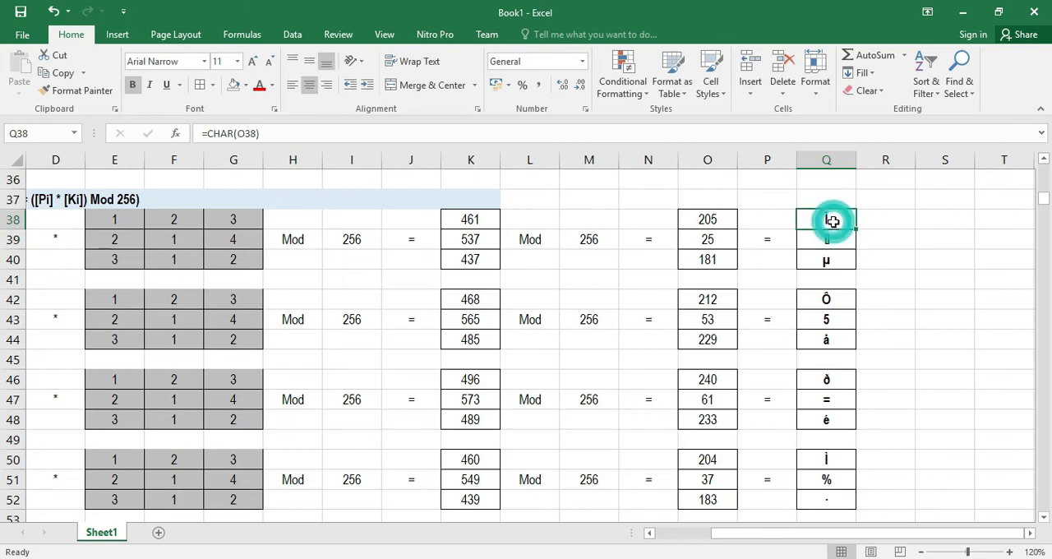
pyautogui.hotkey('ctrl', 'c')
# Merge cells C53 through Q53 into one cell and set its alignment
pyautogui.moveTo(807, 542); pyautogui.dragTo(394, 528)
pyautogui.scroll(-1, 293, 483)
pyautogui.moveTo(164, 465); pyautogui.dragTo(762, 457)
pyautogui.click(424, 84)
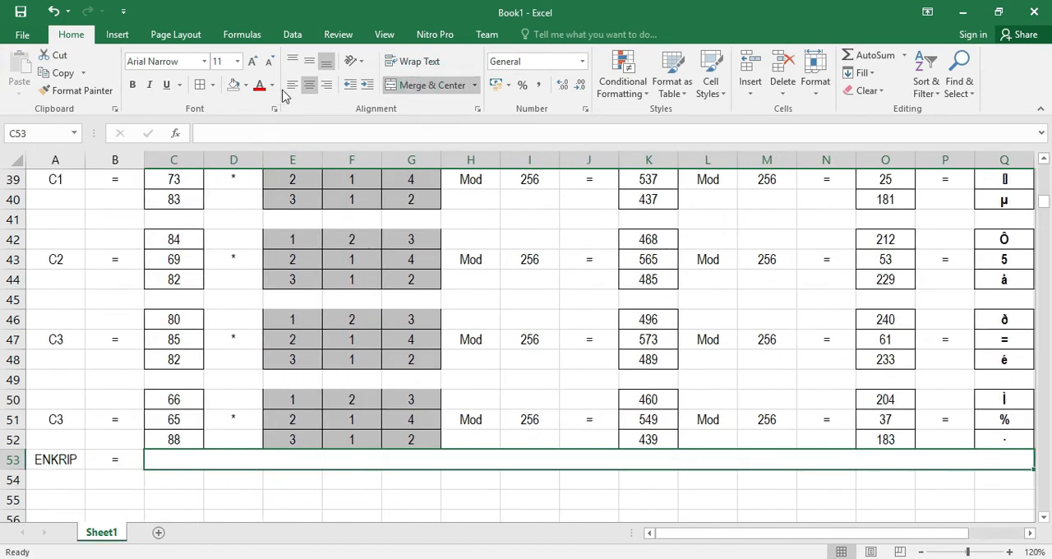
pyautogui.click(309, 61)
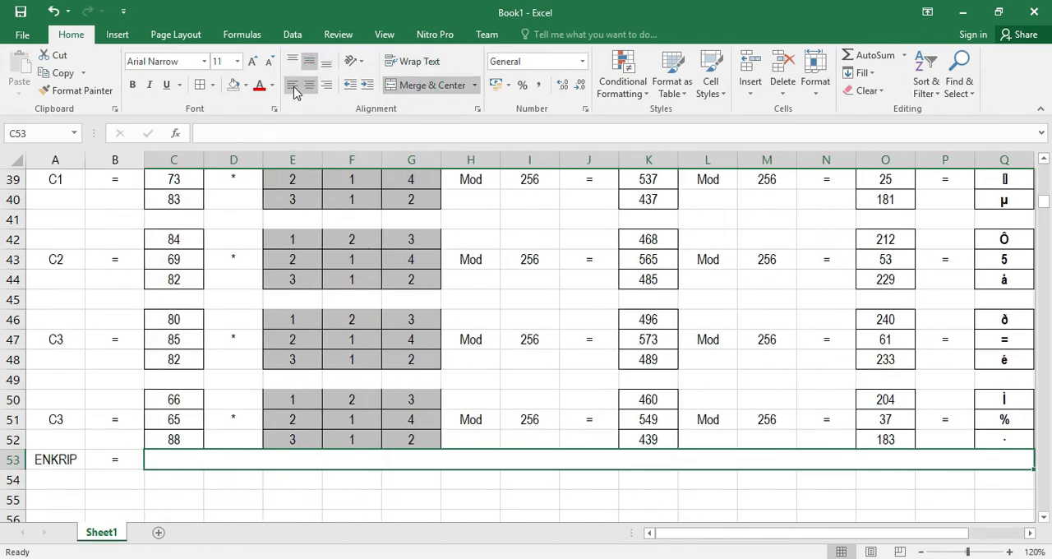
# Copy Q38's ciphertext character and paste it into the merged cell C53
pyautogui.doubleClick(165, 462)
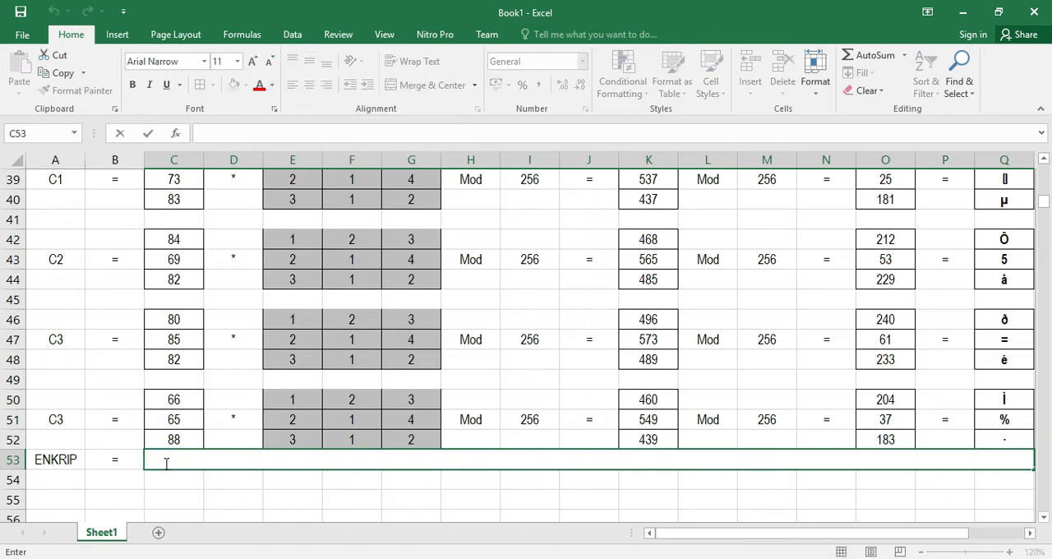
pyautogui.scroll(1, 876, 383)
pyautogui.click(1004, 219)
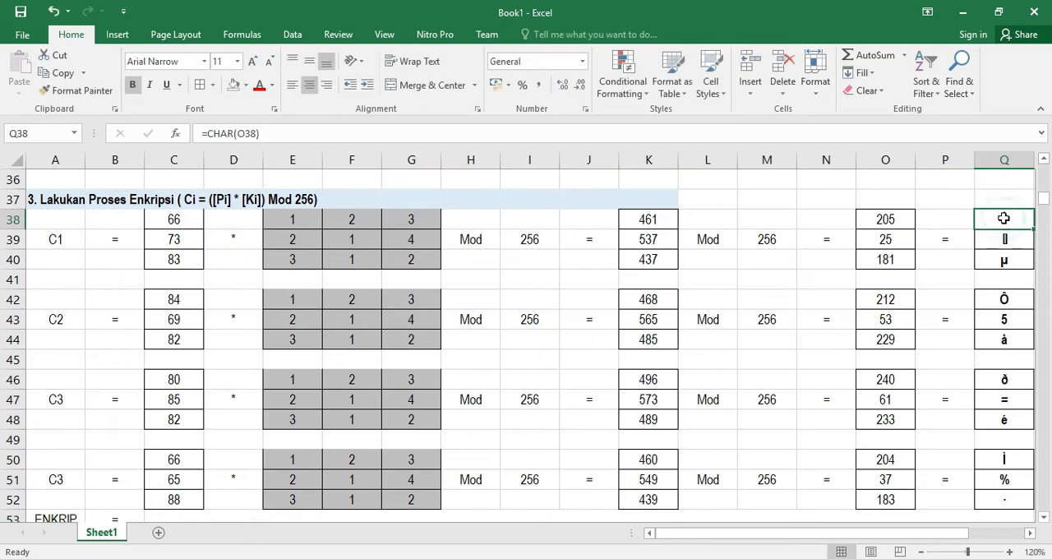
pyautogui.hotkey('ctrl', 'c')
pyautogui.scroll(-2, 407, 479)
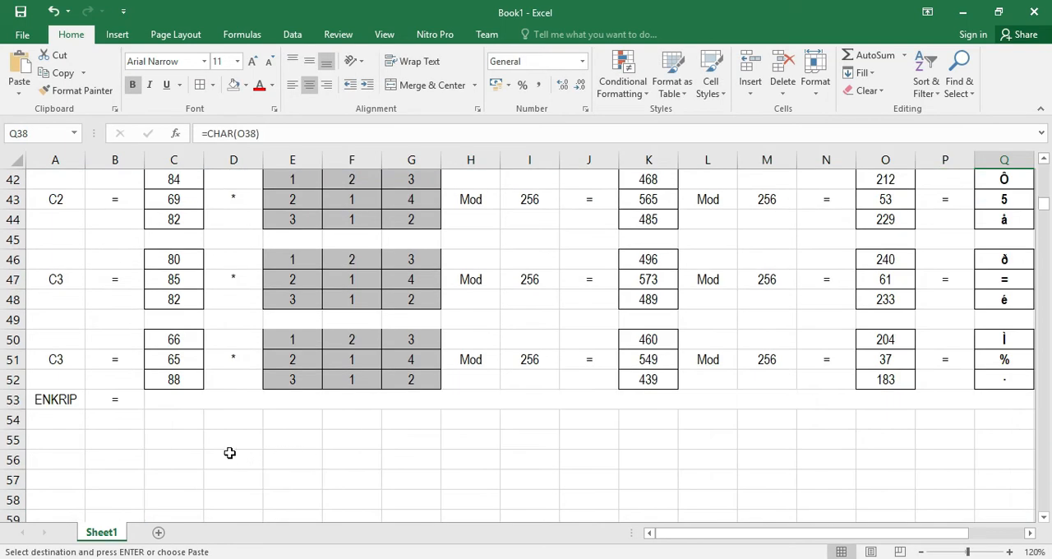
pyautogui.click(166, 405)
pyautogui.hotkey('ctrl', 'v')
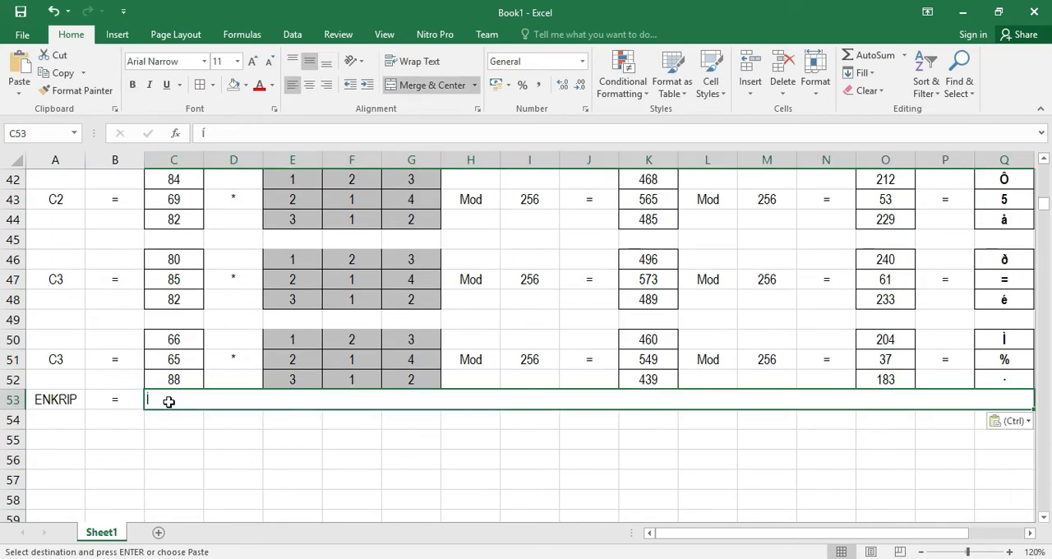
# Try to paste Q39's ciphertext character into C53 after the first character
pyautogui.scroll(1, 1008, 224)
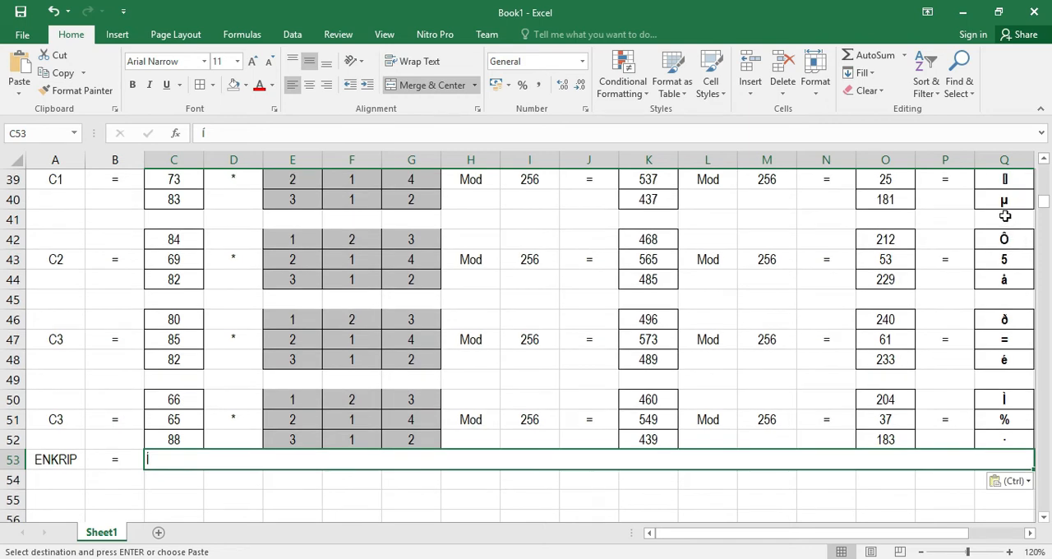
pyautogui.scroll(1, 1005, 215)
pyautogui.click(1008, 238)
pyautogui.hotkey('ctrl', 'c')
pyautogui.scroll(-2, 444, 393)
pyautogui.doubleClick(195, 403)
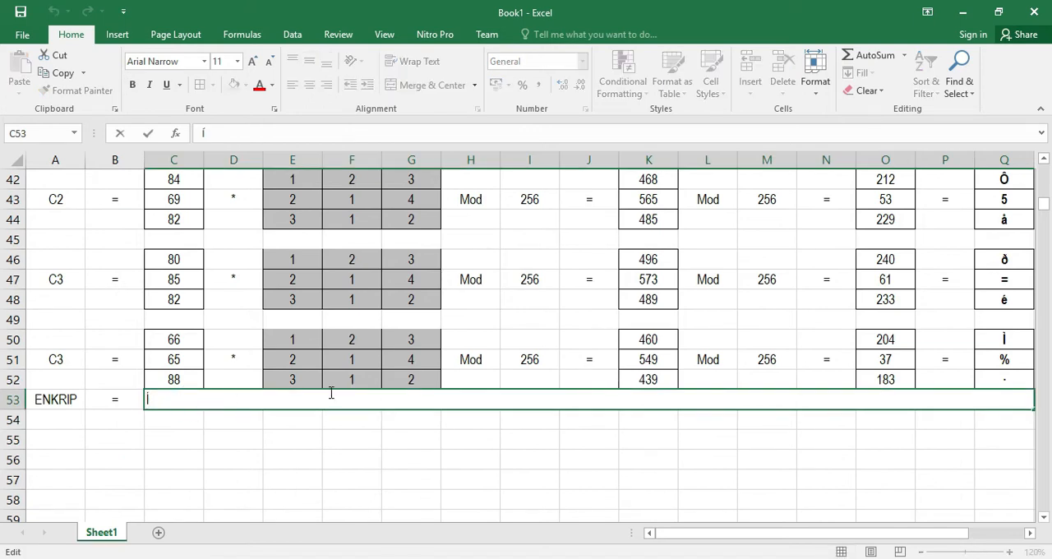
pyautogui.scroll(2, 930, 324)
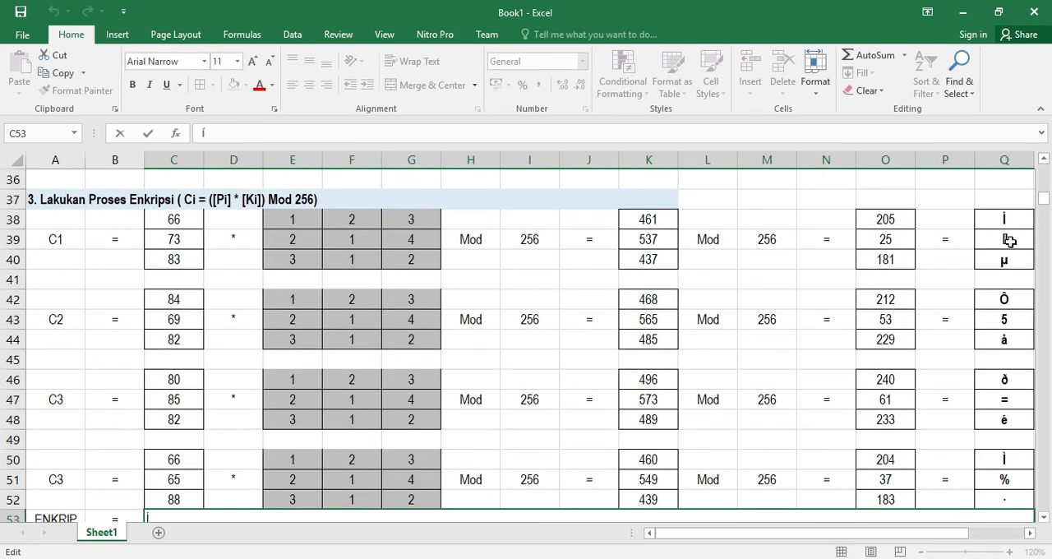
pyautogui.click(1009, 239)
pyautogui.hotkey('ctrl', 'c')
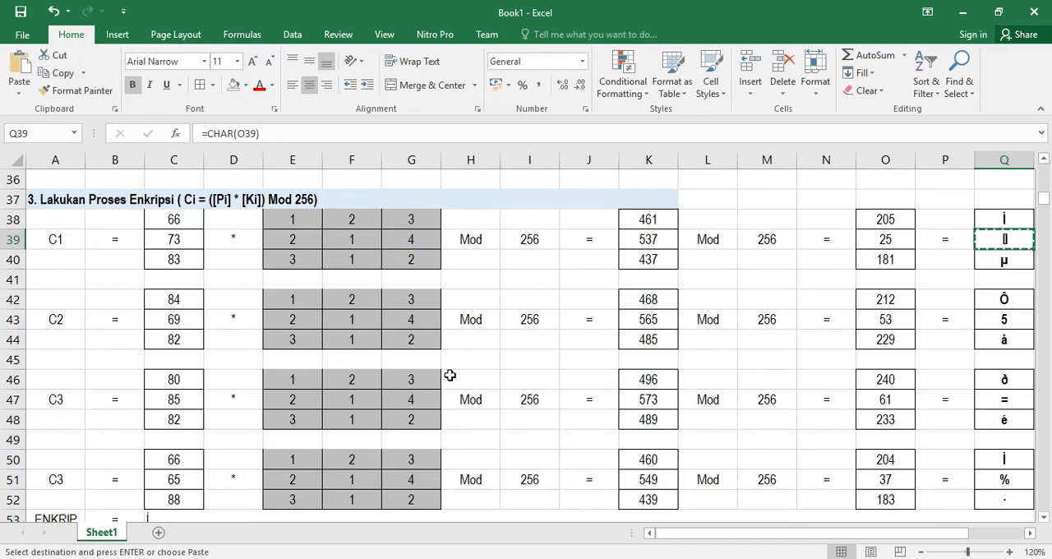
pyautogui.scroll(-2, 450, 375)
pyautogui.doubleClick(180, 399)
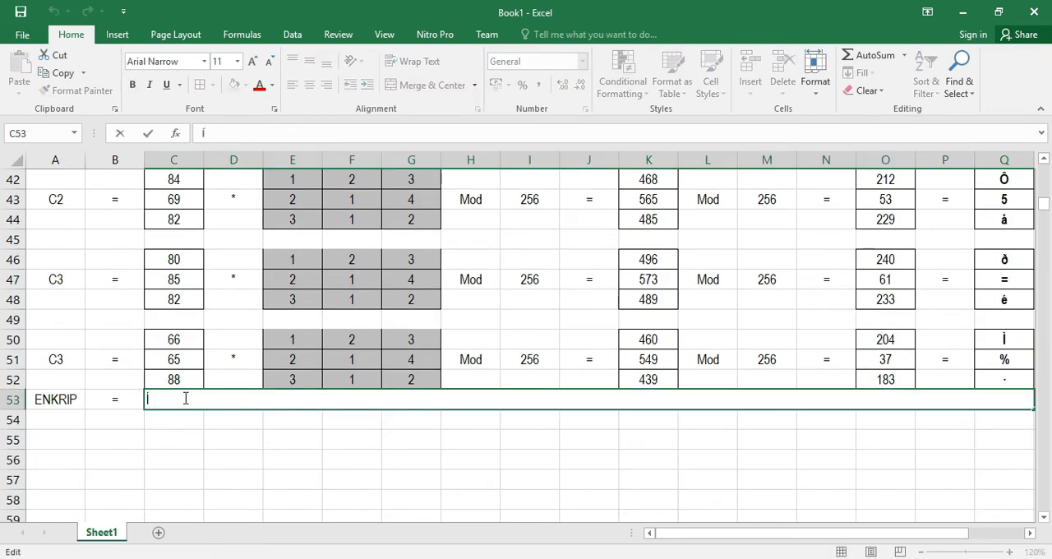
# Copy Q39 again and retry adding its character into C53's text
pyautogui.scroll(2, 930, 342)
pyautogui.click(1005, 239)
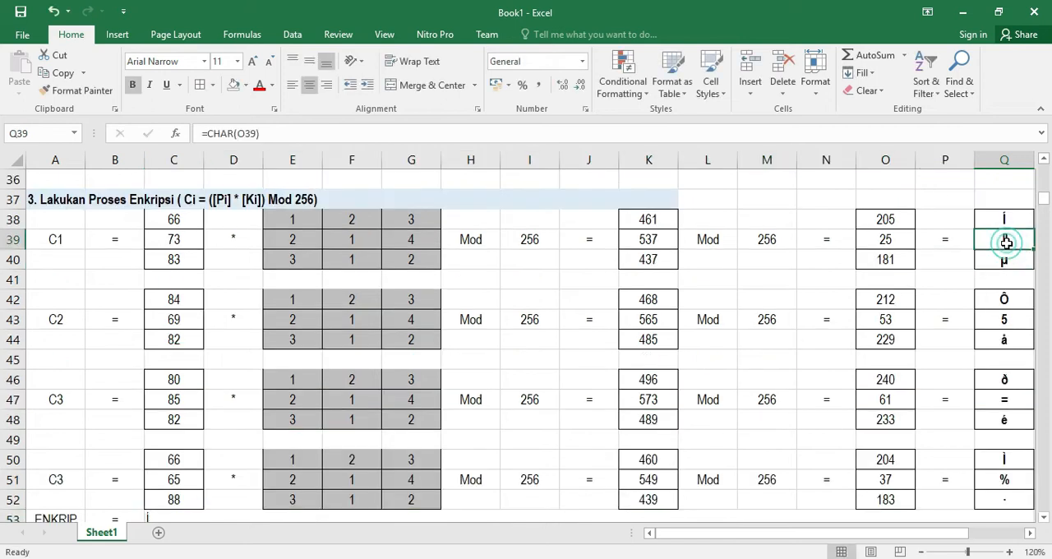
pyautogui.rightClick(1005, 239)
pyautogui.click(885, 259)
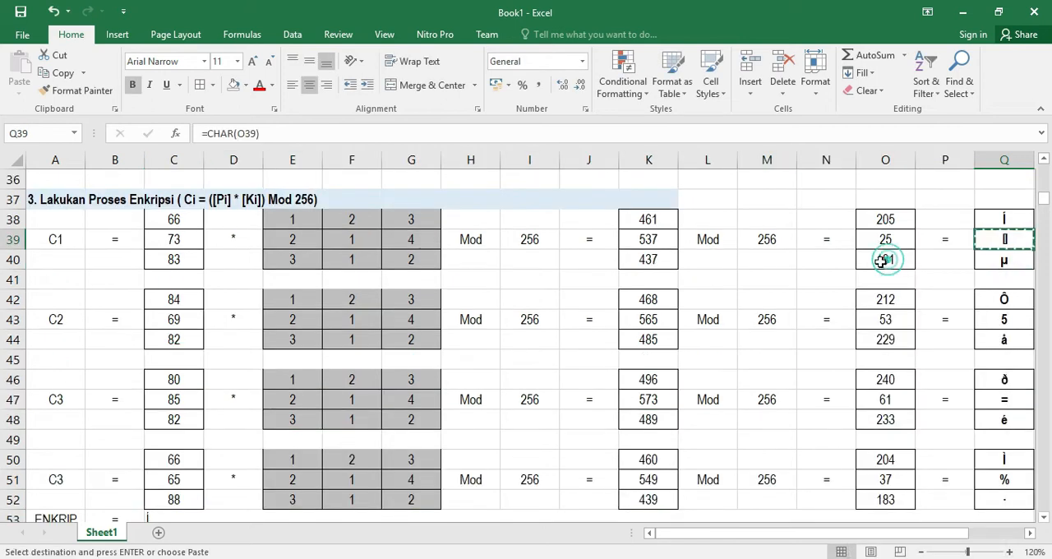
pyautogui.scroll(-4, 488, 340)
pyautogui.doubleClick(182, 284)
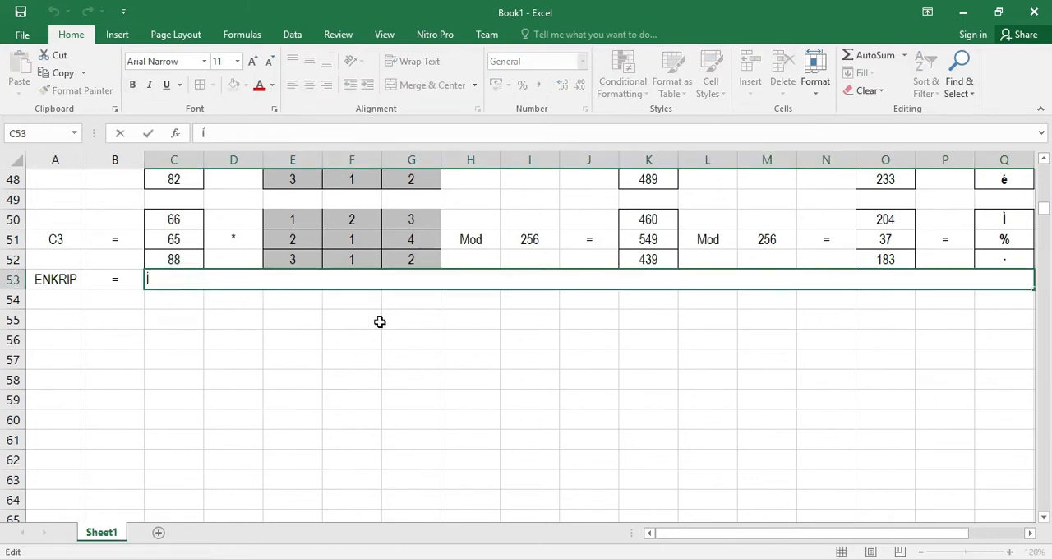
# Unmerge the merged cells C53 through Q53
pyautogui.scroll(3, 380, 321)
pyautogui.scroll(1, 1028, 247)
pyautogui.click(1004, 240)
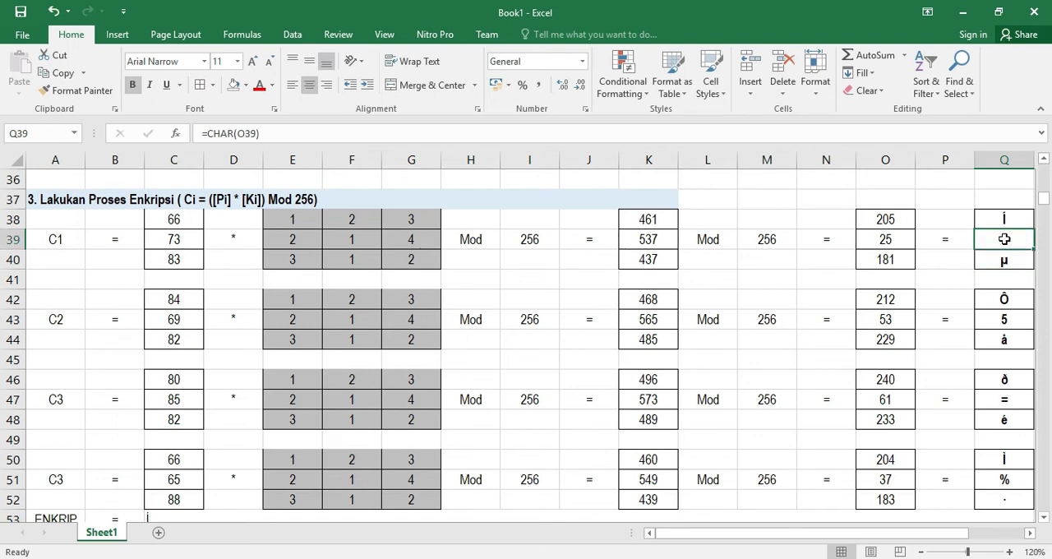
pyautogui.scroll(-2, 852, 332)
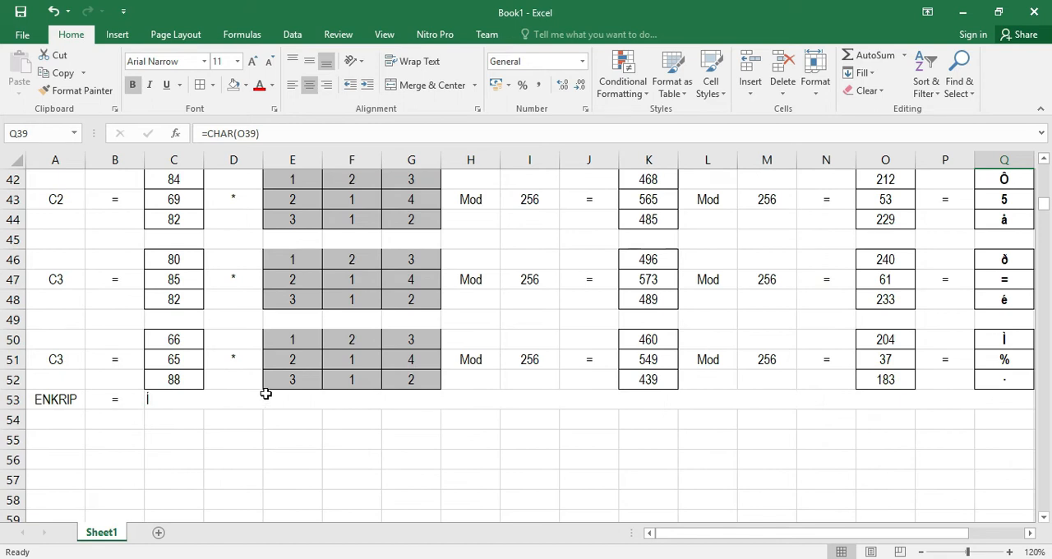
pyautogui.click(207, 400)
pyautogui.scroll(2, 215, 415)
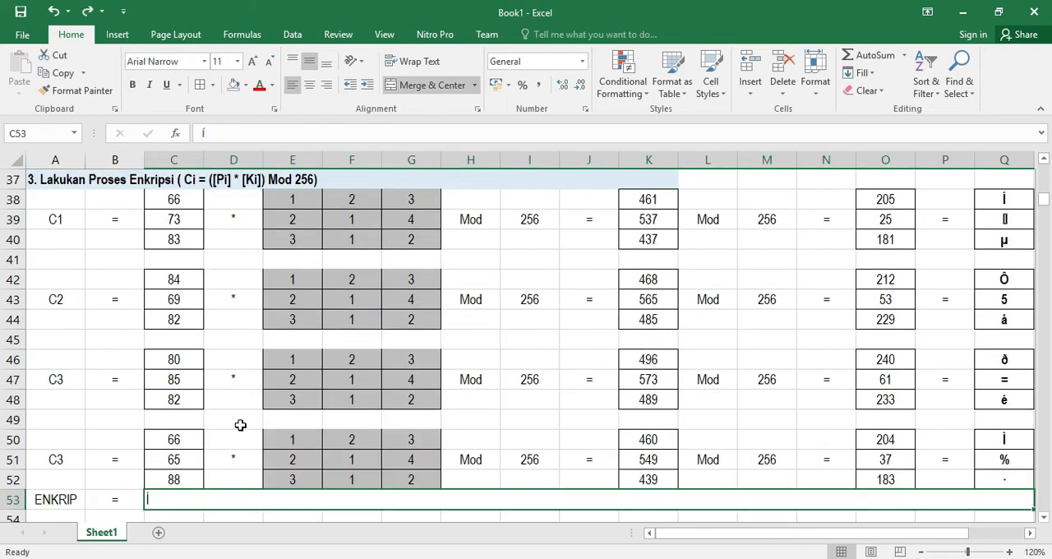
pyautogui.scroll(-2, 242, 425)
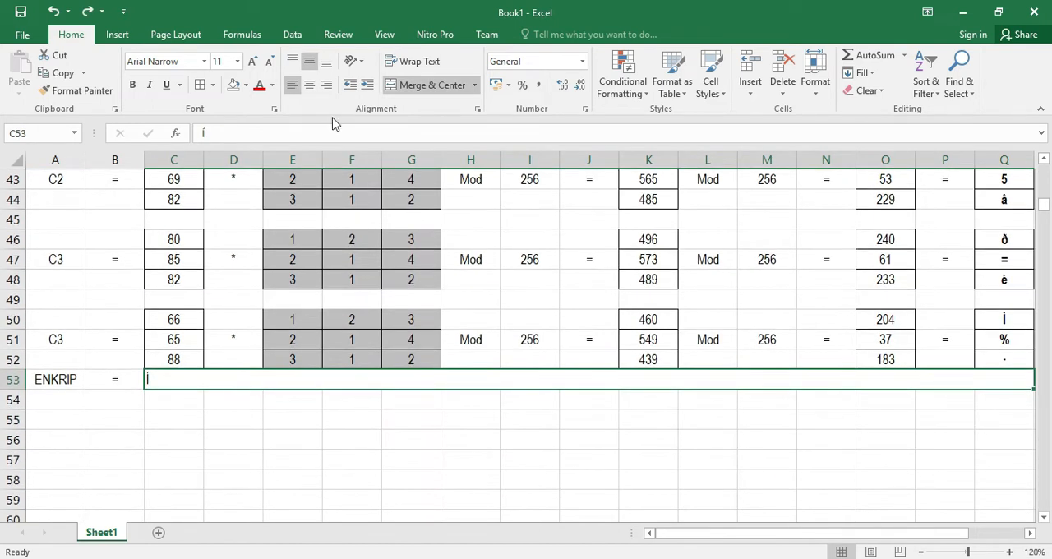
pyautogui.click(426, 87)
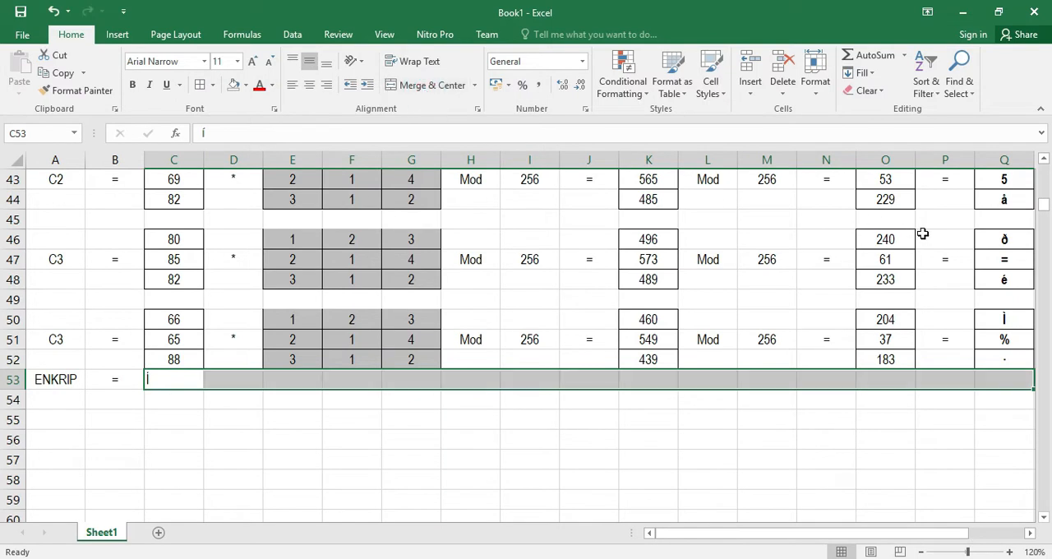
# Copy Q39's ciphertext character and paste it as a value into D53
pyautogui.scroll(2, 922, 234)
pyautogui.click(1003, 219)
pyautogui.hotkey('ctrl', 'c')
pyautogui.click(227, 499)
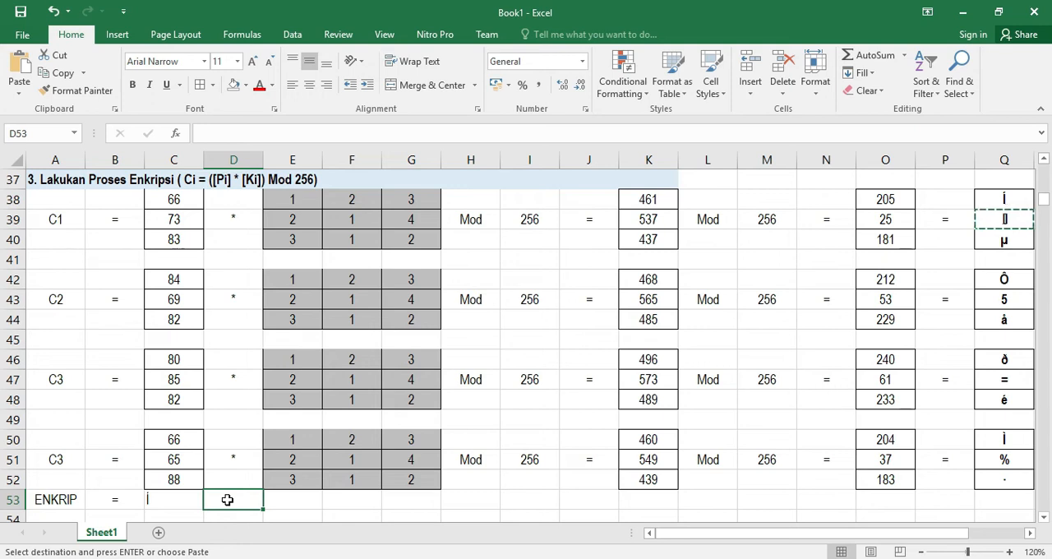
pyautogui.hotkey('ctrl', 'v')
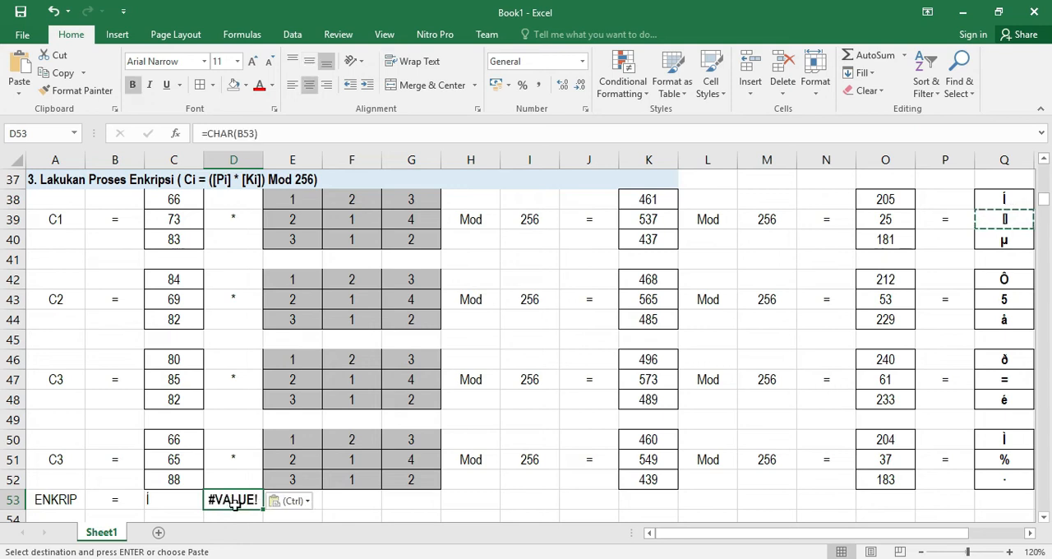
pyautogui.click(304, 503)
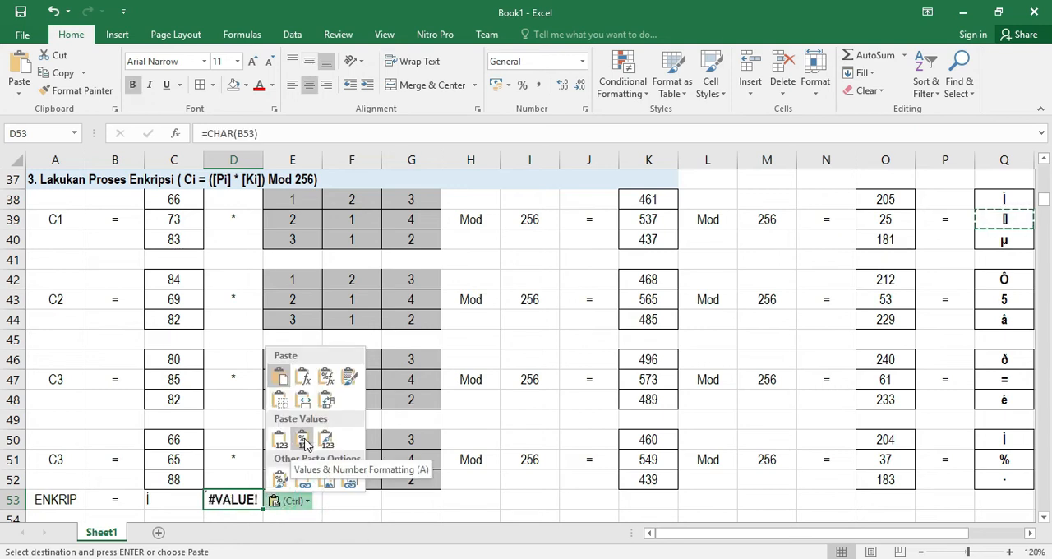
pyautogui.click(280, 442)
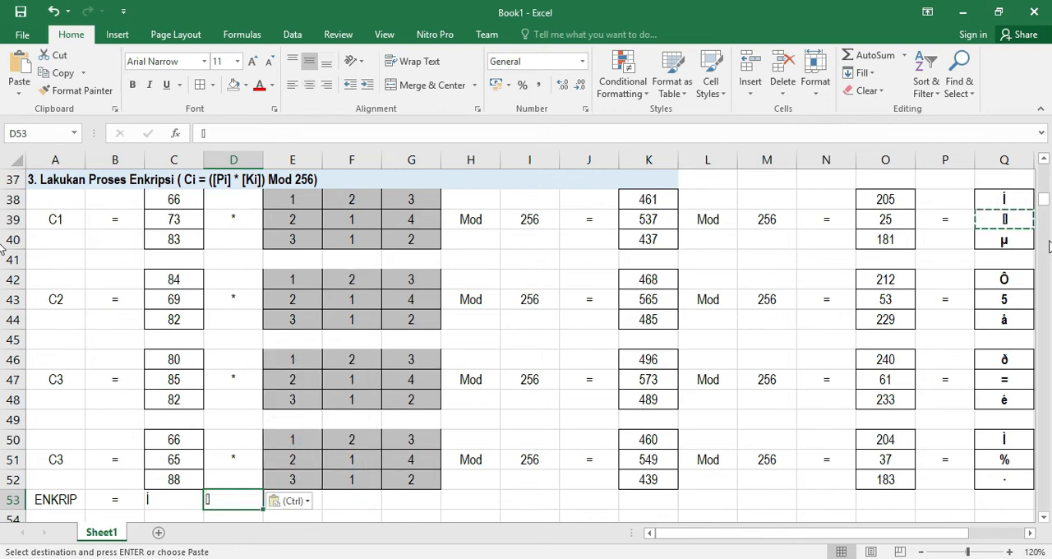
pyautogui.click(1005, 239)
pyautogui.hotkey('ctrl', 'c')
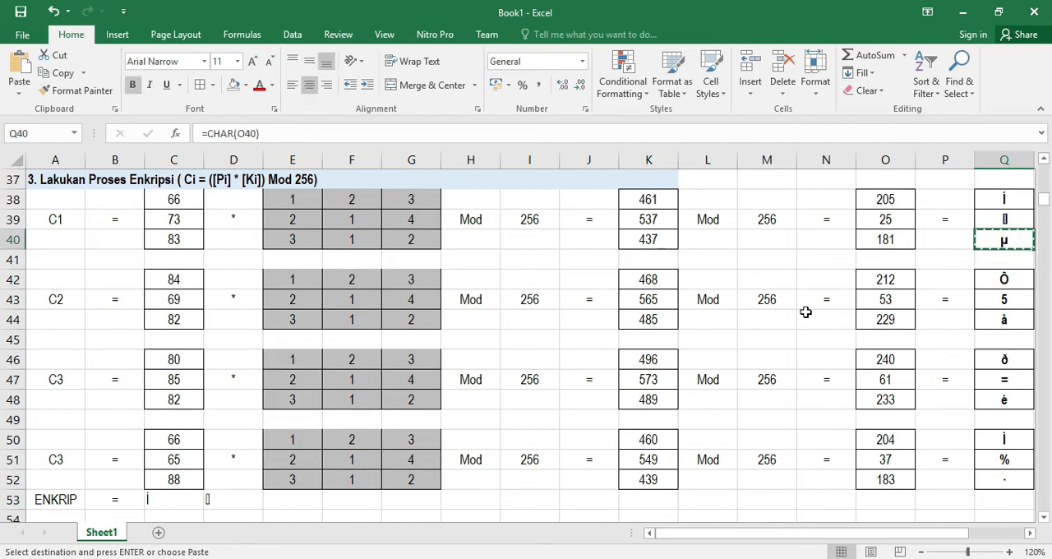
pyautogui.doubleClick(292, 500)
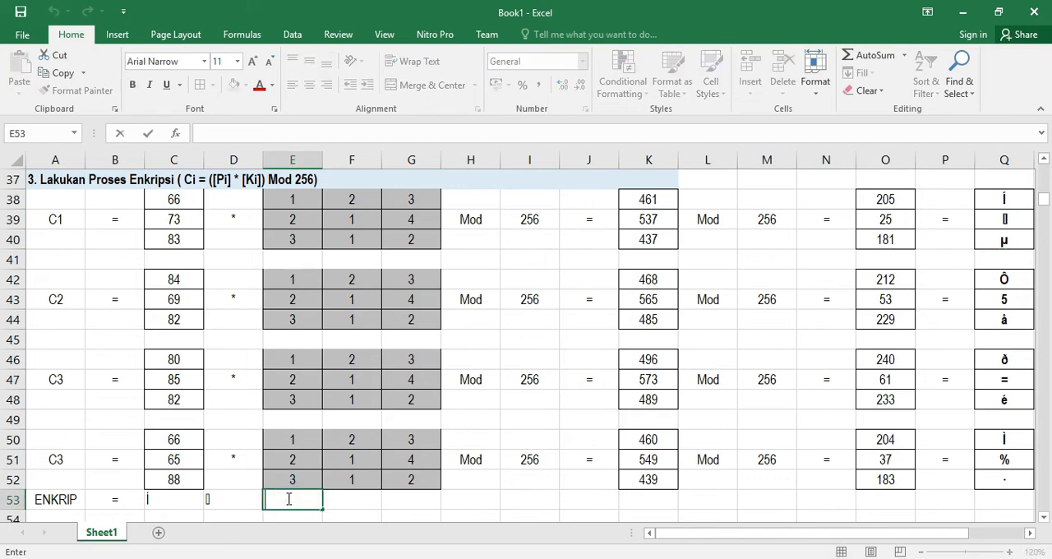
pyautogui.click(378, 509)
pyautogui.click(303, 495)
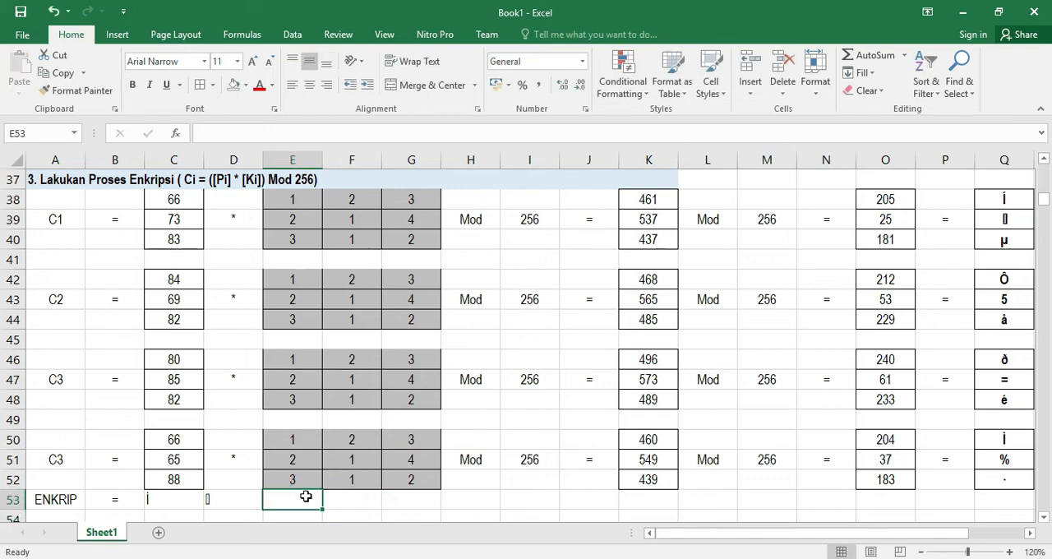
# Copy Q40's ciphertext character and paste it as a value into E53
pyautogui.click(990, 240)
pyautogui.hotkey('ctrl', 'c')
pyautogui.click(276, 500)
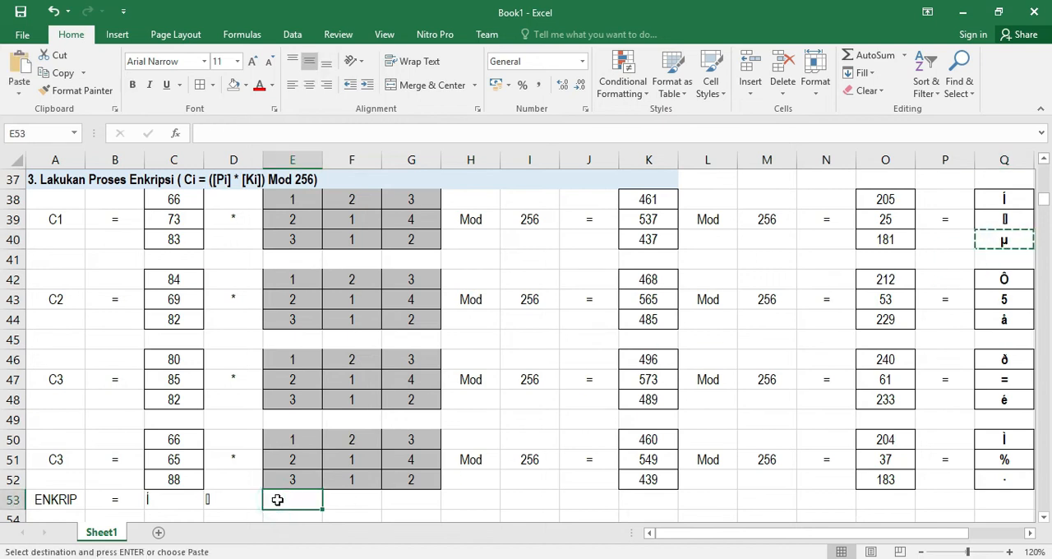
pyautogui.hotkey('ctrl', 'v')
pyautogui.click(349, 501)
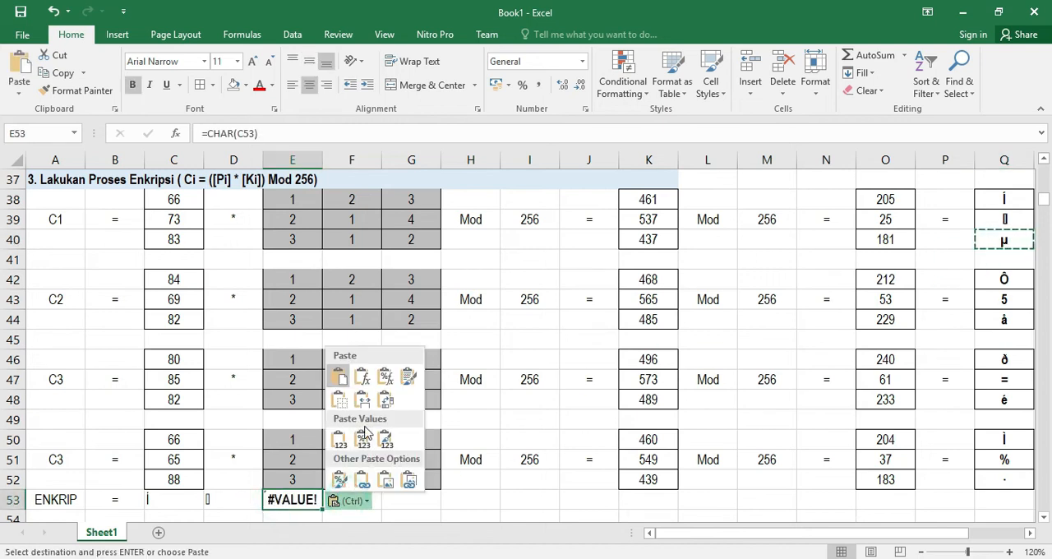
pyautogui.click(342, 438)
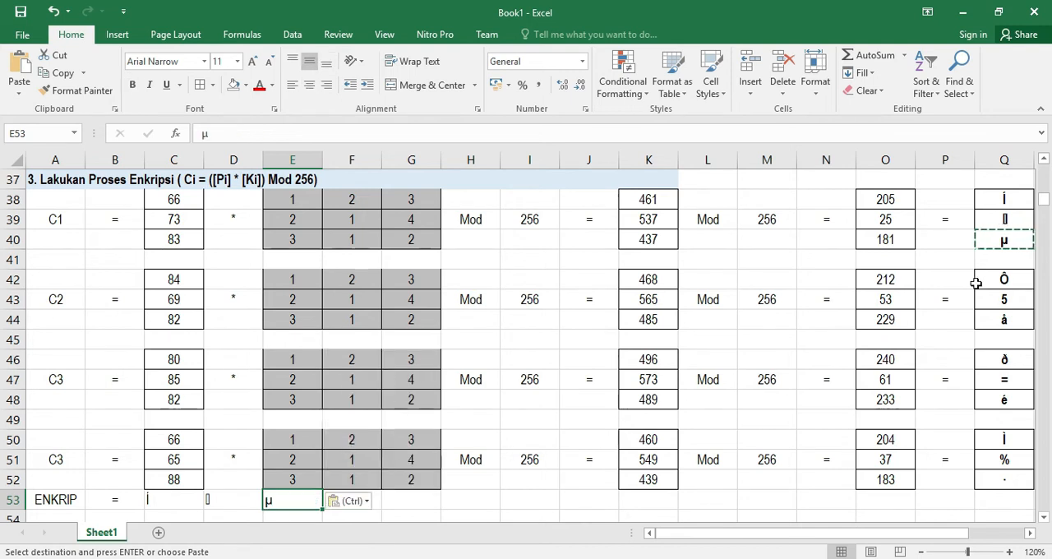
# Copy Q42's ciphertext character and paste it as a value into F53
pyautogui.click(1003, 280)
pyautogui.press('ctrl')
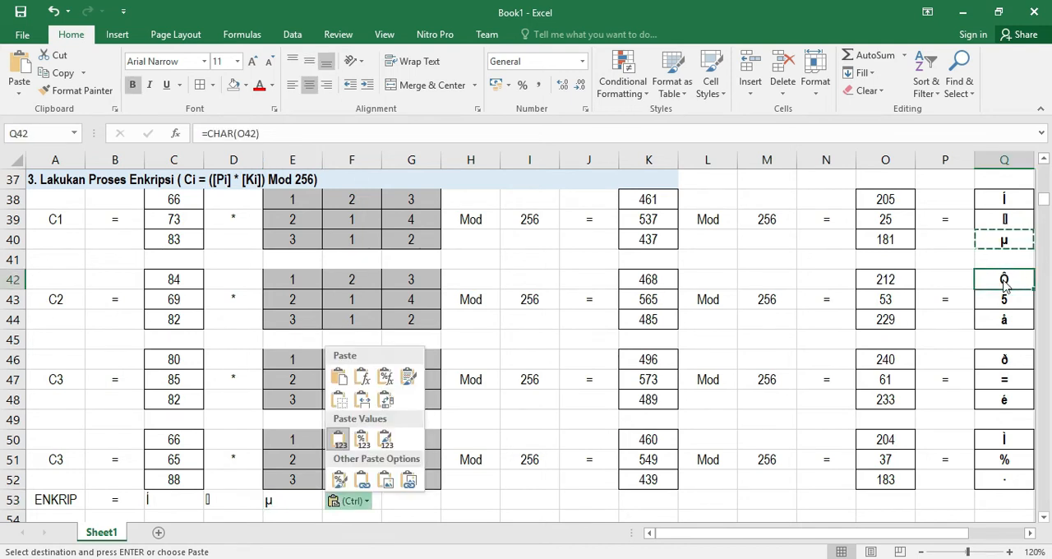
pyautogui.click(1003, 279)
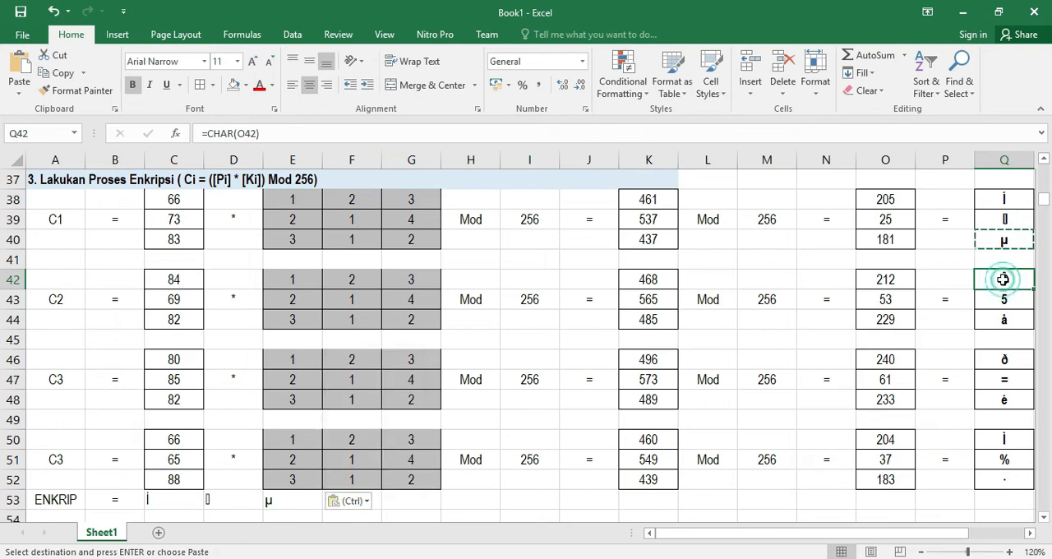
pyautogui.hotkey('ctrl', 'c')
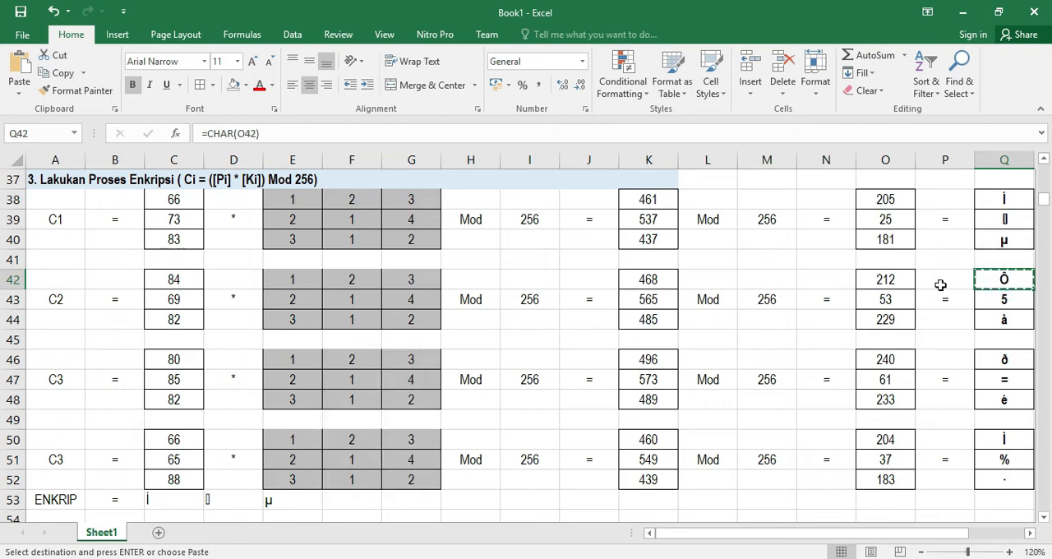
pyautogui.click(342, 497)
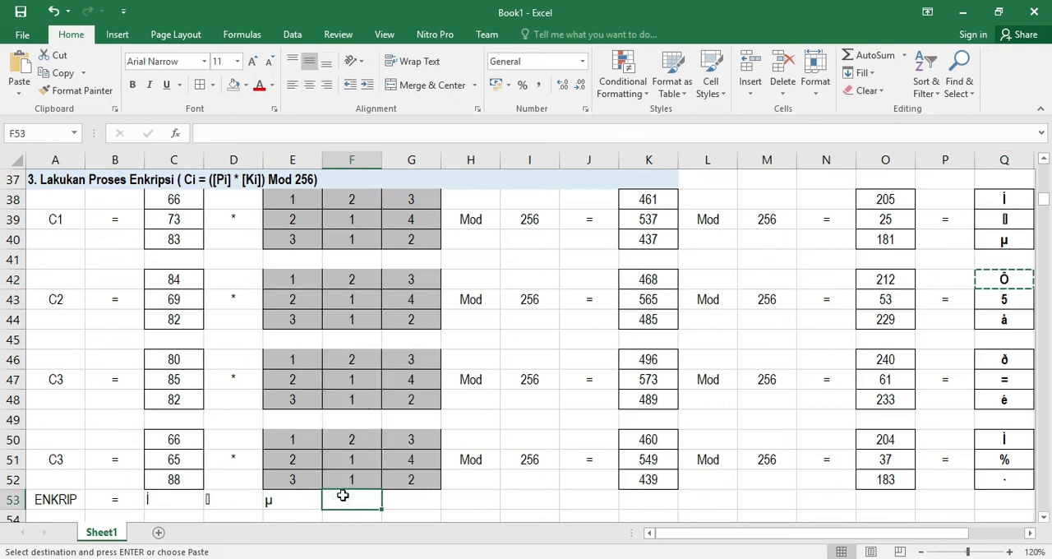
pyautogui.hotkey('ctrl', 'v')
pyautogui.click(399, 501)
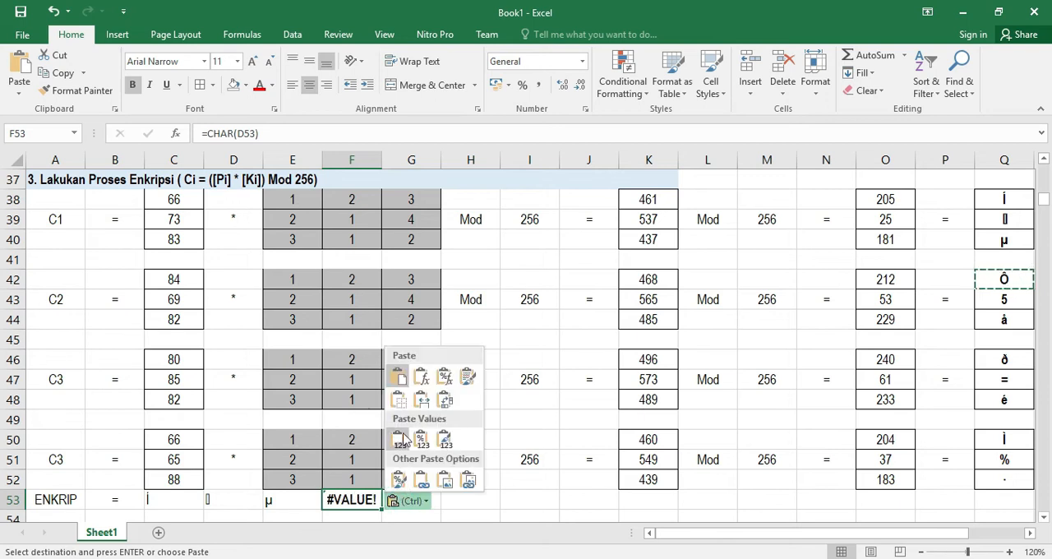
pyautogui.click(401, 440)
# Copy Q43's ciphertext character and paste it as a value into G53
pyautogui.scroll(-1, 551, 444)
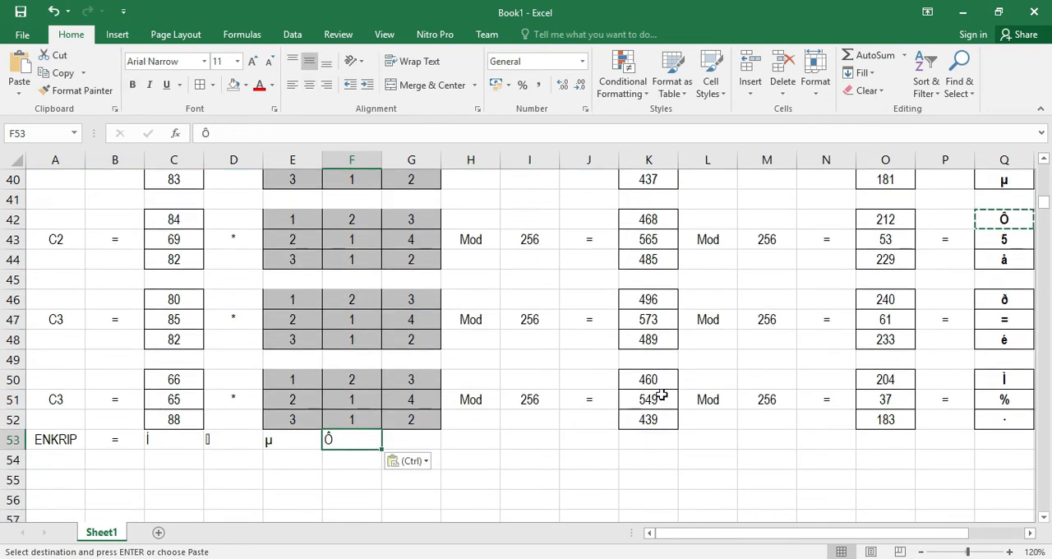
pyautogui.click(1001, 239)
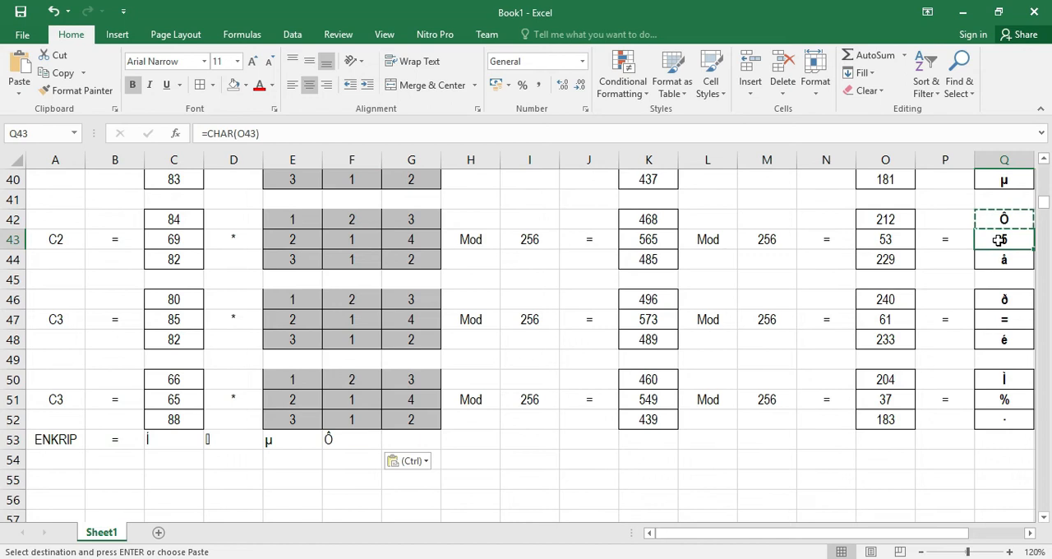
pyautogui.hotkey('ctrl', 'c')
pyautogui.click(399, 441)
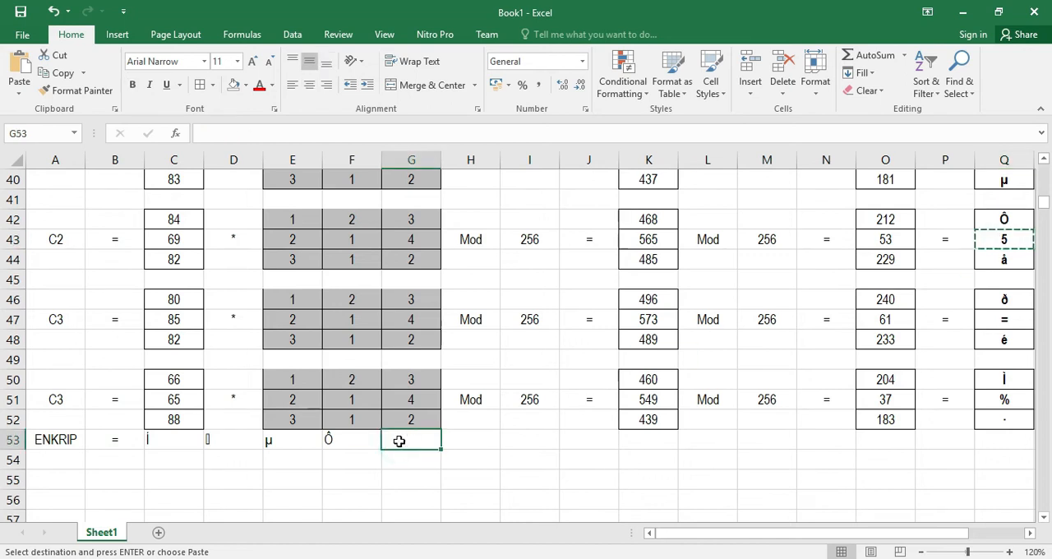
pyautogui.hotkey('ctrl', 'v')
pyautogui.click(452, 461)
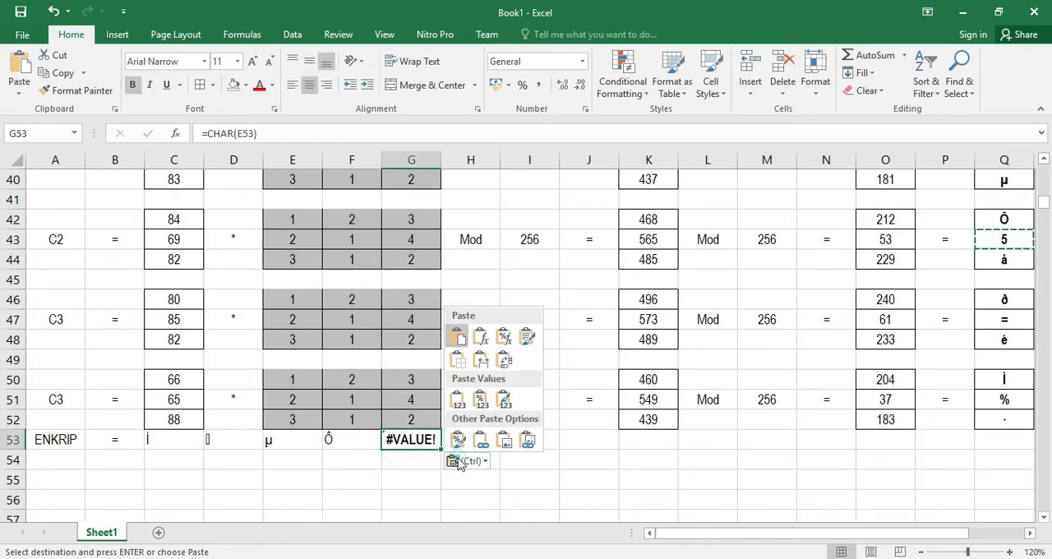
pyautogui.click(459, 398)
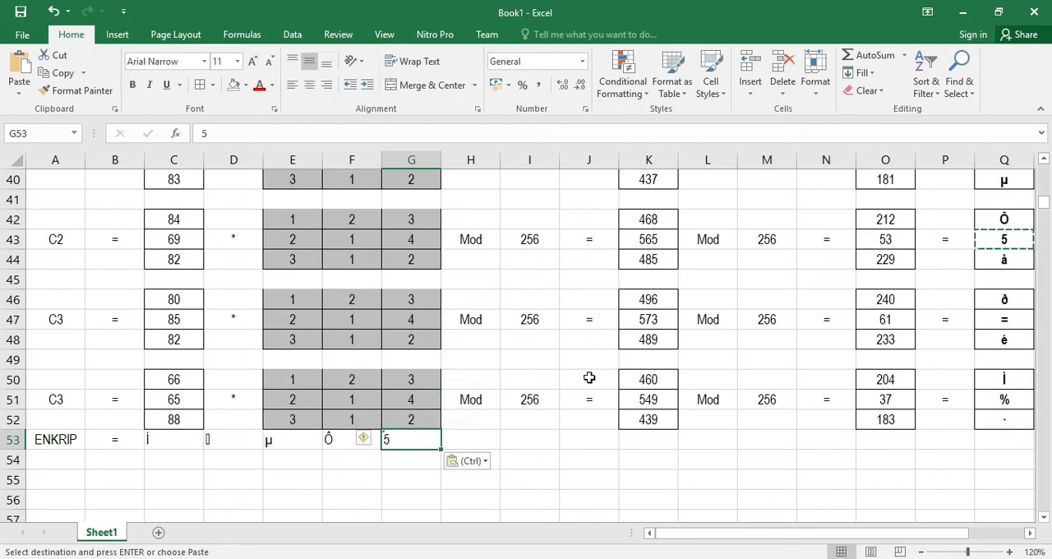
# Copy Q44's ciphertext character and paste it as a value into H53
pyautogui.click(1007, 259)
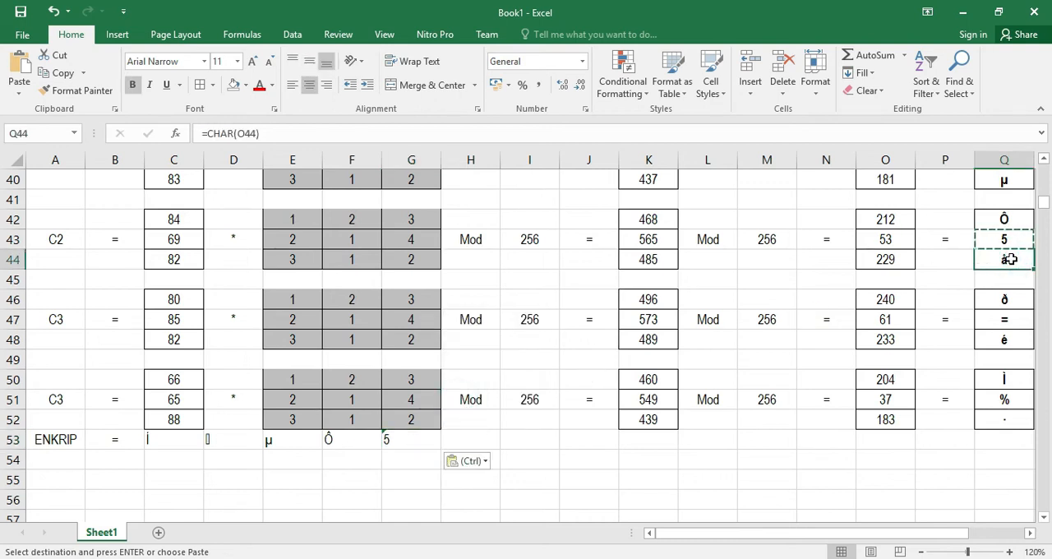
pyautogui.hotkey('ctrl', 'c')
pyautogui.click(457, 443)
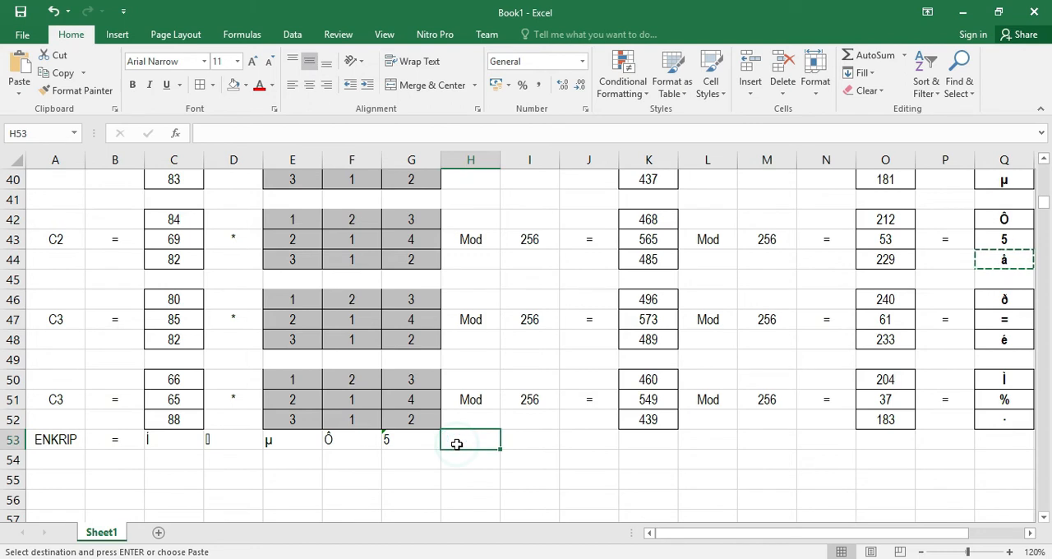
pyautogui.hotkey('ctrl', 'v')
pyautogui.click(518, 464)
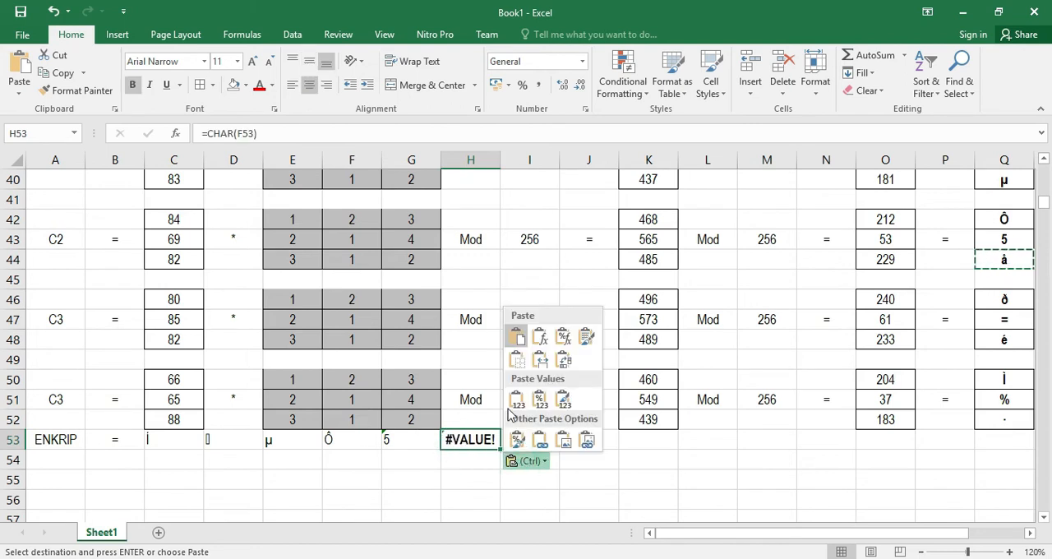
pyautogui.click(526, 393)
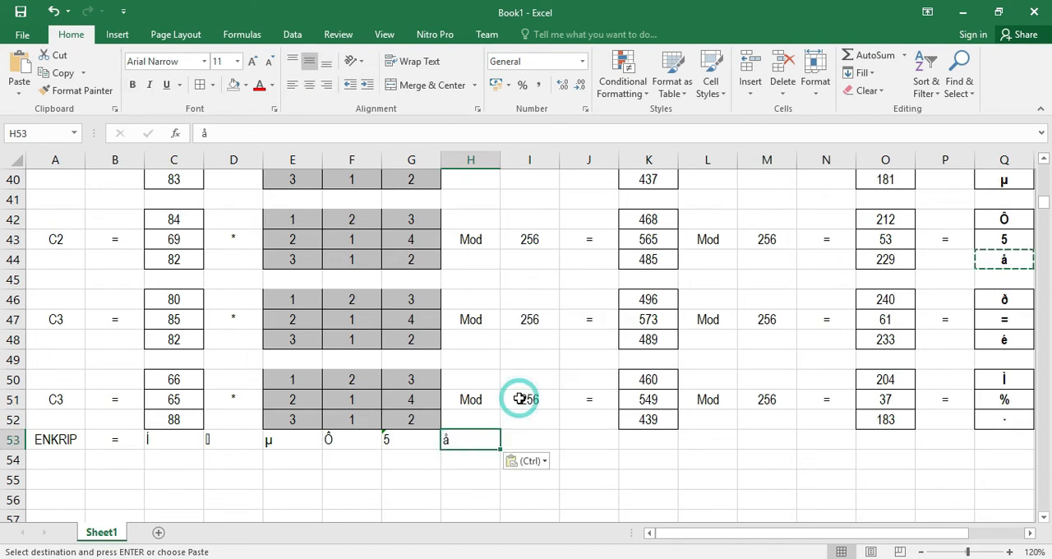
# Copy Q46's ciphertext character and paste it as a value into I53
pyautogui.click(1005, 302)
pyautogui.hotkey('ctrl', 'c')
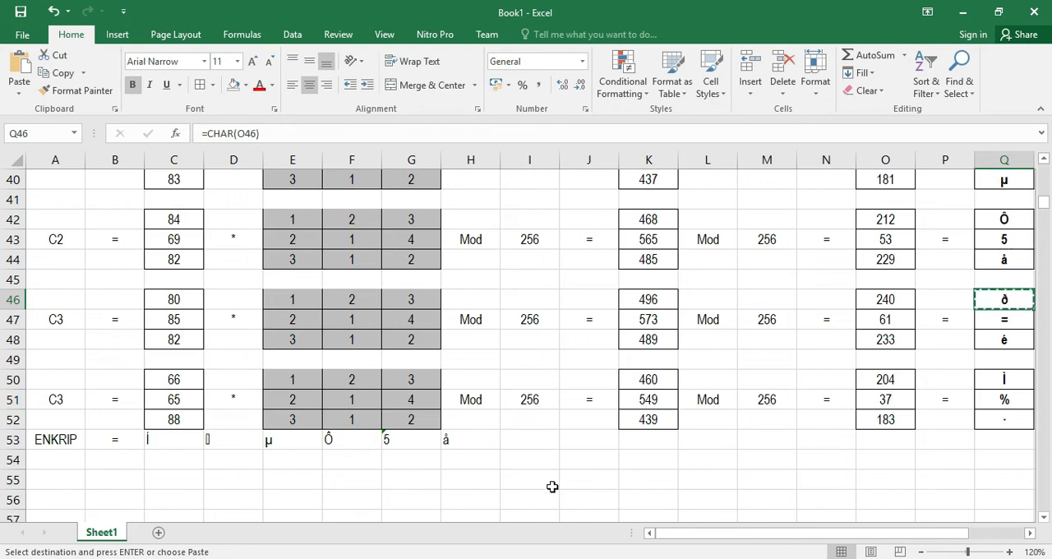
pyautogui.click(526, 442)
pyautogui.hotkey('ctrl', 'v')
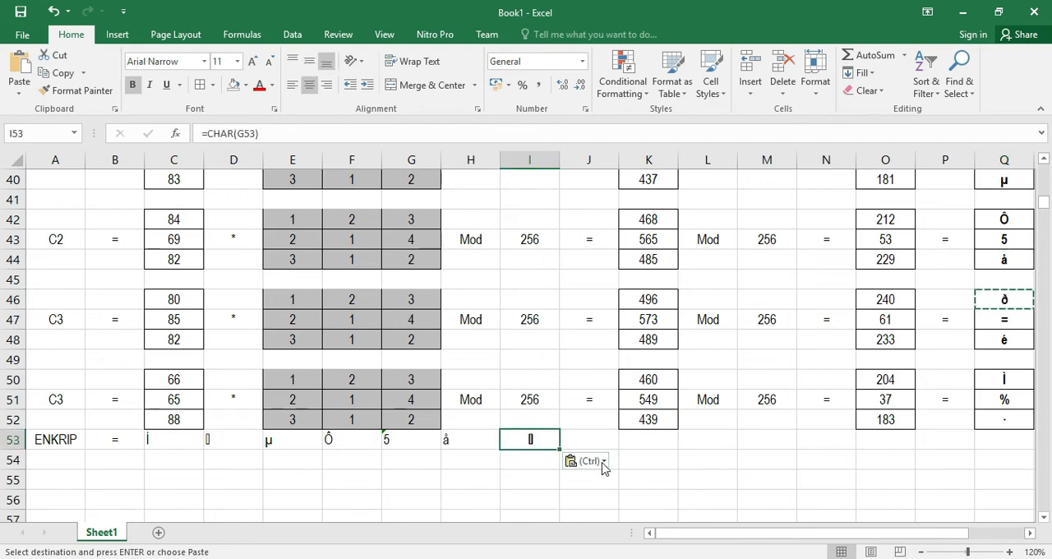
pyautogui.click(1003, 302)
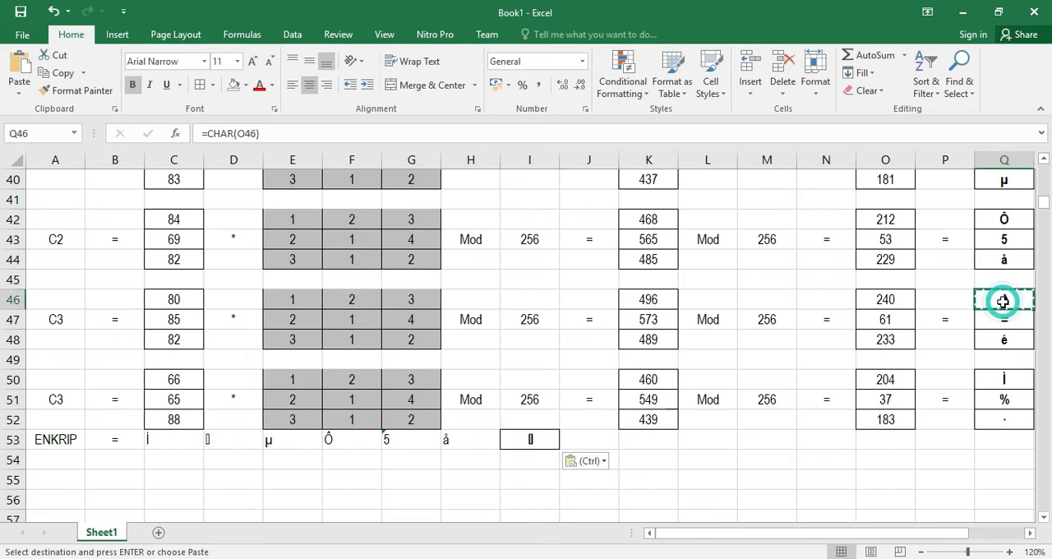
pyautogui.click(526, 440)
pyautogui.hotkey('ctrl', 'v')
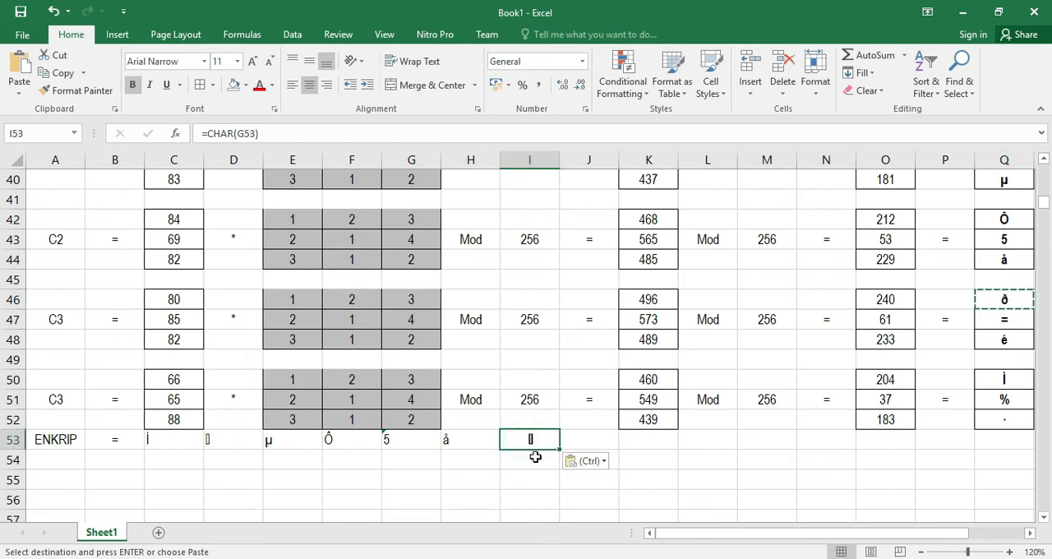
pyautogui.click(589, 462)
pyautogui.click(578, 400)
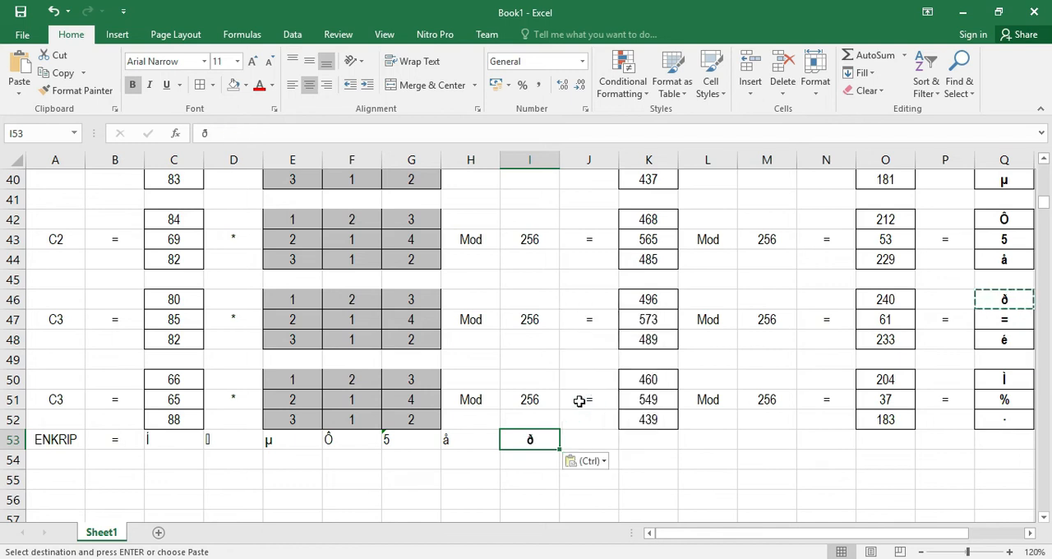
# Copy Q47's ciphertext character and paste it as a value into J53
pyautogui.click(1009, 320)
pyautogui.hotkey('ctrl', 'c')
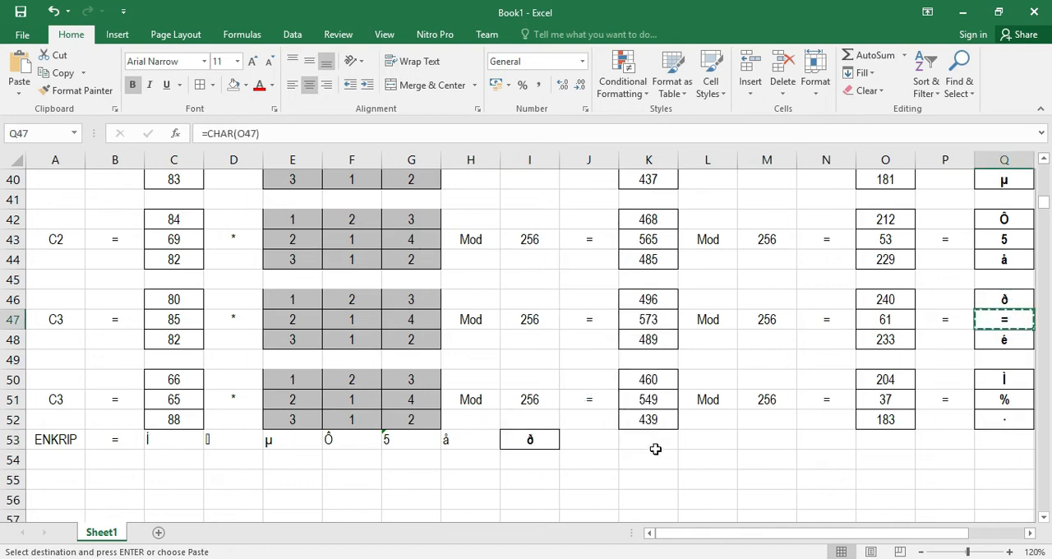
pyautogui.click(599, 447)
pyautogui.hotkey('ctrl', 'v')
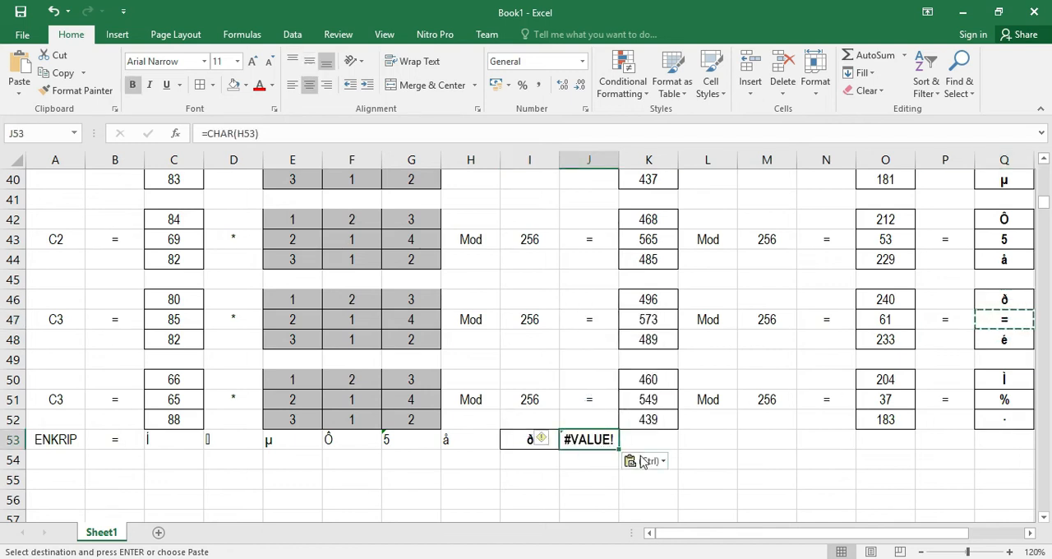
pyautogui.click(645, 461)
pyautogui.click(636, 400)
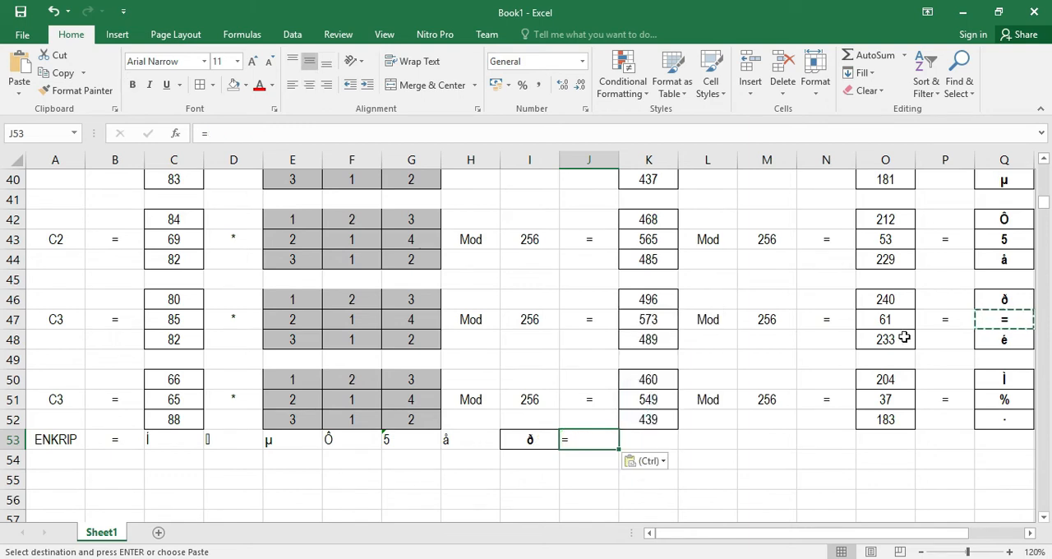
# Copy Q48's ciphertext character and paste it as a value into K53
pyautogui.click(1000, 342)
pyautogui.hotkey('ctrl', 'c')
pyautogui.click(641, 437)
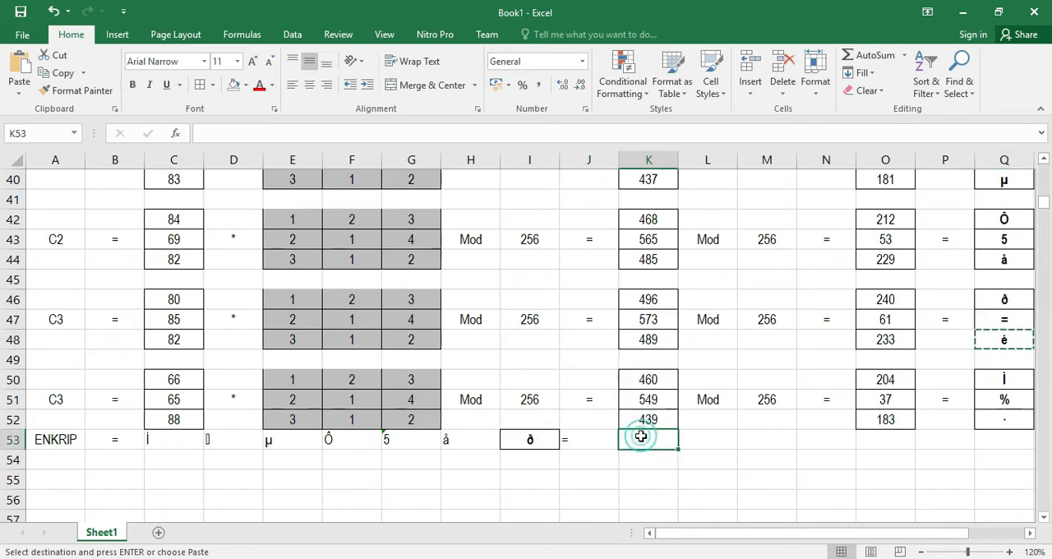
pyautogui.hotkey('ctrl', 'v')
pyautogui.click(697, 461)
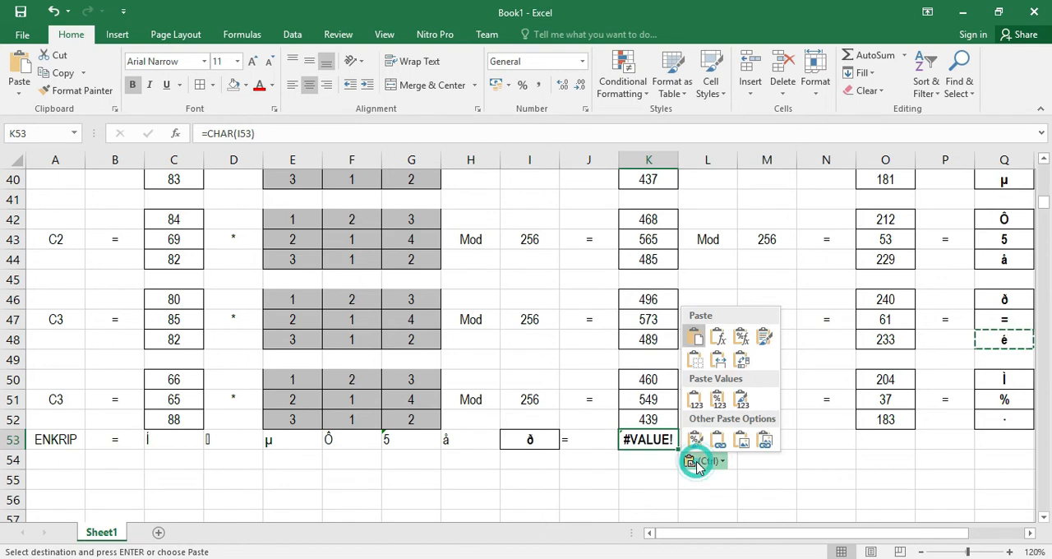
pyautogui.click(695, 400)
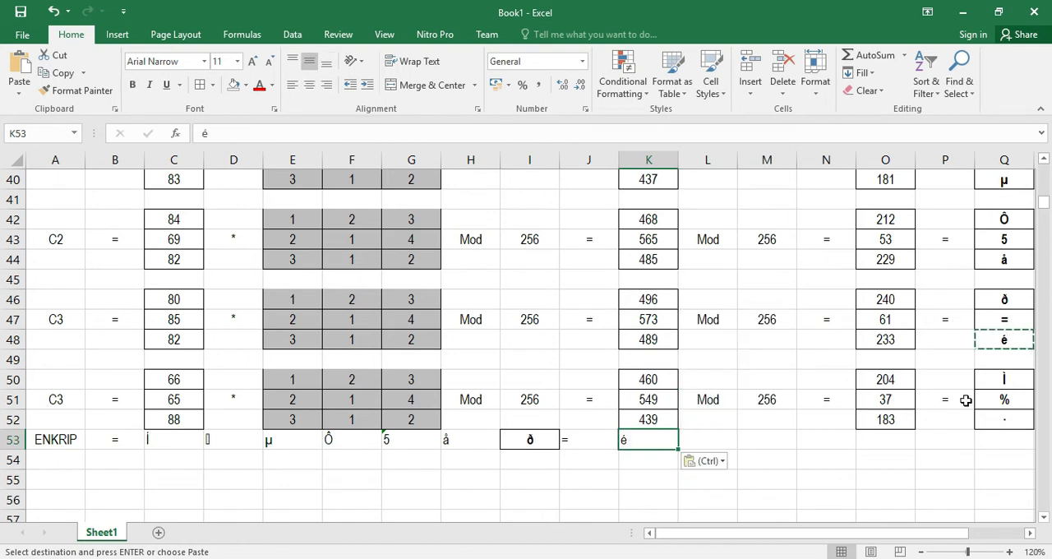
# Copy Q50's ciphertext character and paste it as a value into L53
pyautogui.click(1003, 379)
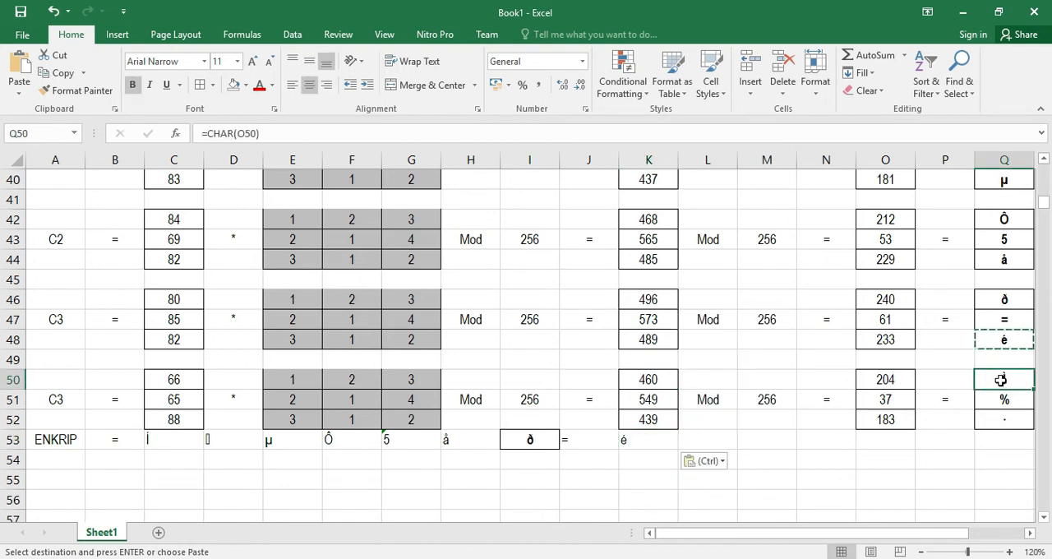
pyautogui.hotkey('ctrl', 'c')
pyautogui.click(697, 440)
pyautogui.hotkey('ctrl', 'v')
pyautogui.click(751, 461)
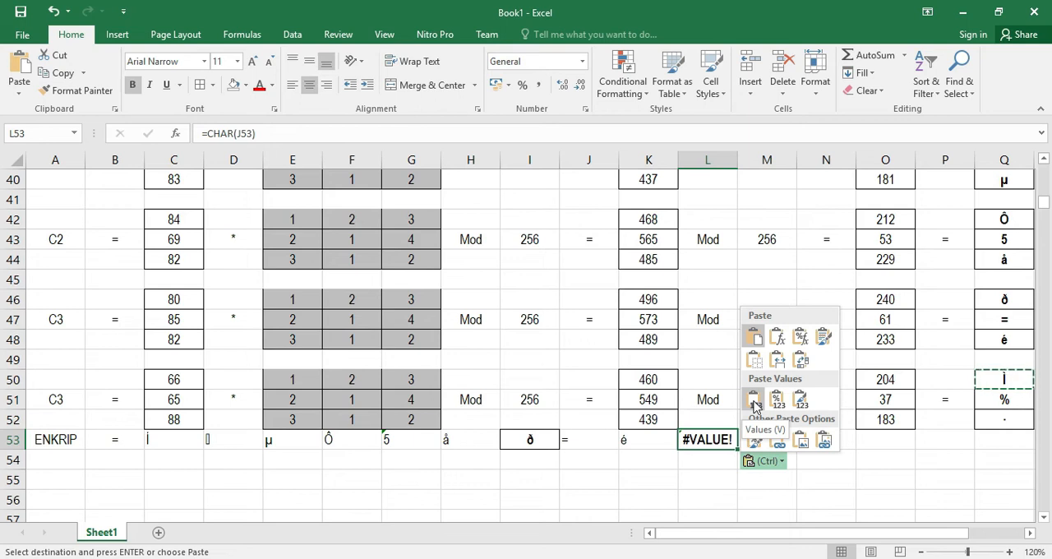
pyautogui.click(755, 400)
# Copy Q51's ciphertext character and paste it as a value into M53
pyautogui.click(1003, 398)
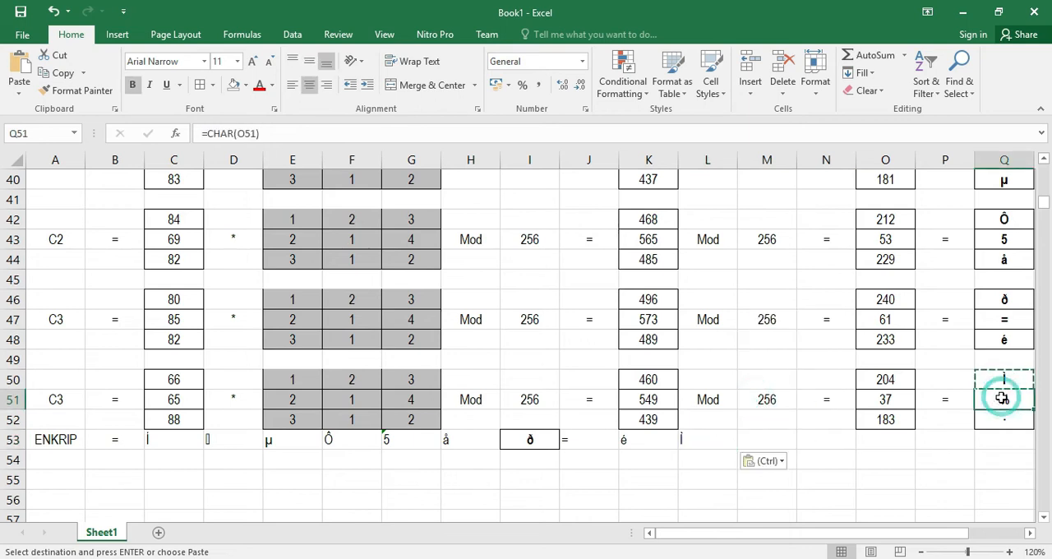
pyautogui.click(763, 445)
pyautogui.hotkey('ctrl', 'v')
pyautogui.click(804, 463)
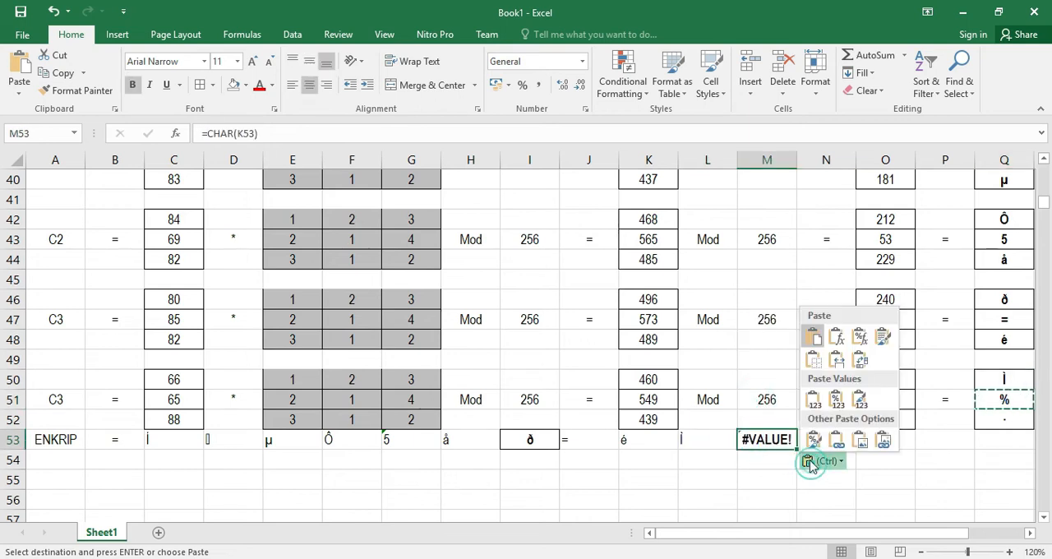
pyautogui.click(810, 398)
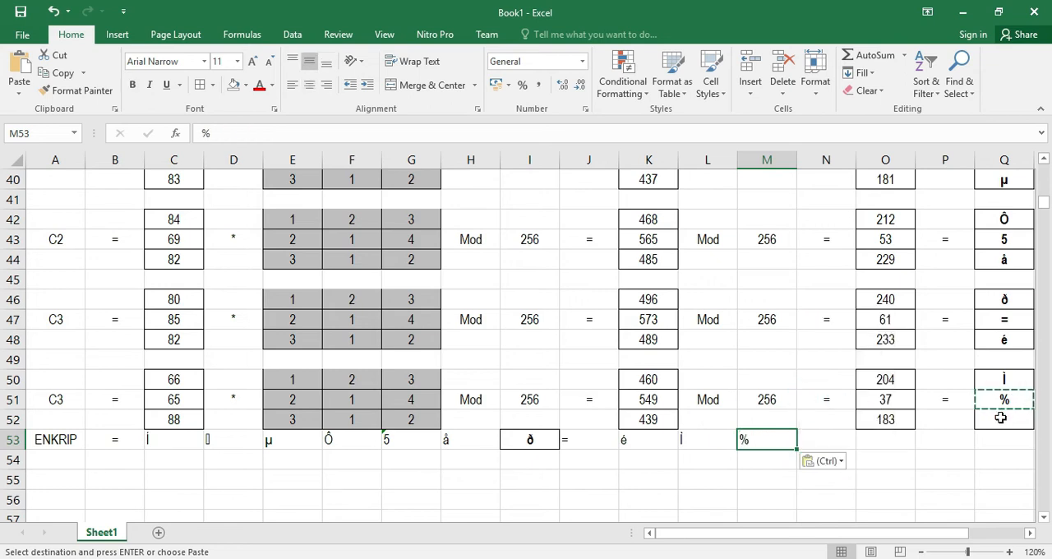
# Copy Q52's ciphertext character and paste it as a value into N53
pyautogui.click(1000, 418)
pyautogui.hotkey('ctrl', 'c')
pyautogui.click(828, 446)
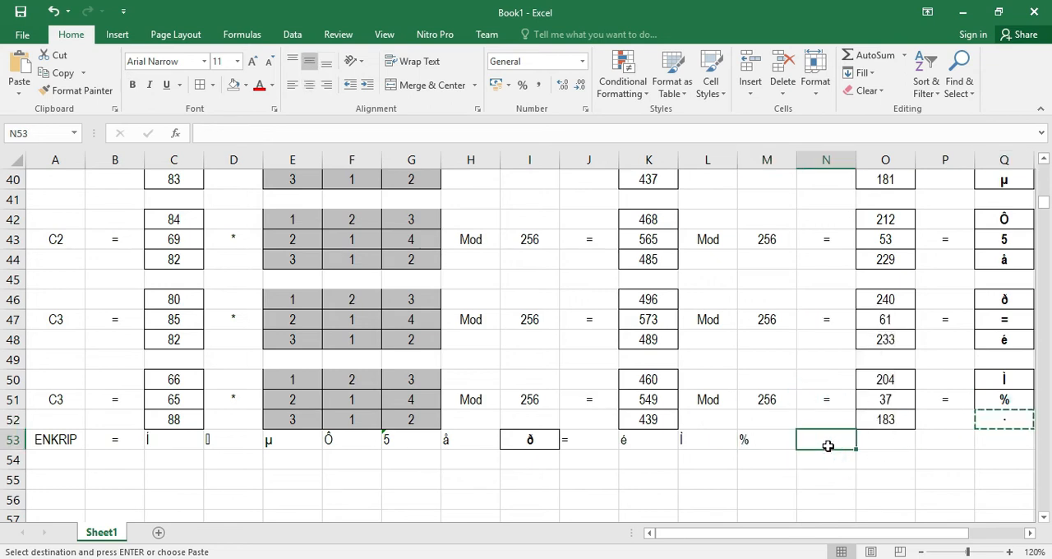
pyautogui.hotkey('ctrl', 'v')
pyautogui.click(867, 462)
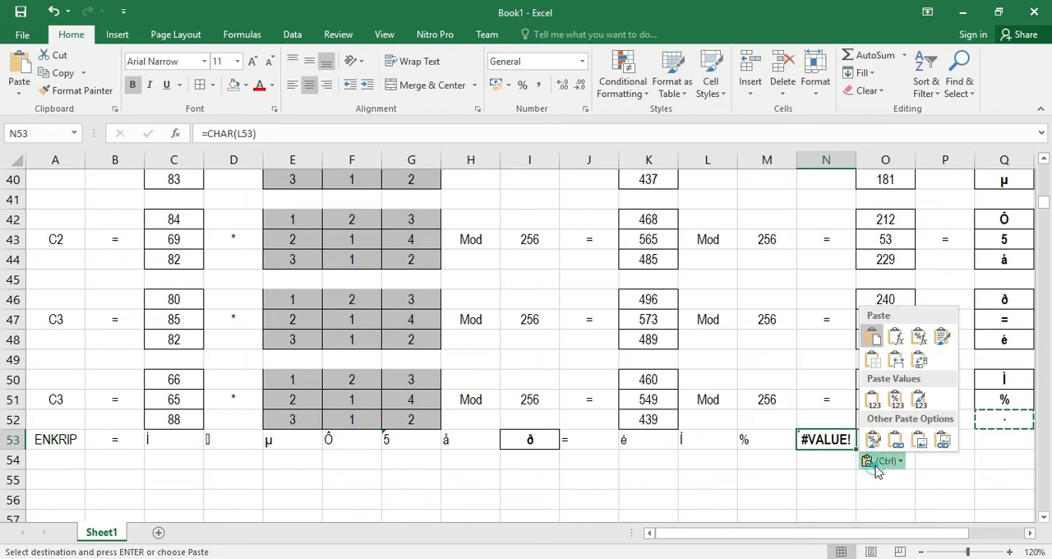
pyautogui.click(874, 399)
# Format the ciphertext cells C53:N53 as bold, 12 pt, red and centred
pyautogui.moveTo(826, 440); pyautogui.dragTo(151, 441)
pyautogui.press('Escape')
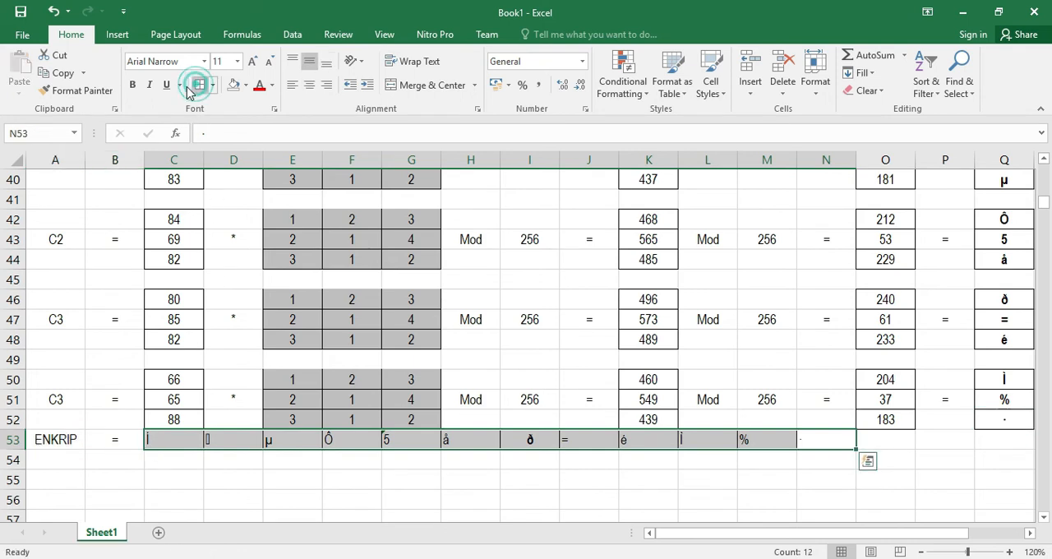
pyautogui.click(132, 85)
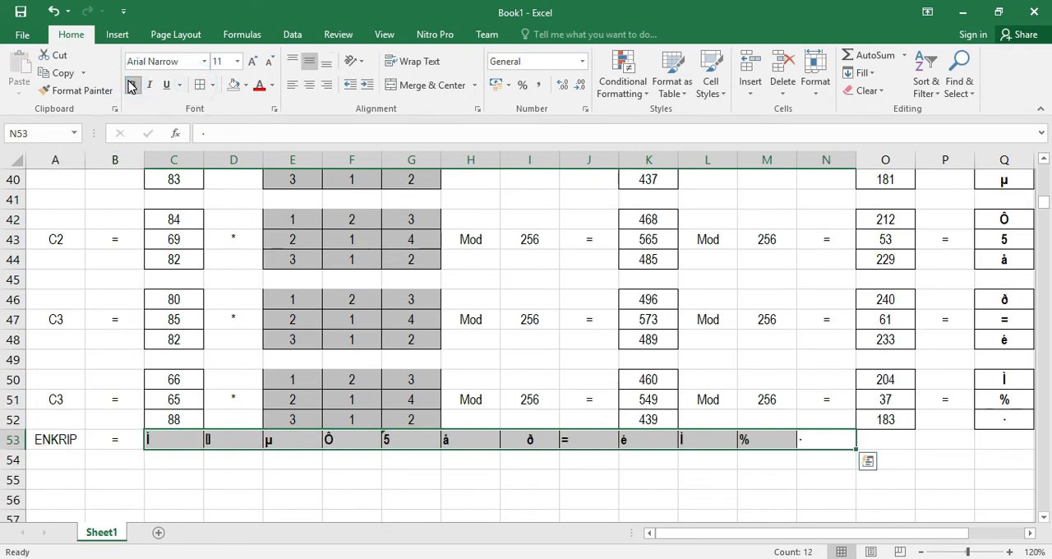
pyautogui.click(254, 64)
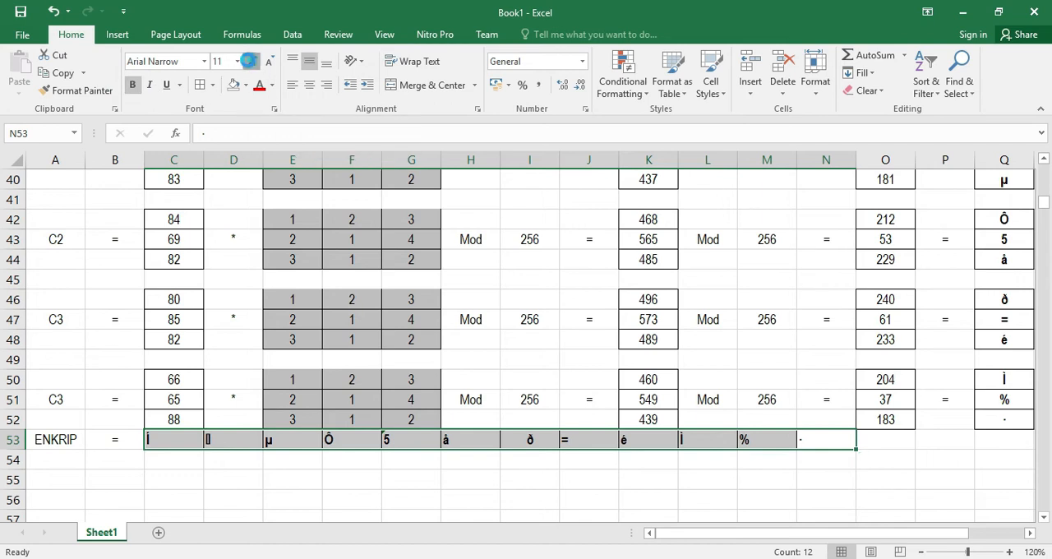
pyautogui.click(263, 86)
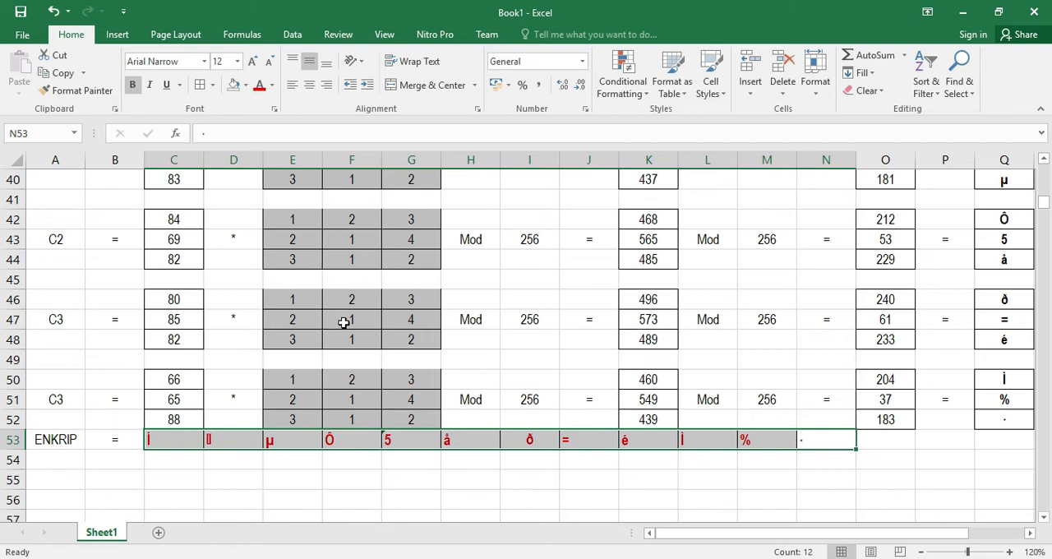
pyautogui.click(306, 89)
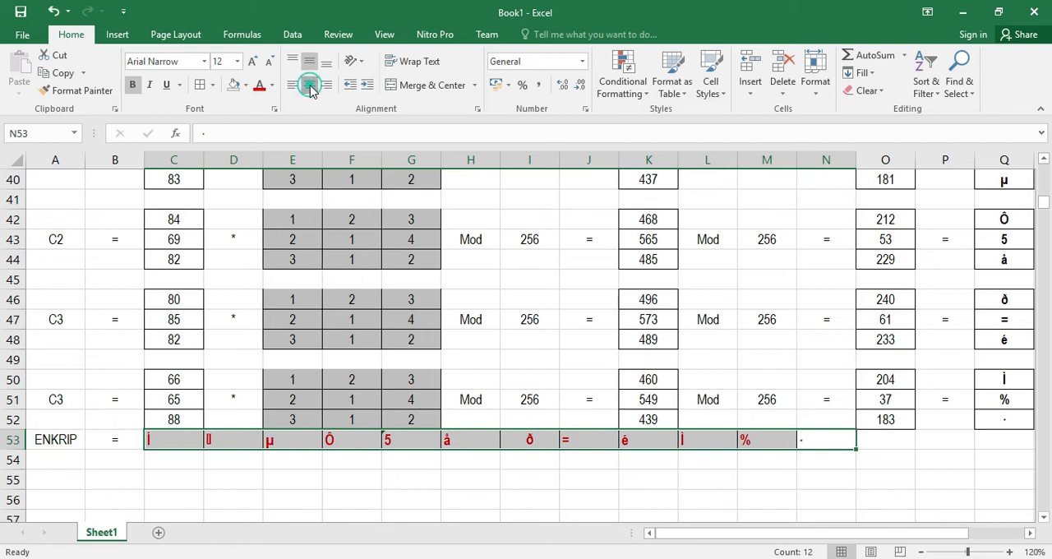
# Rename the row label in A53 to ENKRIPSI
pyautogui.click(74, 440)
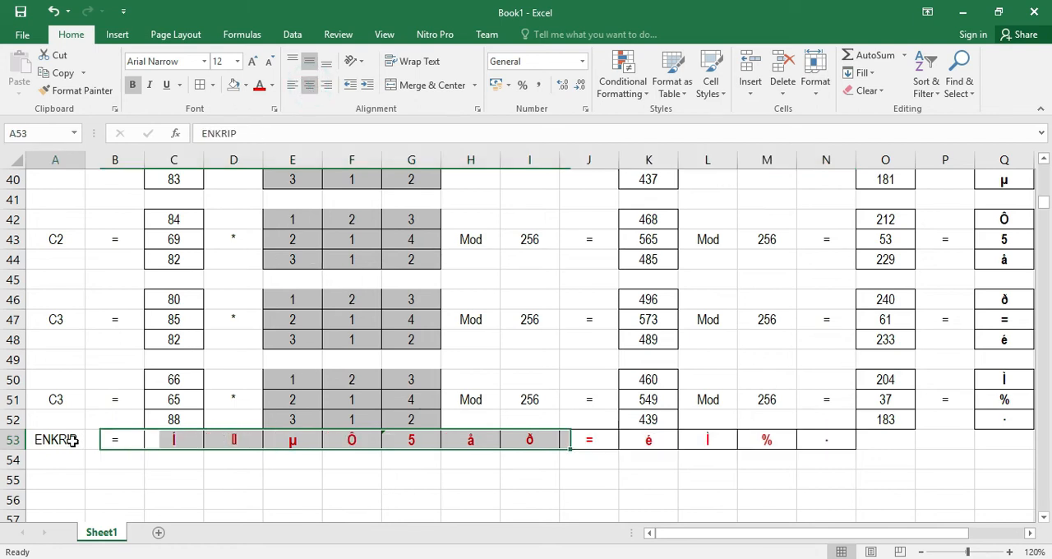
pyautogui.doubleClick(76, 440)
pyautogui.write('SI')
pyautogui.press('Return')
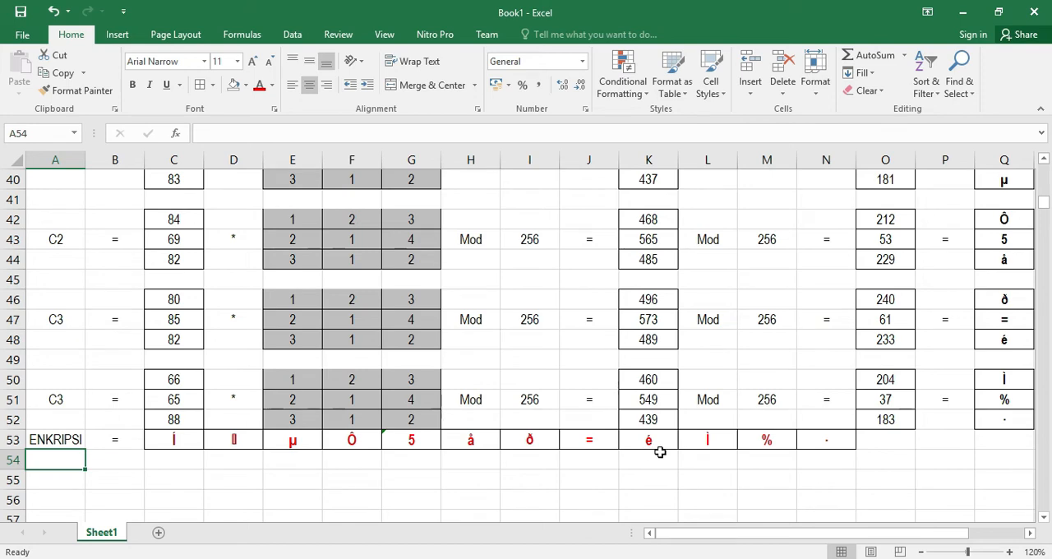
# Review the decryption procedure steps listed under B. Dekripsi
pyautogui.scroll(10, 660, 452)
pyautogui.scroll(2, 291, 347)
pyautogui.scroll(-1, 71, 246)
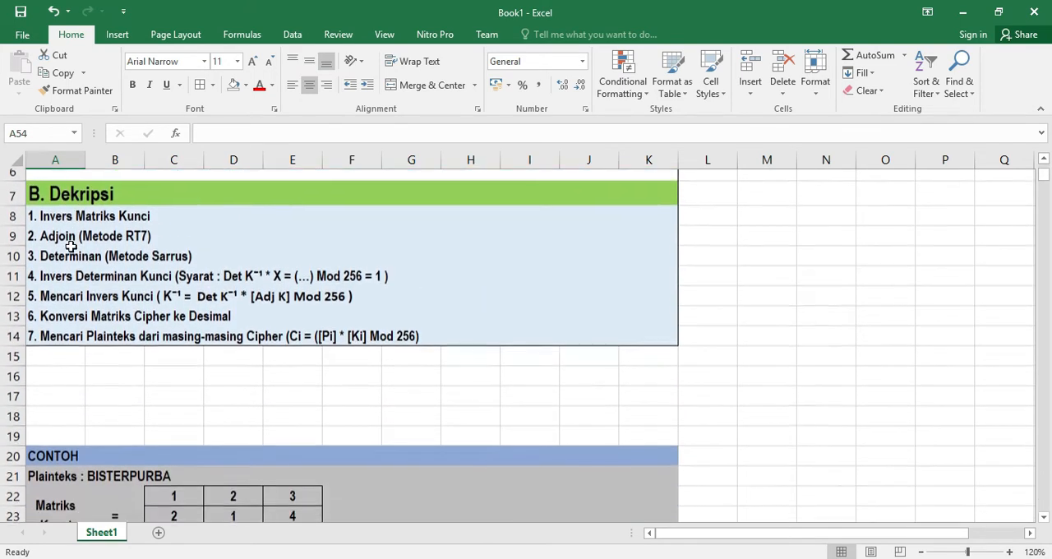
pyautogui.scroll(-3, 92, 374)
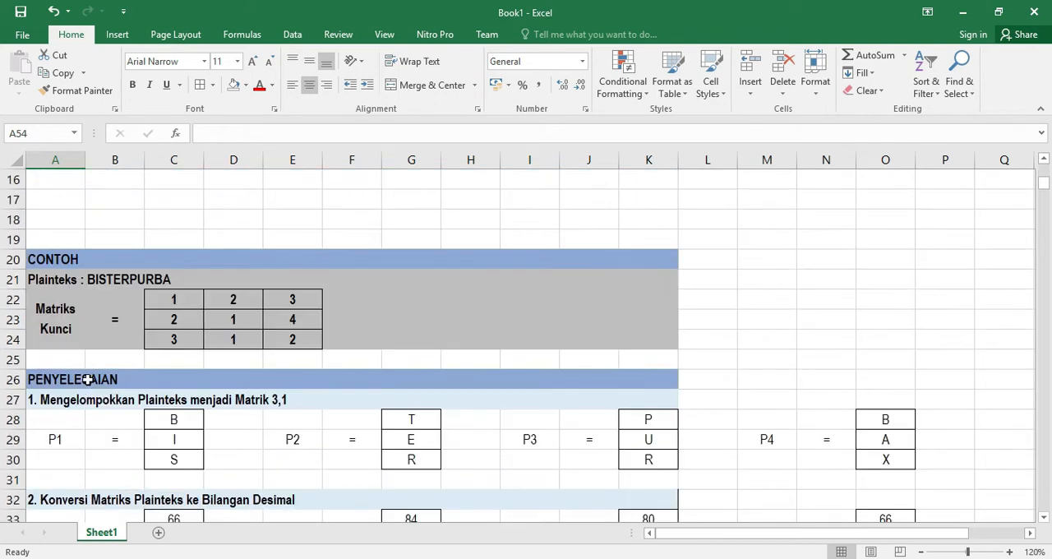
pyautogui.scroll(-1, 91, 379)
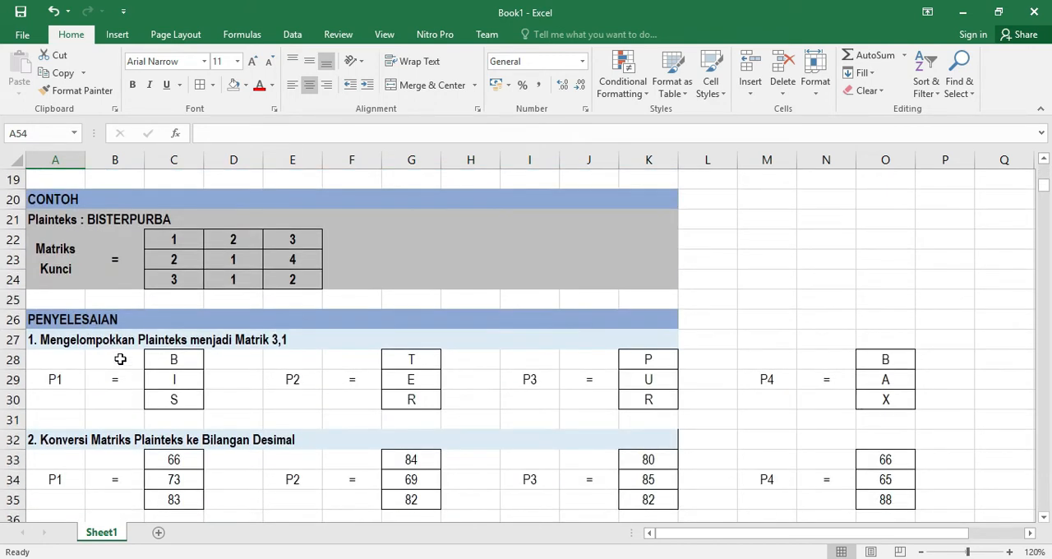
pyautogui.scroll(-4, 120, 360)
pyautogui.scroll(9, 120, 359)
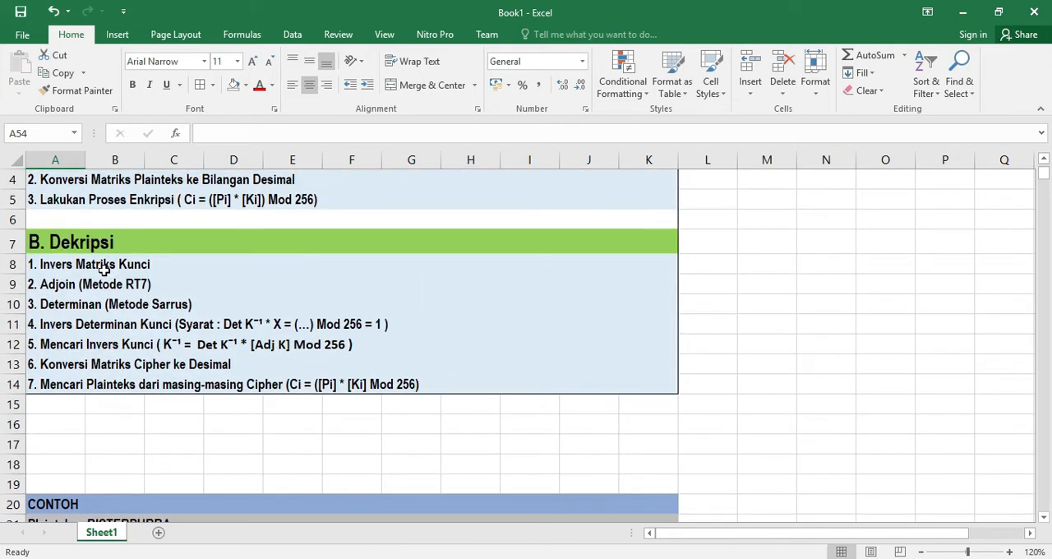
pyautogui.click(105, 268)
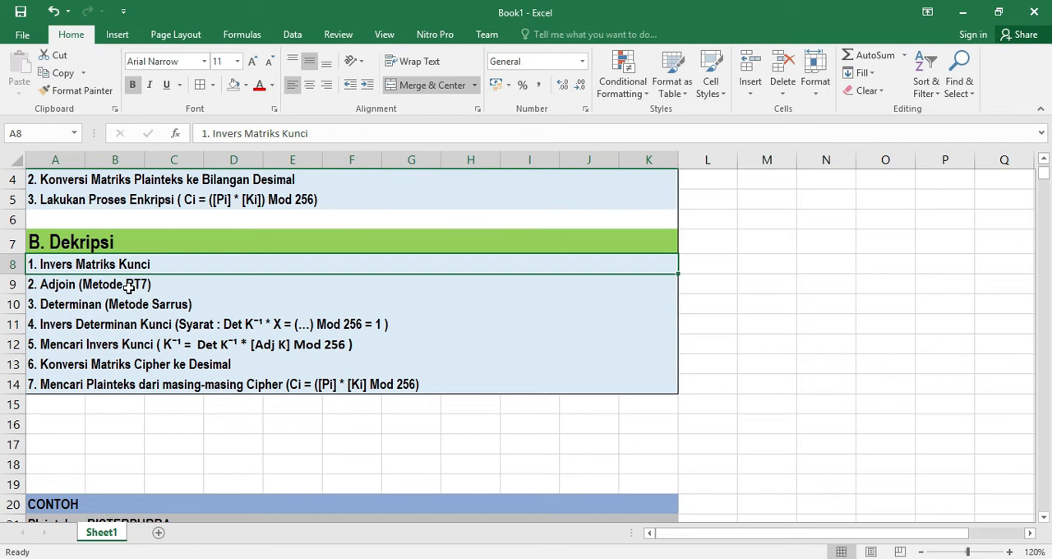
pyautogui.click(107, 289)
pyautogui.click(96, 309)
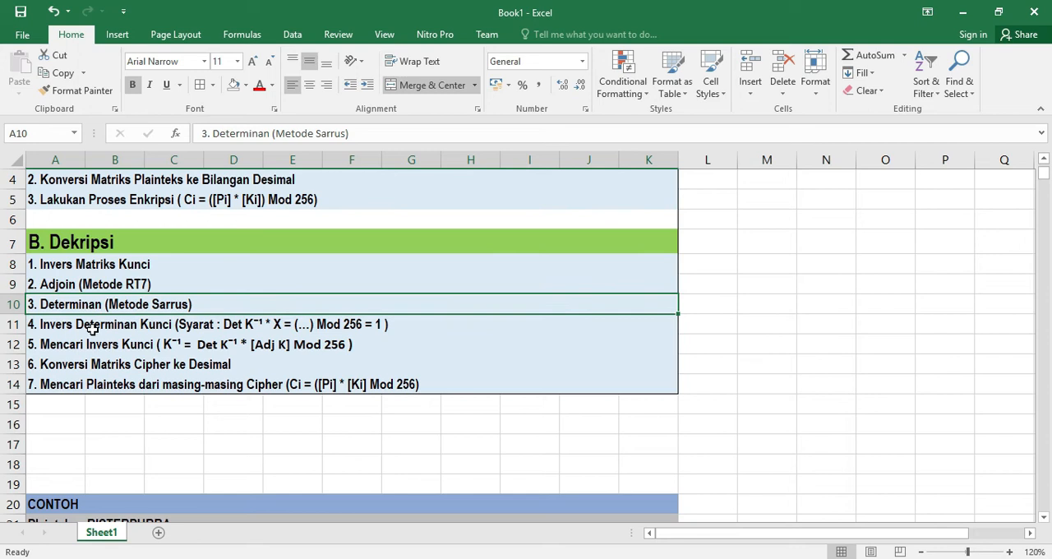
pyautogui.click(94, 327)
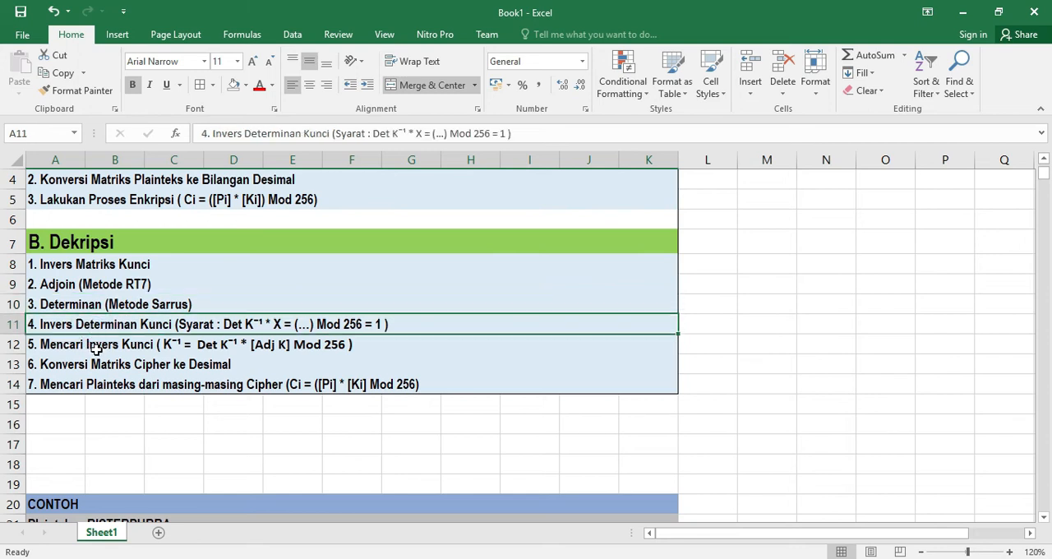
pyautogui.click(96, 348)
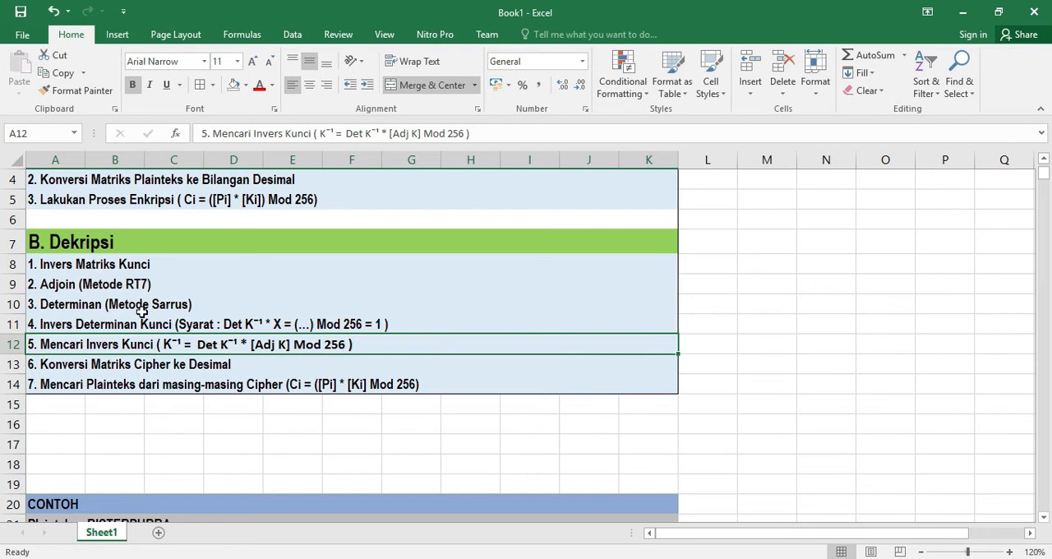
# Copy the heading "1. Invers Matriks Kunci" into A55
pyautogui.click(141, 264)
pyautogui.hotkey('ctrl', 'c')
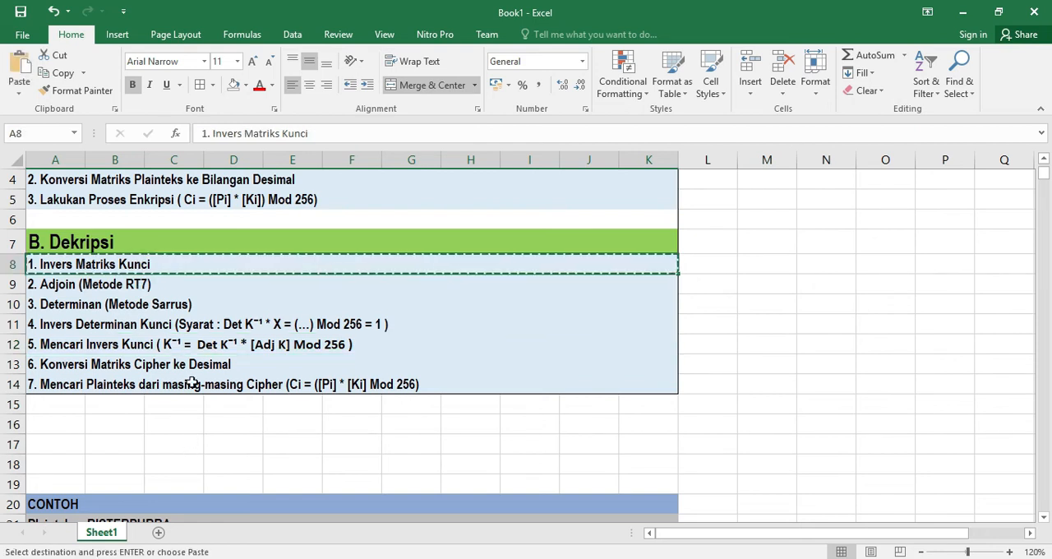
pyautogui.scroll(-15, 196, 382)
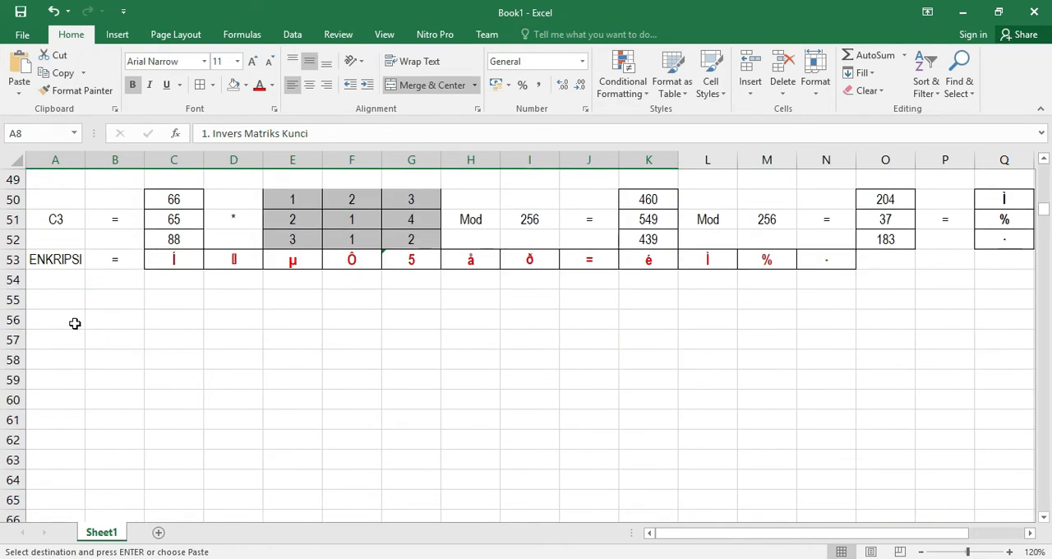
pyautogui.click(43, 299)
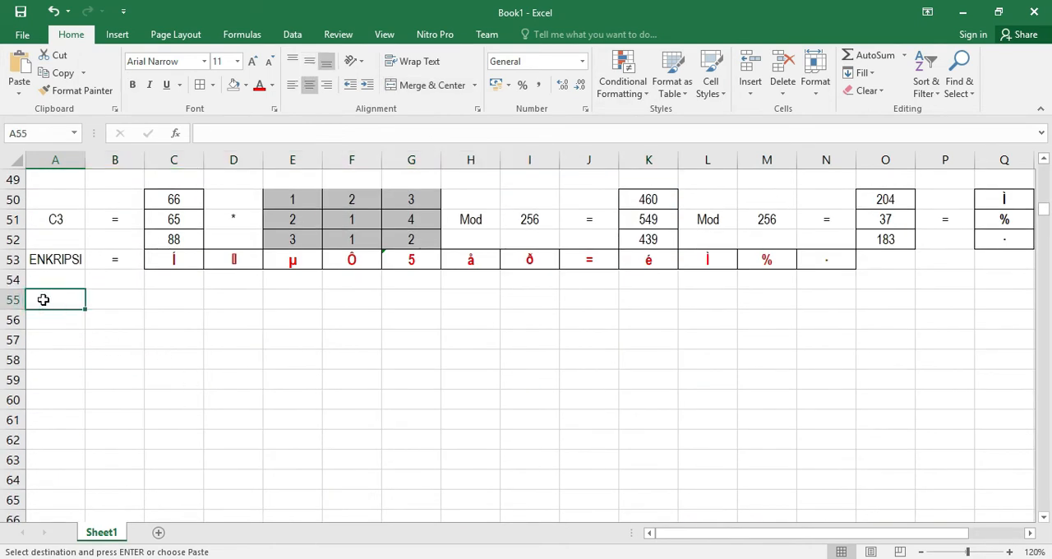
pyautogui.hotkey('ctrl', 'v')
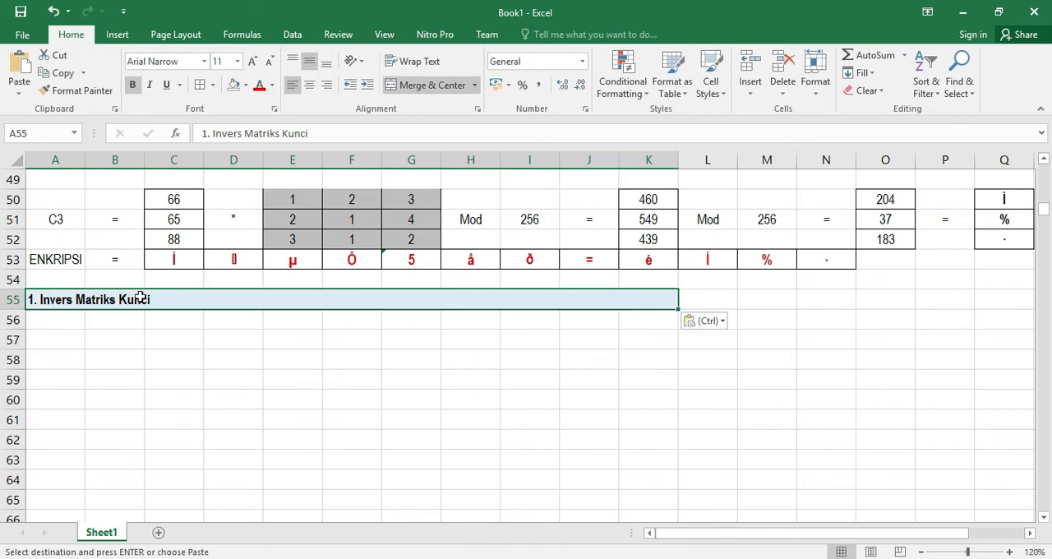
# Copy the heading "2. Adjoin (Metode RT7)" into A56
pyautogui.scroll(14, 176, 303)
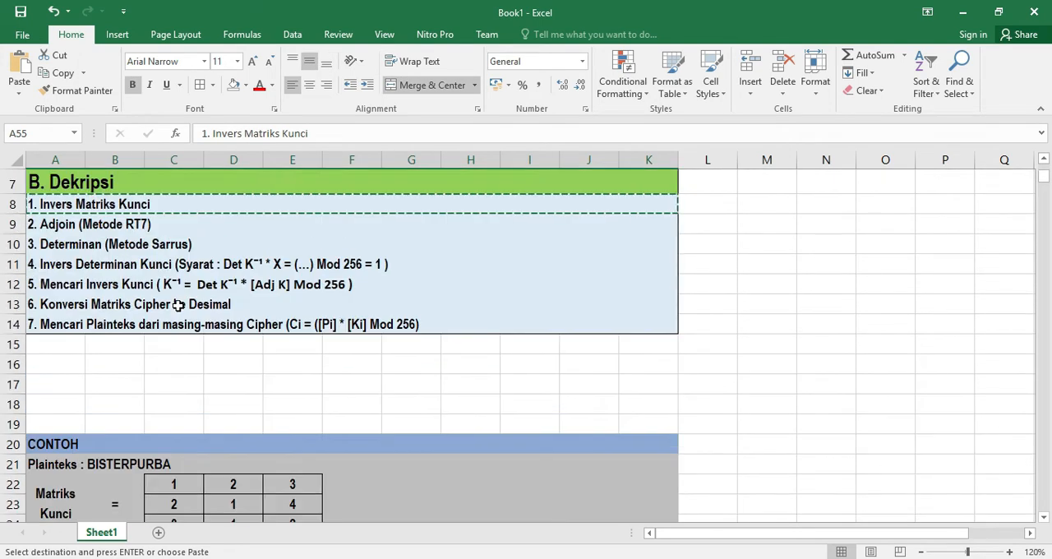
pyautogui.click(128, 228)
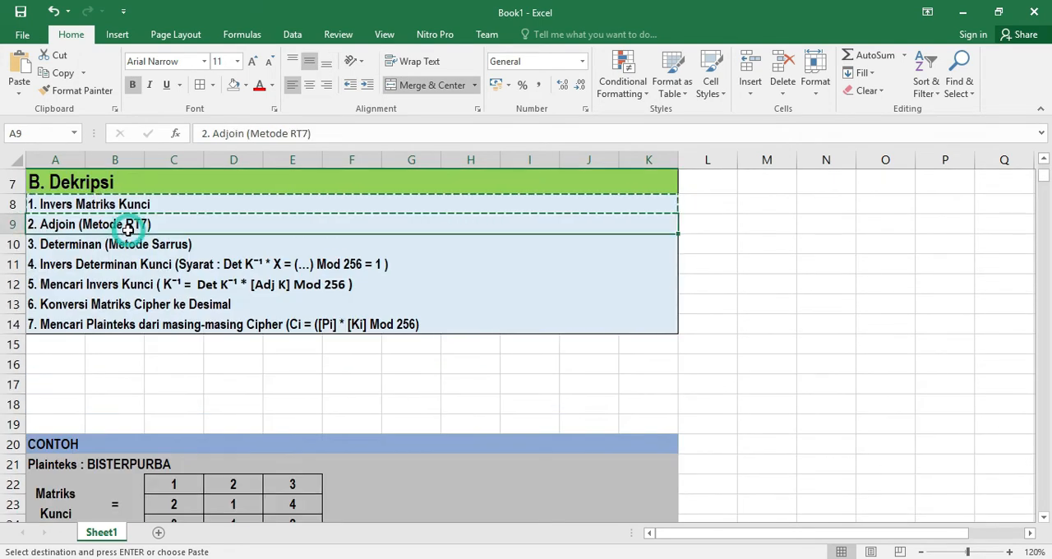
pyautogui.hotkey('ctrl', 'c')
pyautogui.scroll(-13, 157, 326)
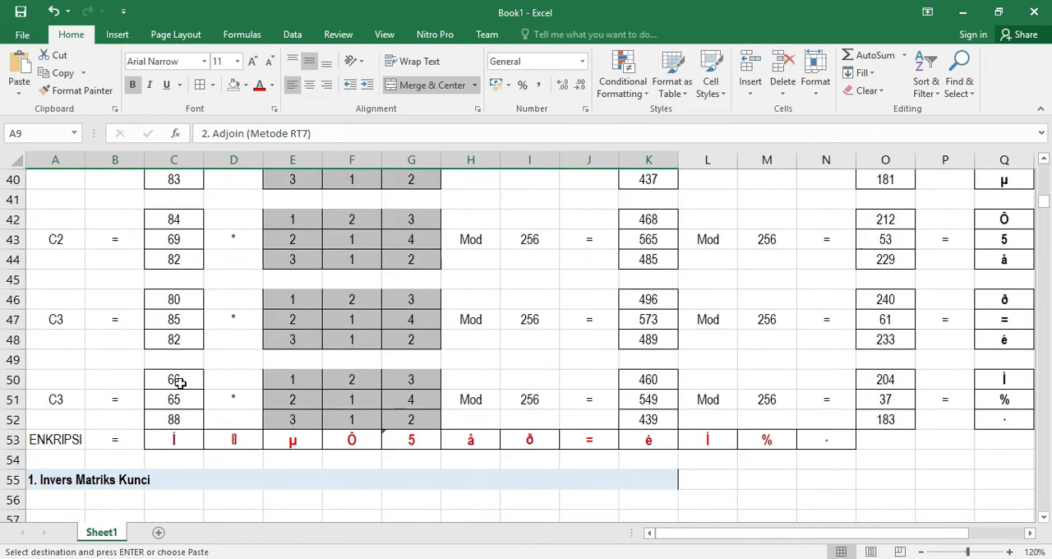
pyautogui.click(52, 388)
pyautogui.hotkey('ctrl', 'v')
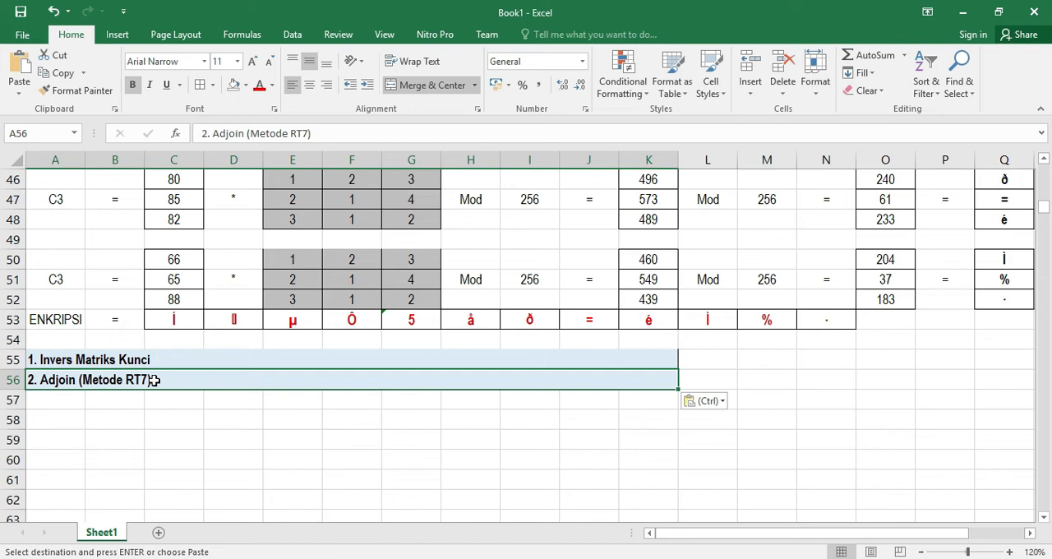
# Select the key matrix in C22:E24 to review its values
pyautogui.scroll(9, 153, 380)
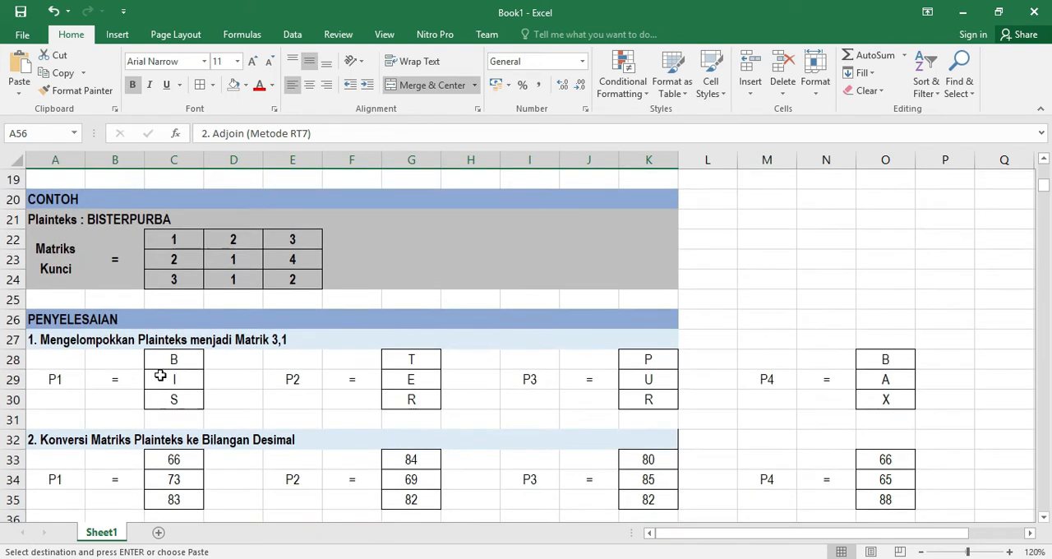
pyautogui.scroll(1, 161, 376)
pyautogui.moveTo(174, 300); pyautogui.dragTo(282, 338)
pyautogui.scroll(-3, 237, 340)
pyautogui.scroll(3, 237, 341)
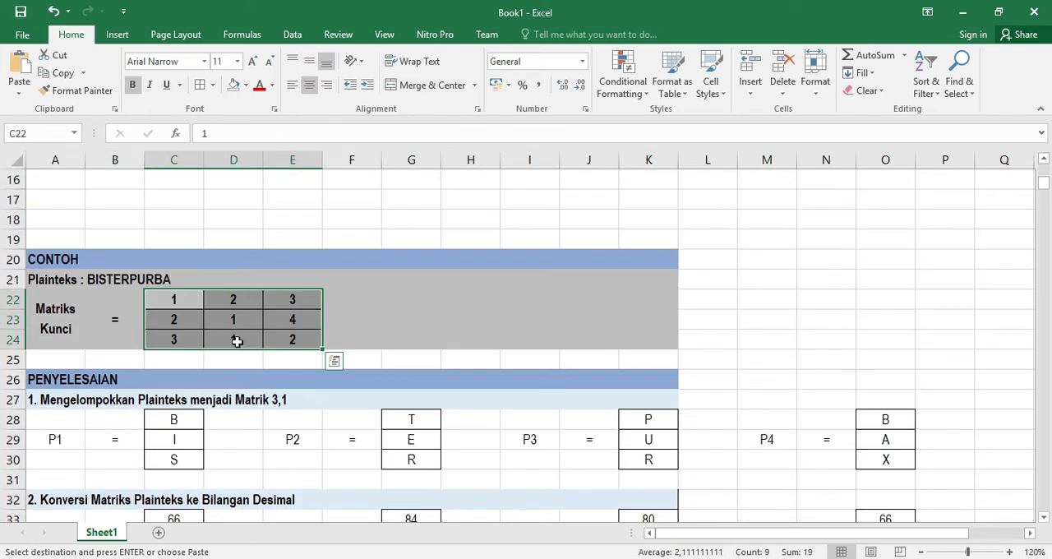
pyautogui.scroll(-11, 237, 340)
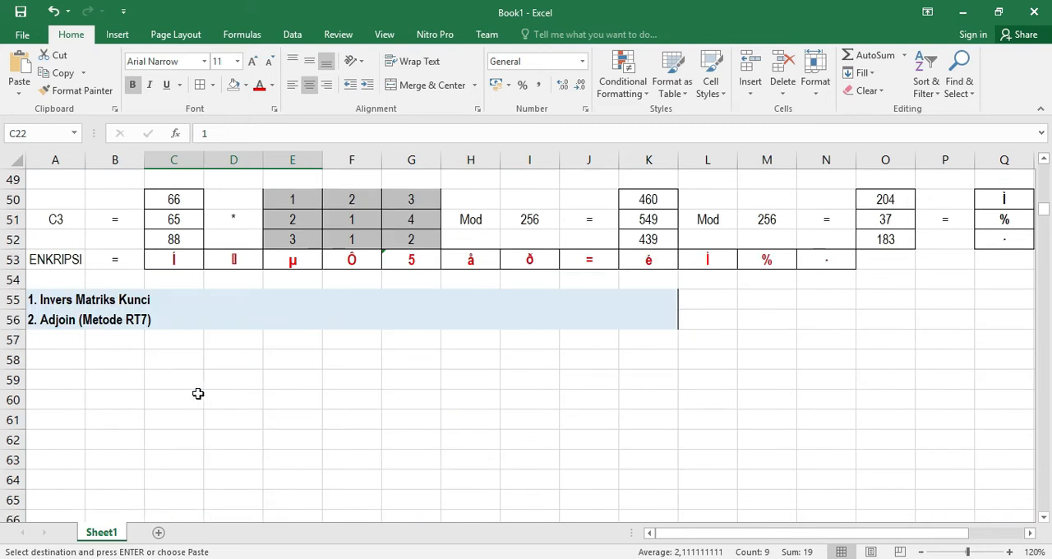
# Label A58 as K11 and put an equals sign in B58
pyautogui.click(47, 365)
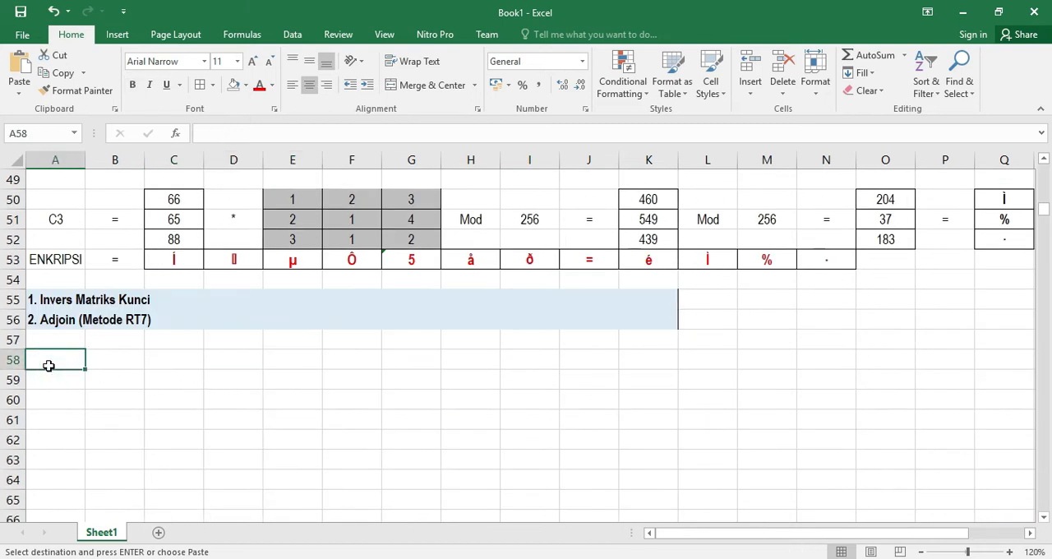
pyautogui.write('K11')
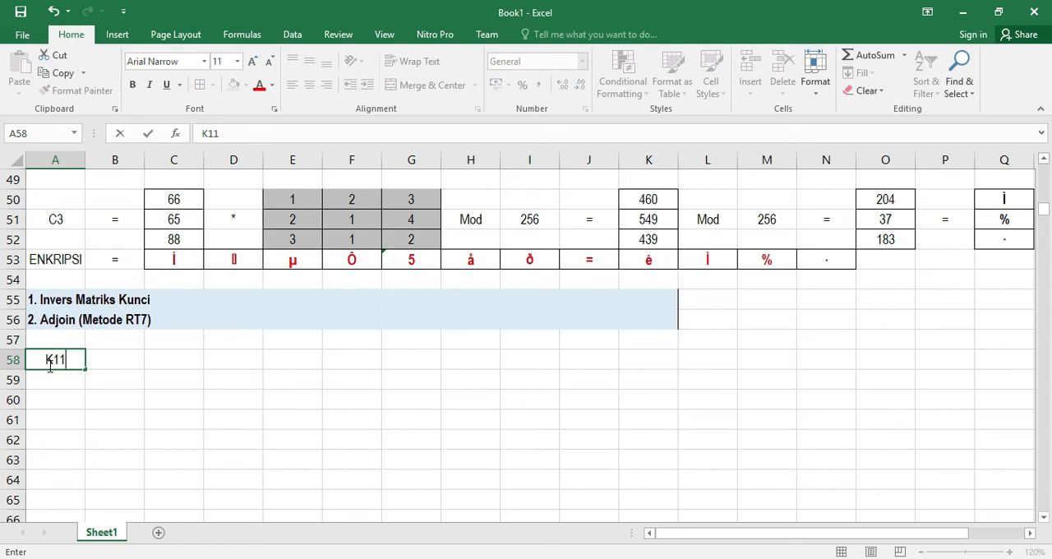
pyautogui.press('Tab')
pyautogui.write('=')
pyautogui.press('Right')
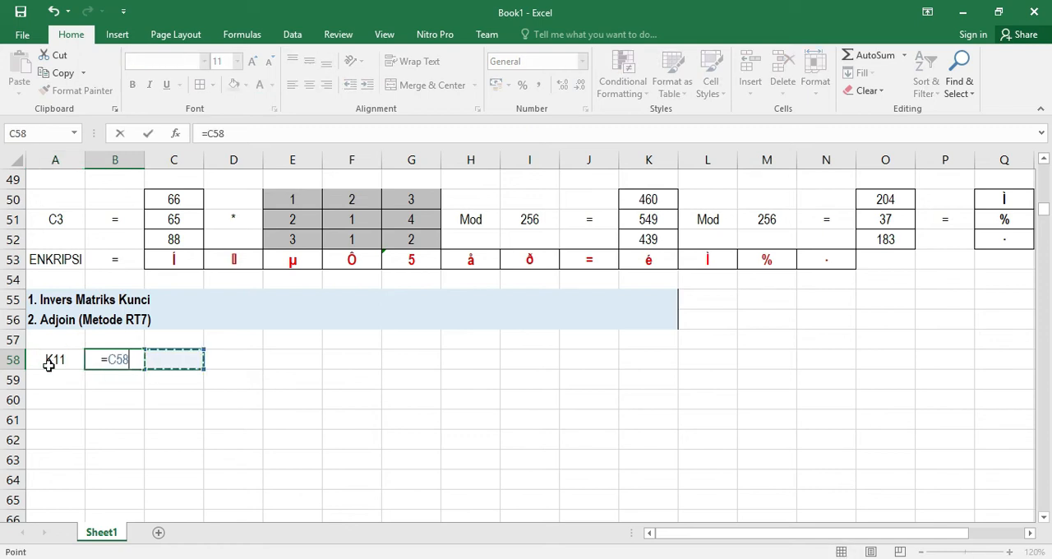
pyautogui.press('BackSpace')
pyautogui.press('BackSpace')
pyautogui.press('BackSpace')
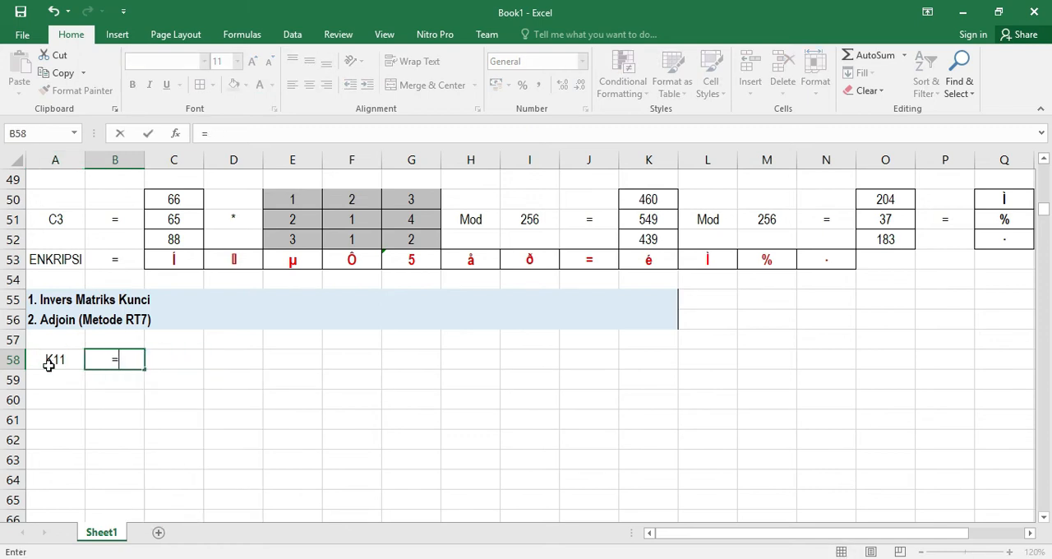
pyautogui.press('Return')
pyautogui.press('Right')
pyautogui.press('Up')
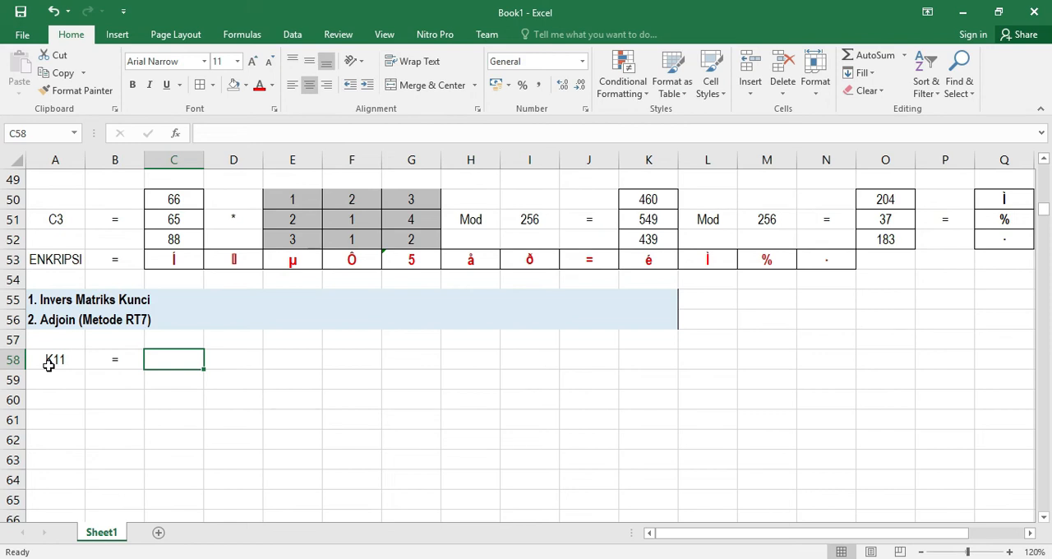
# Copy the key matrix from C22:E24 and paste it into C57:E59
pyautogui.scroll(10, 49, 365)
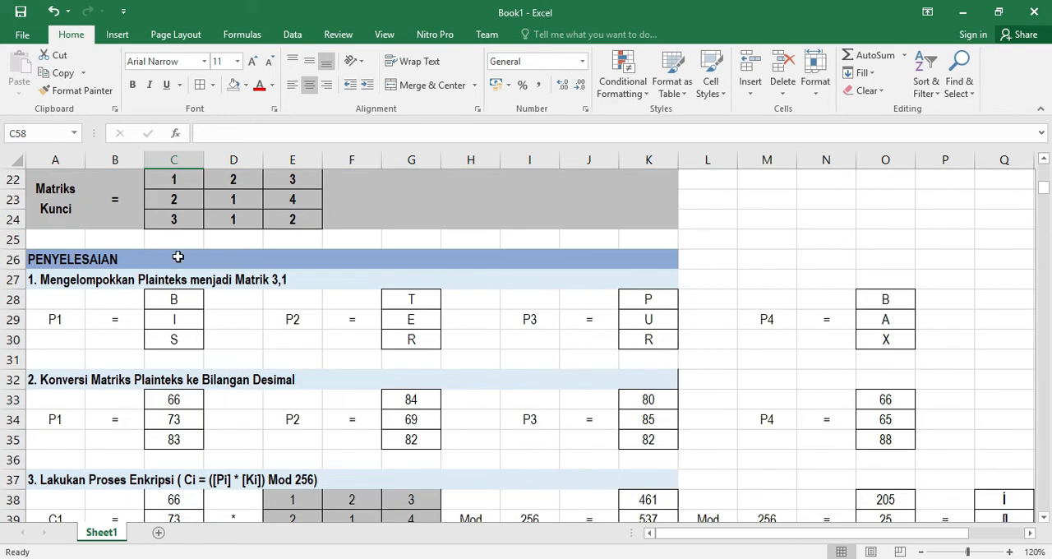
pyautogui.moveTo(175, 240); pyautogui.dragTo(286, 280)
pyautogui.hotkey('ctrl', 'c')
pyautogui.scroll(-10, 275, 304)
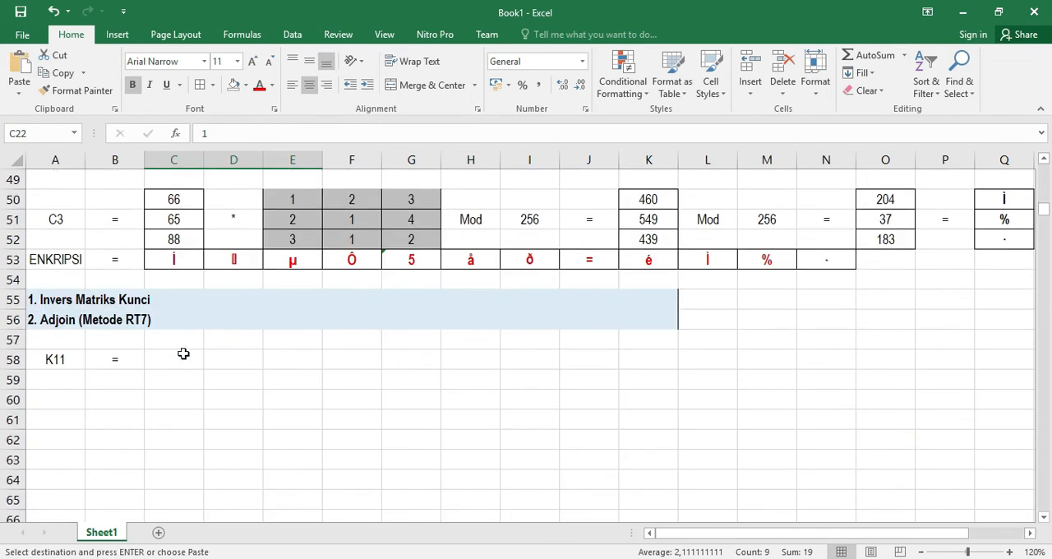
pyautogui.click(181, 359)
pyautogui.hotkey('ctrl', 'v')
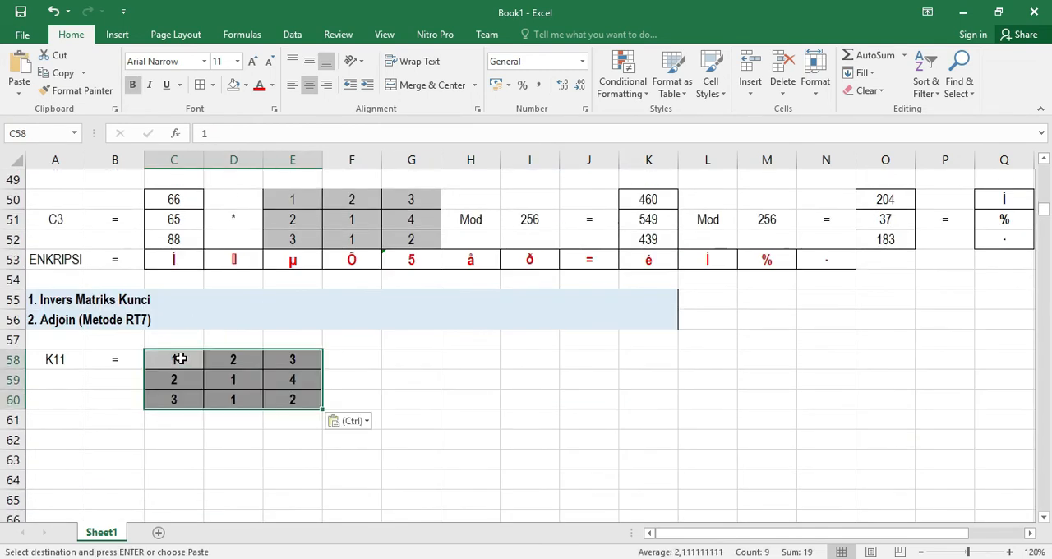
pyautogui.hotkey('ctrl', 'z')
pyautogui.click(176, 340)
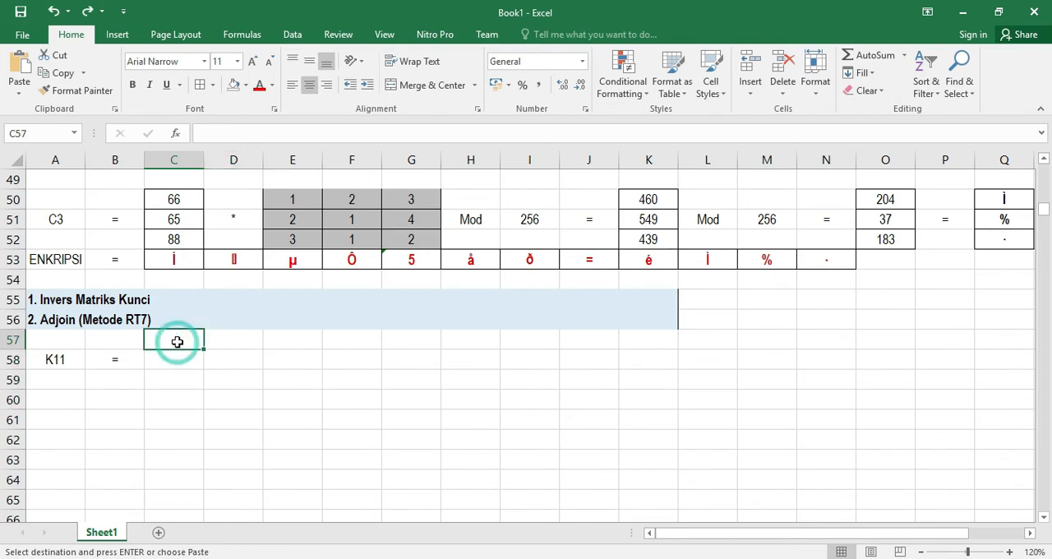
pyautogui.hotkey('ctrl', 'v')
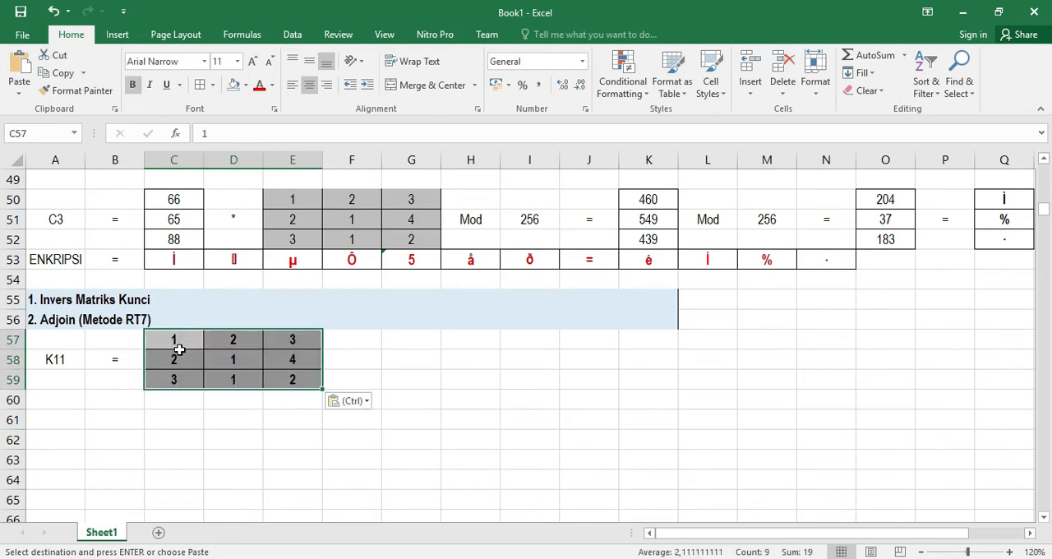
# Fill the pasted matrix's first column C57:C59 and first row C57:E57 with orange
pyautogui.click(228, 412)
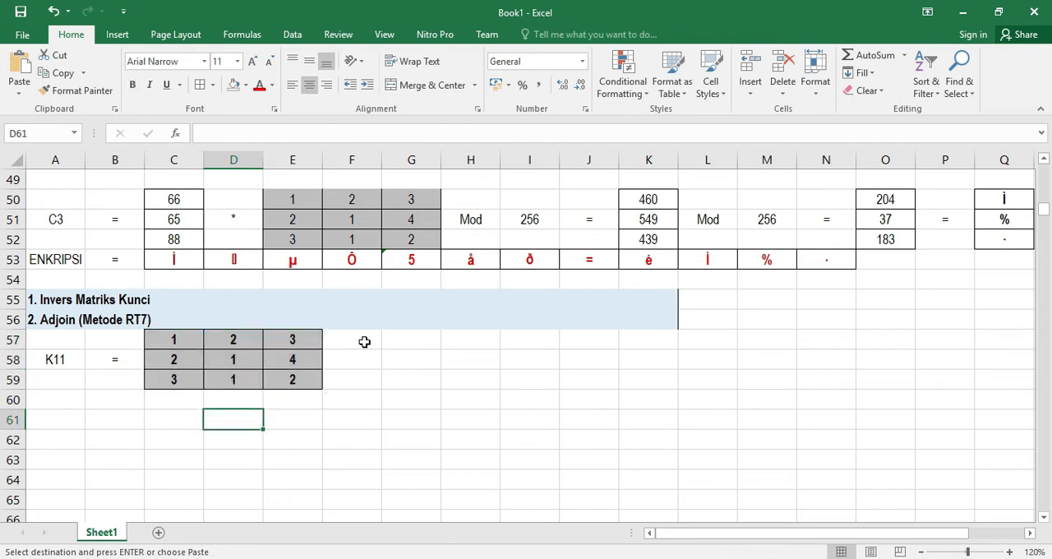
pyautogui.scroll(3, 365, 342)
pyautogui.scroll(-2, 364, 342)
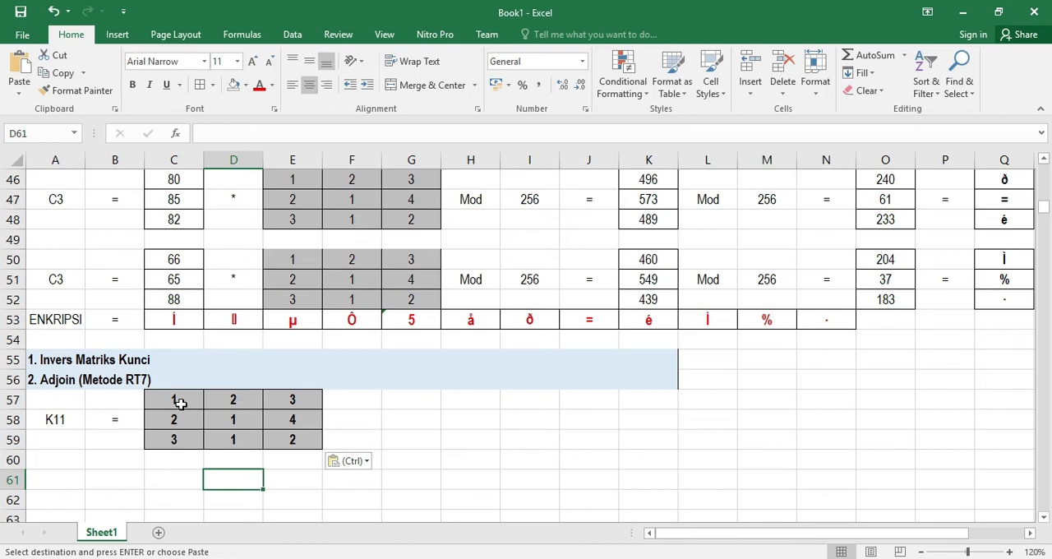
pyautogui.moveTo(179, 399); pyautogui.dragTo(176, 436)
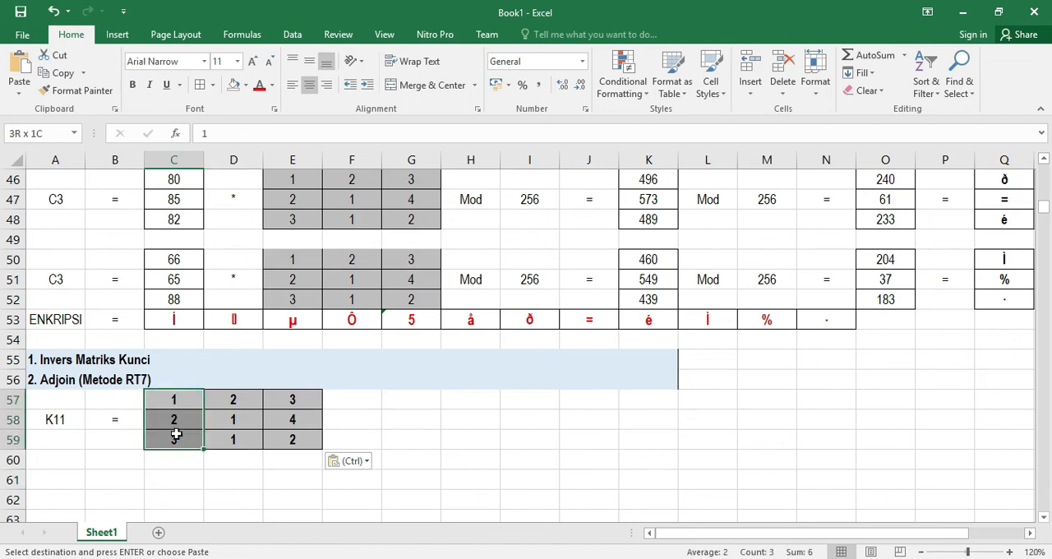
pyautogui.click(246, 84)
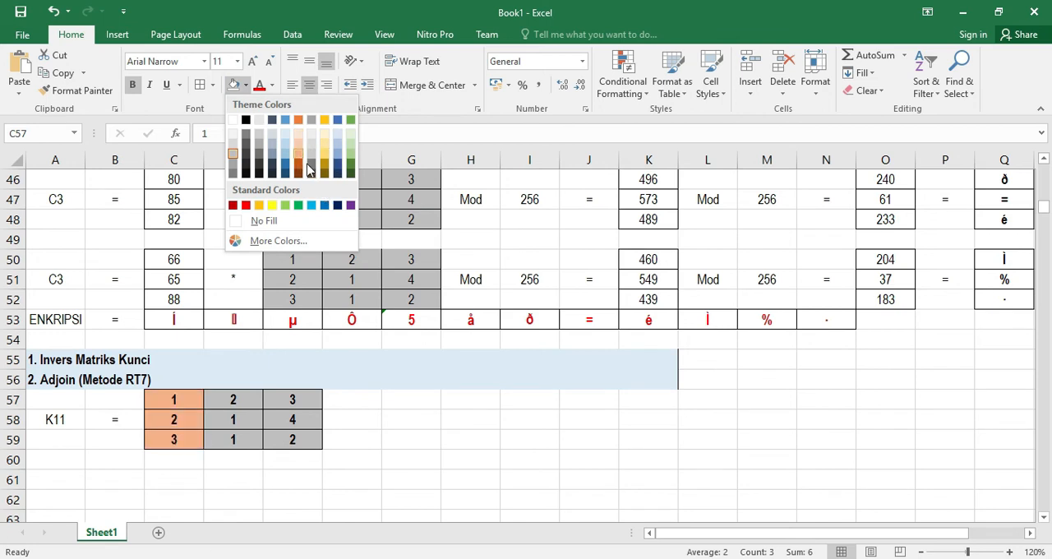
pyautogui.click(298, 120)
pyautogui.moveTo(184, 399); pyautogui.dragTo(290, 399)
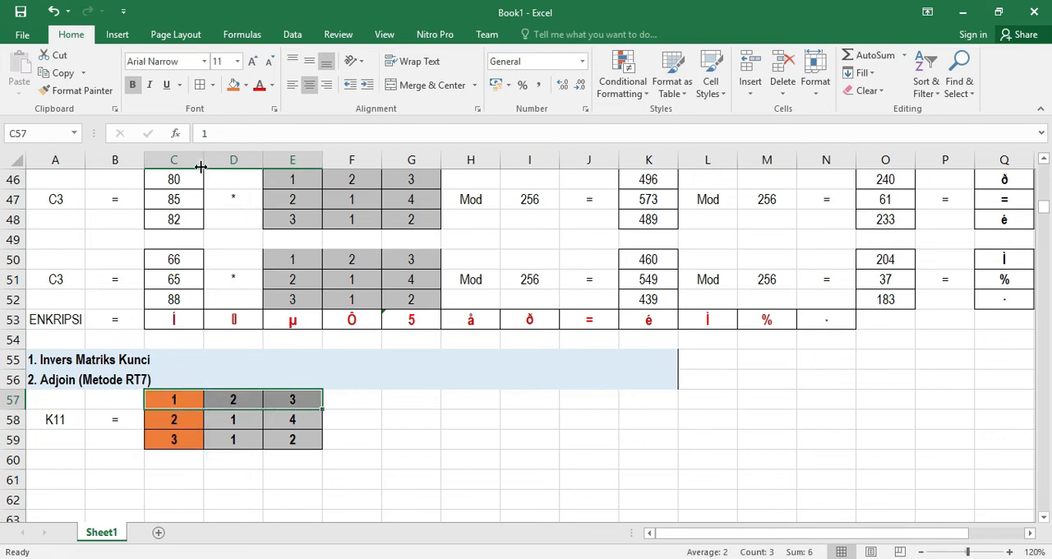
pyautogui.click(234, 86)
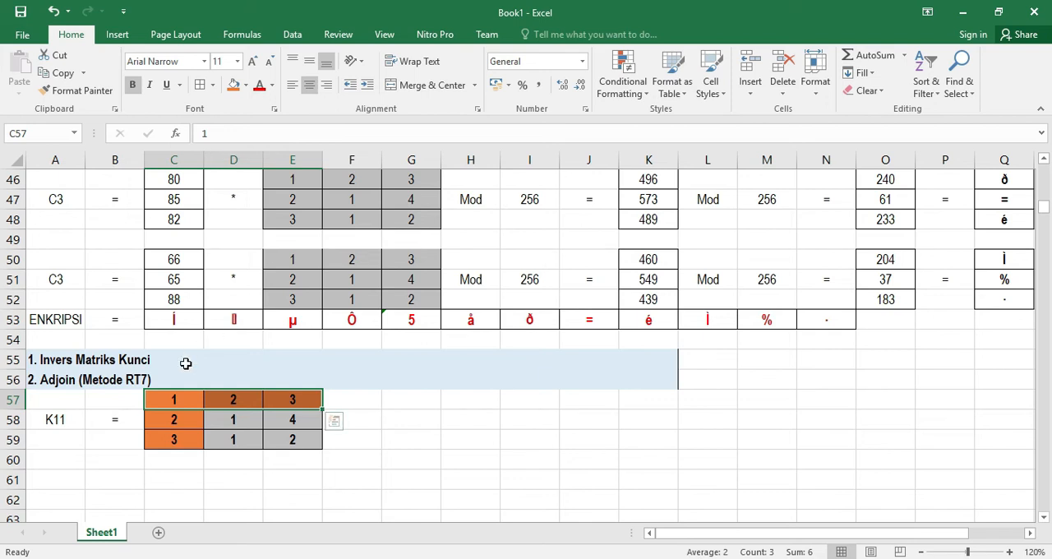
# Put an equals sign in F58 beside the K11 matrix
pyautogui.click(369, 420)
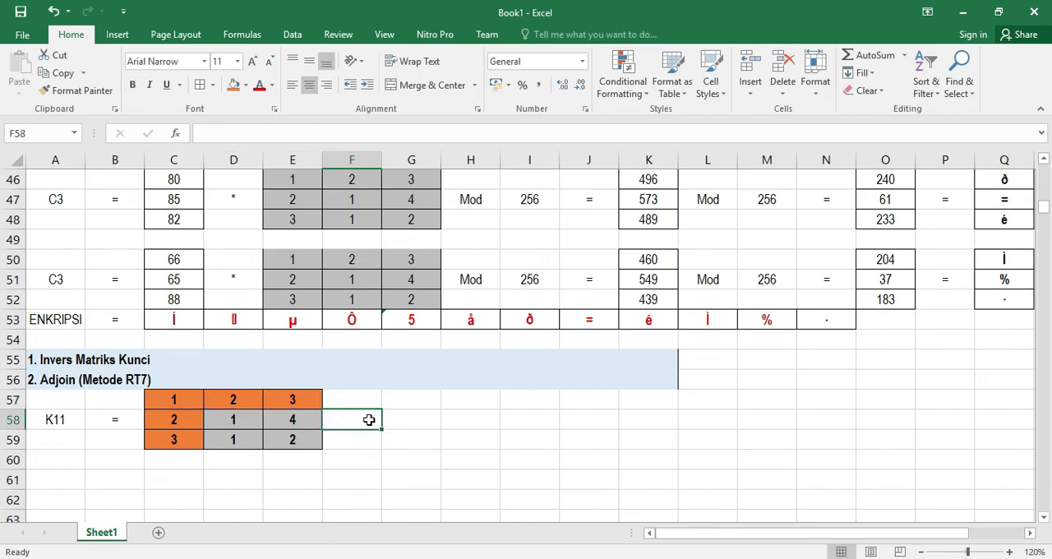
pyautogui.write('=')
pyautogui.press('Return')
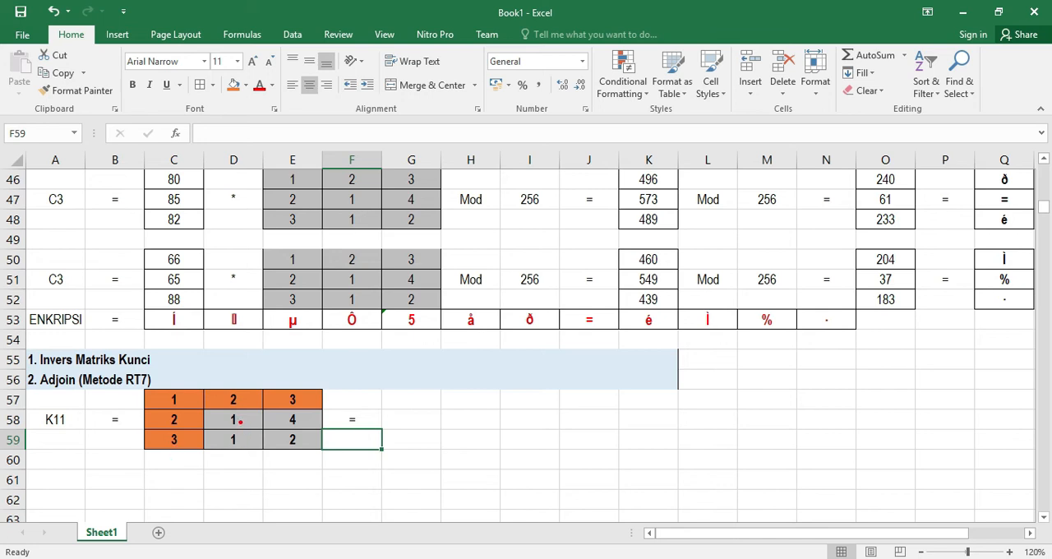
pyautogui.moveTo(243, 421); pyautogui.dragTo(289, 444)
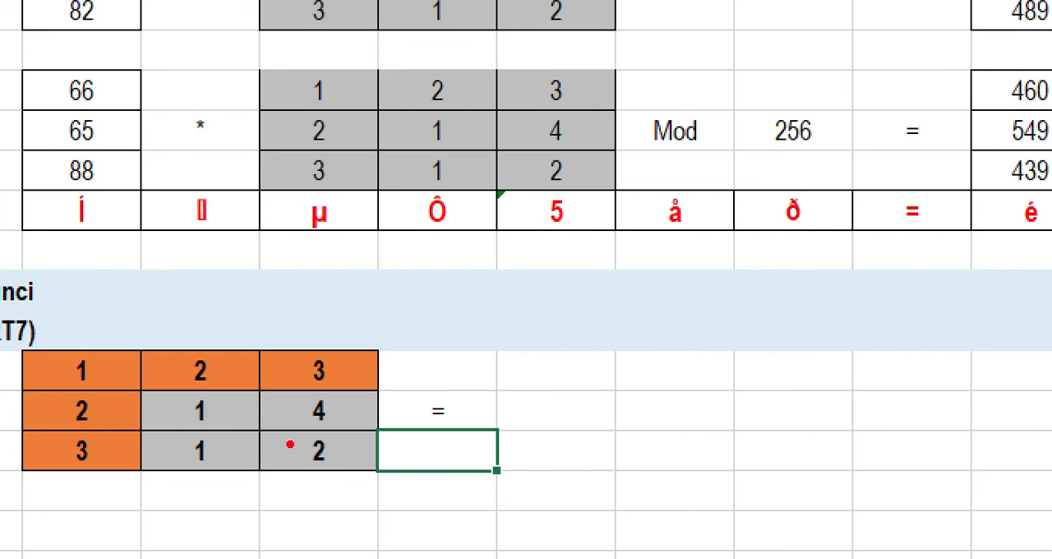
pyautogui.moveTo(306, 453)
pyautogui.mouseDown()
pyautogui.moveTo(242, 405)
pyautogui.moveTo(203, 402)
pyautogui.mouseUp()
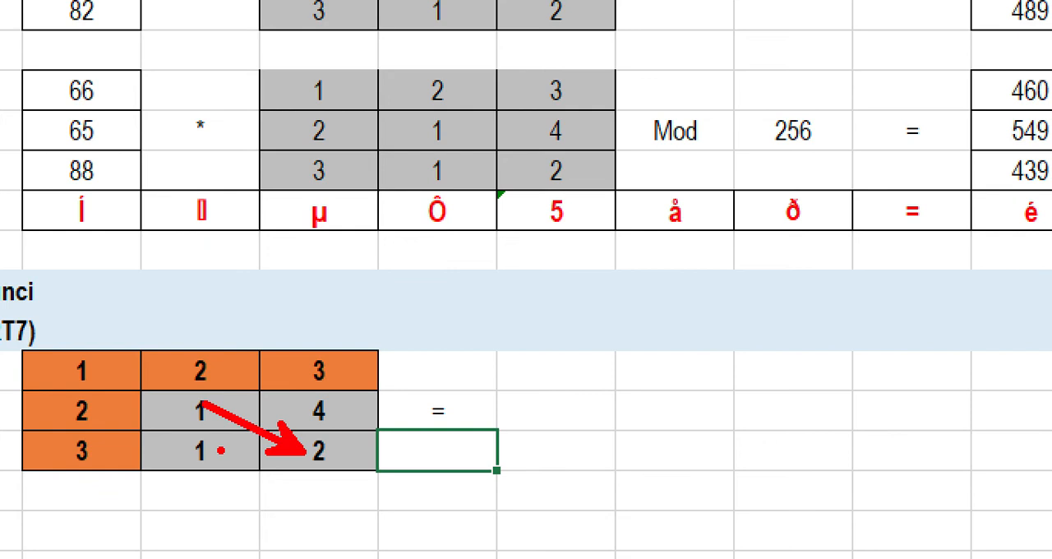
pyautogui.moveTo(300, 407); pyautogui.dragTo(207, 456)
pyautogui.moveTo(169, 405)
pyautogui.mouseDown()
pyautogui.moveTo(175, 425)
pyautogui.moveTo(194, 421)
pyautogui.mouseUp()
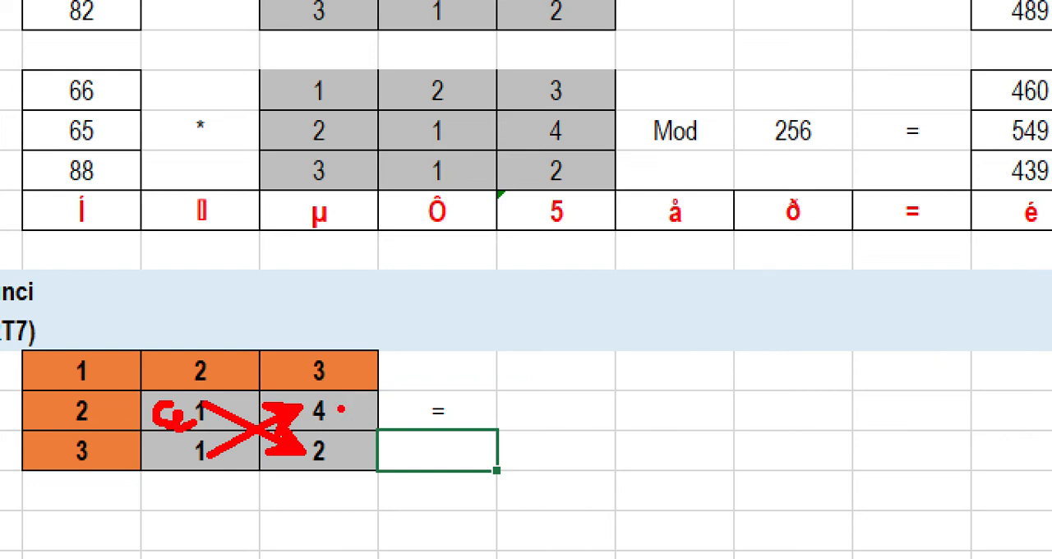
pyautogui.moveTo(340, 407)
pyautogui.mouseDown()
pyautogui.moveTo(363, 402)
pyautogui.moveTo(355, 416)
pyautogui.mouseUp()
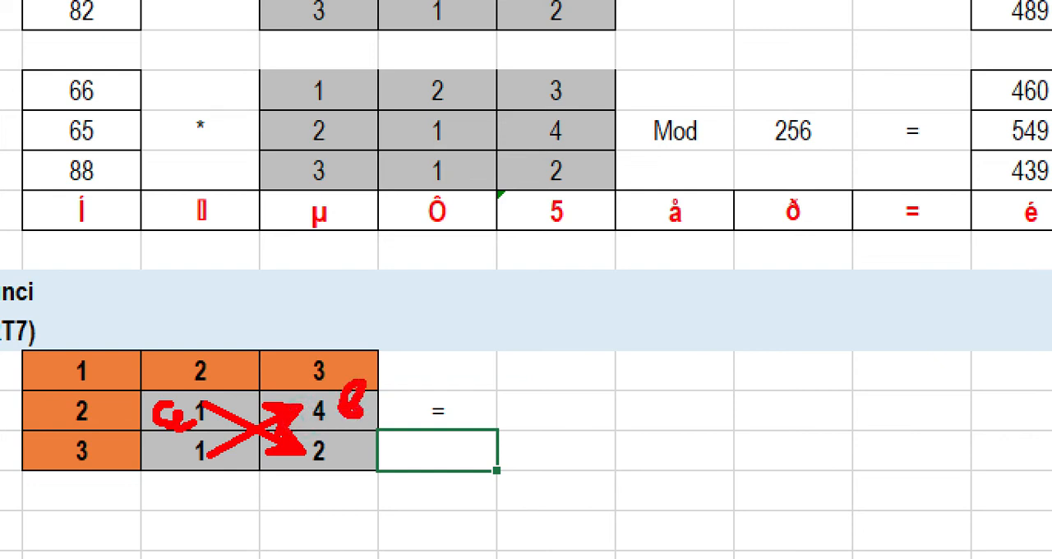
pyautogui.moveTo(181, 449)
pyautogui.mouseDown()
pyautogui.moveTo(162, 459)
pyautogui.moveTo(190, 468)
pyautogui.mouseUp()
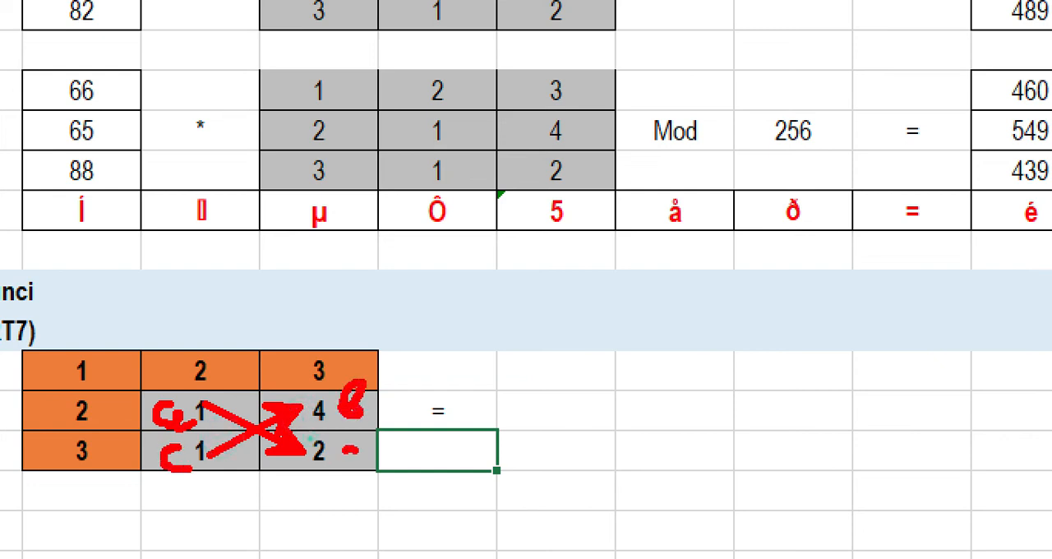
pyautogui.moveTo(352, 451); pyautogui.dragTo(359, 409)
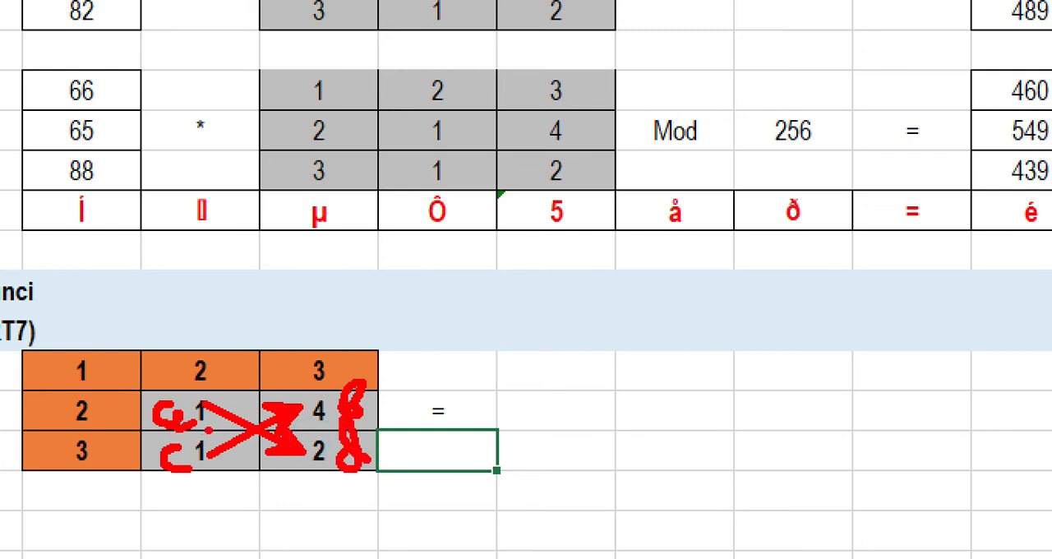
pyautogui.press('Escape')
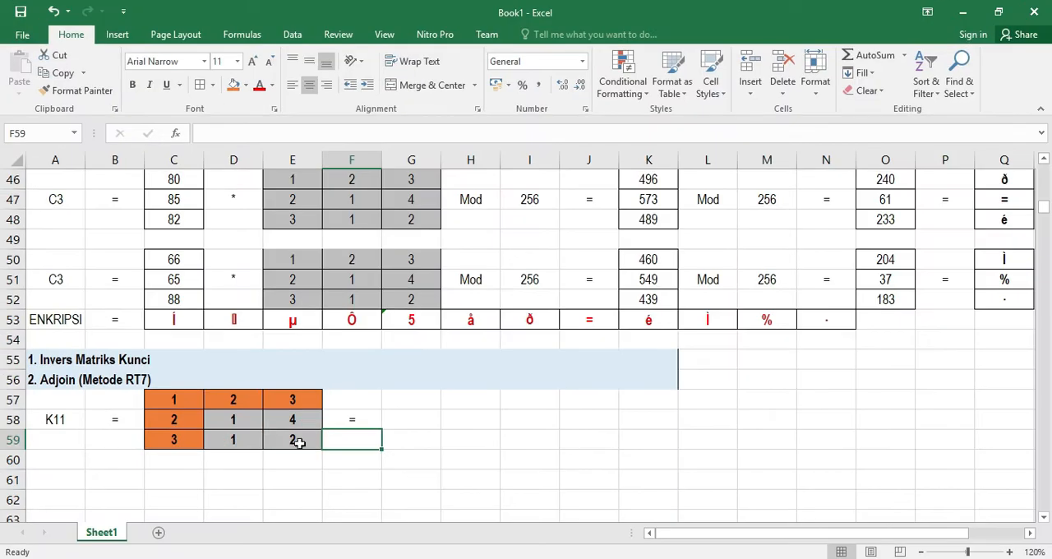
# Enter the cofactor formula =D58*E59-D59*E58 in G58
pyautogui.click(410, 422)
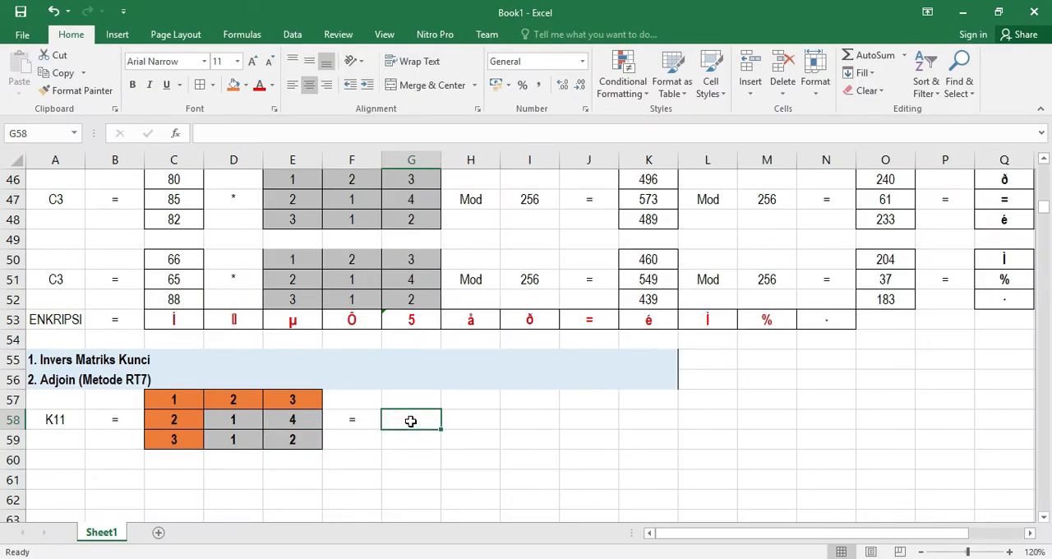
pyautogui.write('=')
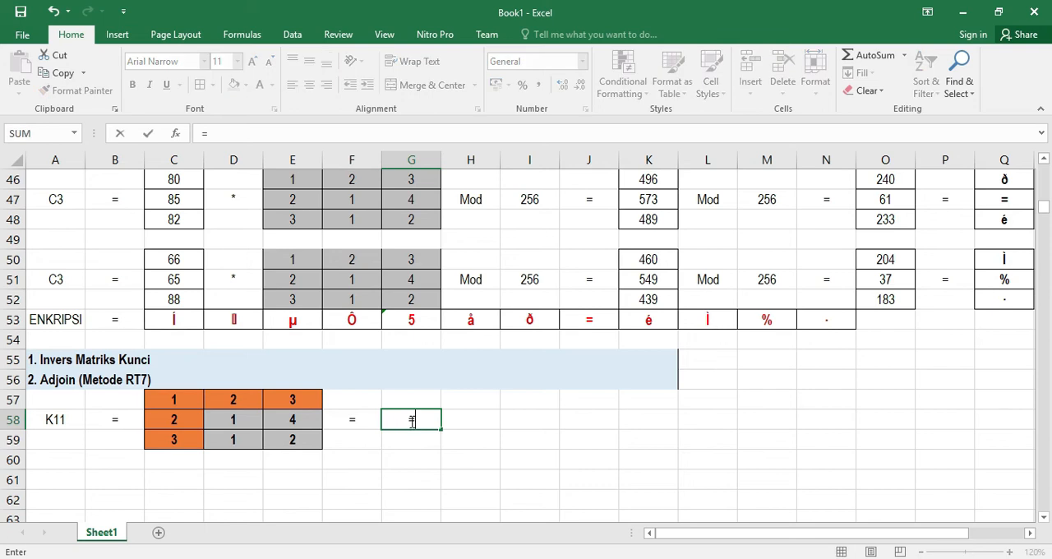
pyautogui.click(234, 420)
pyautogui.write('*')
pyautogui.click(292, 440)
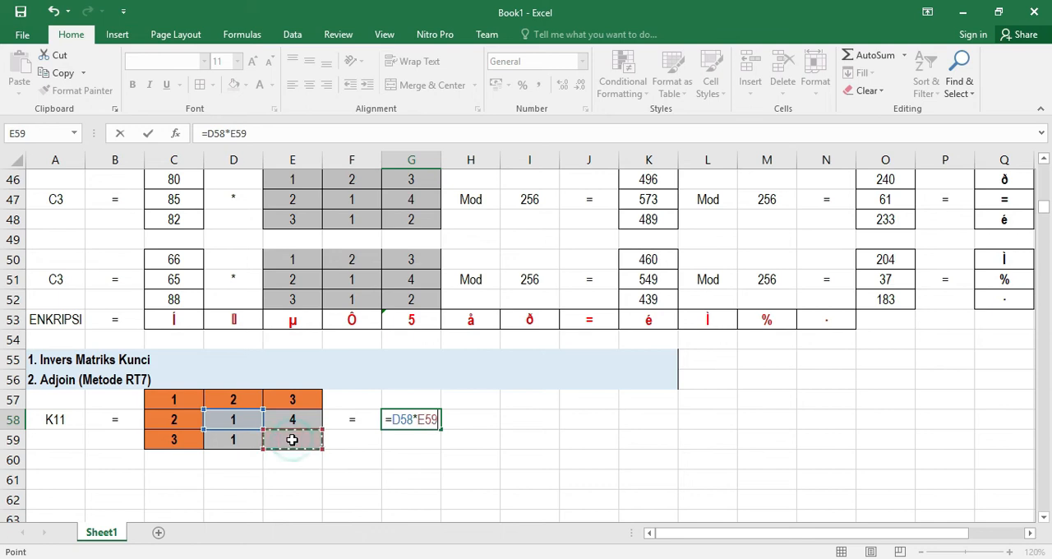
pyautogui.write('-')
pyautogui.click(238, 440)
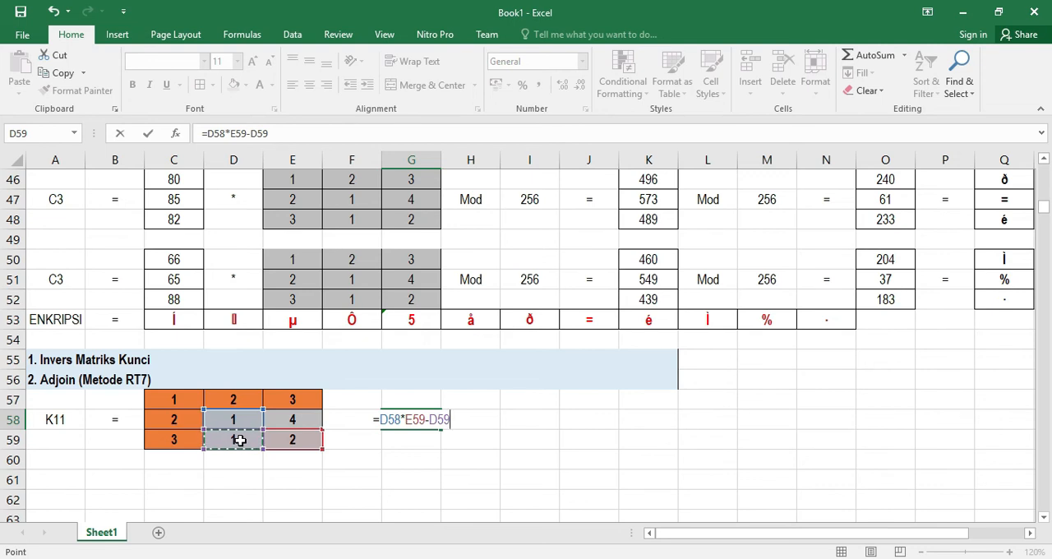
pyautogui.write('*')
pyautogui.click(293, 417)
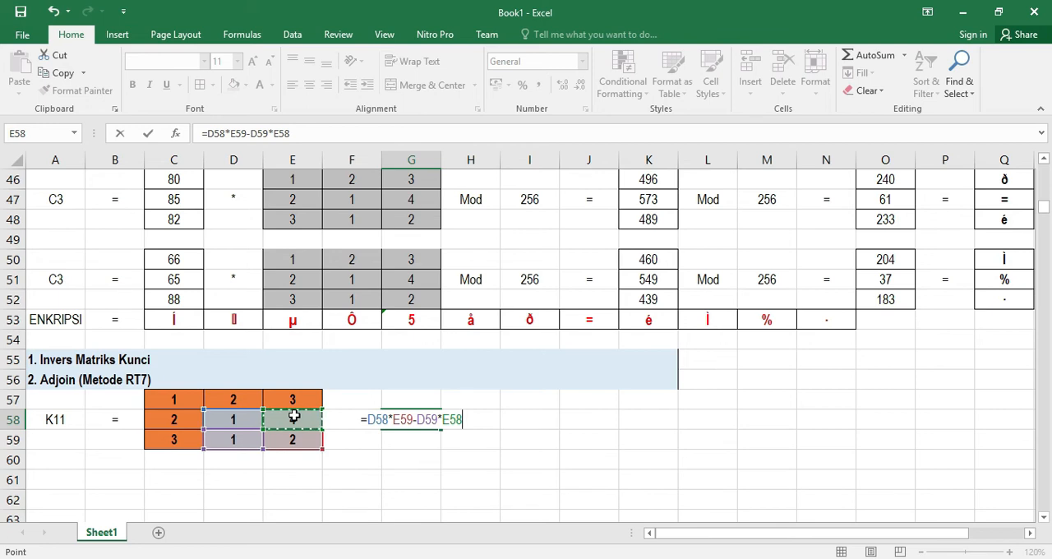
pyautogui.press('Return')
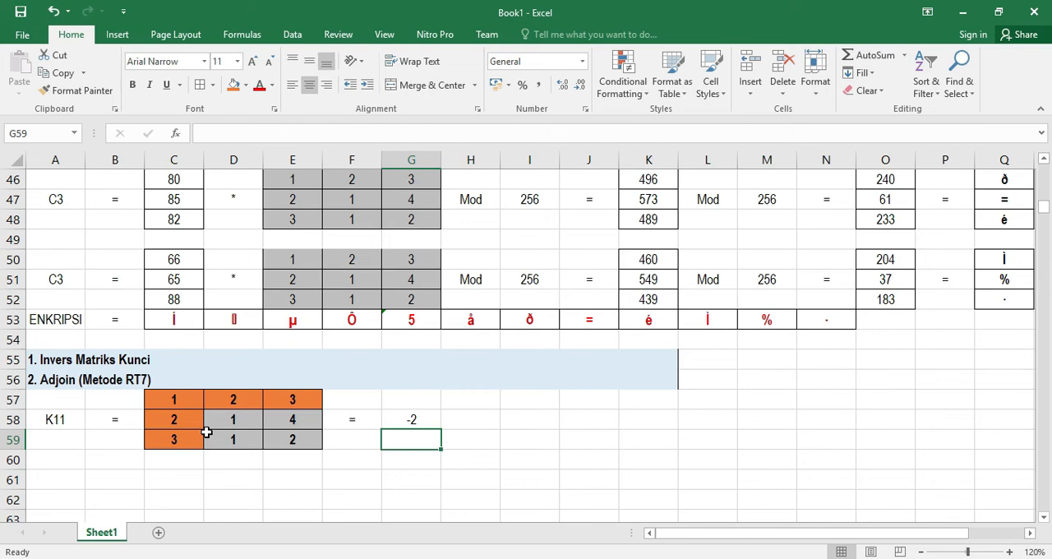
# Label A62 as K12 for the next cofactor
pyautogui.scroll(-1, 206, 431)
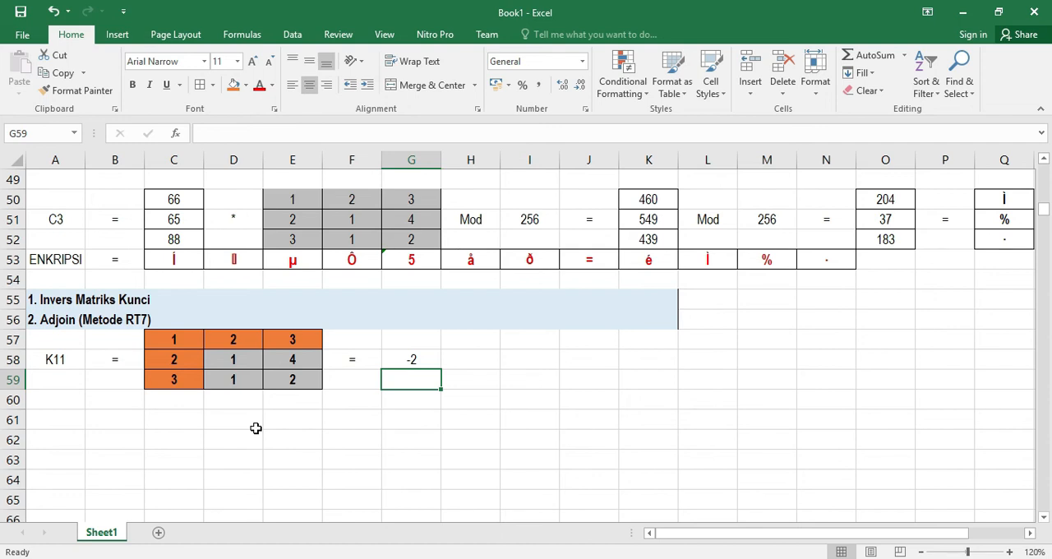
pyautogui.scroll(-1, 256, 428)
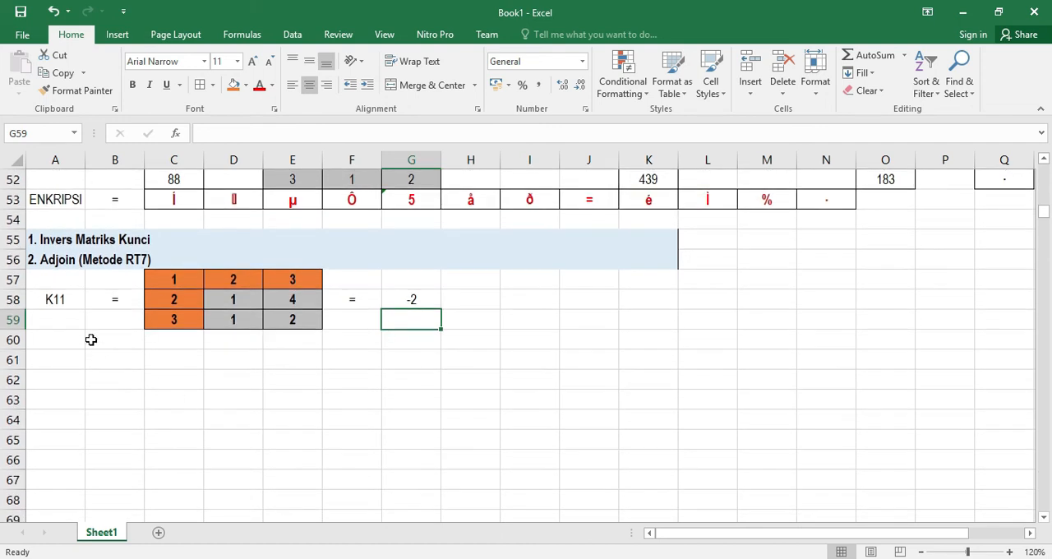
pyautogui.click(51, 377)
pyautogui.write('K12')
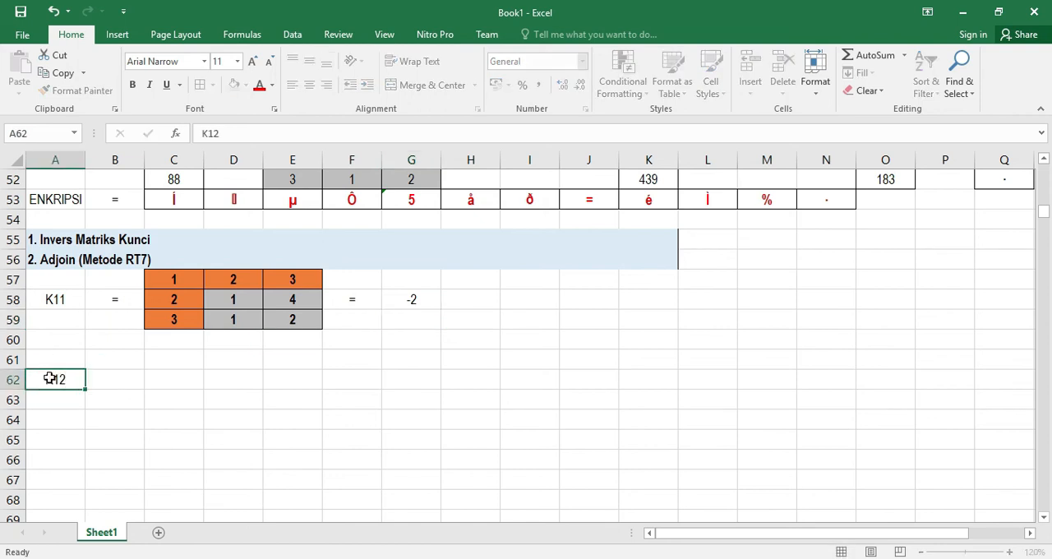
pyautogui.press('Return')
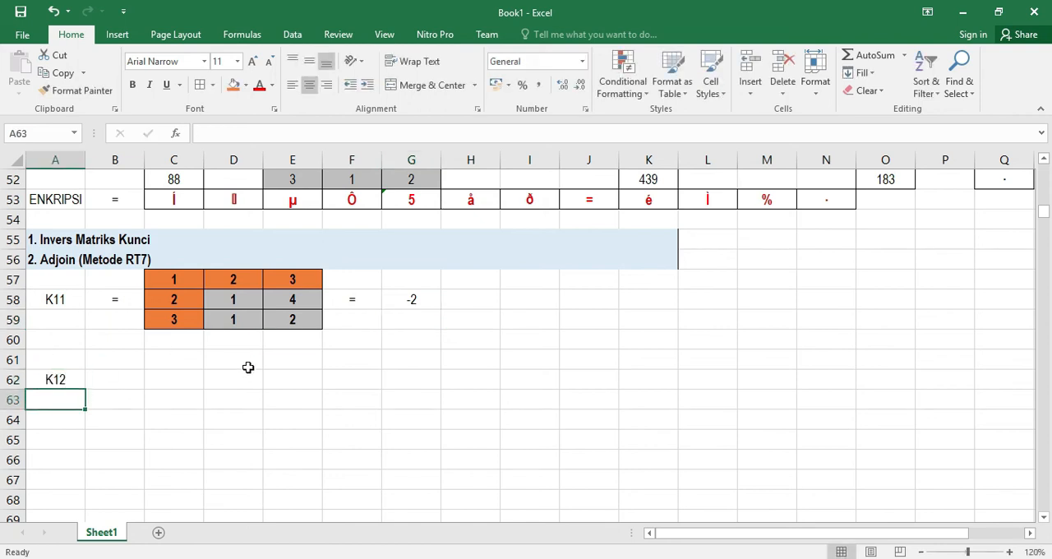
pyautogui.scroll(12, 214, 393)
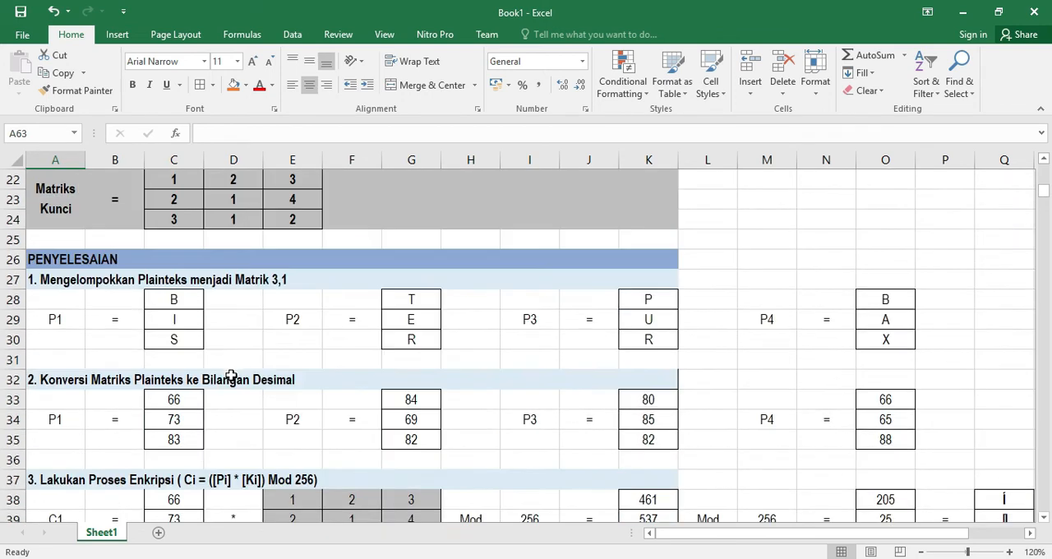
pyautogui.moveTo(169, 297); pyautogui.dragTo(298, 343)
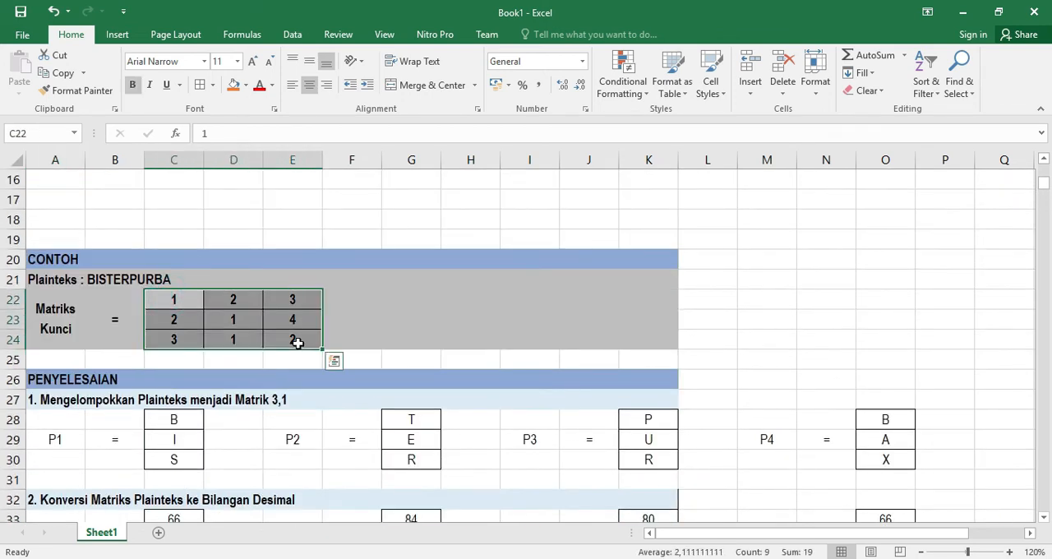
pyautogui.hotkey('ctrl', 'c')
pyautogui.scroll(-13, 277, 371)
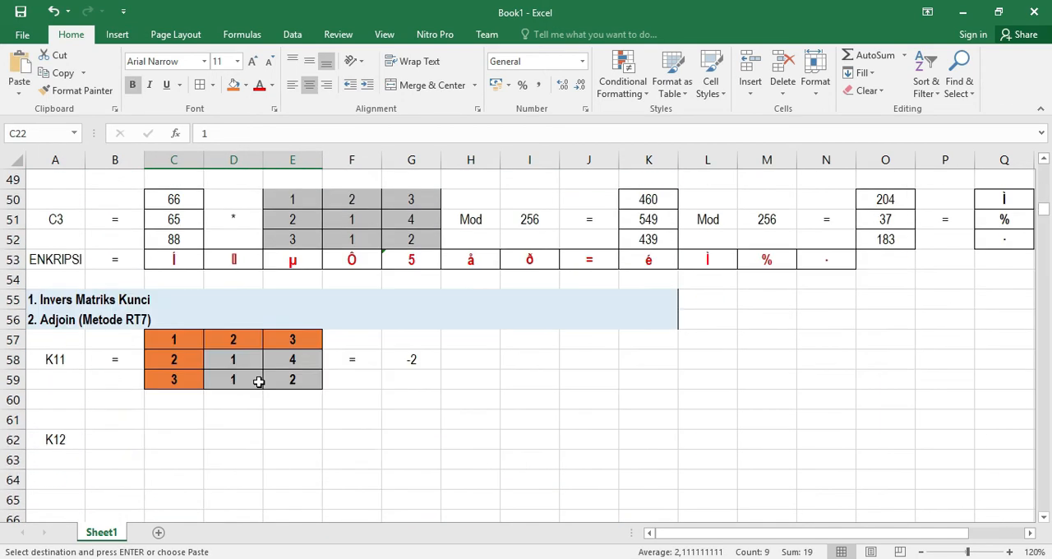
# Put an equals sign in B62 beside the K12 label
pyautogui.click(107, 318)
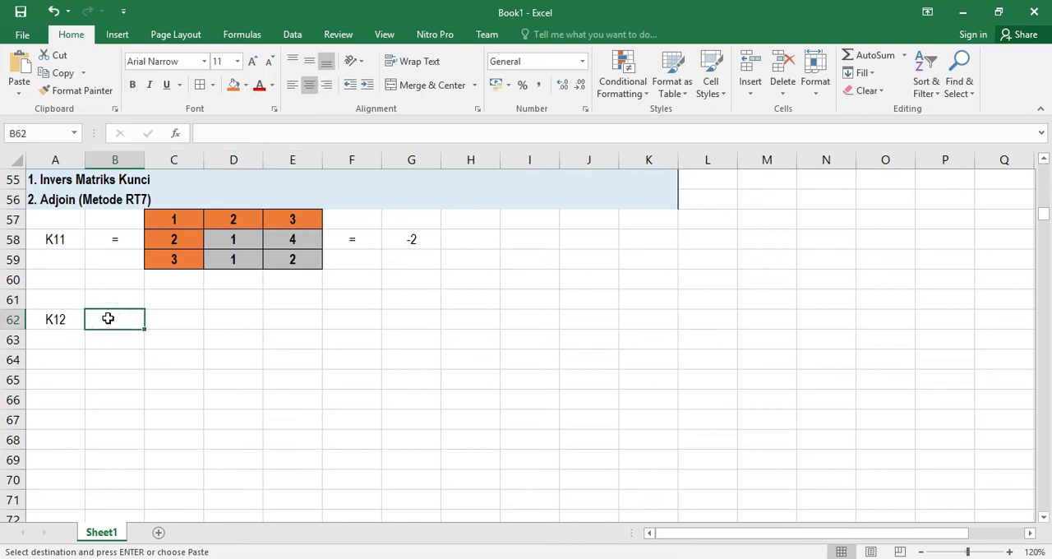
pyautogui.write('=')
pyautogui.press('Right')
pyautogui.press('BackSpace')
pyautogui.press('BackSpace')
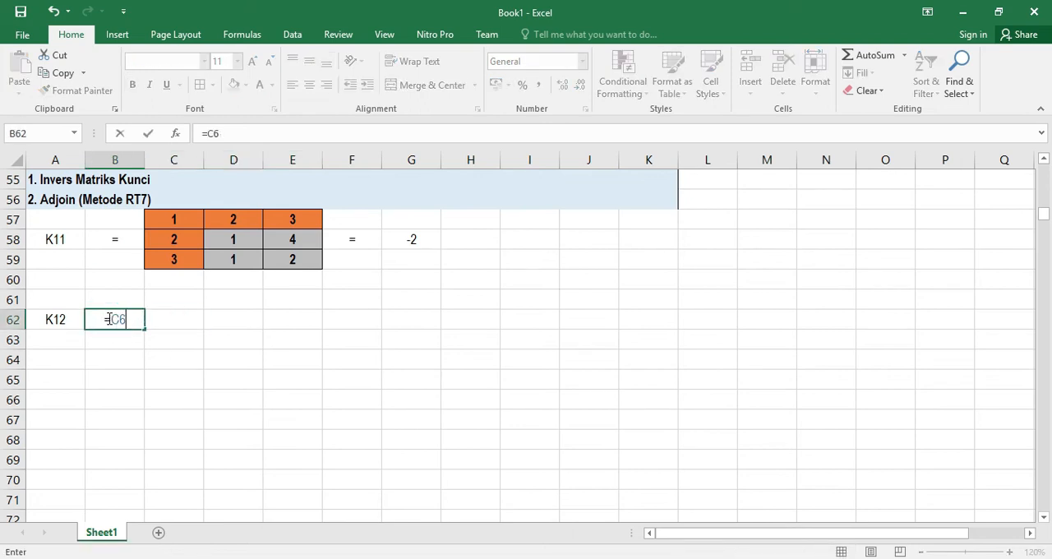
pyautogui.press('BackSpace')
pyautogui.press('BackSpace')
pyautogui.press('Return')
pyautogui.press('Up')
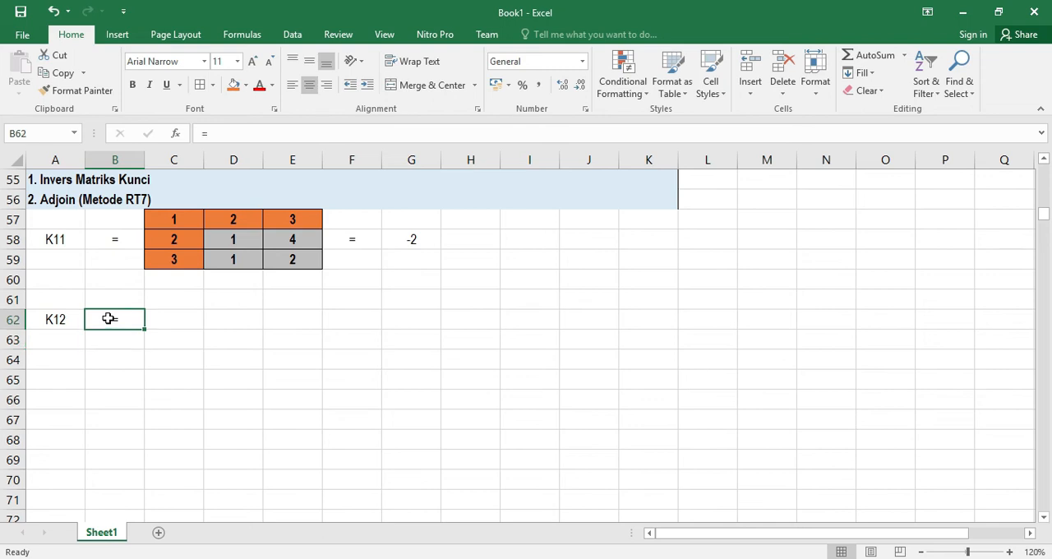
pyautogui.press('Right')
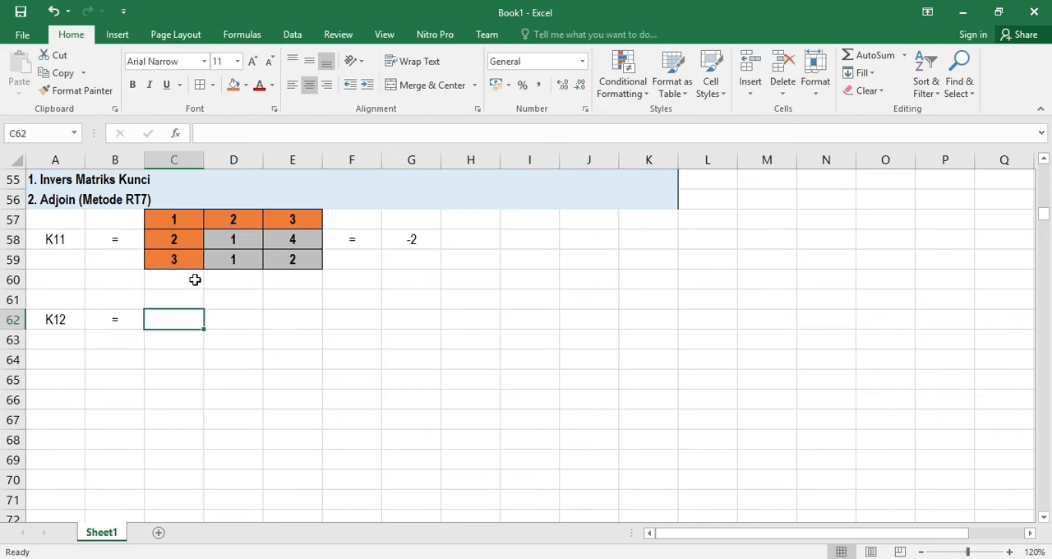
# Copy the key matrix C22:E24 and paste it into C61:E63 for the K12 cofactor
pyautogui.scroll(14, 202, 292)
pyautogui.click(179, 359)
pyautogui.moveTo(179, 358); pyautogui.dragTo(282, 397)
pyautogui.hotkey('ctrl', 'c')
pyautogui.scroll(-4, 252, 397)
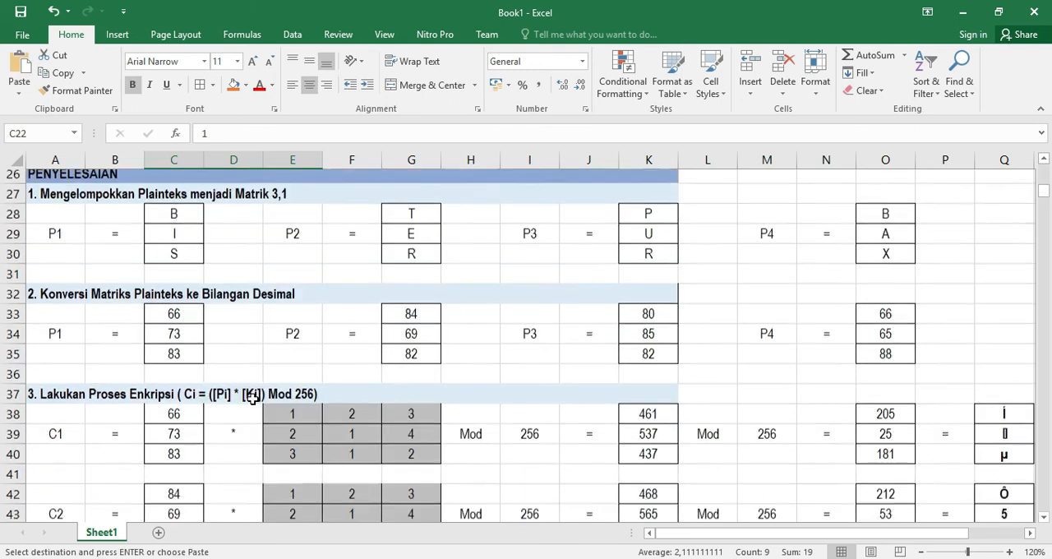
pyautogui.scroll(-10, 252, 396)
pyautogui.click(161, 323)
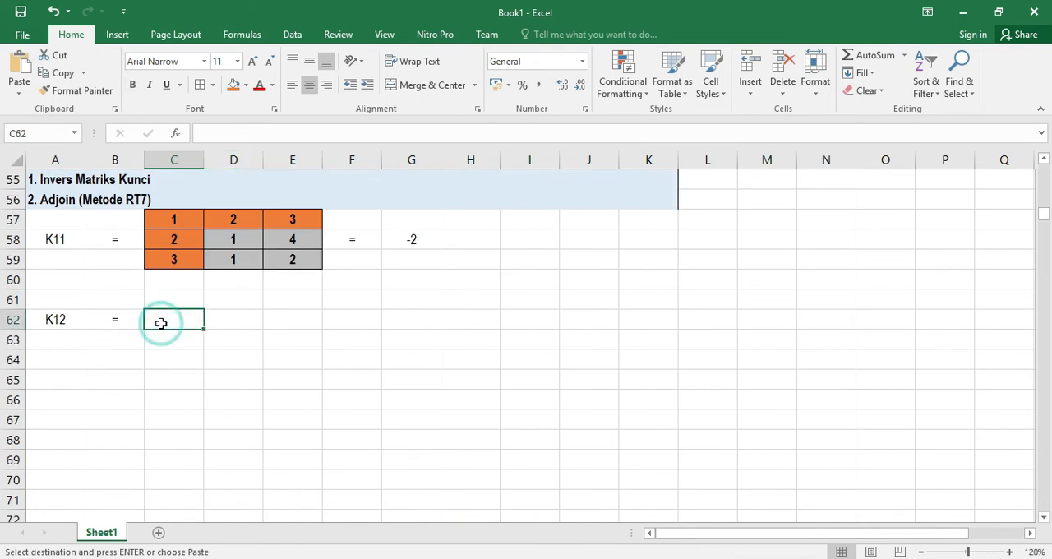
pyautogui.hotkey('ctrl', 'v')
pyautogui.hotkey('ctrl', 'z')
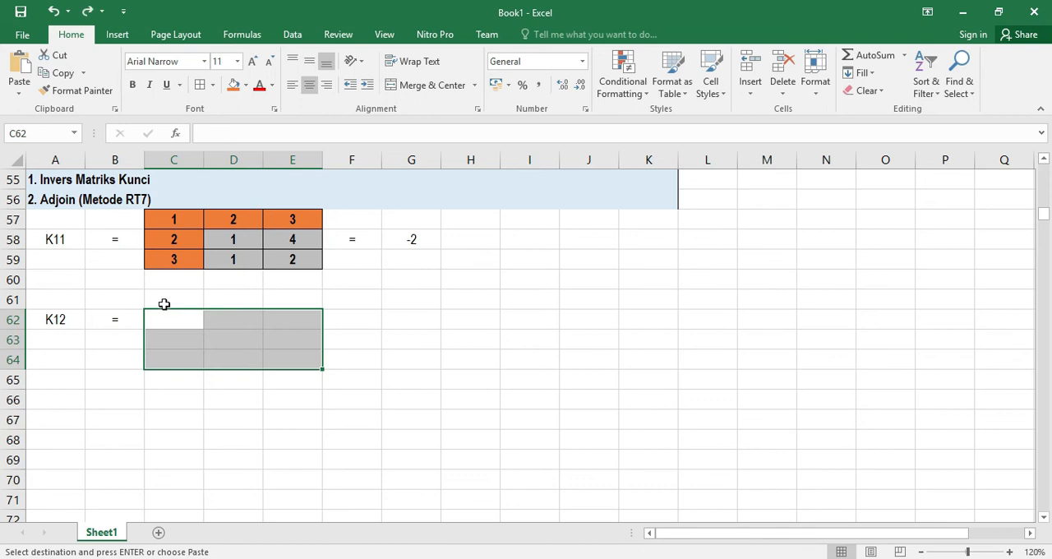
pyautogui.click(162, 300)
pyautogui.hotkey('ctrl', 'v')
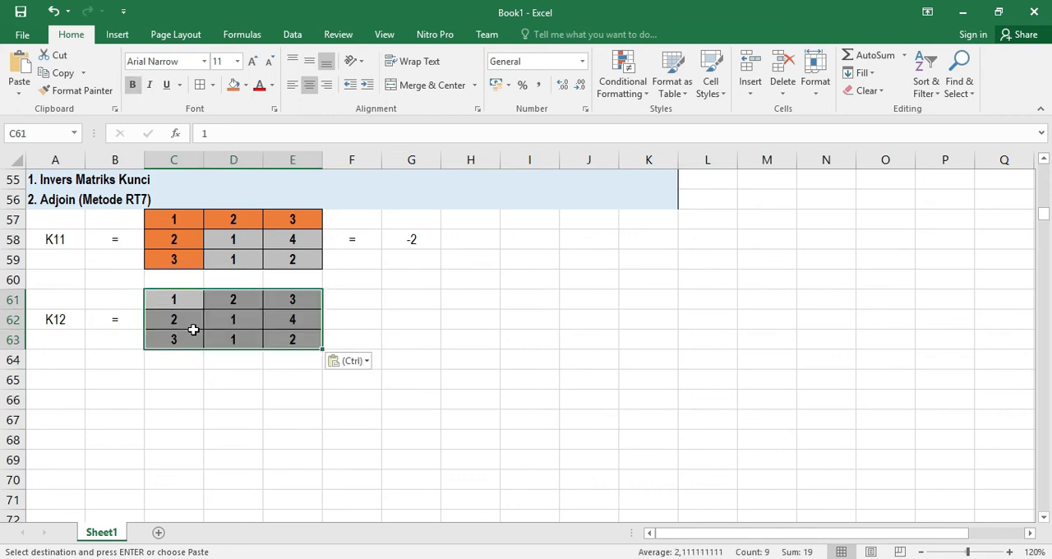
# Fill the new matrix's first row C61:E61 and middle column D61:D63 with orange
pyautogui.click(228, 327)
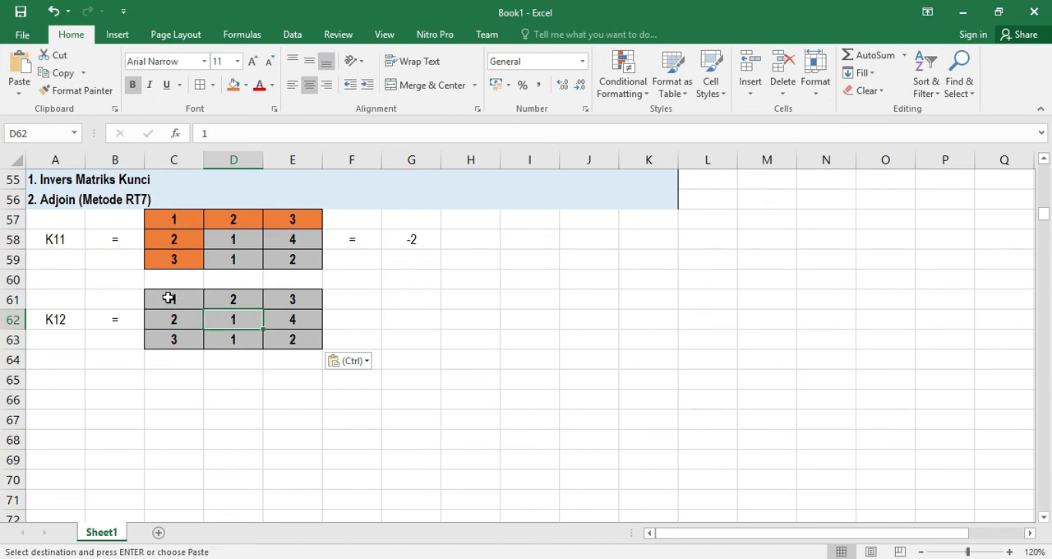
pyautogui.moveTo(175, 299); pyautogui.dragTo(284, 299)
pyautogui.click(234, 84)
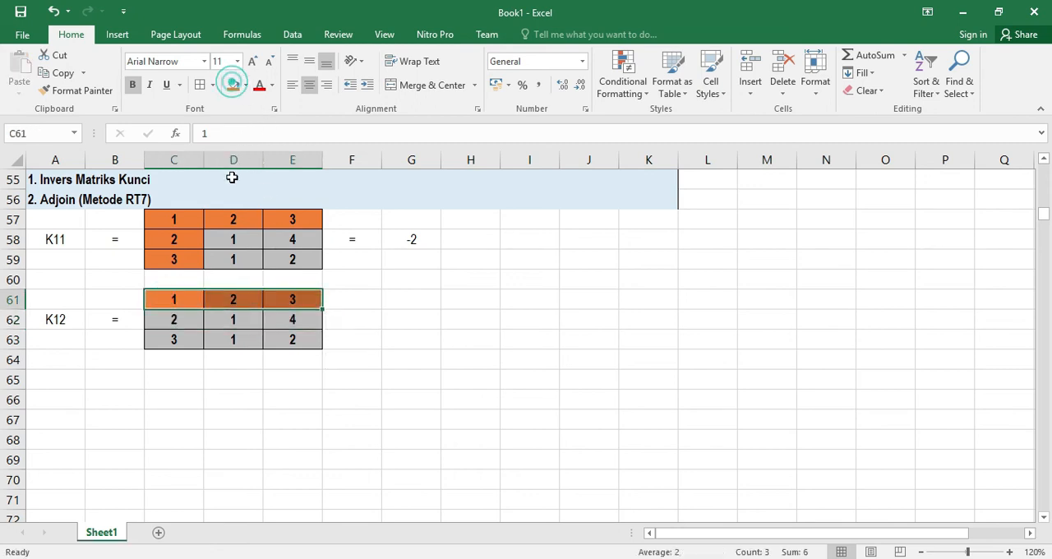
pyautogui.click(236, 321)
pyautogui.moveTo(236, 303); pyautogui.dragTo(240, 334)
pyautogui.click(234, 84)
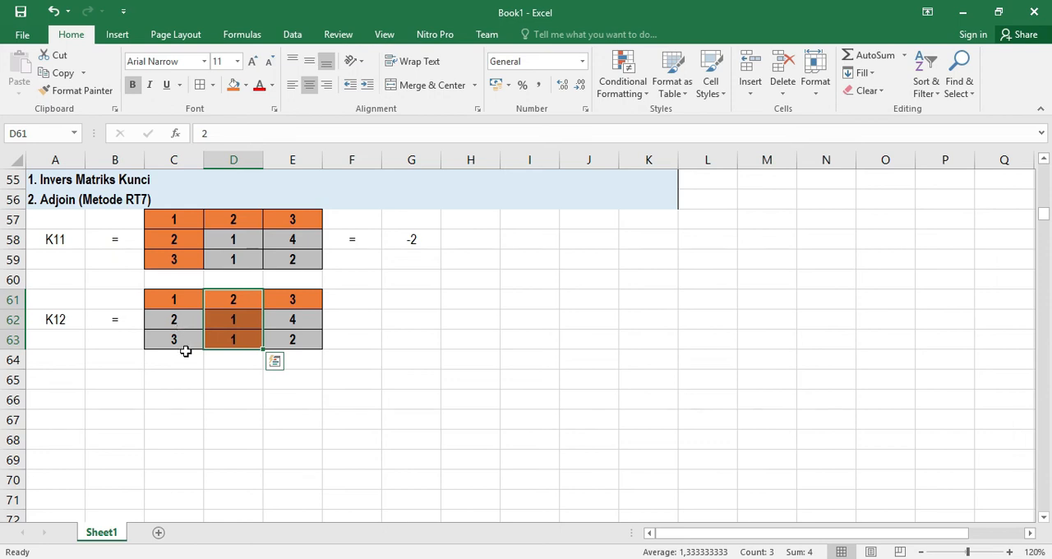
# Put an equals sign in F62 beside the K12 matrix
pyautogui.click(357, 319)
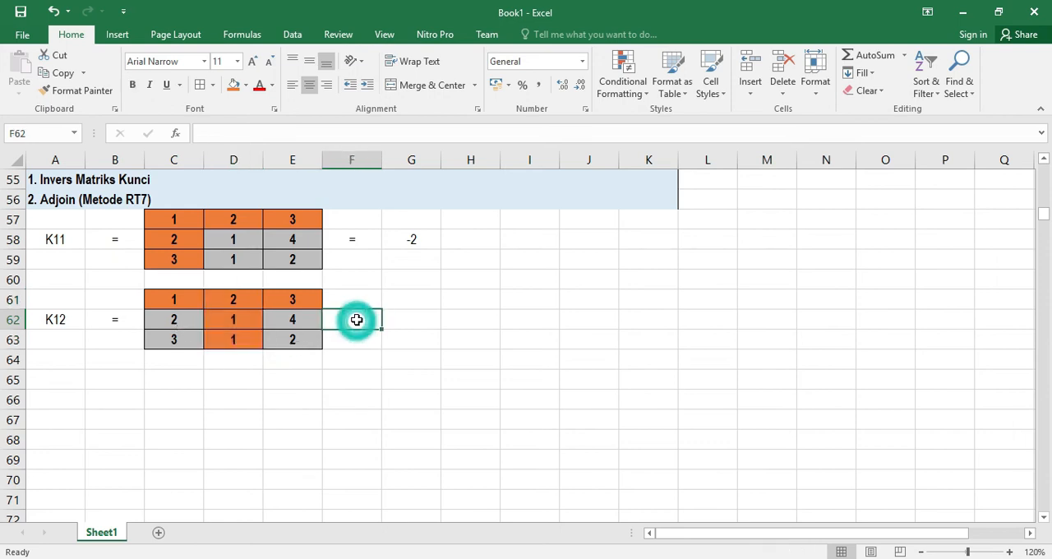
pyautogui.write('=')
pyautogui.press('Right')
pyautogui.press('Left')
pyautogui.press('BackSpace')
pyautogui.press('BackSpace')
pyautogui.press('BackSpace')
pyautogui.press('BackSpace')
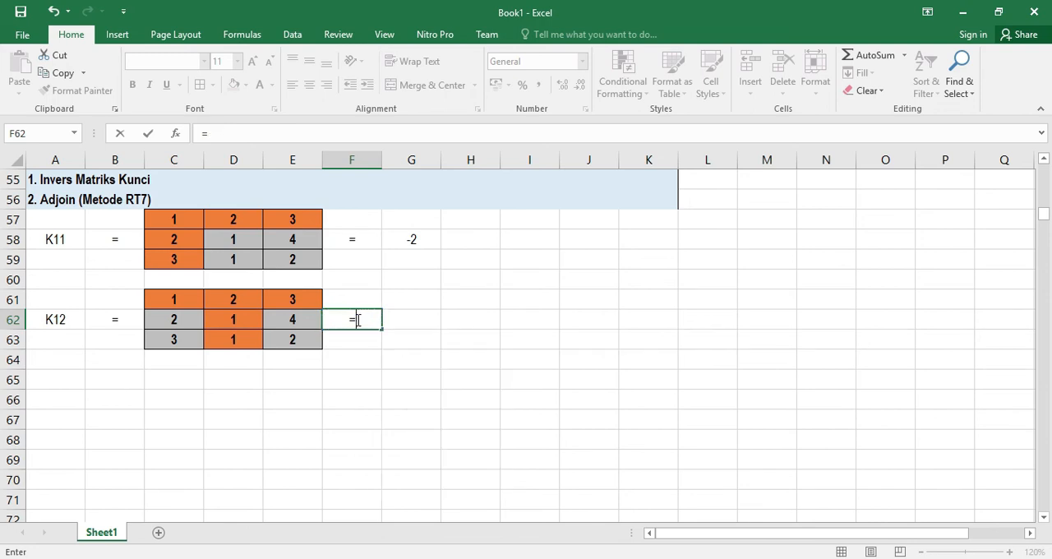
pyautogui.press('Return')
# Enter the cofactor formula =C62*E63-C63*E62 in G62
pyautogui.click(411, 323)
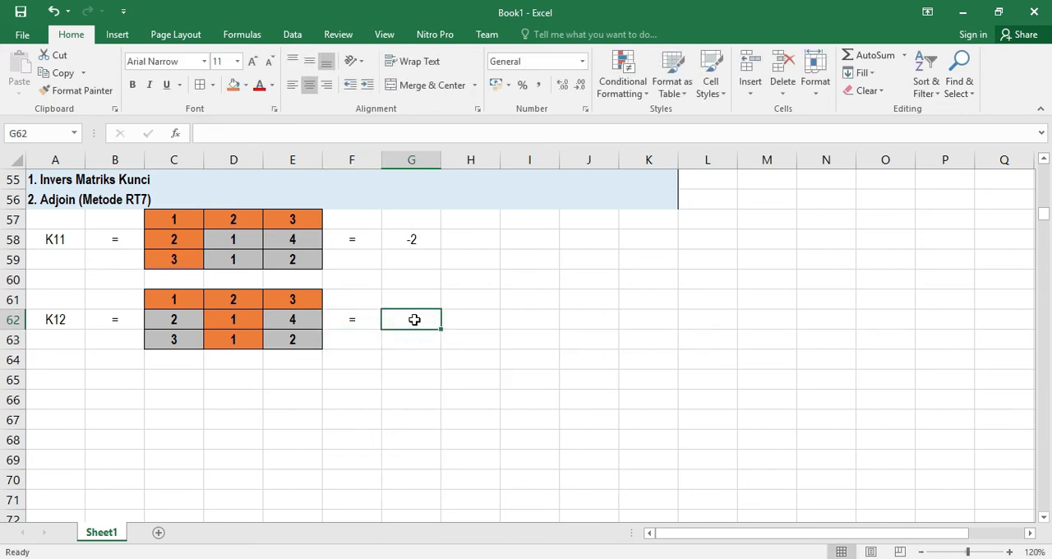
pyautogui.write('=')
pyautogui.click(174, 320)
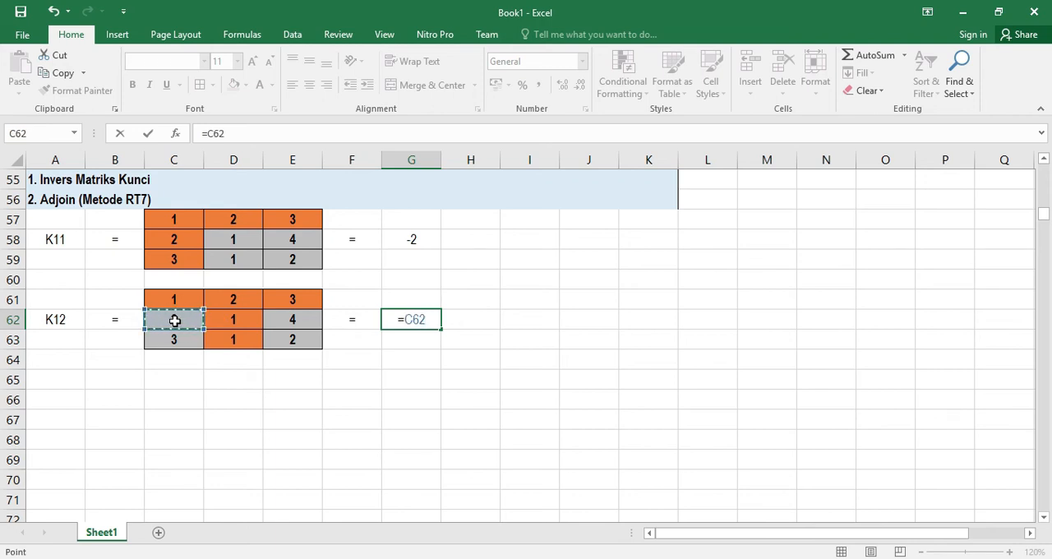
pyautogui.click(295, 343)
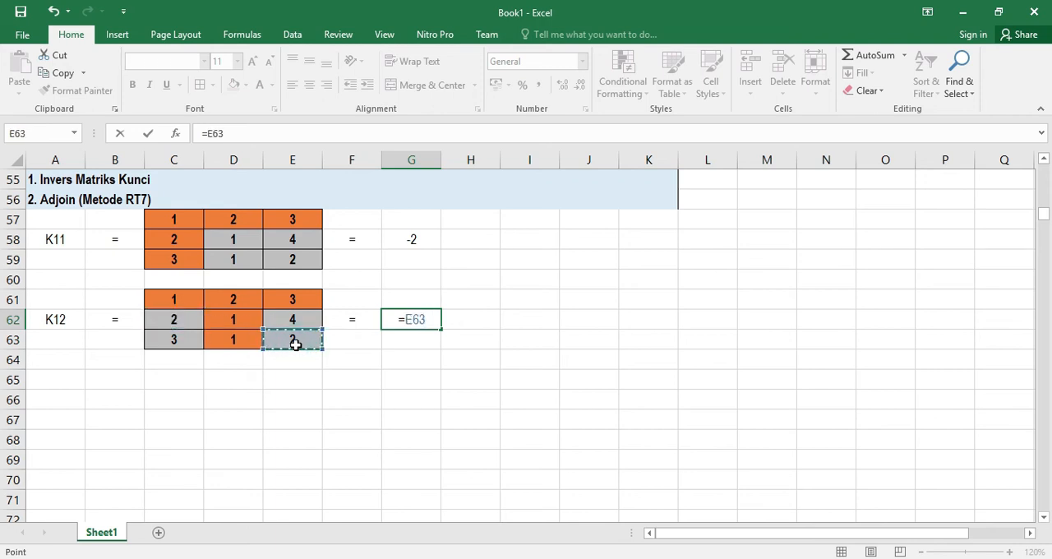
pyautogui.click(174, 317)
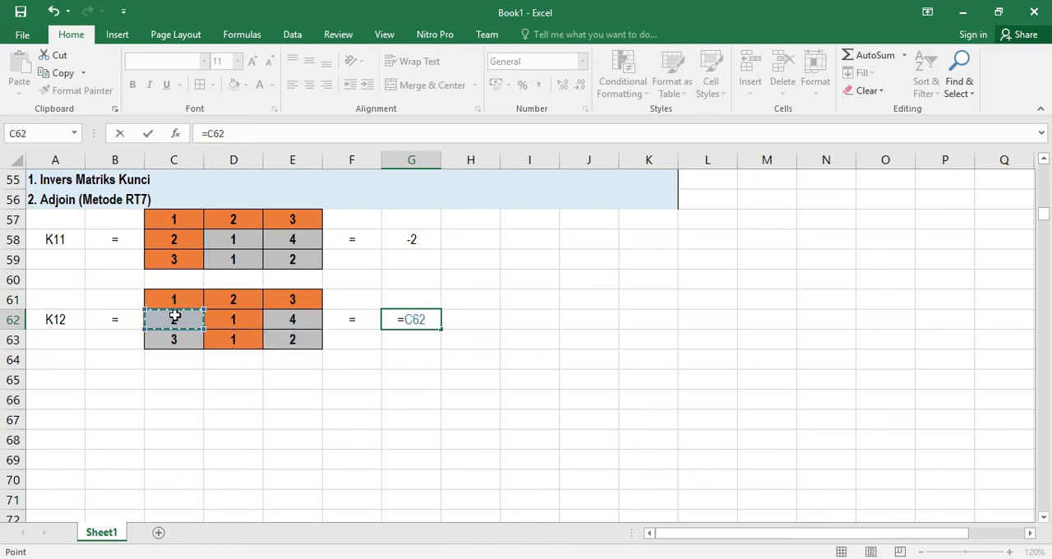
pyautogui.write('*')
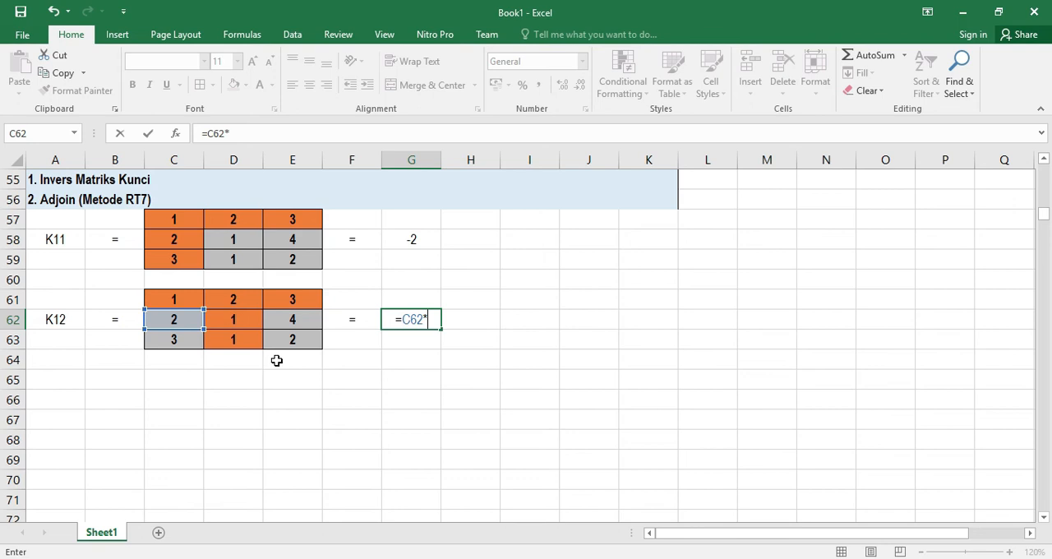
pyautogui.click(294, 337)
pyautogui.write('+')
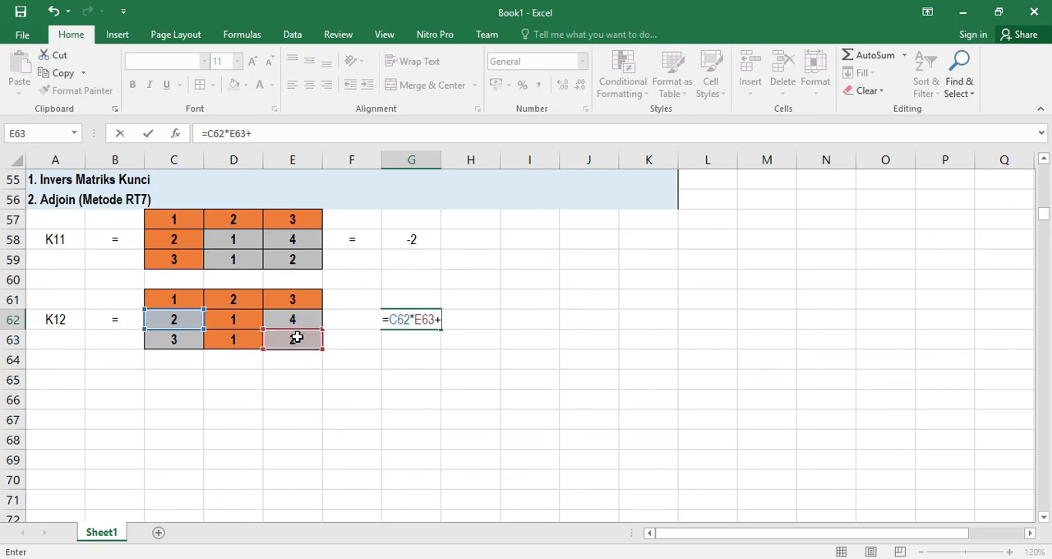
pyautogui.click(189, 340)
pyautogui.write('*')
pyautogui.click(285, 321)
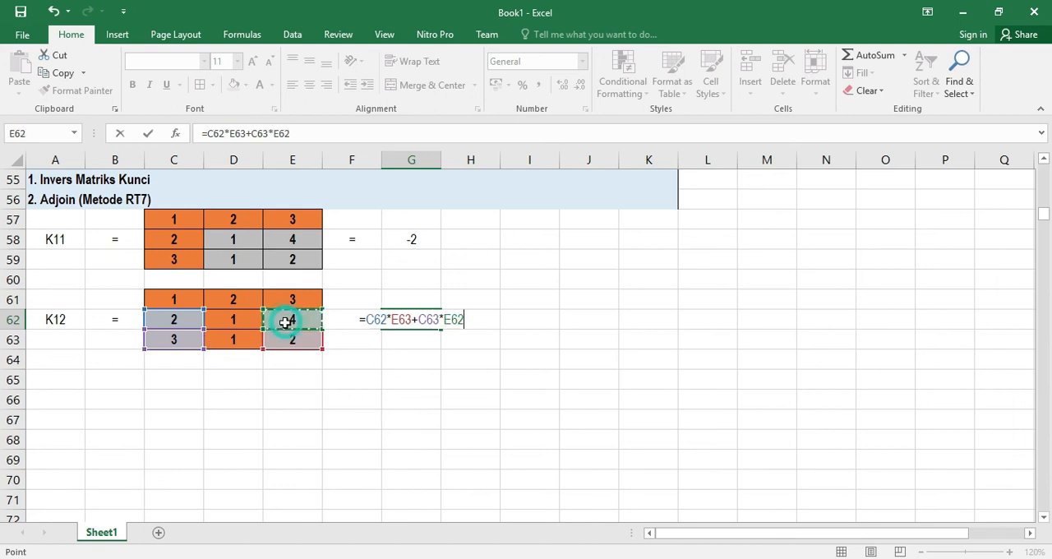
pyautogui.press('Return')
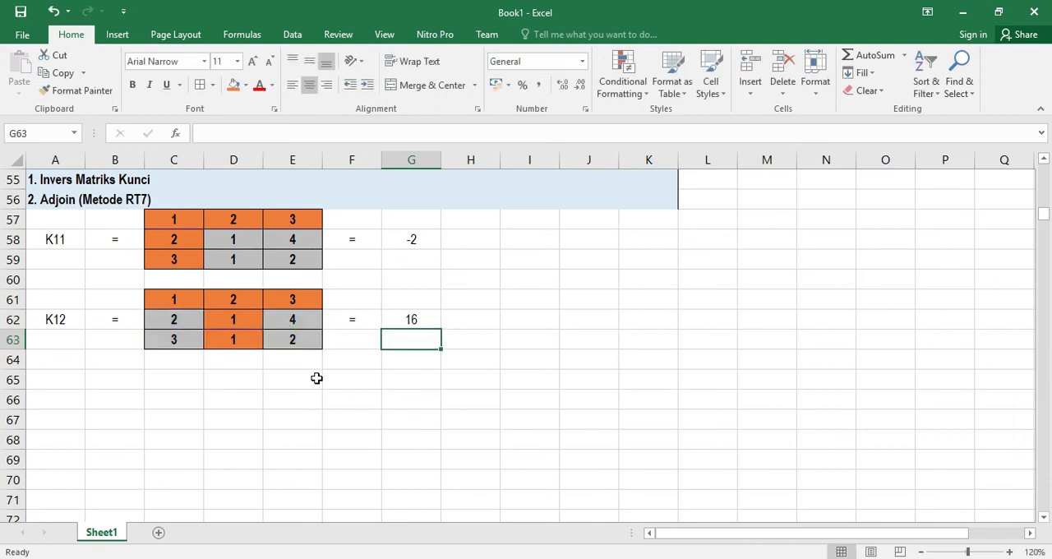
pyautogui.click(417, 320)
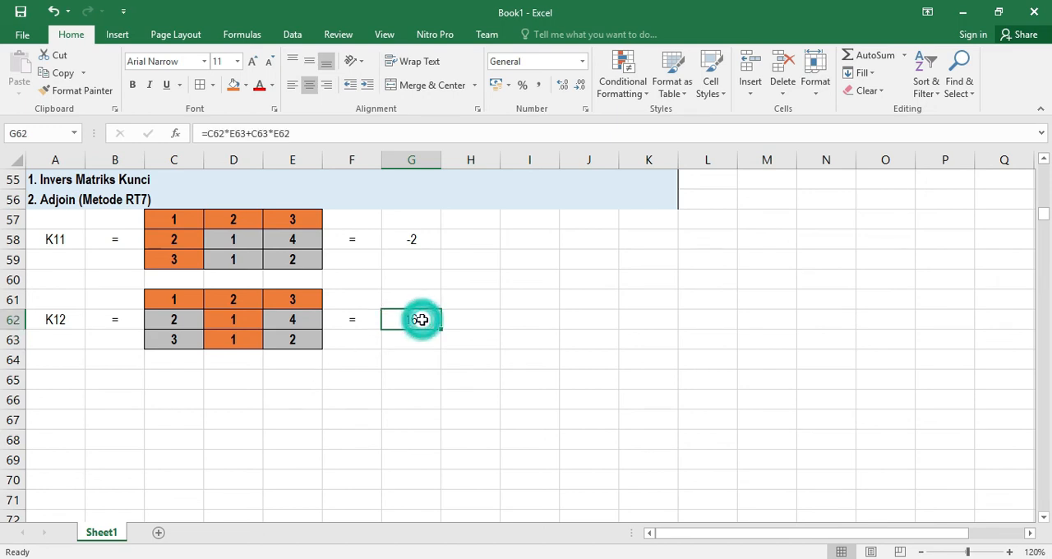
pyautogui.click(251, 136)
pyautogui.press('BackSpace')
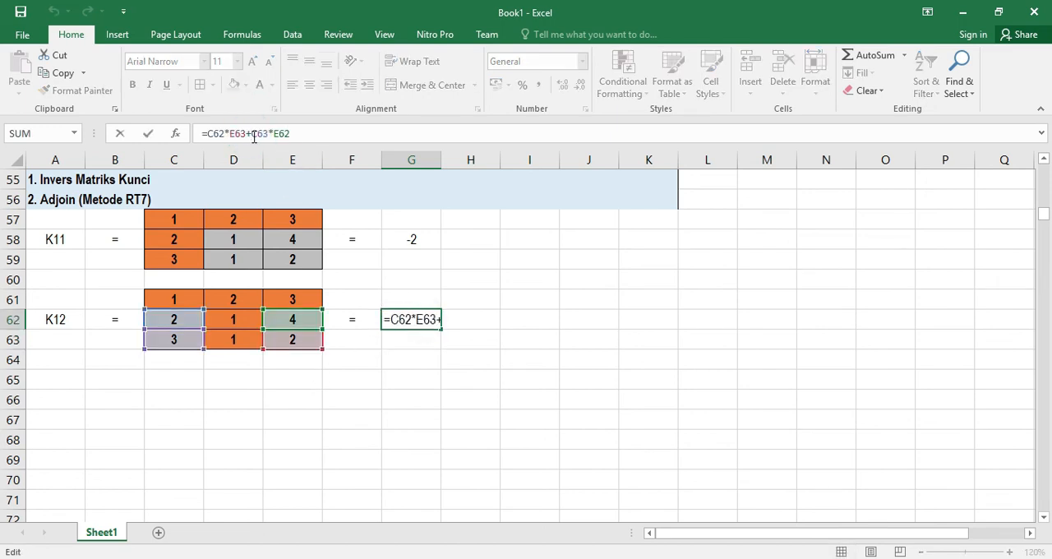
pyautogui.write('-')
pyautogui.press('Return')
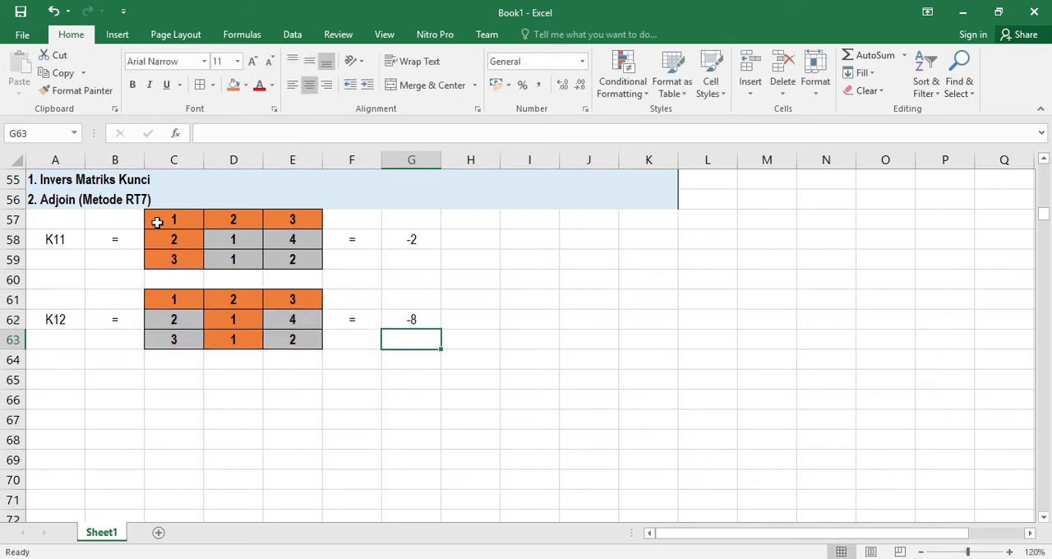
# Label A66 as K13 and put an equals sign in B66 beside it
pyautogui.click(59, 397)
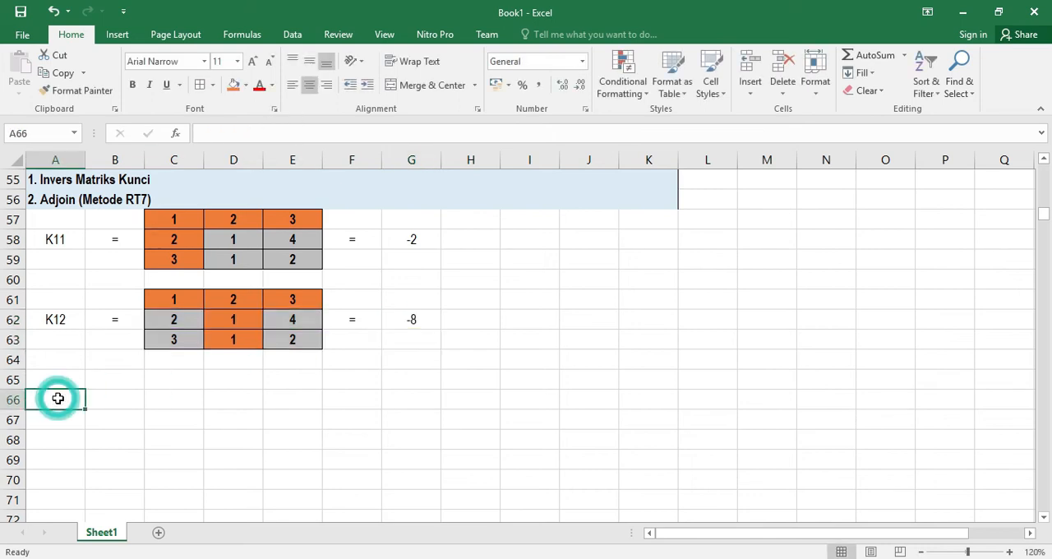
pyautogui.write('K13')
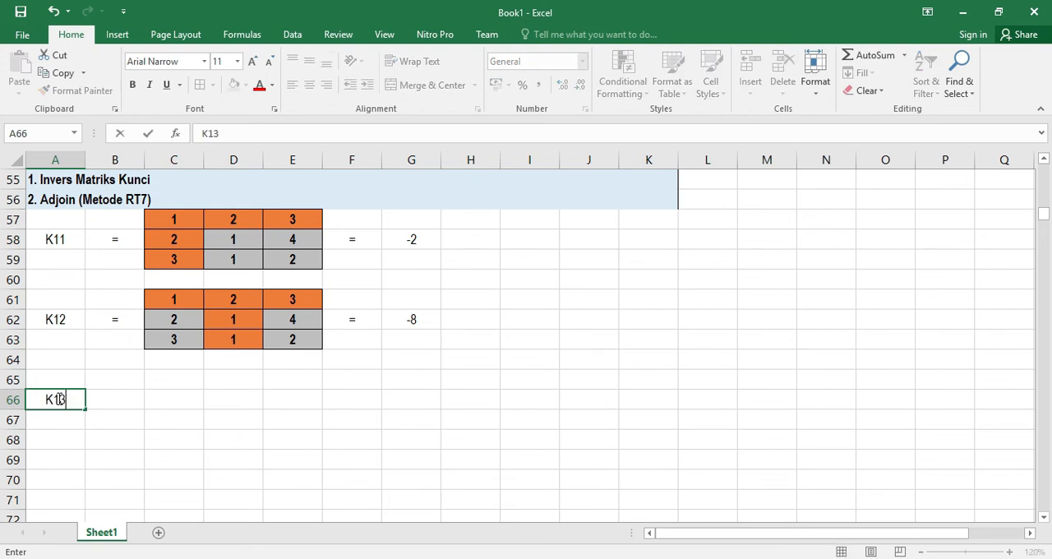
pyautogui.press('Return')
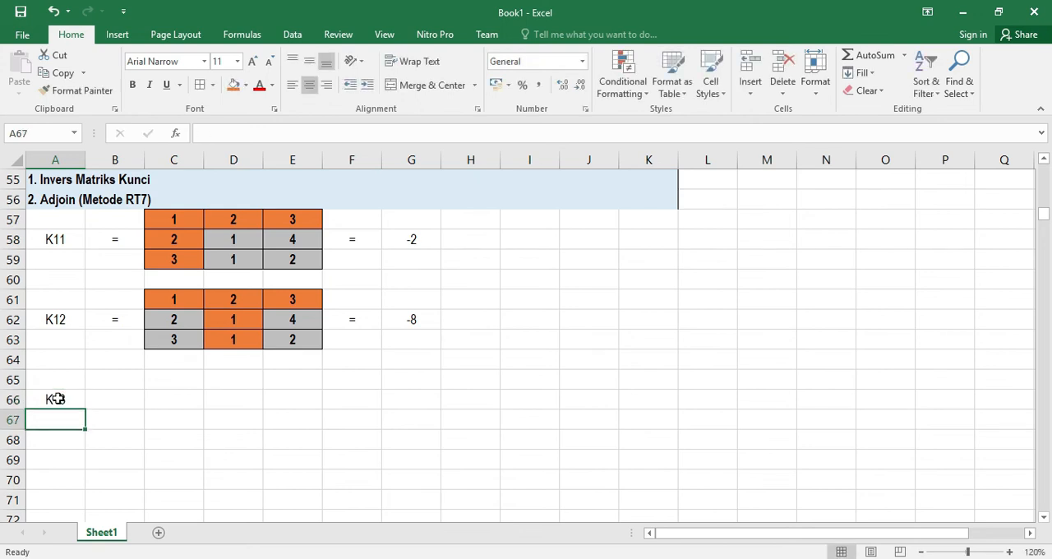
pyautogui.click(165, 401)
pyautogui.click(115, 400)
pyautogui.write('=')
pyautogui.click(179, 400)
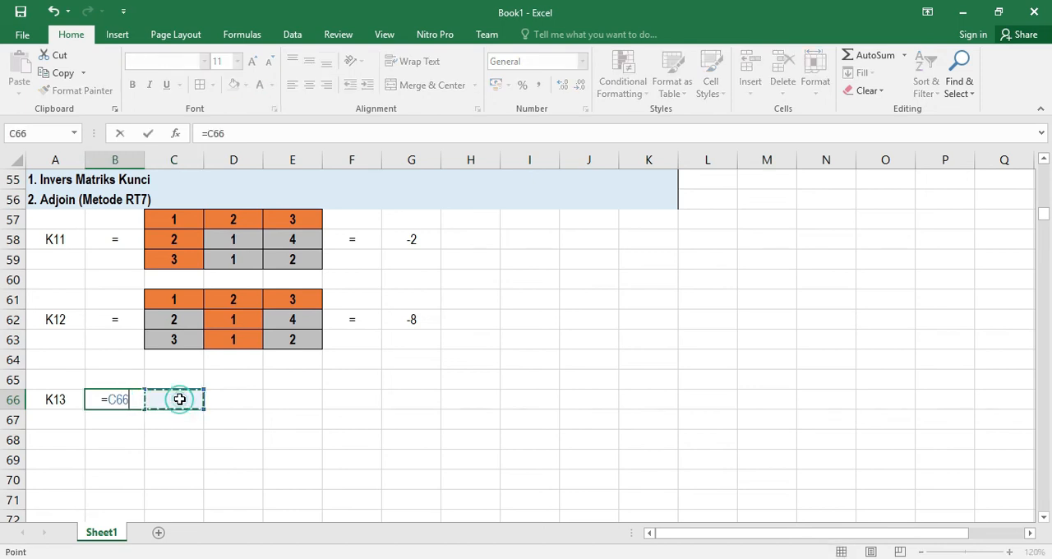
pyautogui.click(134, 399)
pyautogui.press('BackSpace')
pyautogui.press('BackSpace')
pyautogui.press('BackSpace')
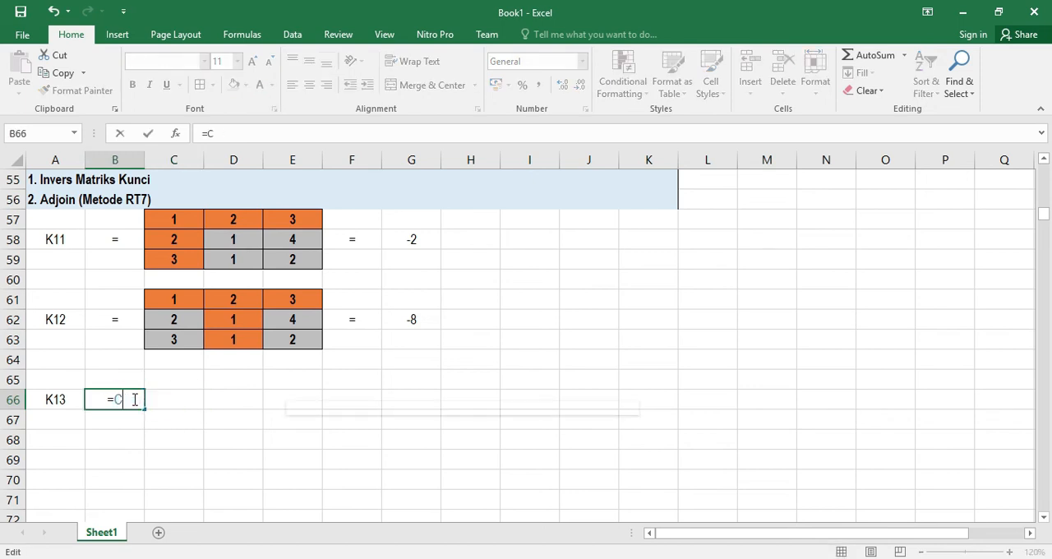
pyautogui.press('Return')
pyautogui.click(181, 399)
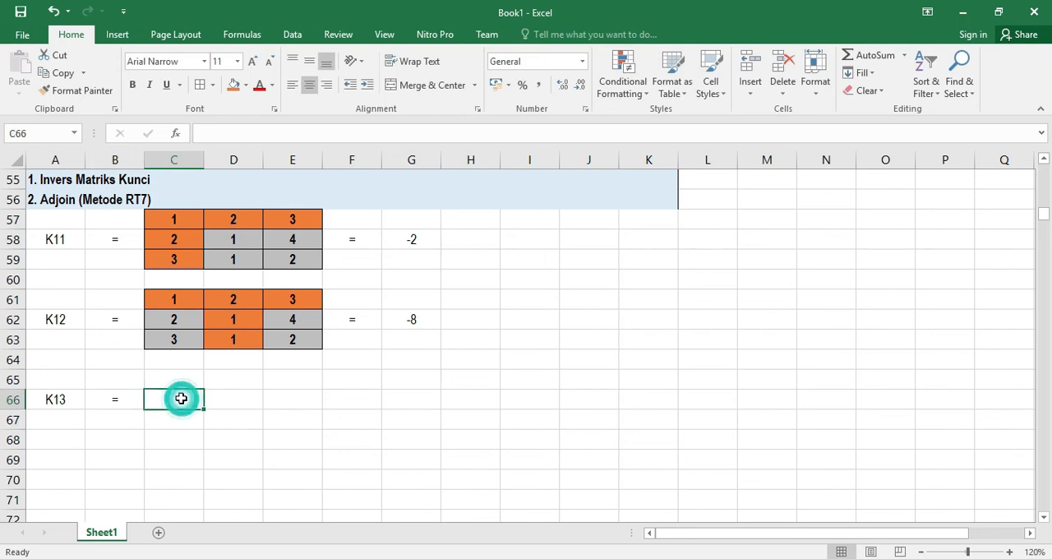
# Copy the key matrix C22:E24 and paste it into C65:E67 beside the K13 label
pyautogui.scroll(13, 181, 398)
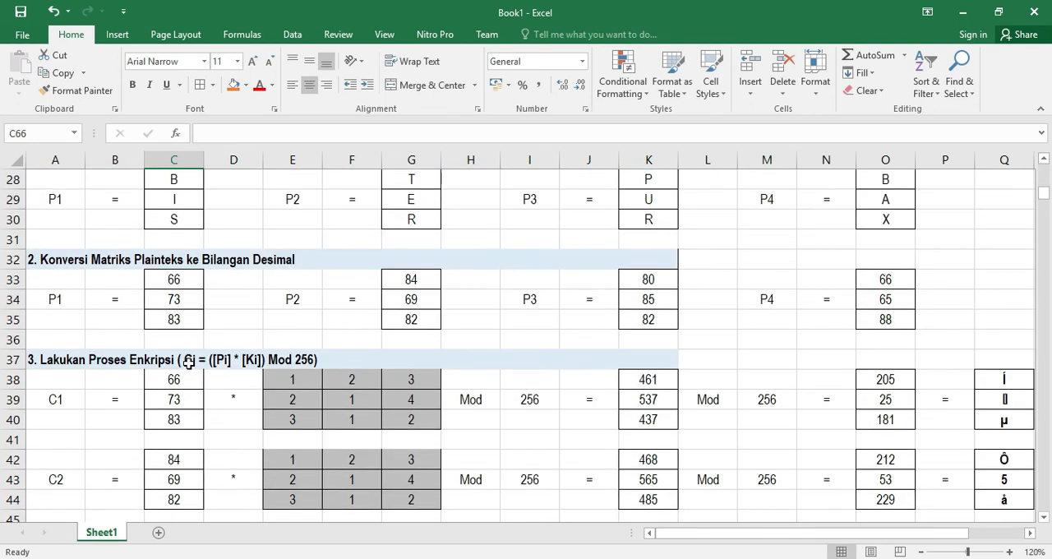
pyautogui.moveTo(174, 307); pyautogui.dragTo(282, 341)
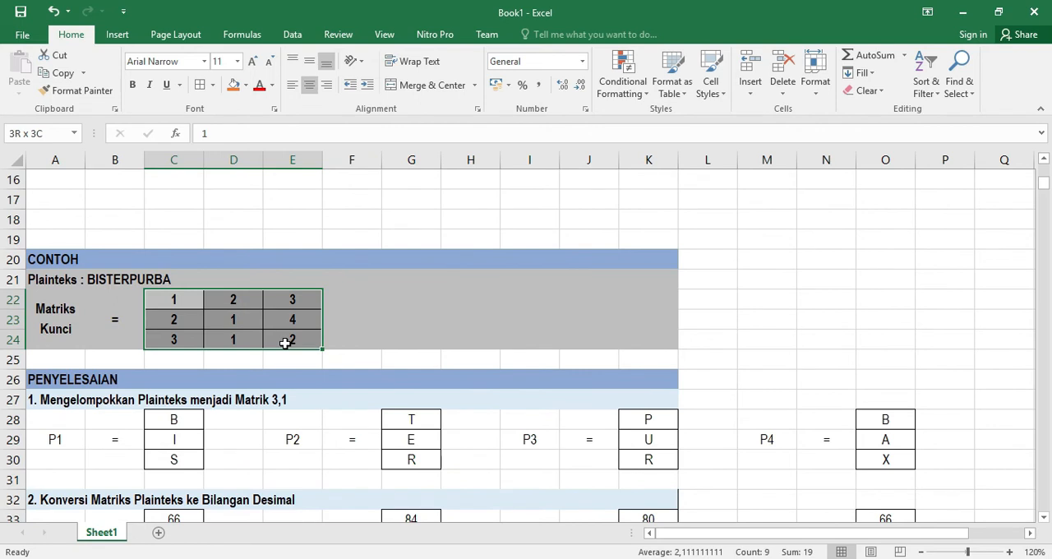
pyautogui.hotkey('ctrl', 'c')
pyautogui.scroll(-14, 283, 341)
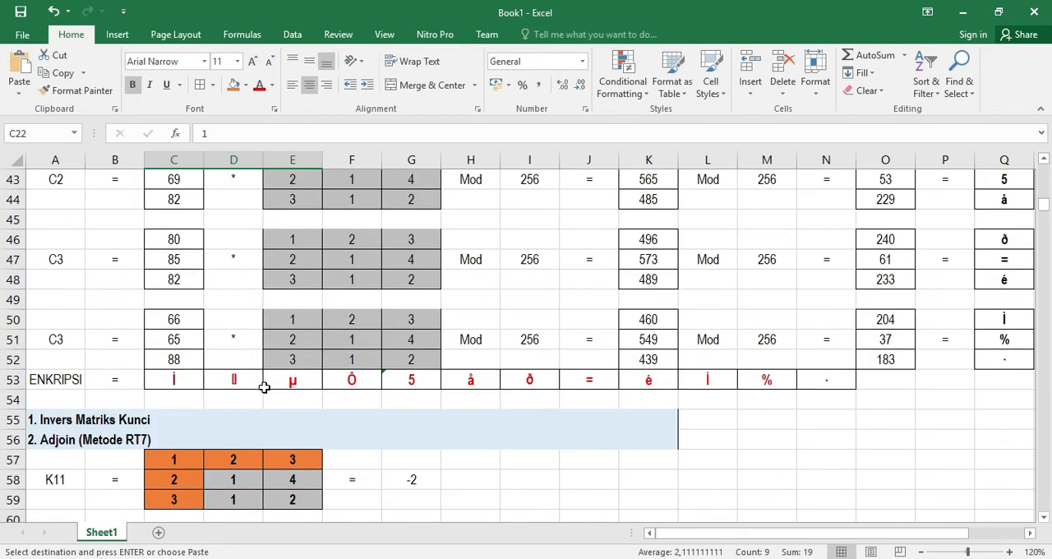
pyautogui.click(170, 342)
pyautogui.click(165, 321)
pyautogui.hotkey('ctrl', 'v')
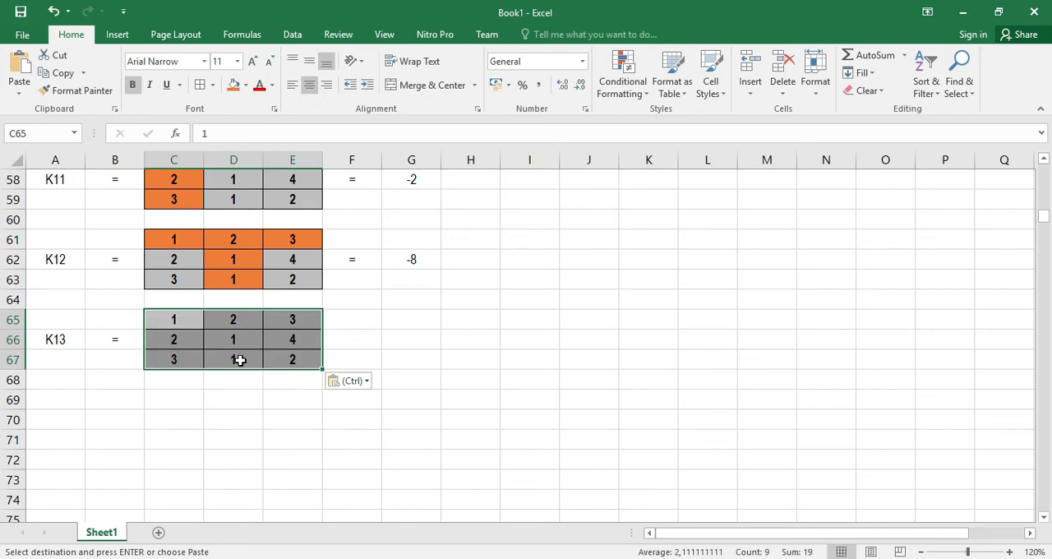
# Fill the K13 matrix's first row C65:E65 and last column E65:E67 with orange
pyautogui.click(195, 324)
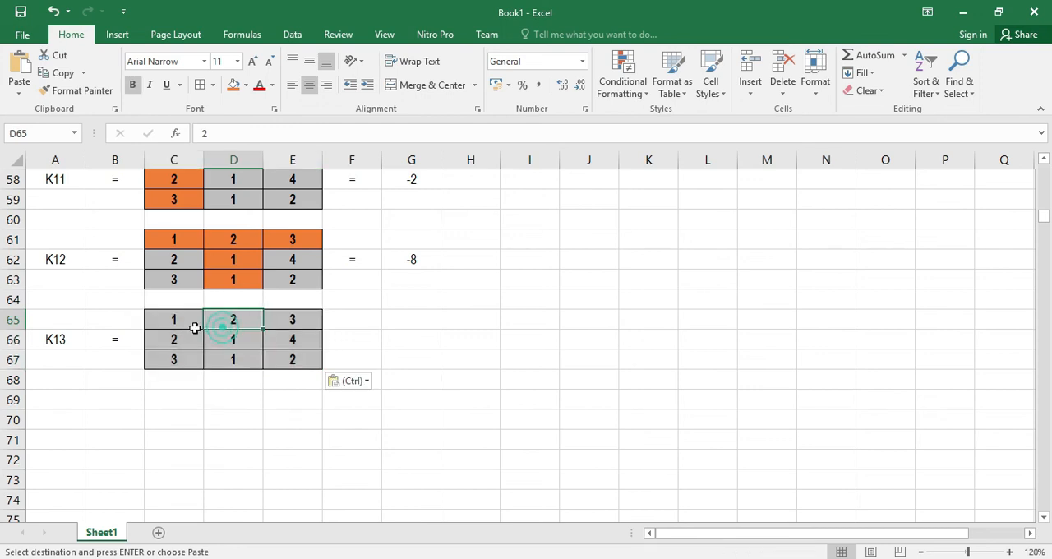
pyautogui.moveTo(172, 318); pyautogui.dragTo(297, 355)
pyautogui.click(233, 85)
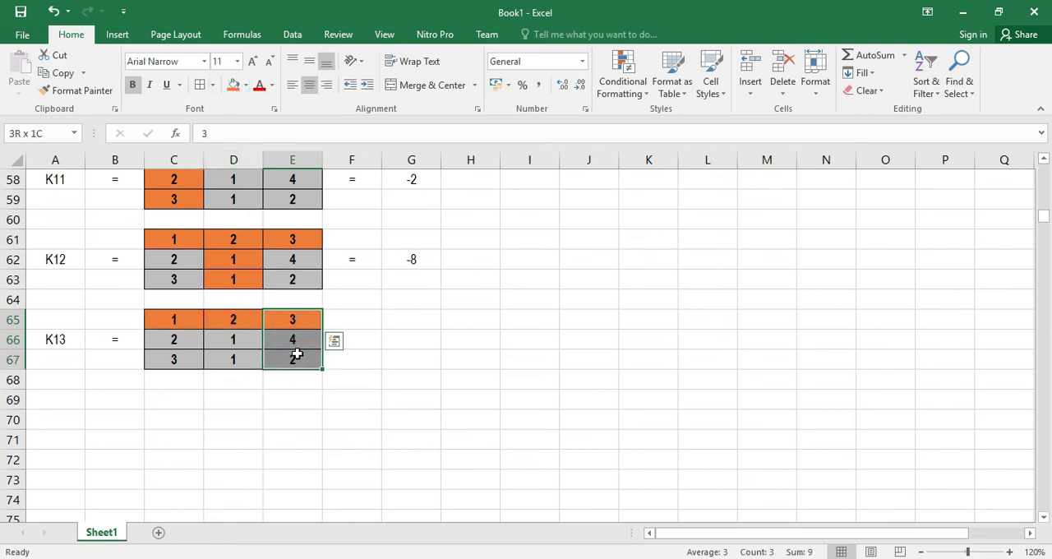
pyautogui.click(233, 85)
# Put an equals sign in F66 beside the K13 matrix
pyautogui.click(351, 340)
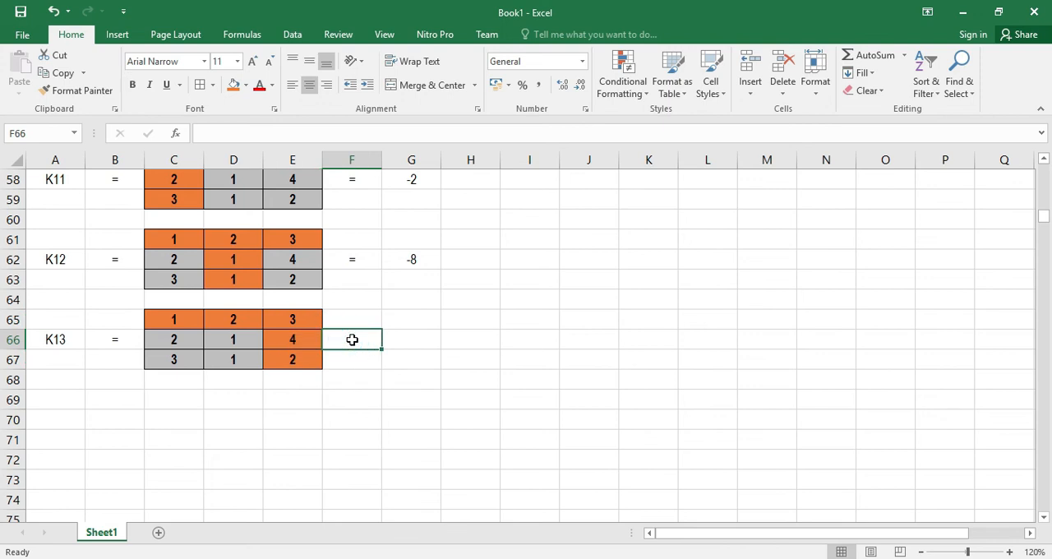
pyautogui.write('=')
pyautogui.press('Return')
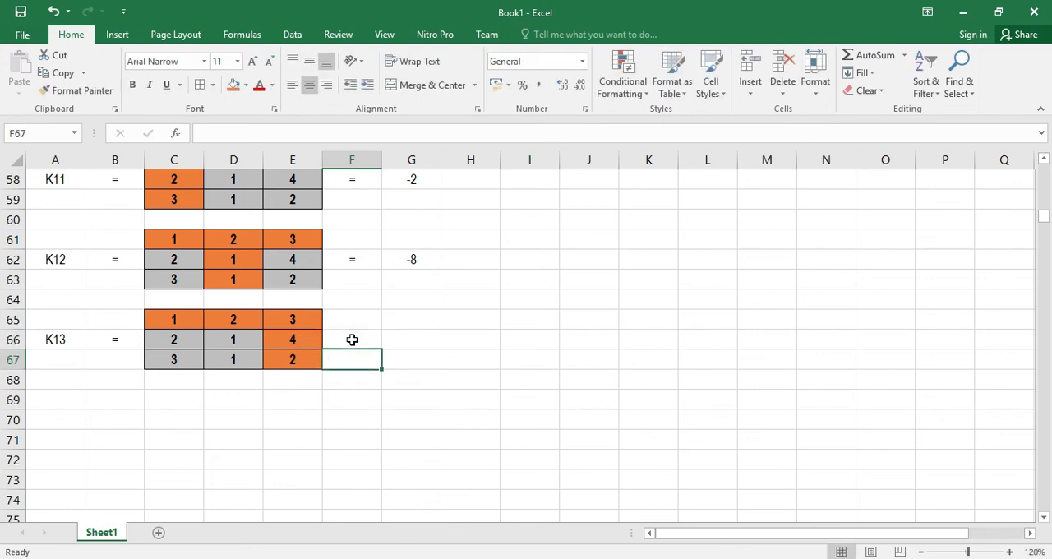
# Enter the cofactor formula =C66*D67-C67*D66 in G66
pyautogui.click(398, 338)
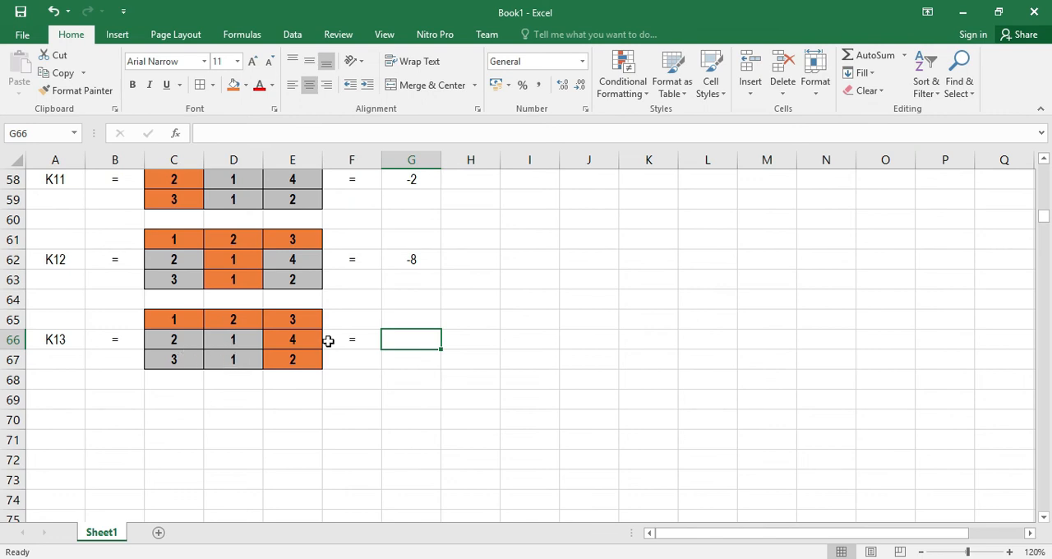
pyautogui.write('=')
pyautogui.click(184, 335)
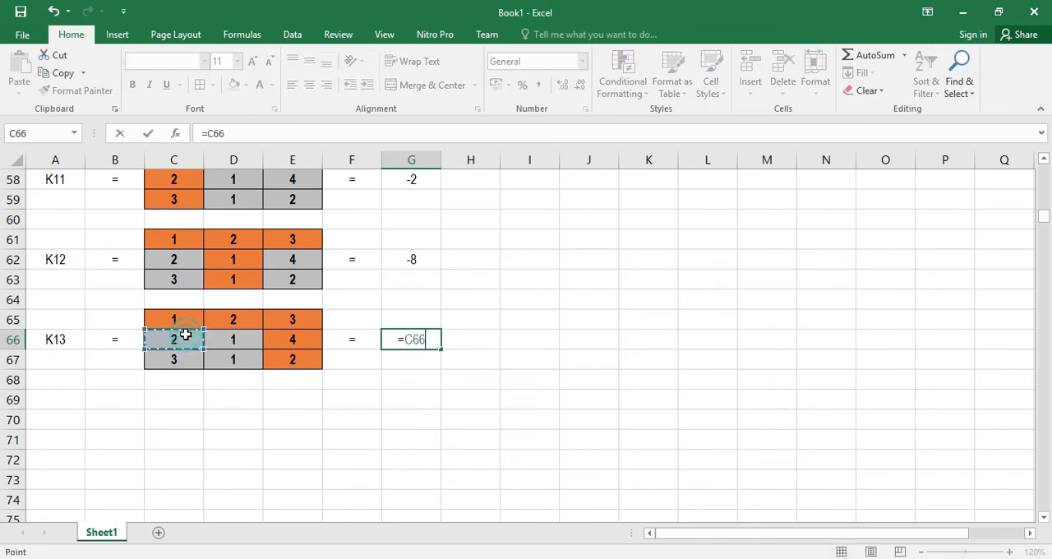
pyautogui.write('*')
pyautogui.click(245, 359)
pyautogui.write('-')
pyautogui.click(179, 359)
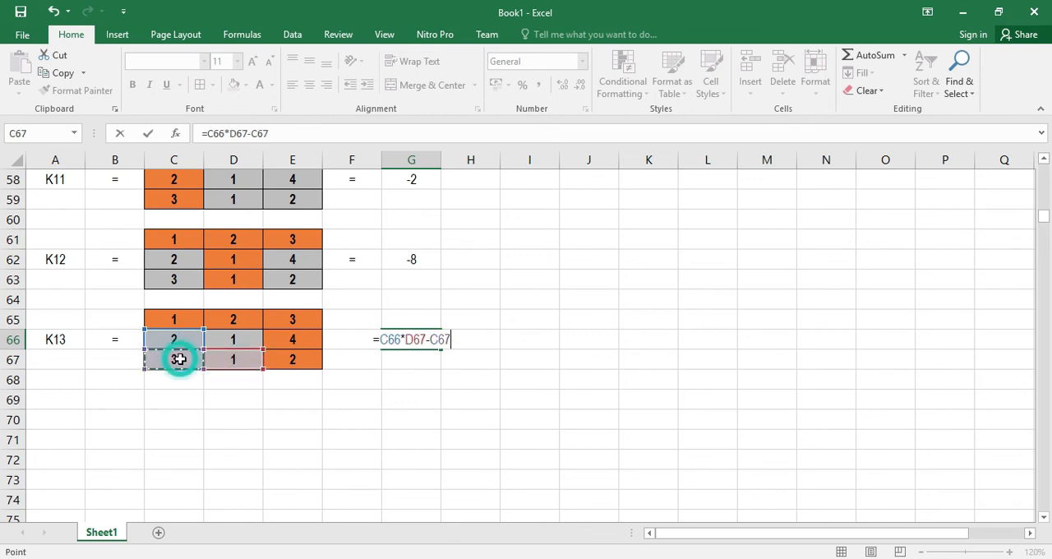
pyautogui.write('*')
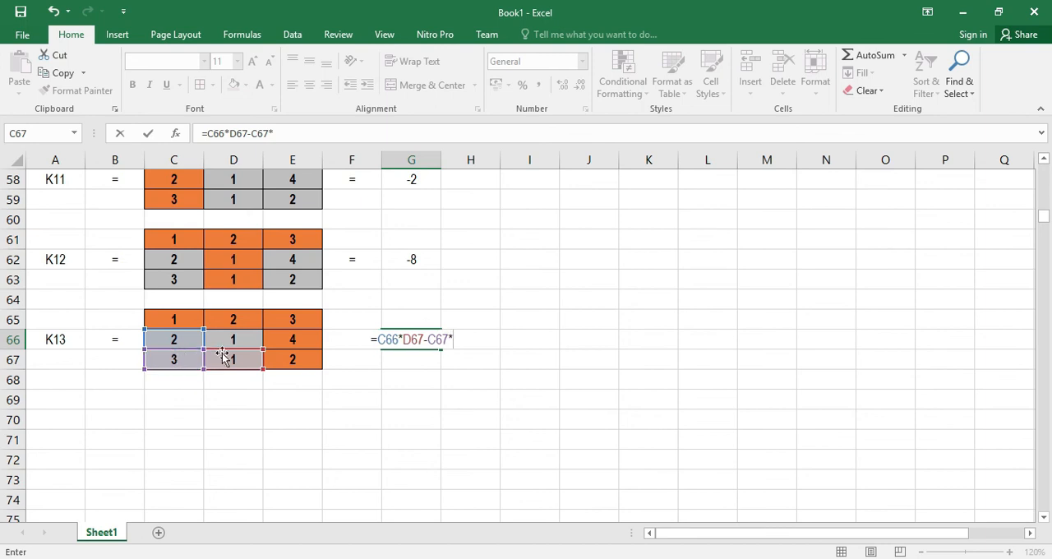
pyautogui.click(243, 340)
pyautogui.press('Return')
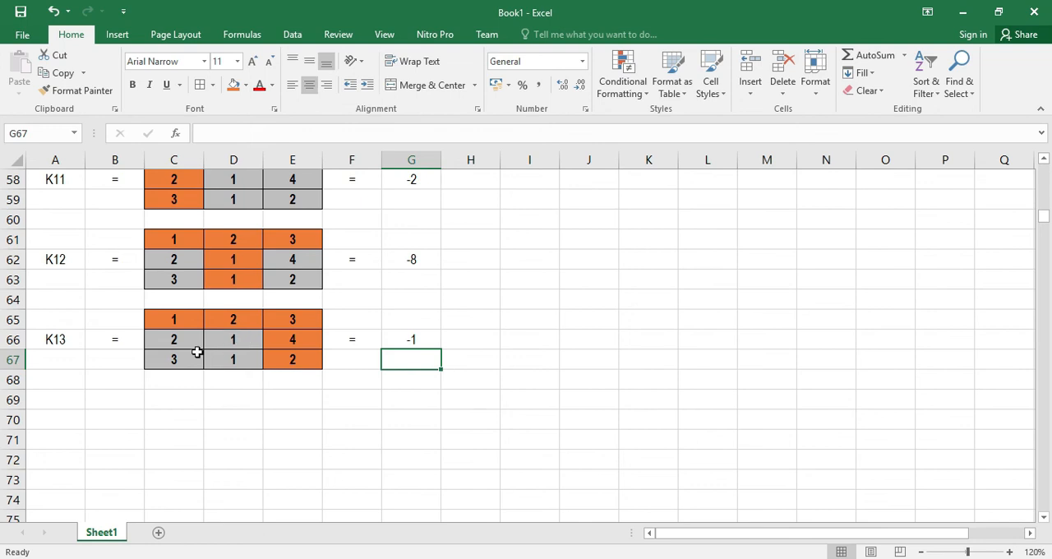
# Label A70 as K21 and put an equals sign in B70 beside it
pyautogui.click(58, 400)
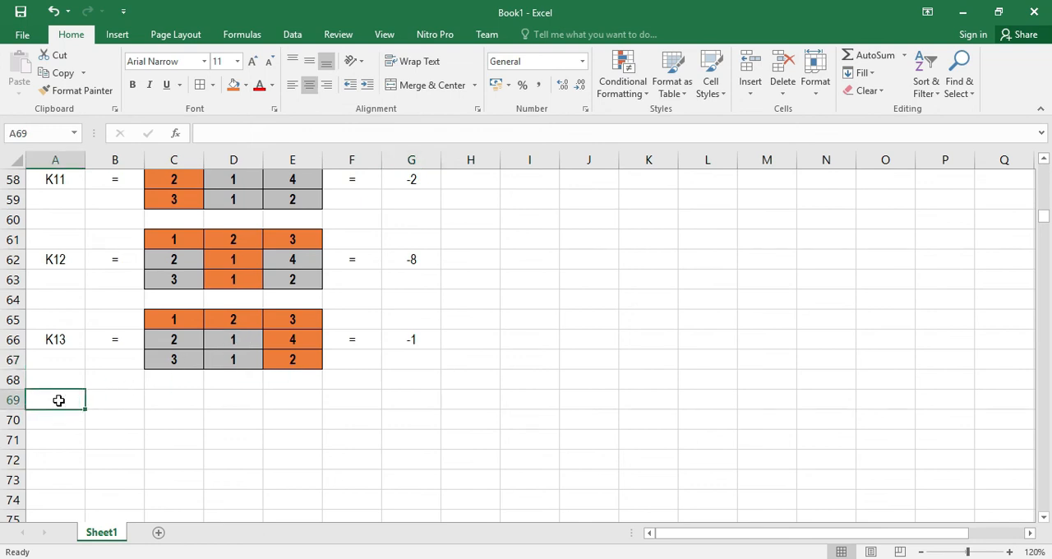
pyautogui.click(56, 422)
pyautogui.write('K')
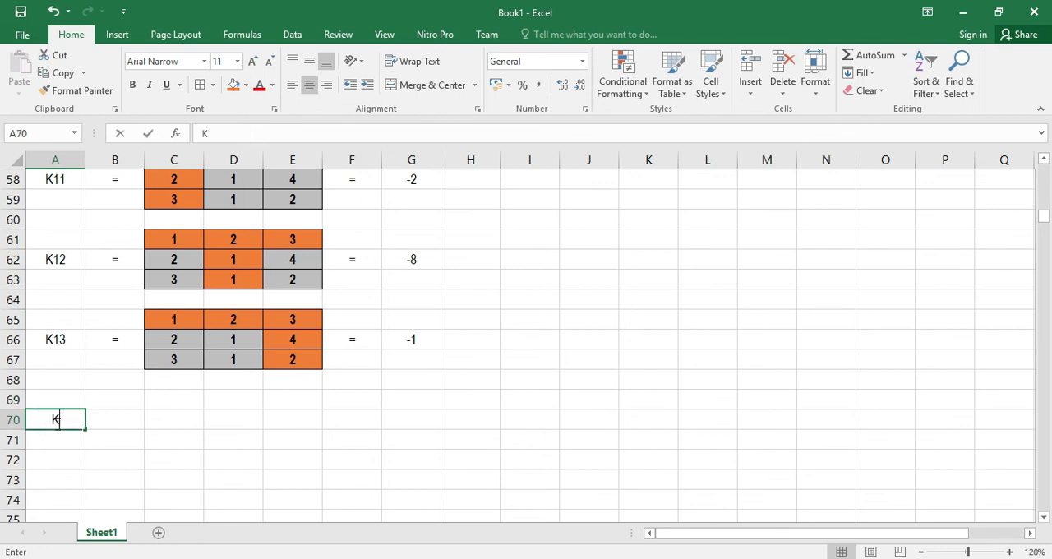
pyautogui.write('21')
pyautogui.press('Return')
pyautogui.press('Right')
pyautogui.press('Up')
pyautogui.write('=')
pyautogui.press('Tab')
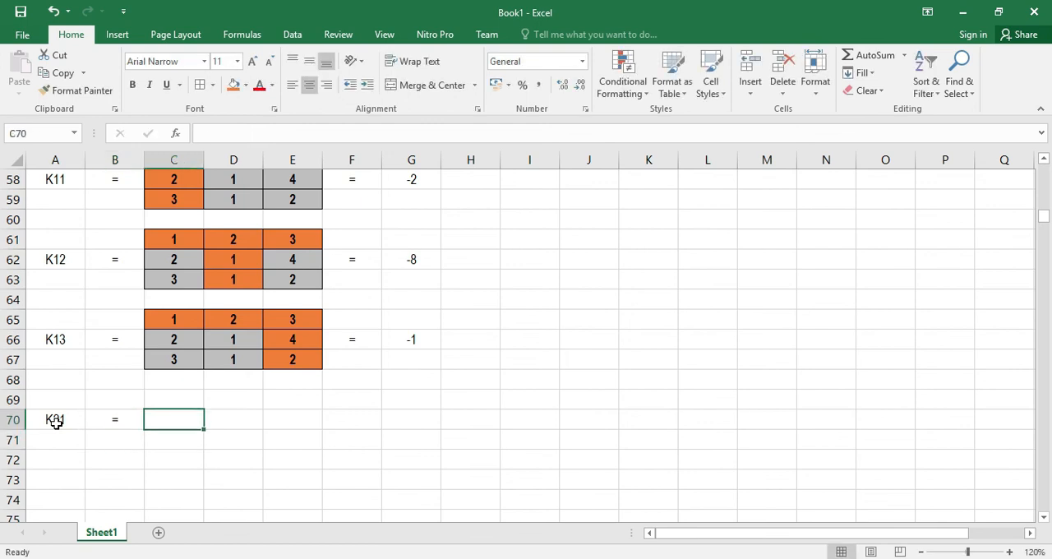
# Copy the key matrix C22:E24 and paste it into C69:E71 beside the K21 label
pyautogui.press('Up')
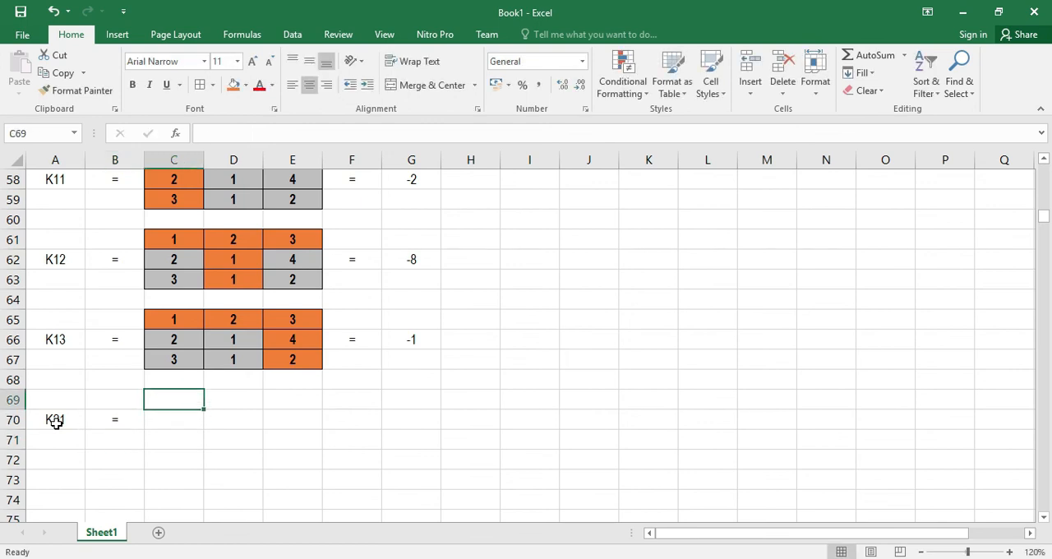
pyautogui.scroll(12, 242, 380)
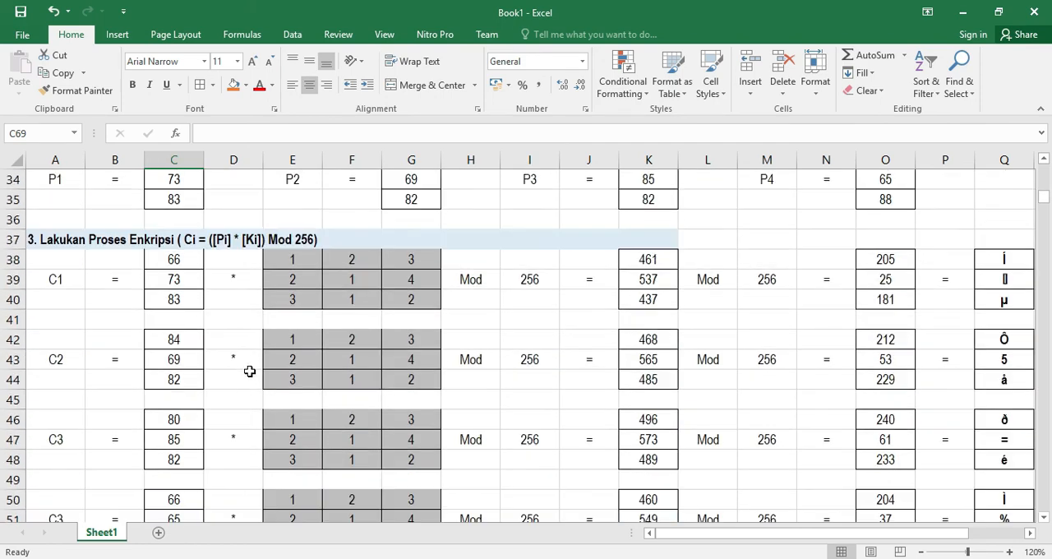
pyautogui.scroll(2, 250, 368)
pyautogui.moveTo(244, 312); pyautogui.dragTo(291, 336)
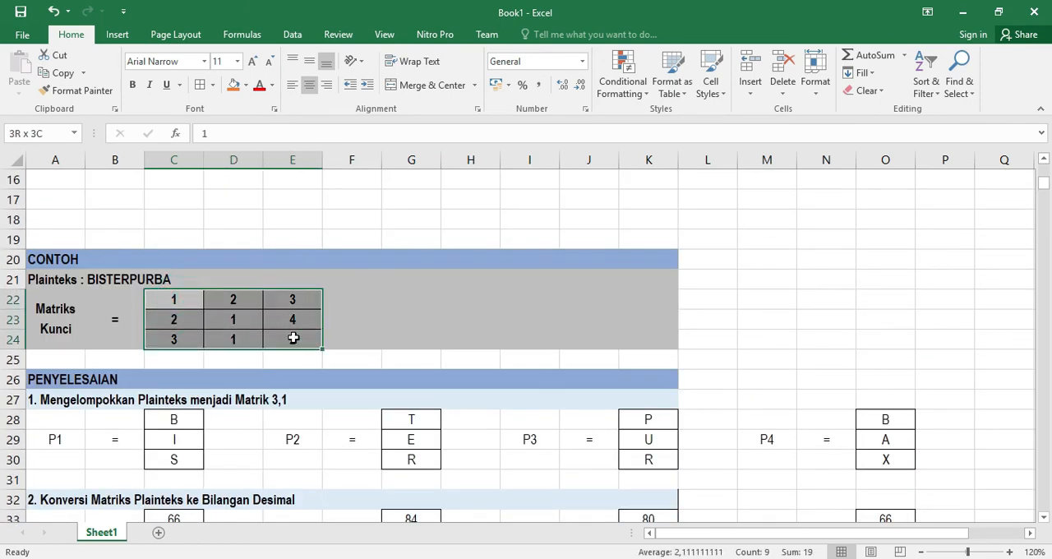
pyautogui.hotkey('ctrl', 'c')
pyautogui.scroll(-5, 291, 348)
pyautogui.scroll(-9, 290, 398)
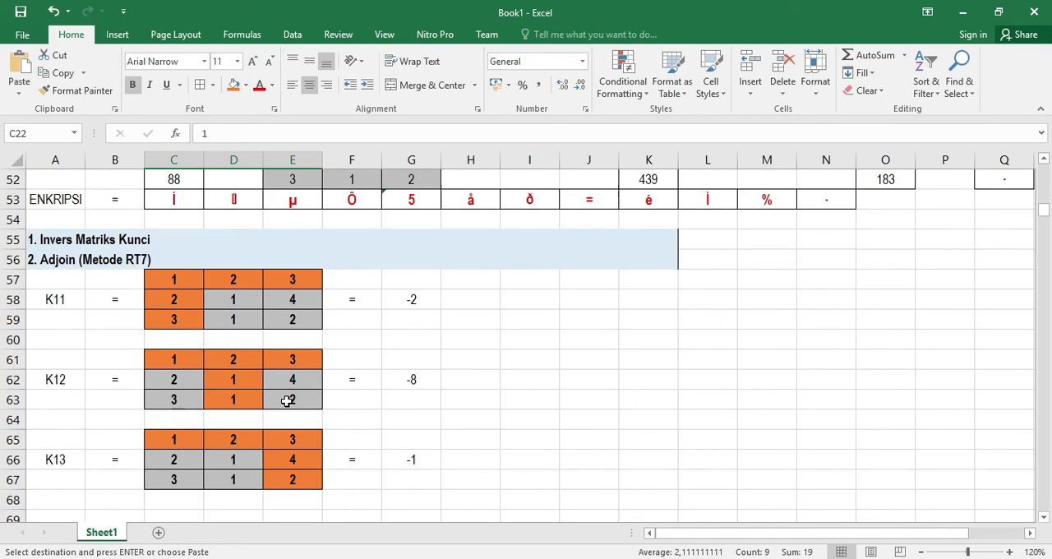
pyautogui.click(164, 400)
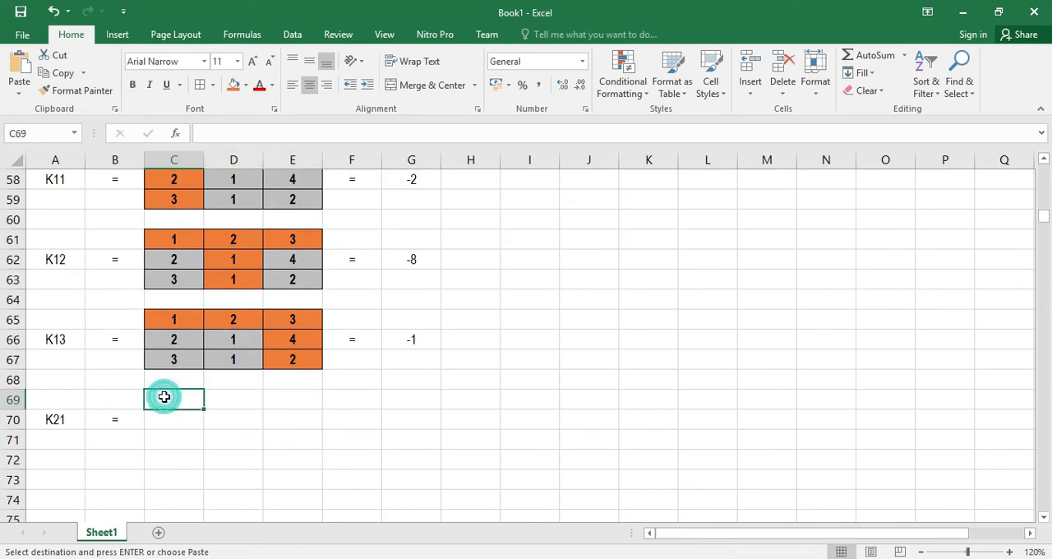
pyautogui.hotkey('ctrl', 'v')
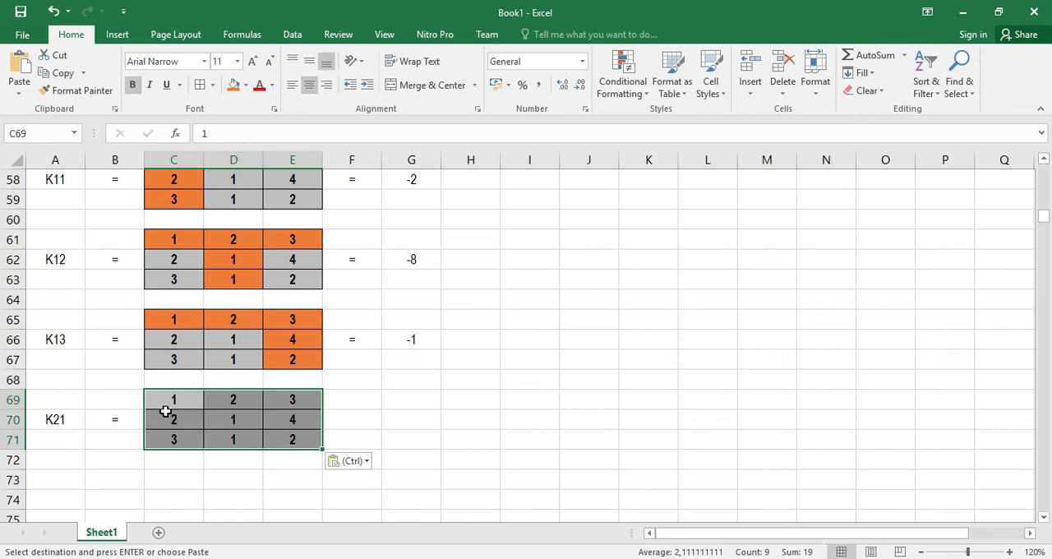
# Fill the K21 matrix's middle row C70:E70 and first column C69:C71 with orange
pyautogui.moveTo(176, 394); pyautogui.dragTo(278, 416)
pyautogui.click(235, 85)
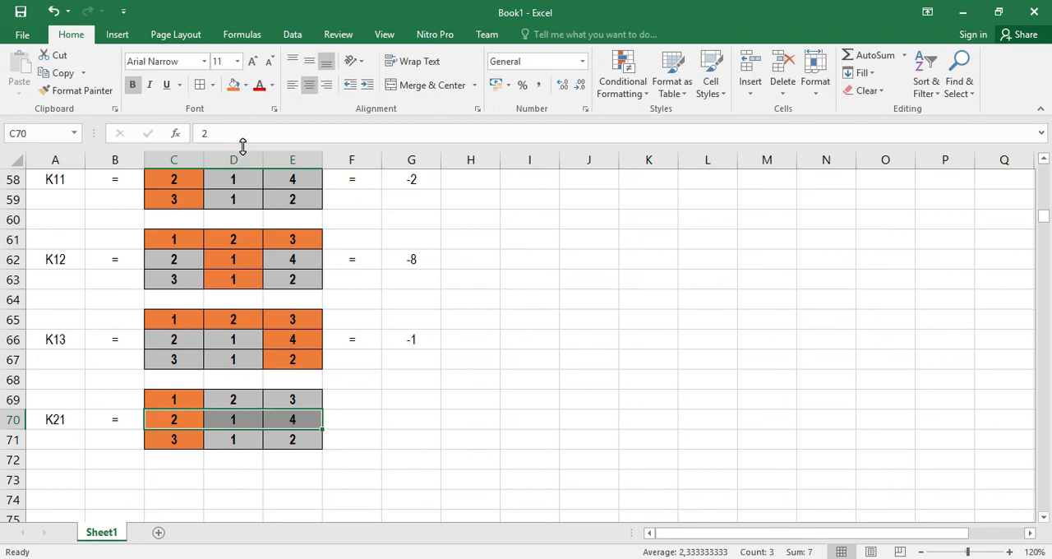
pyautogui.click(234, 85)
# Put an equals sign in F70 beside the K21 matrix
pyautogui.click(360, 423)
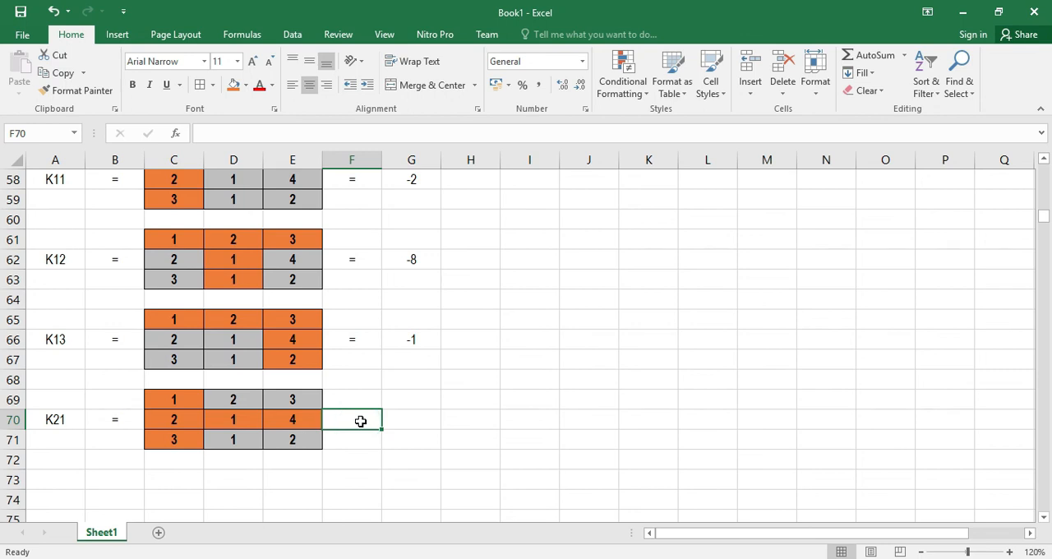
pyautogui.write('=')
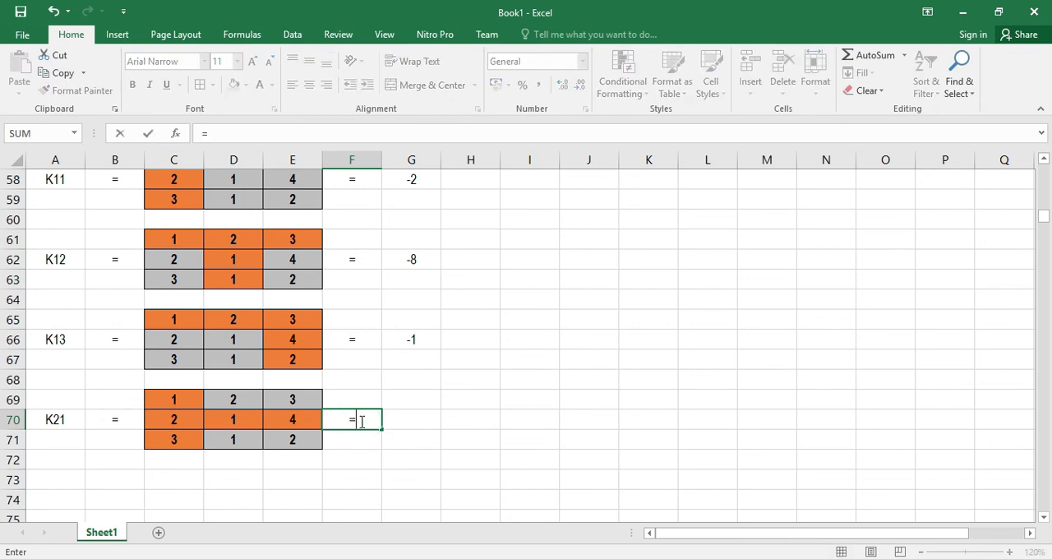
pyautogui.press('Return')
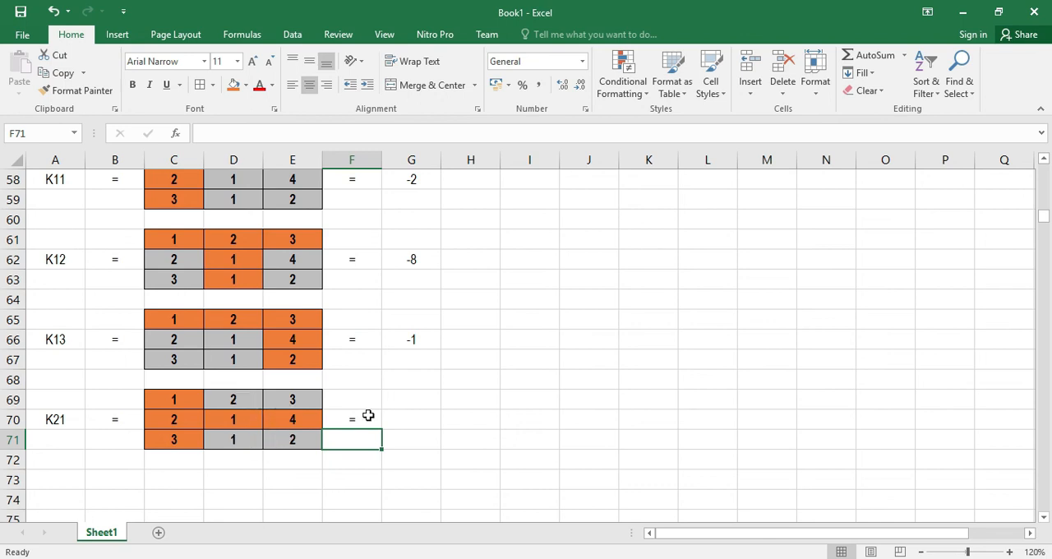
# Enter the cofactor formula =D69*E71-D71*E69 in G70
pyautogui.click(400, 419)
pyautogui.write('=')
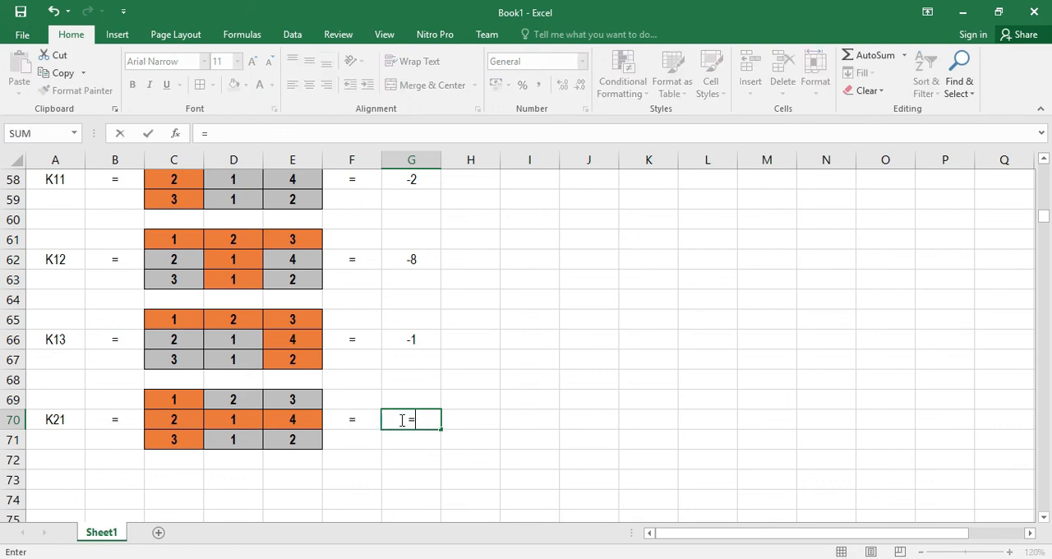
pyautogui.click(237, 400)
pyautogui.write('*')
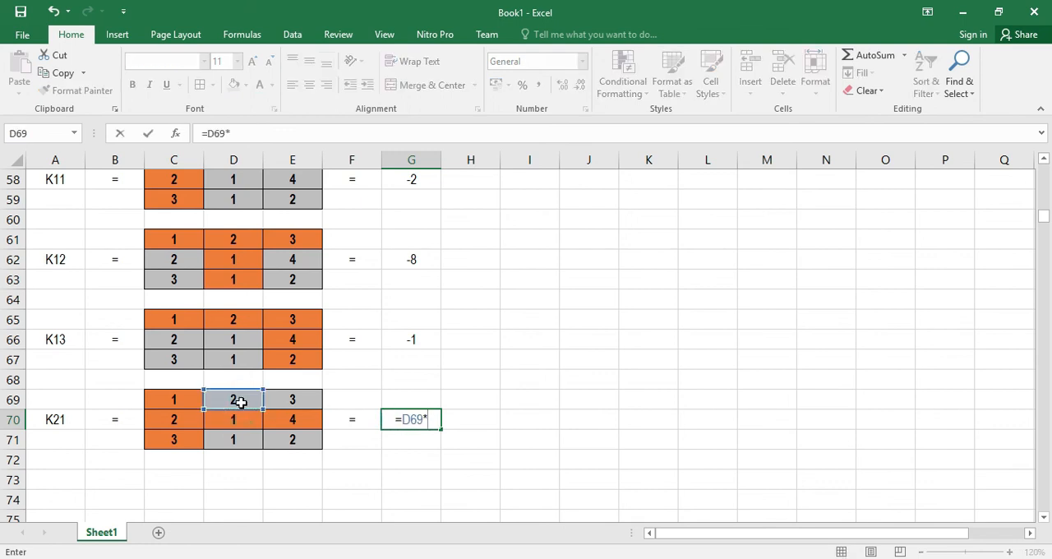
pyautogui.click(294, 439)
pyautogui.write('-')
pyautogui.click(238, 439)
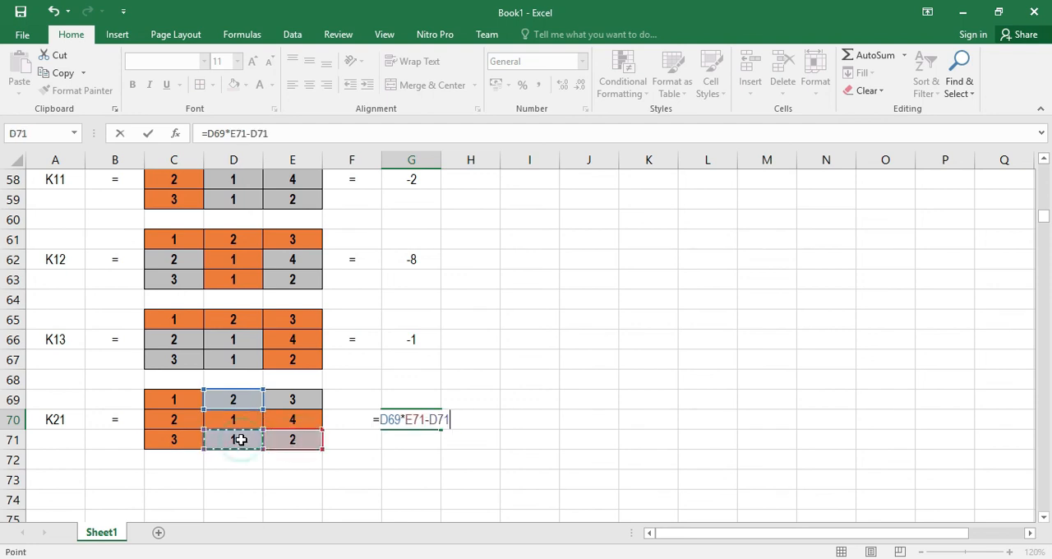
pyautogui.write('*')
pyautogui.click(301, 401)
pyautogui.hotkey('ctrl', 'Return')
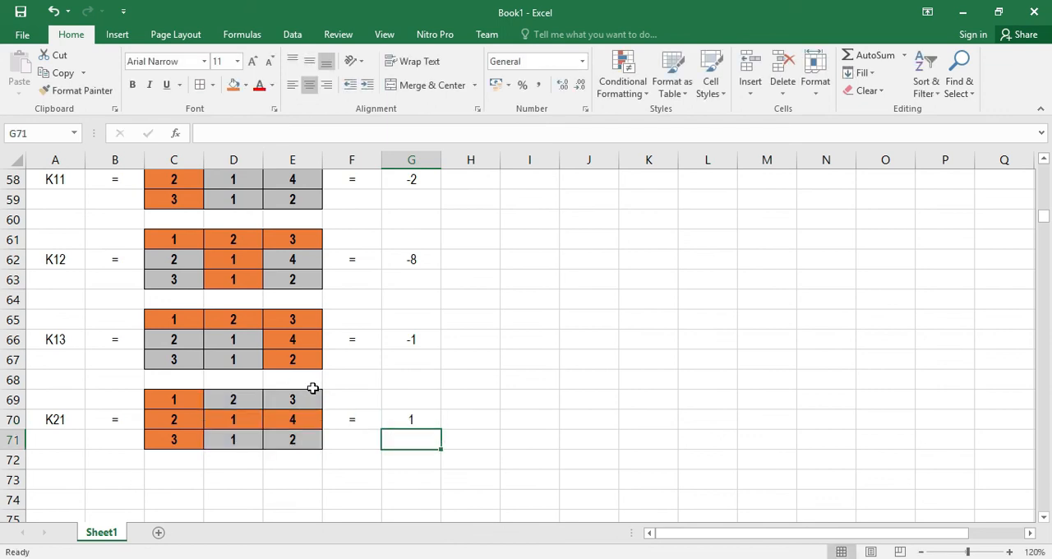
# Label A74 as K22 and put an equals sign in B74 beside it
pyautogui.scroll(-1, 301, 405)
pyautogui.click(61, 437)
pyautogui.write('K22')
pyautogui.press('Return')
pyautogui.click(108, 444)
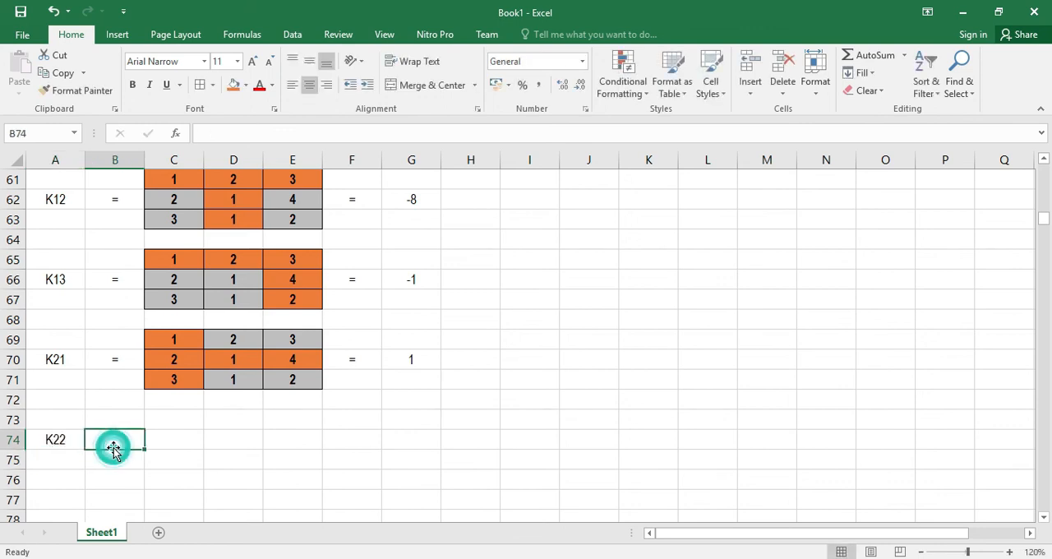
pyautogui.write('=')
pyautogui.press('Return')
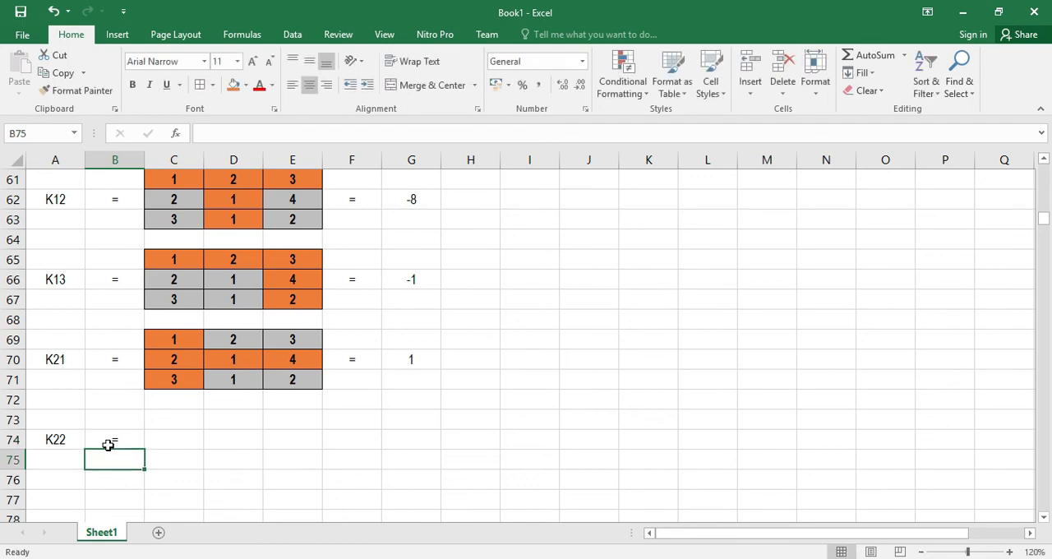
# Copy the 3x3 key matrix and paste it into C73:E75 beside the K22 label
pyautogui.scroll(11, 198, 386)
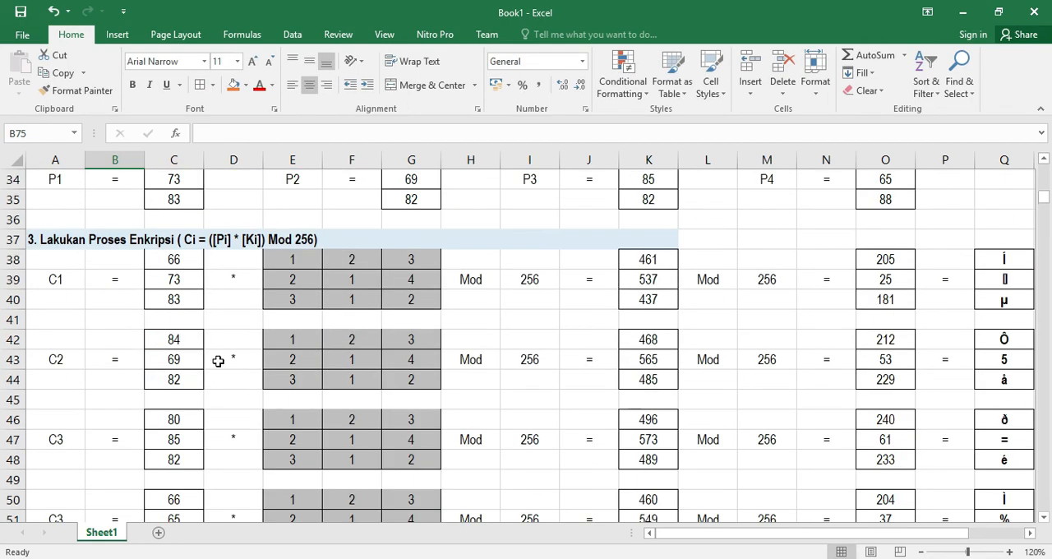
pyautogui.scroll(-4, 218, 359)
pyautogui.scroll(9, 221, 357)
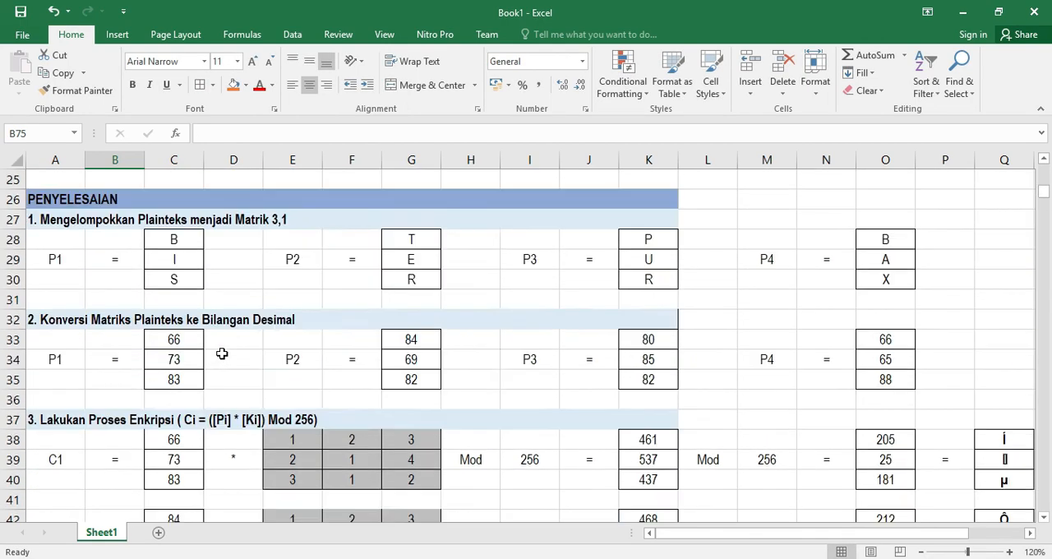
pyautogui.scroll(-1, 222, 355)
pyautogui.scroll(-5, 215, 345)
pyautogui.scroll(4, 201, 317)
pyautogui.moveTo(167, 238); pyautogui.dragTo(285, 278)
pyautogui.hotkey('ctrl', 'c')
pyautogui.scroll(-16, 239, 362)
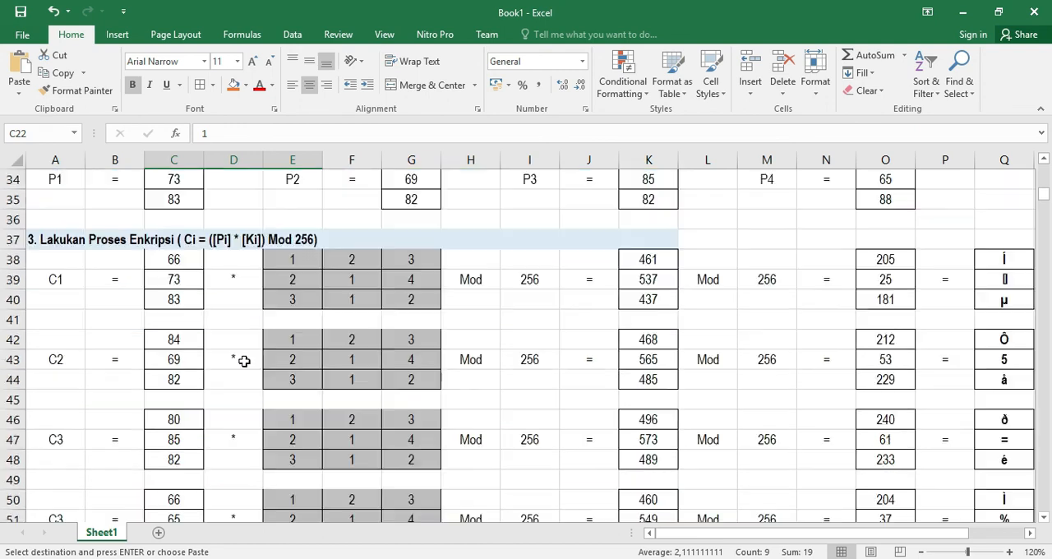
pyautogui.click(154, 306)
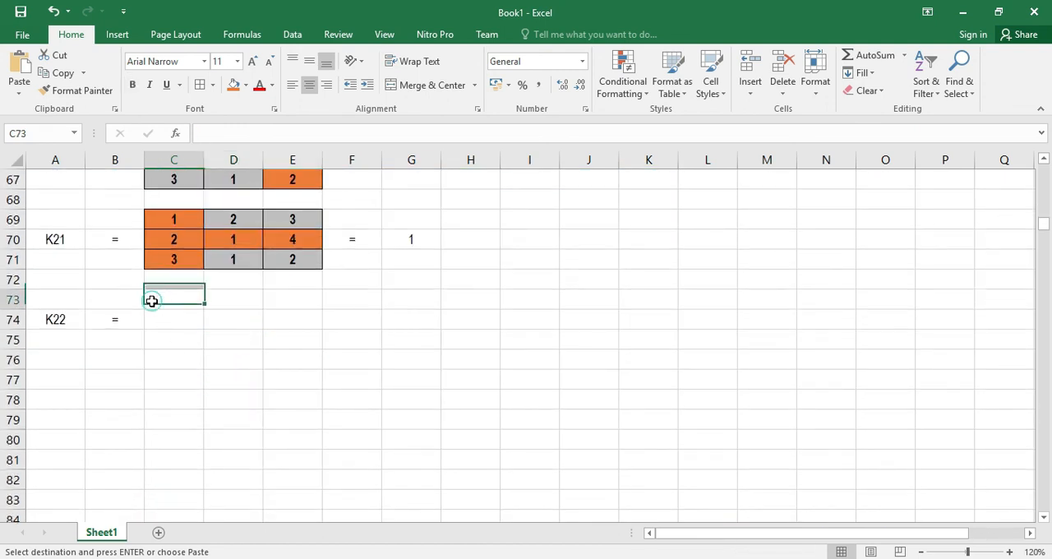
pyautogui.hotkey('ctrl', 'v')
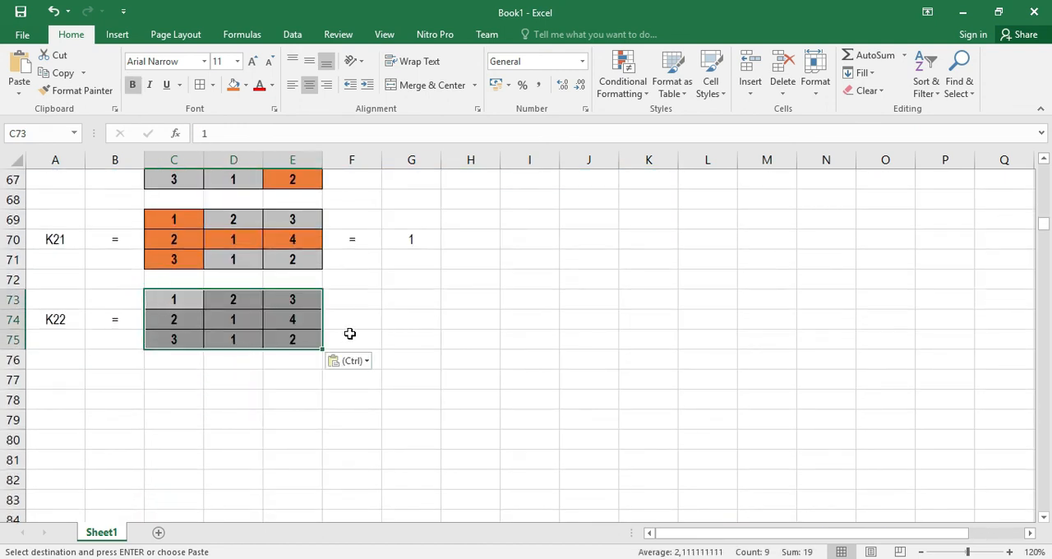
# Fill the K22 matrix's middle row C74:E74 and middle column D73:D75 with orange
pyautogui.click(184, 359)
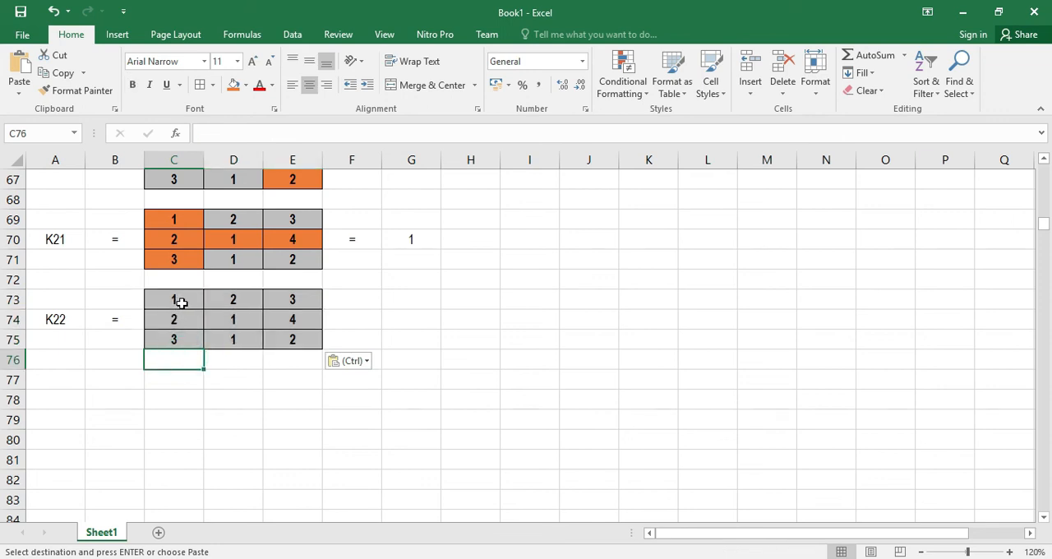
pyautogui.moveTo(175, 319); pyautogui.dragTo(293, 323)
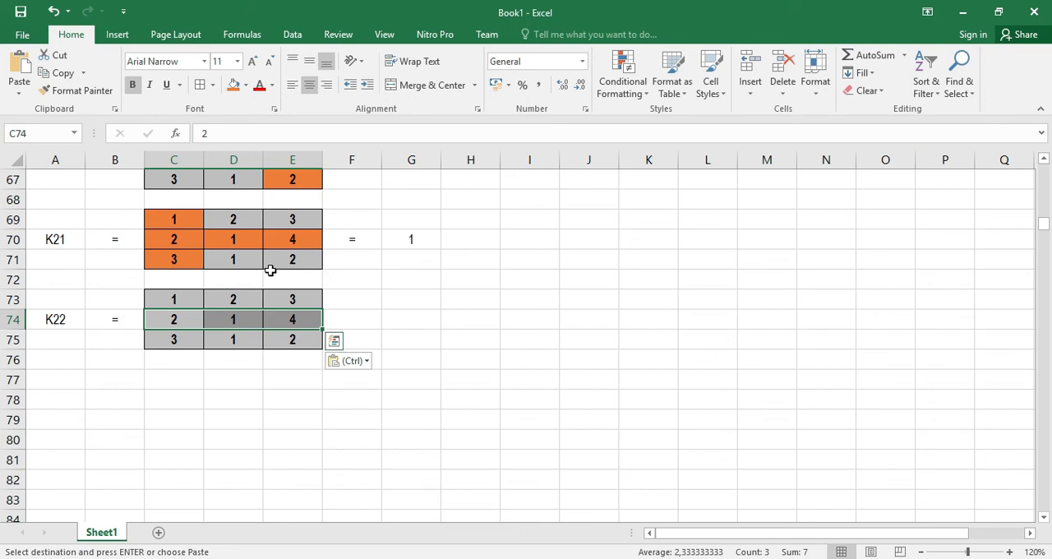
pyautogui.click(234, 85)
pyautogui.moveTo(233, 300); pyautogui.dragTo(232, 338)
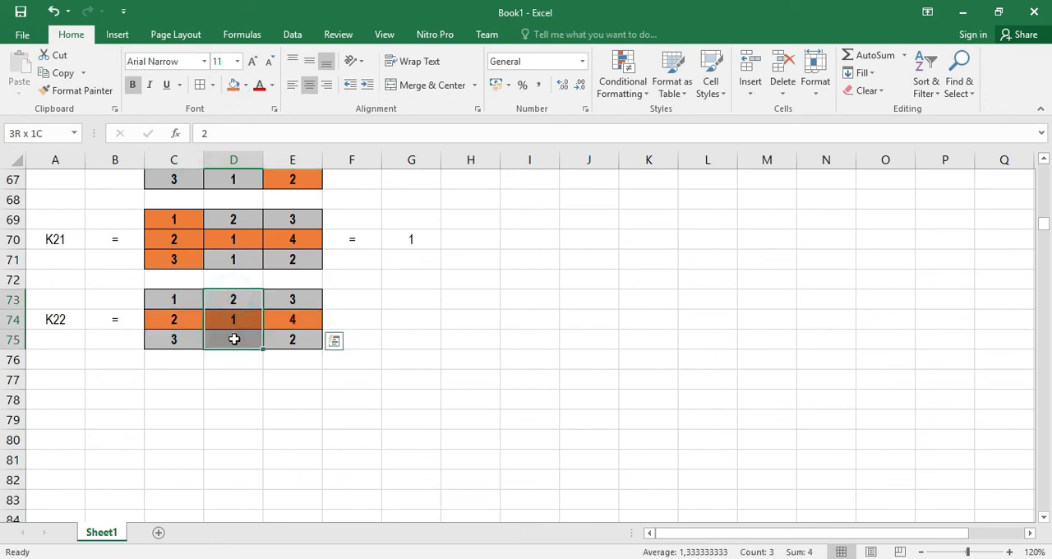
pyautogui.click(234, 84)
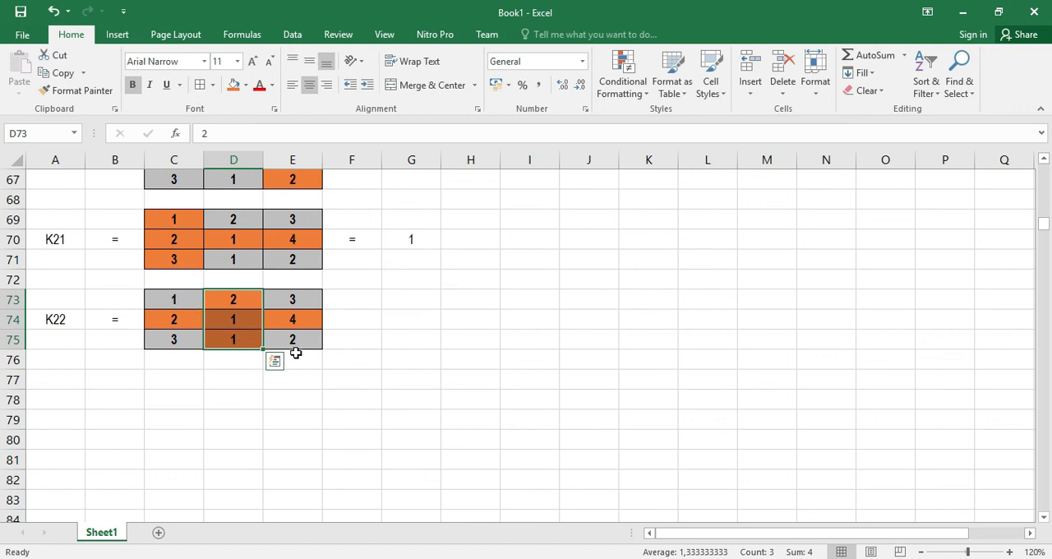
# Put an equals sign in F74 and enter the cofactor formula =C73*E75-C75*E73 in G74
pyautogui.click(355, 321)
pyautogui.write('=')
pyautogui.press('Return')
pyautogui.press('Right')
pyautogui.press('Up')
pyautogui.write('=')
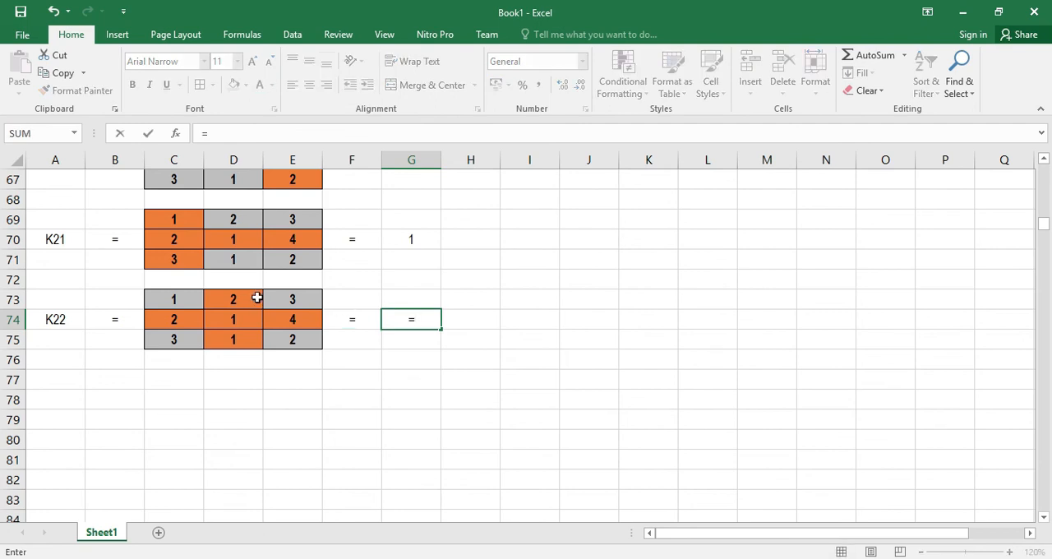
pyautogui.click(171, 299)
pyautogui.write('*')
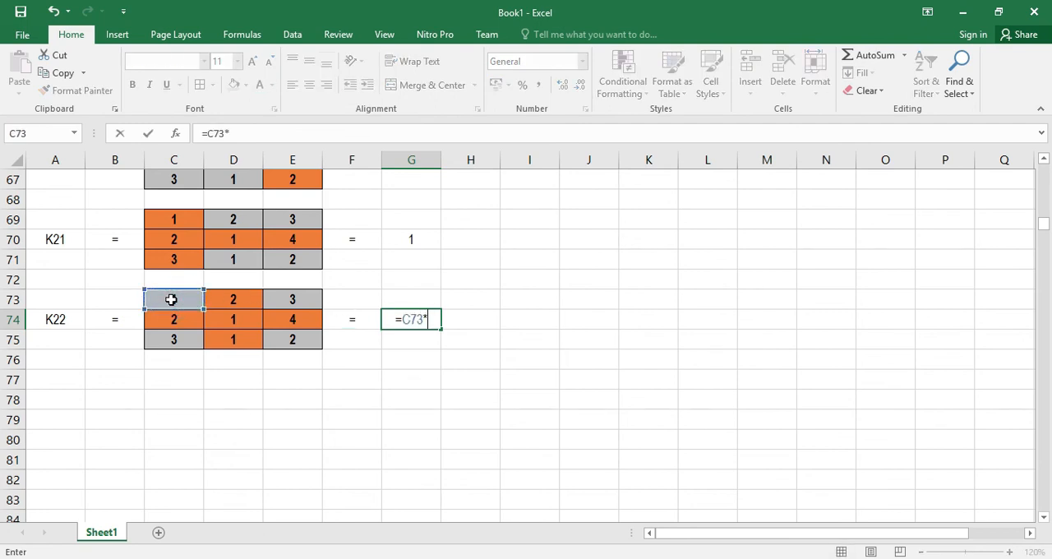
pyautogui.click(301, 342)
pyautogui.write('-')
pyautogui.click(177, 339)
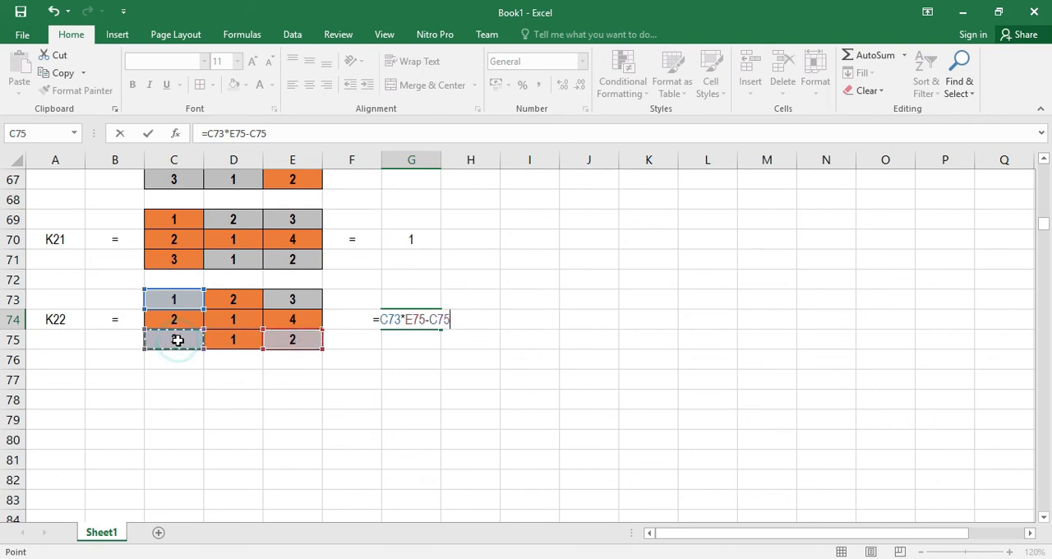
pyautogui.write('*')
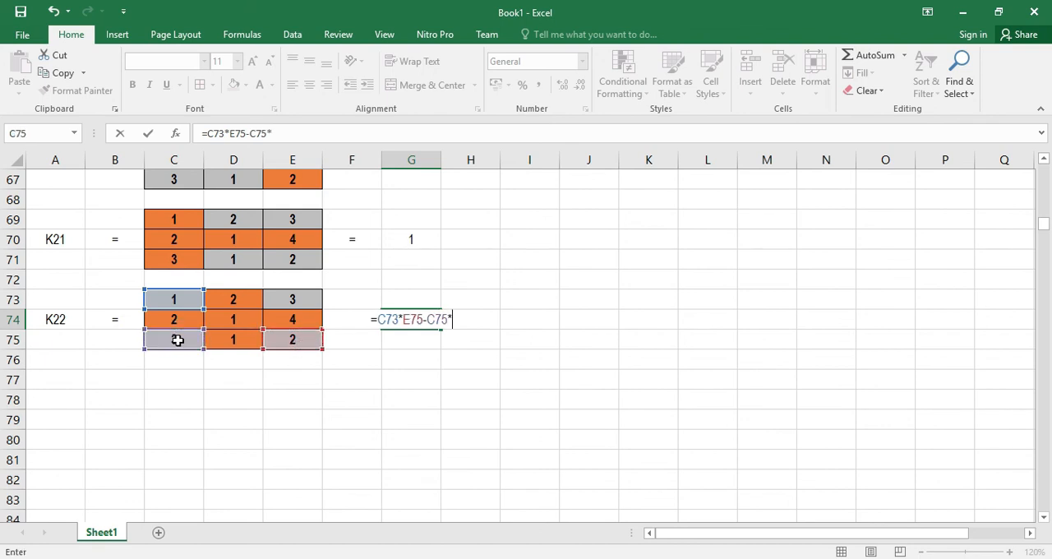
pyautogui.click(296, 298)
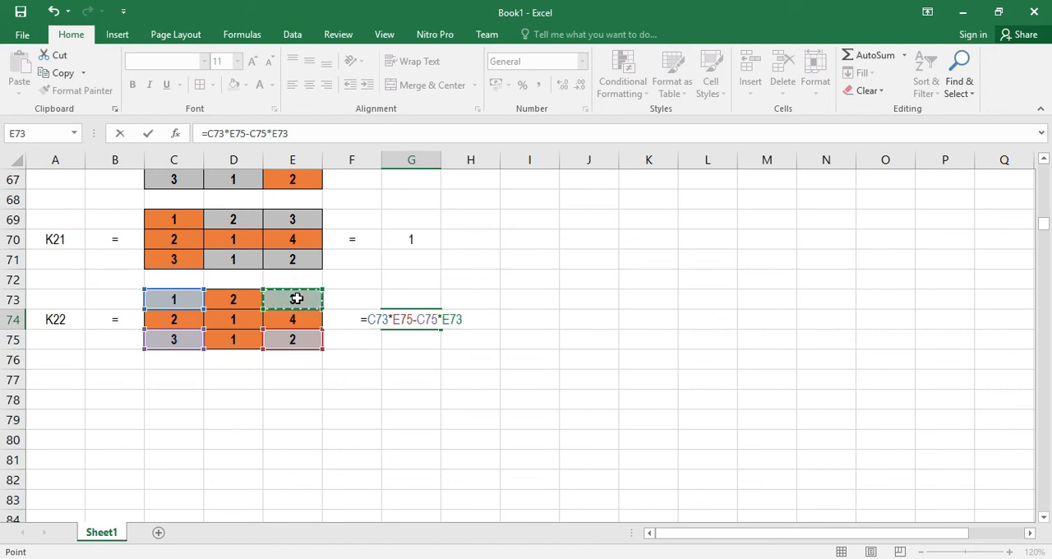
pyautogui.press('Return')
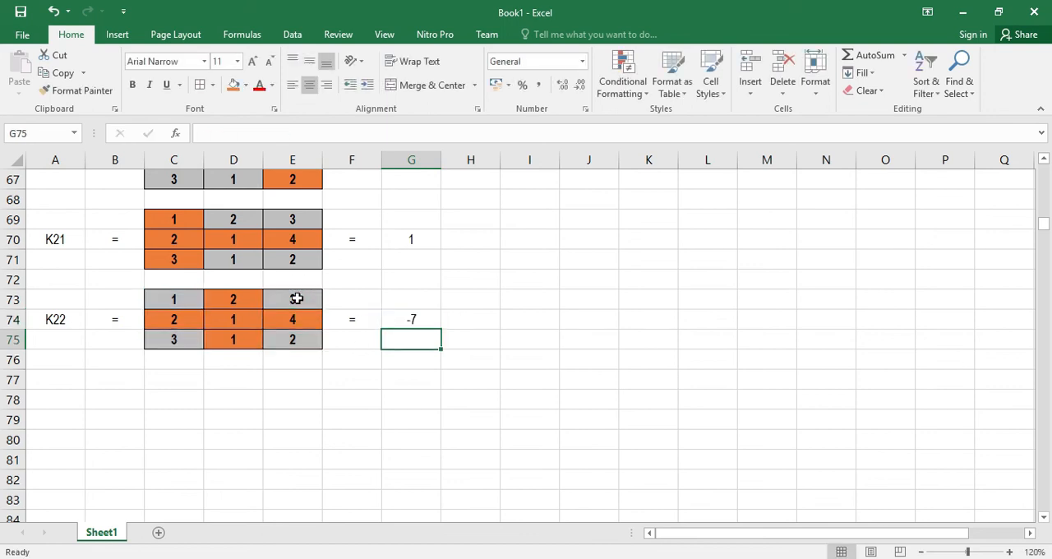
# Label A78 as K33 and put an equals sign in B78 beside it
pyautogui.click(56, 401)
pyautogui.write('K33')
pyautogui.click(56, 400)
pyautogui.press('Down')
pyautogui.press('Right')
pyautogui.press('Up')
pyautogui.write('=')
pyautogui.press('Return')
pyautogui.press('Right')
pyautogui.press('Up')
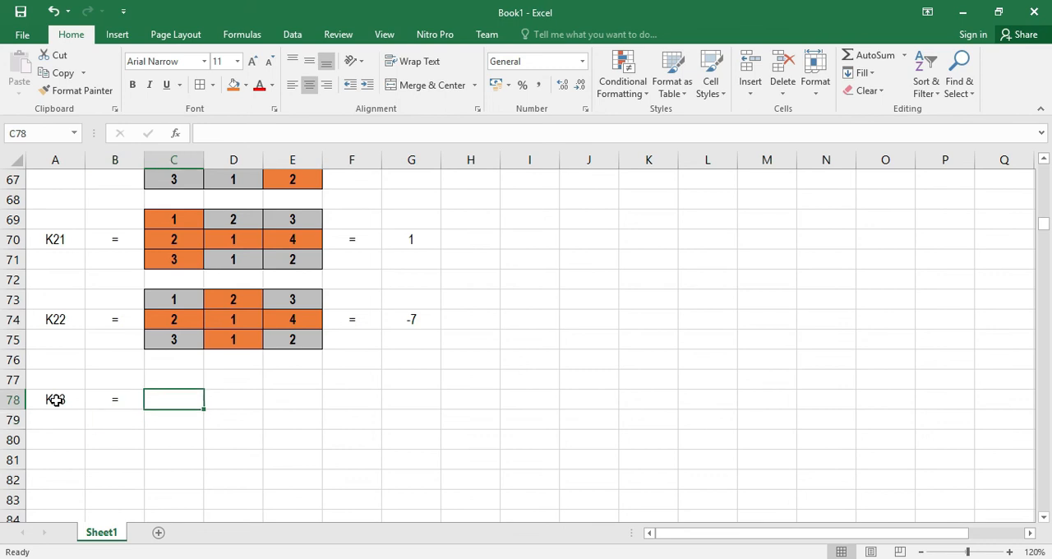
# Copy the 3x3 key matrix and paste it into C77:E79 beside the K33 label
pyautogui.scroll(14, 258, 348)
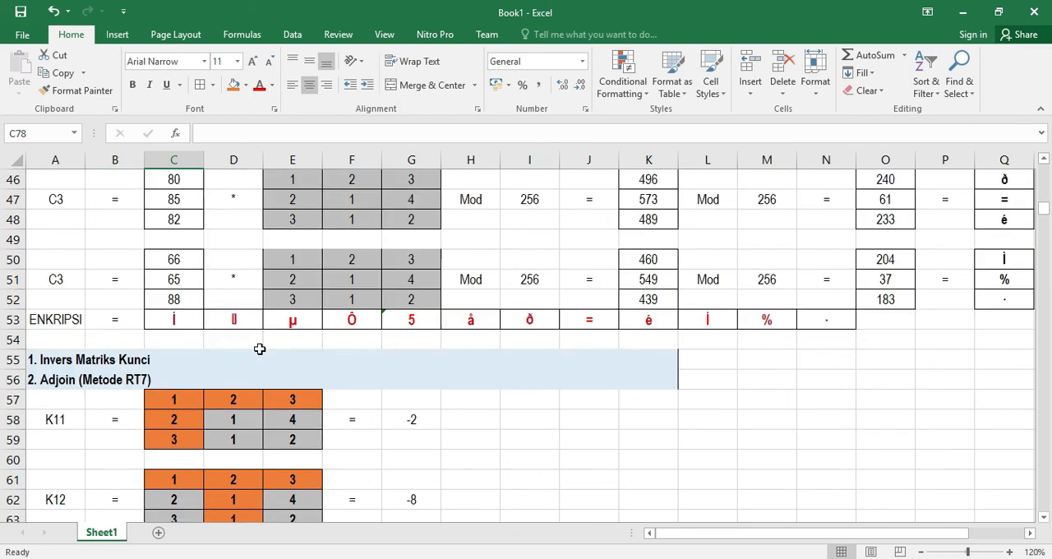
pyautogui.scroll(3, 260, 339)
pyautogui.moveTo(173, 301); pyautogui.dragTo(292, 339)
pyautogui.hotkey('ctrl', 'c')
pyautogui.scroll(-18, 238, 405)
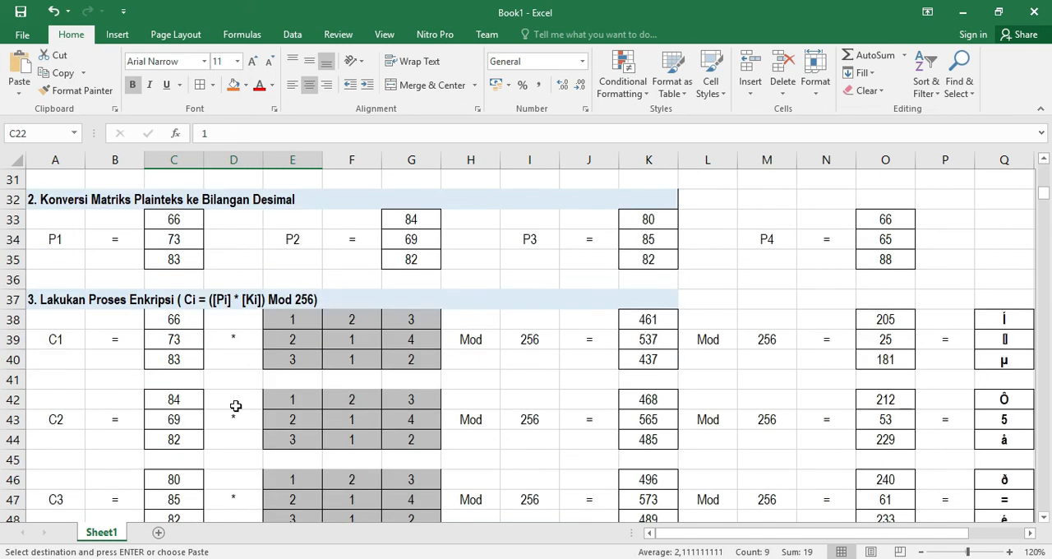
pyautogui.click(171, 340)
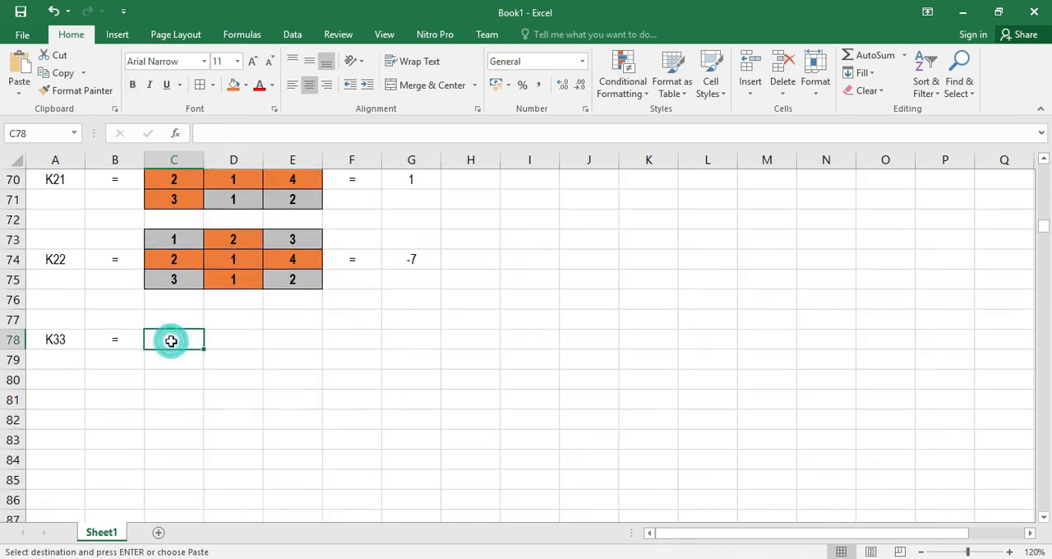
pyautogui.click(166, 324)
pyautogui.hotkey('ctrl', 'v')
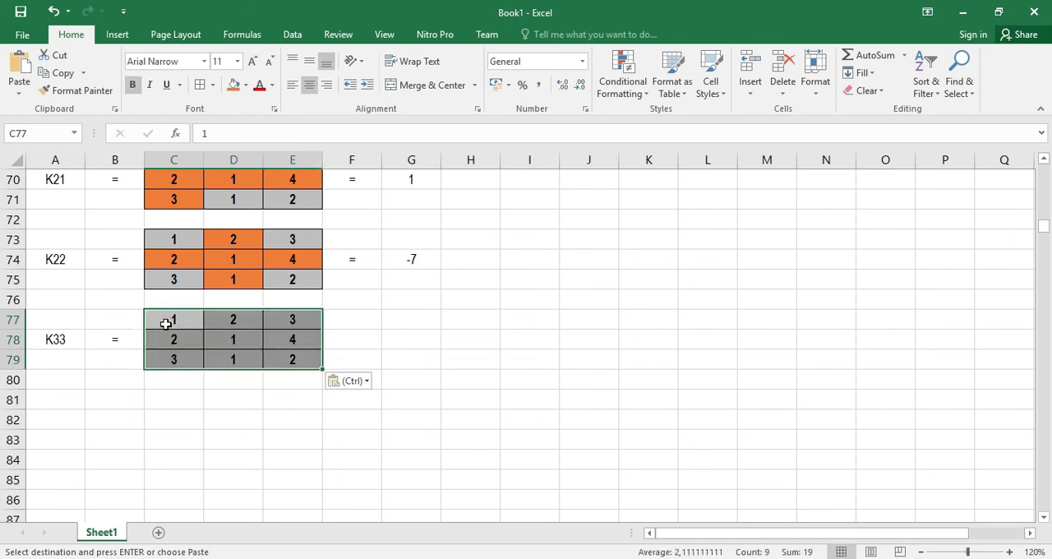
# Fill the K33 matrix's middle row C78:E78 and third column E77:E79 with orange
pyautogui.click(277, 407)
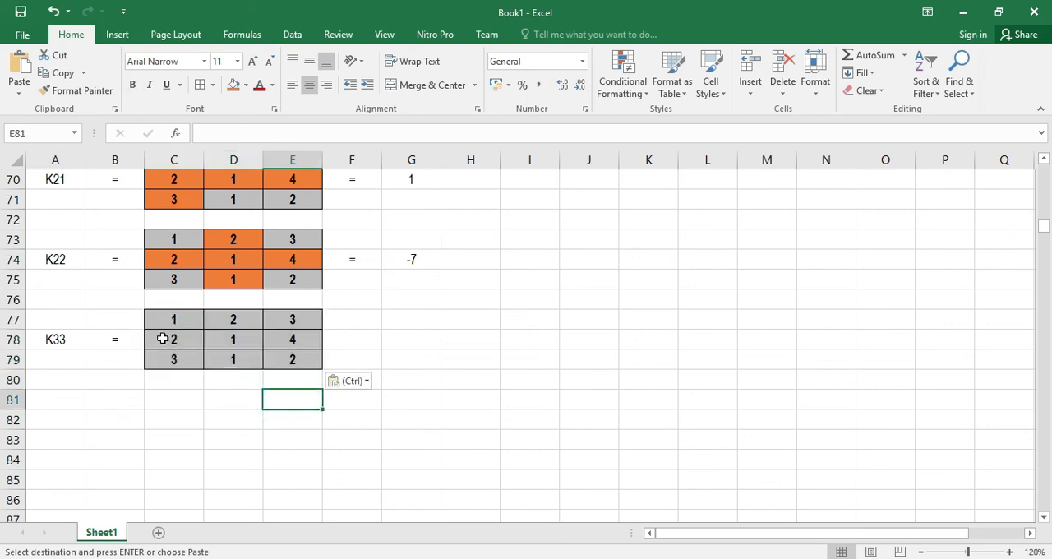
pyautogui.moveTo(165, 338); pyautogui.dragTo(281, 343)
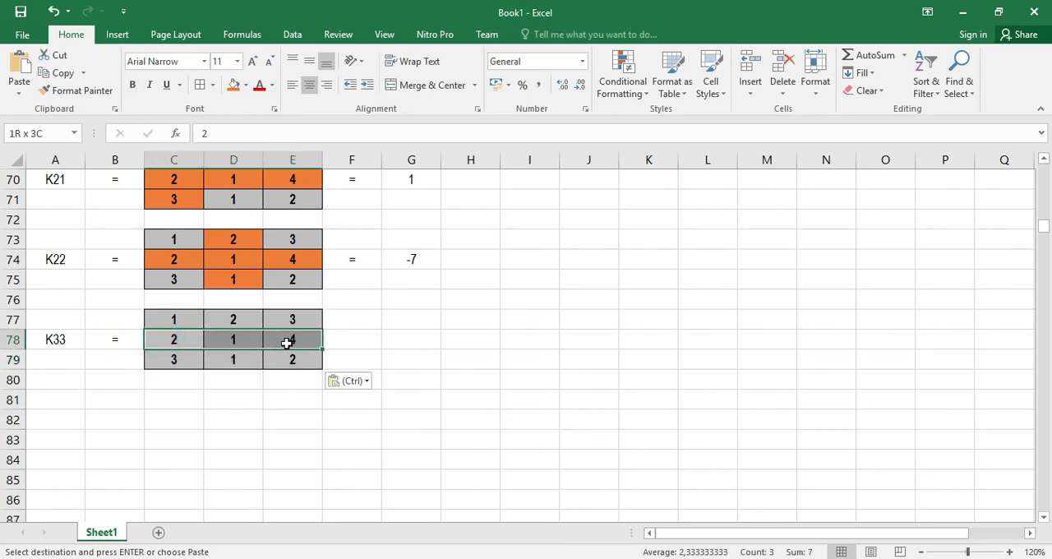
pyautogui.click(234, 85)
pyautogui.moveTo(302, 315); pyautogui.dragTo(310, 356)
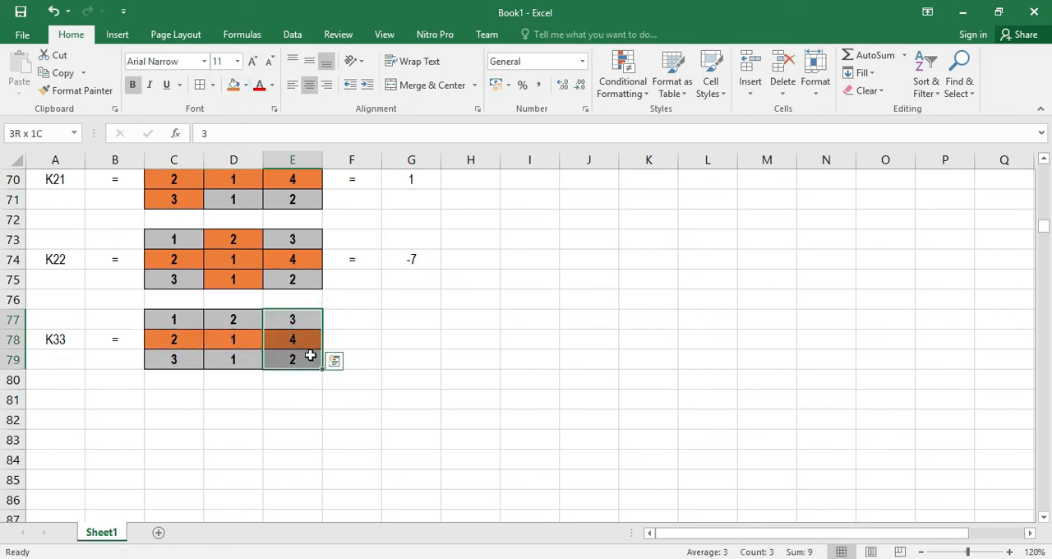
pyautogui.click(233, 85)
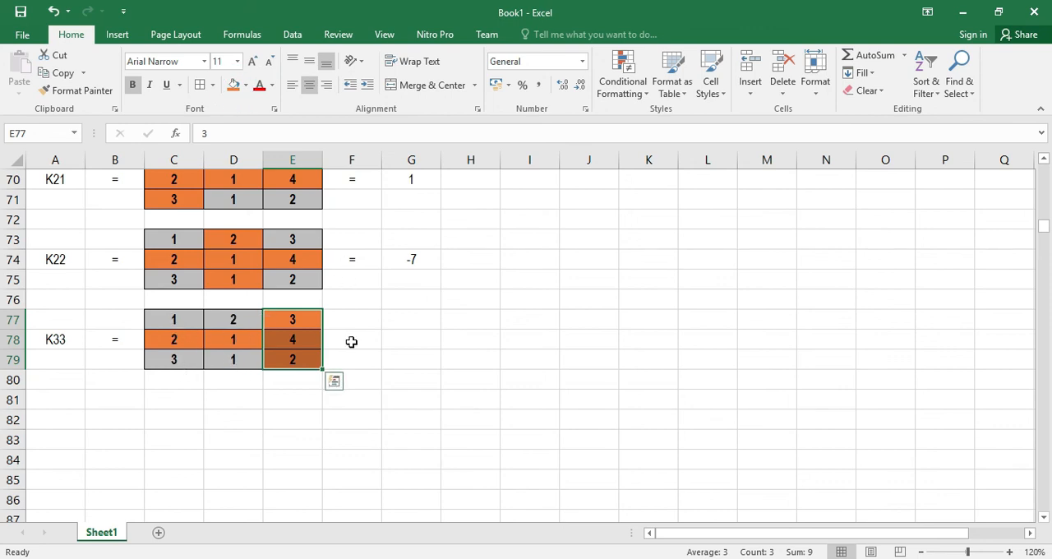
# Put an equals sign in F78 and enter the cofactor formula =C77*D79-C79*E77 in G78
pyautogui.click(351, 341)
pyautogui.press('Return')
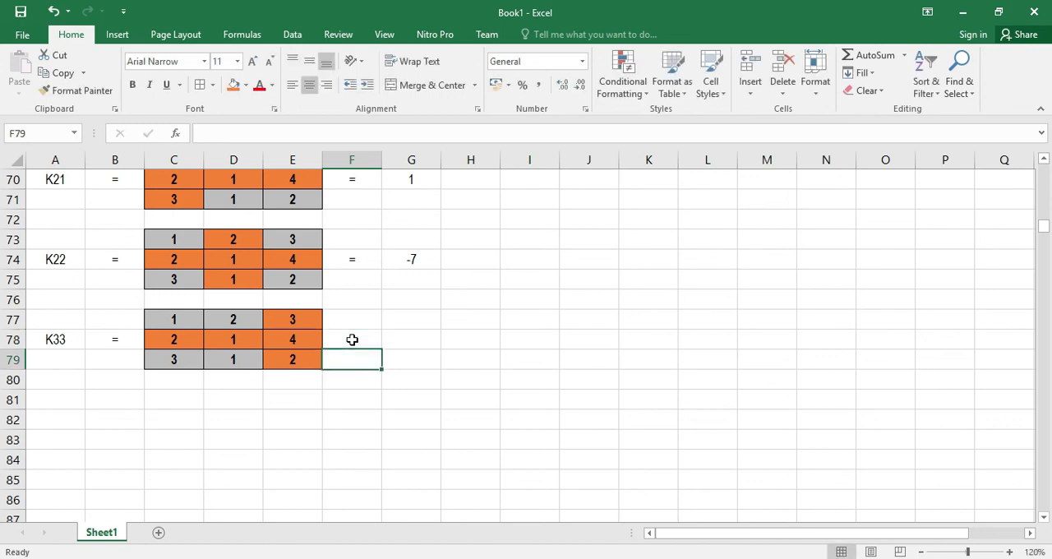
pyautogui.click(418, 337)
pyautogui.write('=')
pyautogui.click(170, 320)
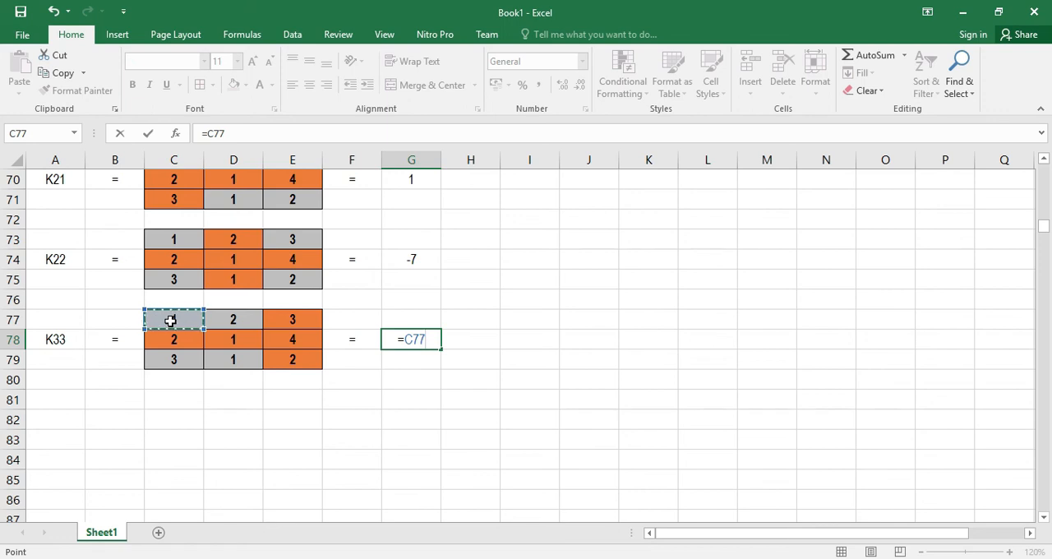
pyautogui.write('*')
pyautogui.click(232, 361)
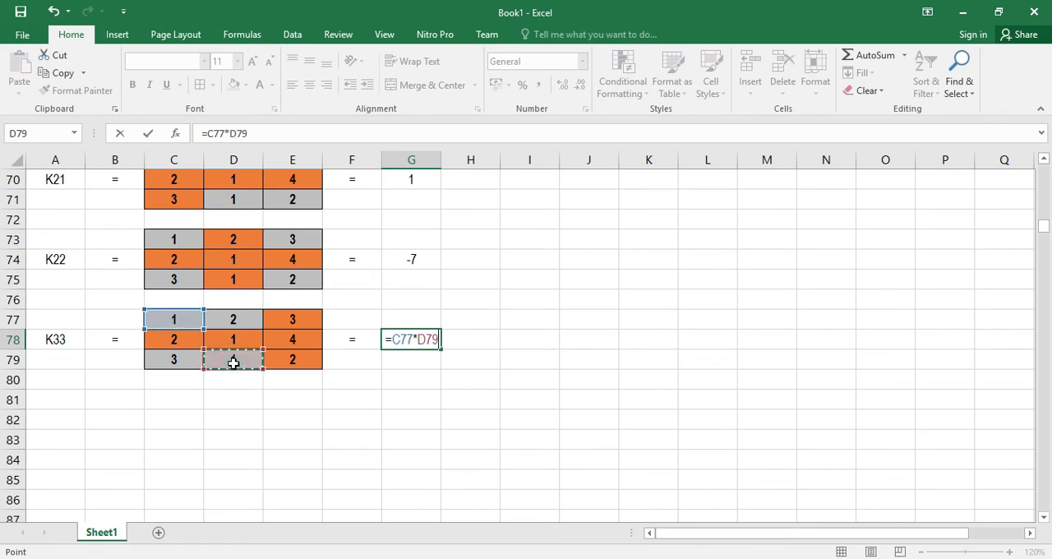
pyautogui.write('-')
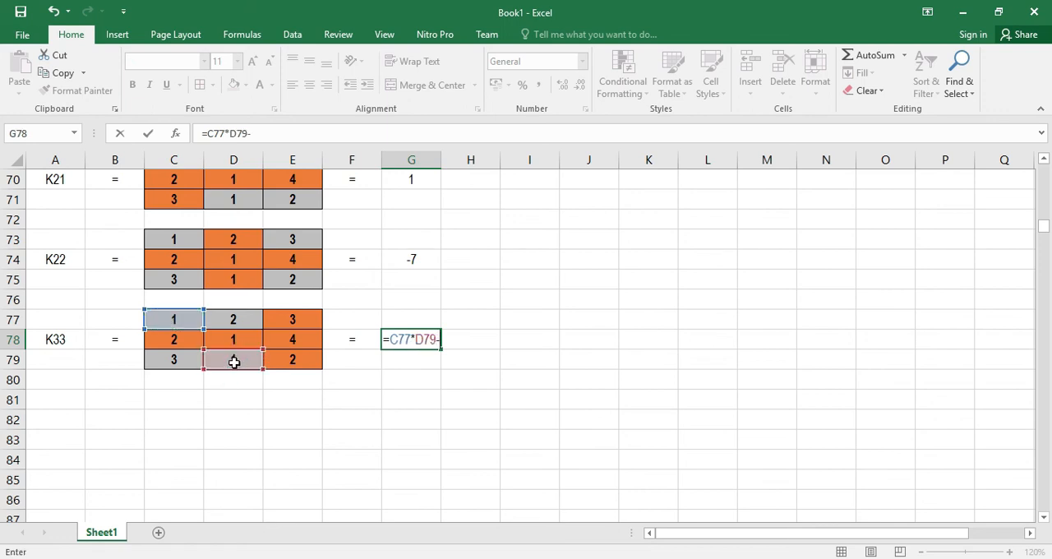
pyautogui.click(184, 362)
pyautogui.write('*')
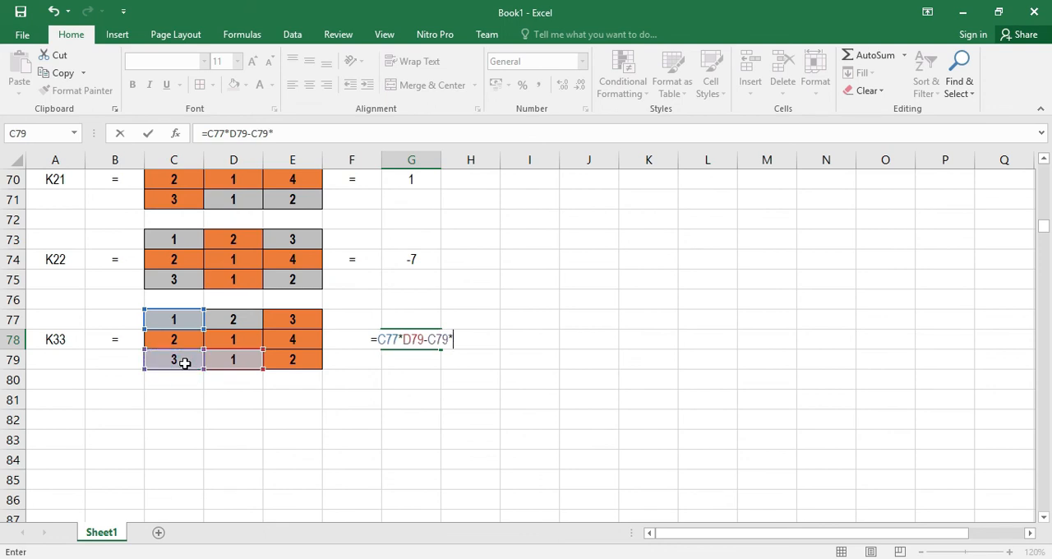
pyautogui.click(305, 319)
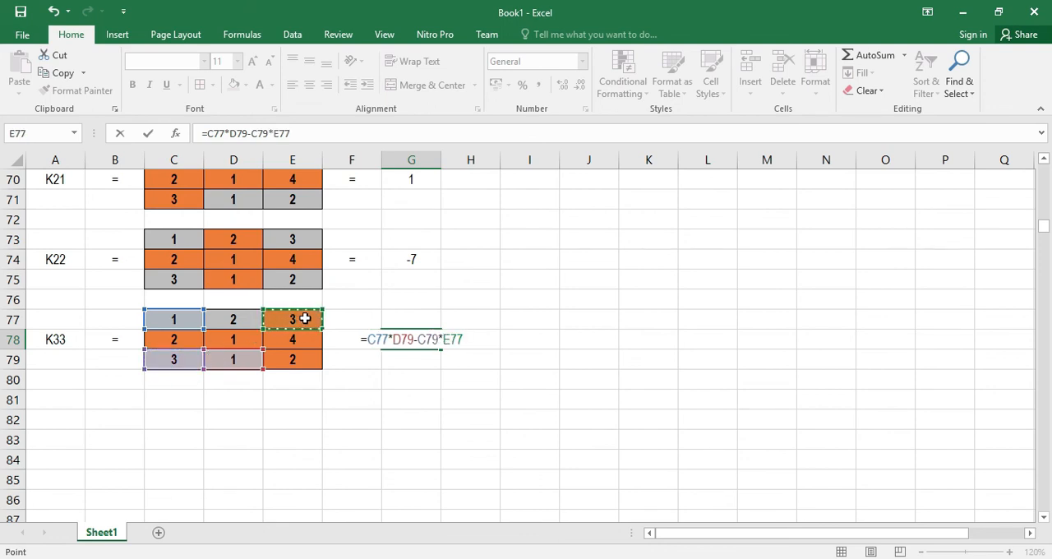
pyautogui.press('Return')
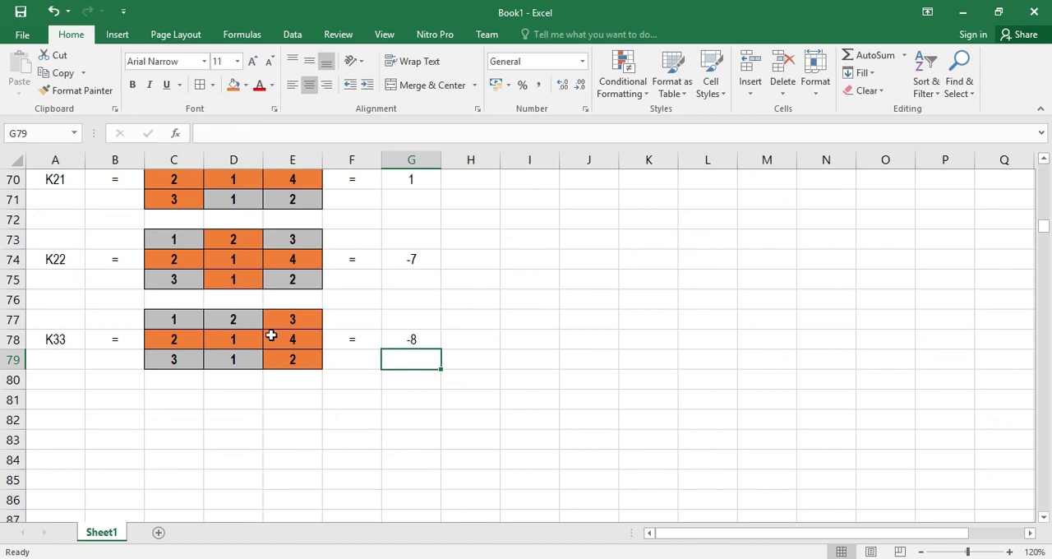